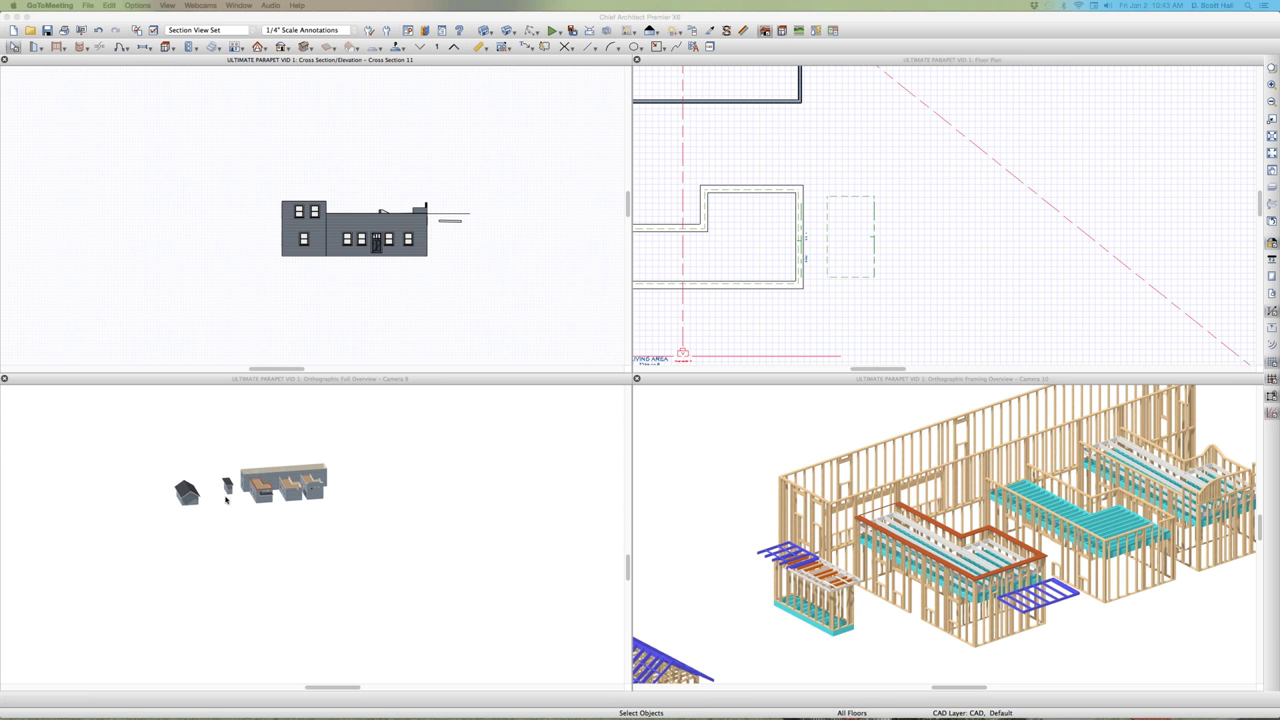
Step: Examine the parapet buildings in the full overview, including the doorway opening in the middle building's parapet end wall
left_click(228, 501)
left_click(226, 498)
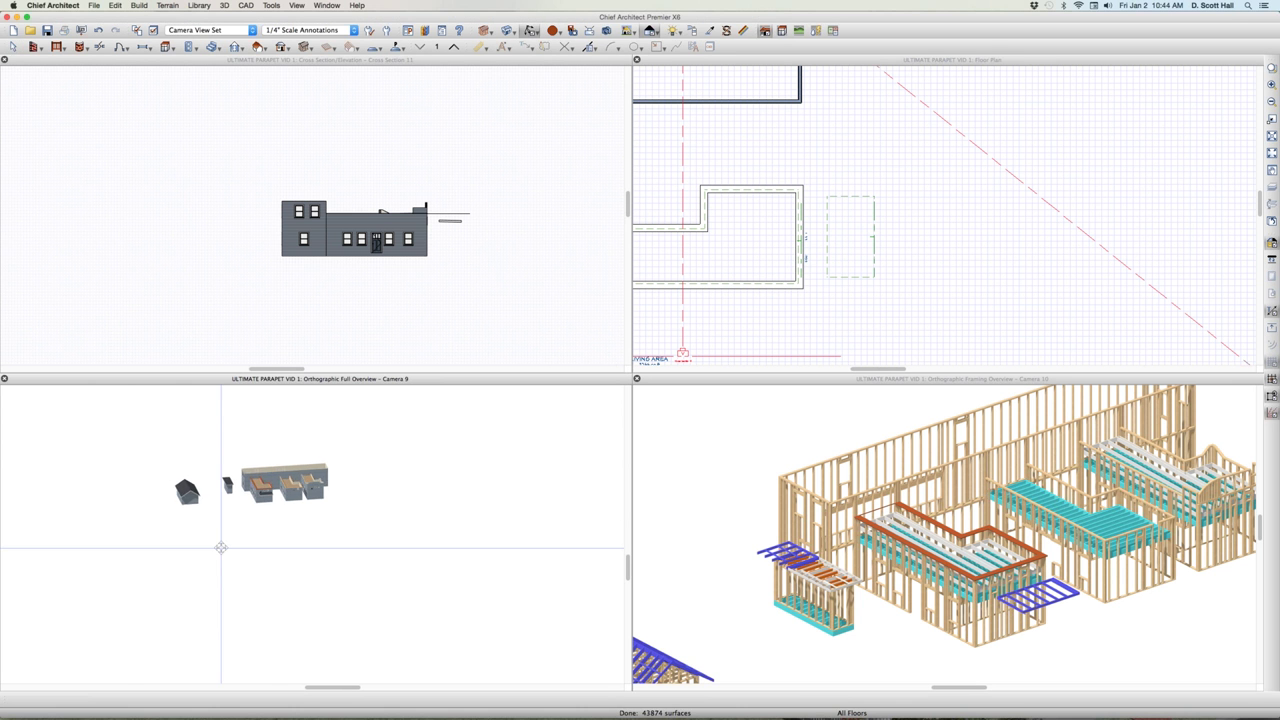
scroll(221, 548, "up", 6)
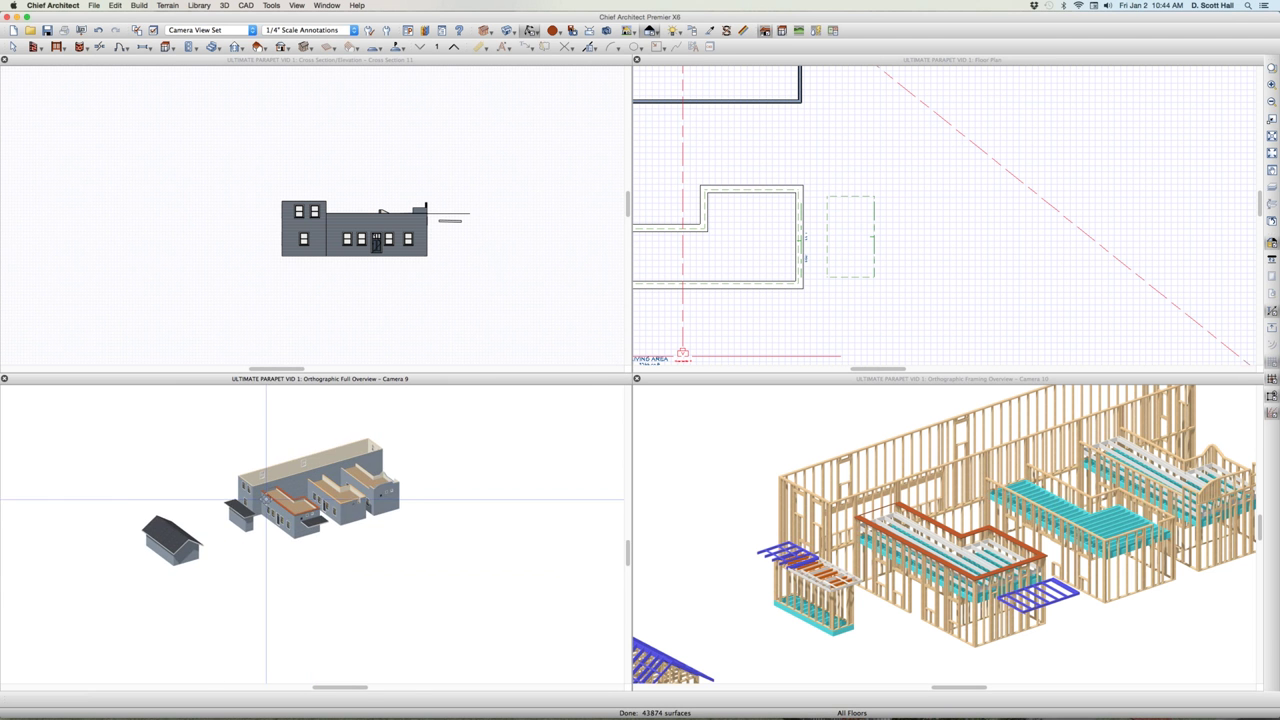
scroll(388, 511, "up", 5)
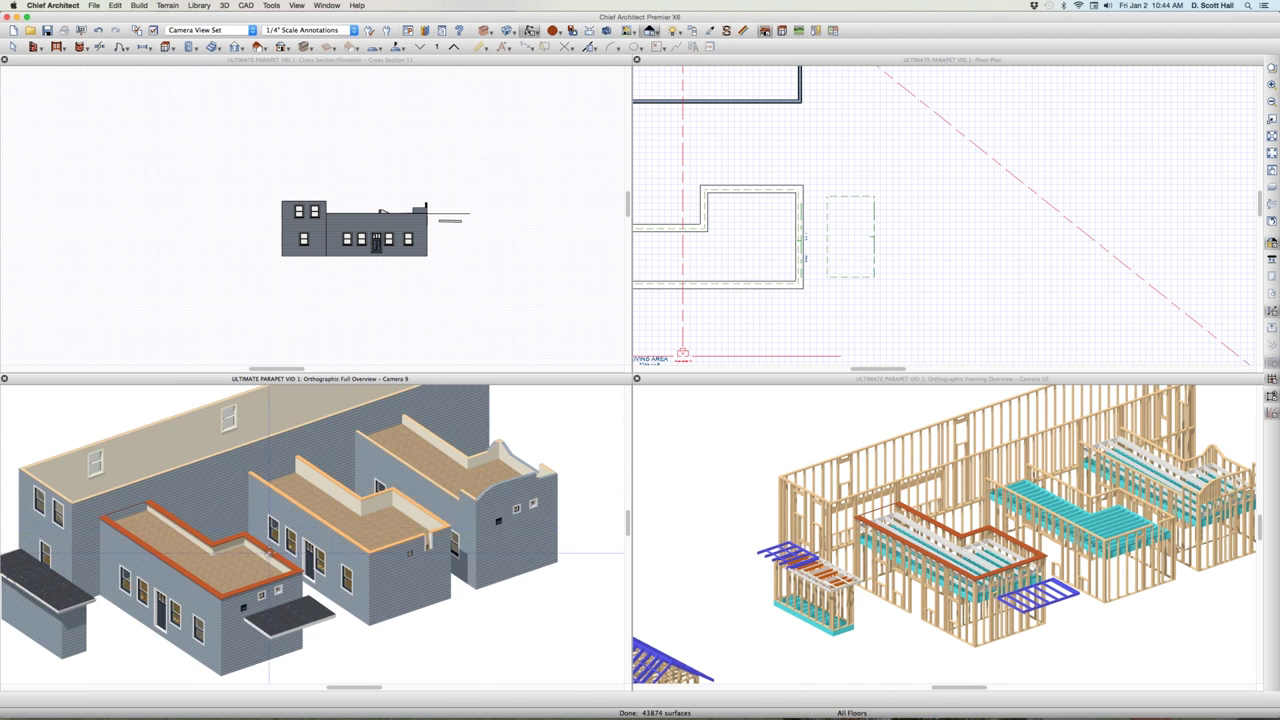
scroll(380, 512, "up", 3)
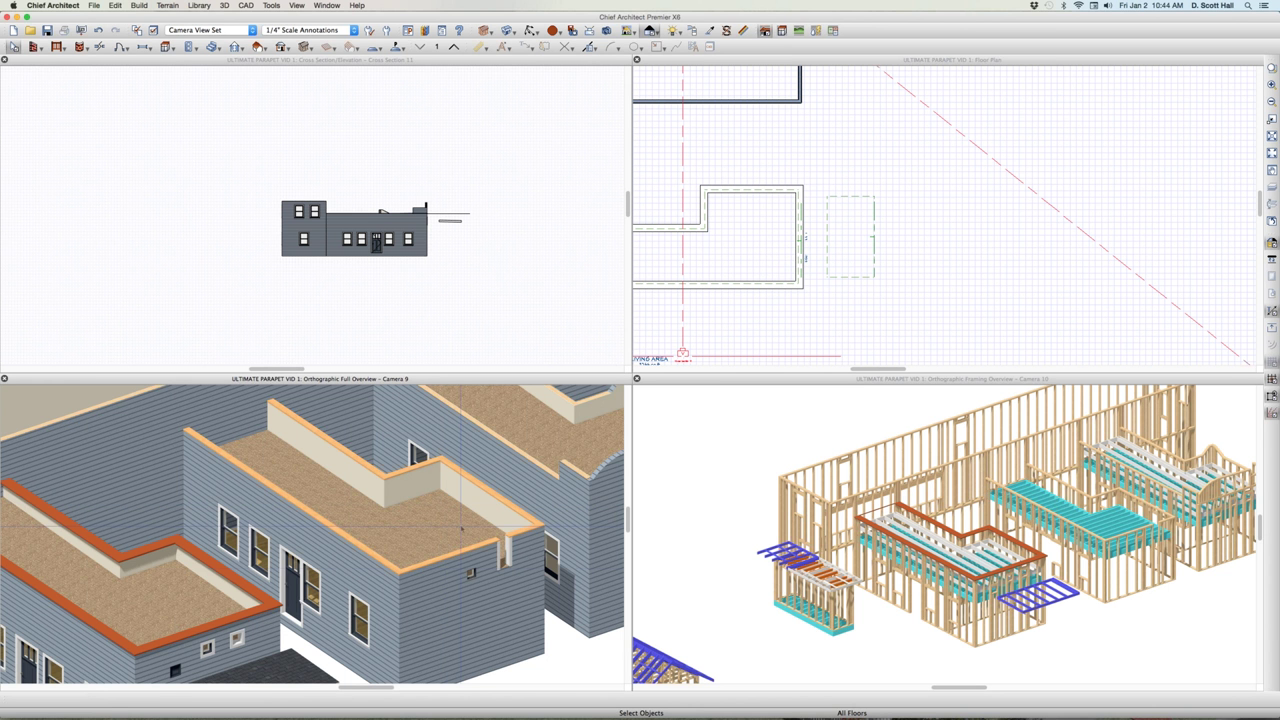
left_click(508, 550)
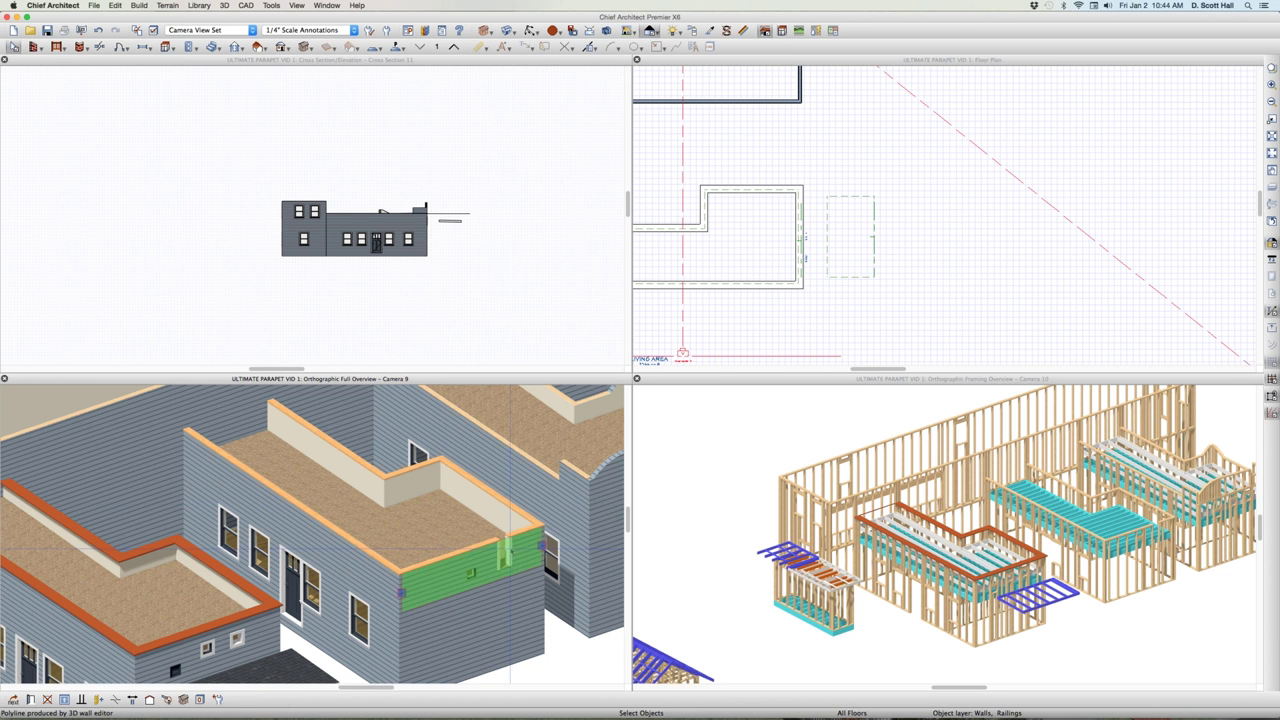
left_click(506, 552)
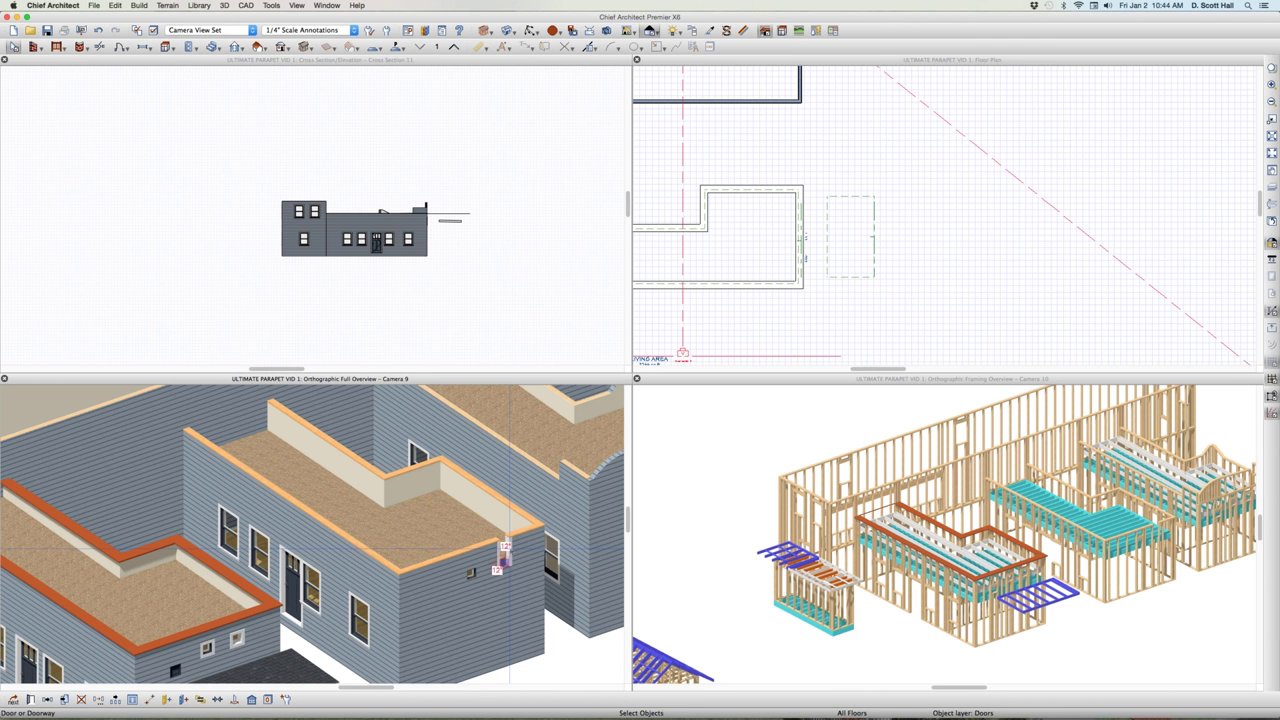
scroll(506, 552, "up", 2)
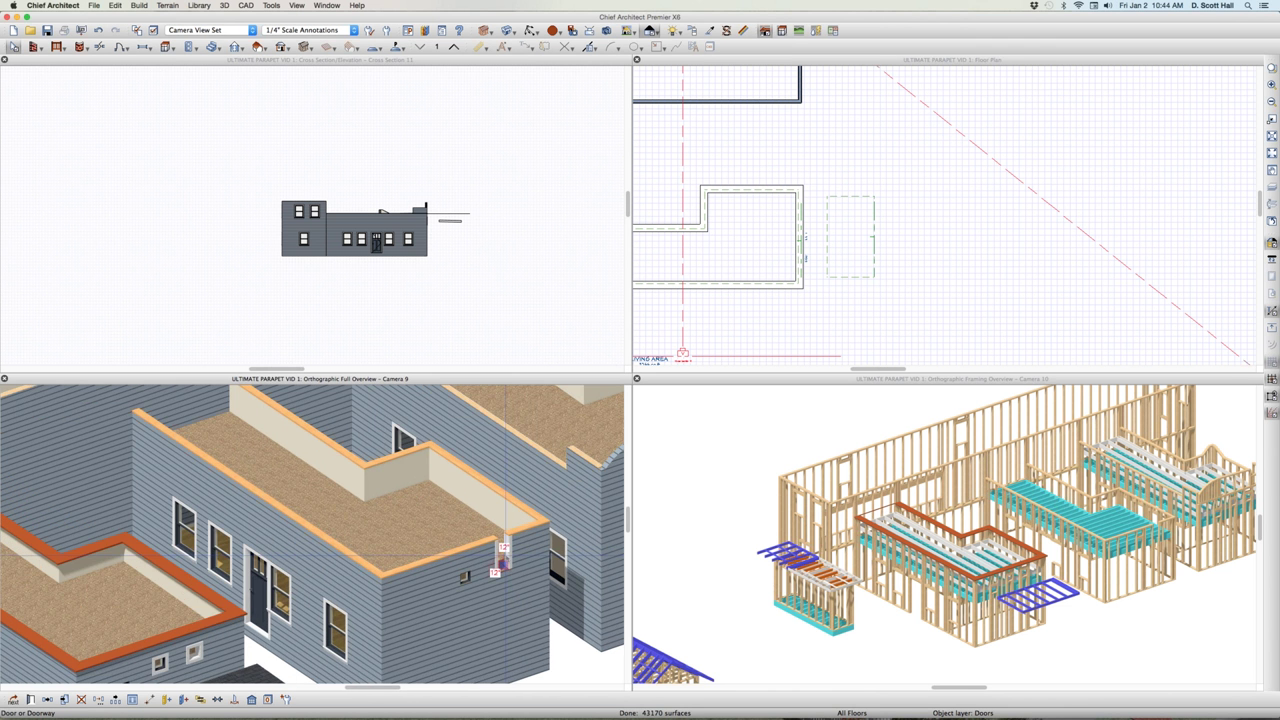
scroll(503, 552, "up", 1)
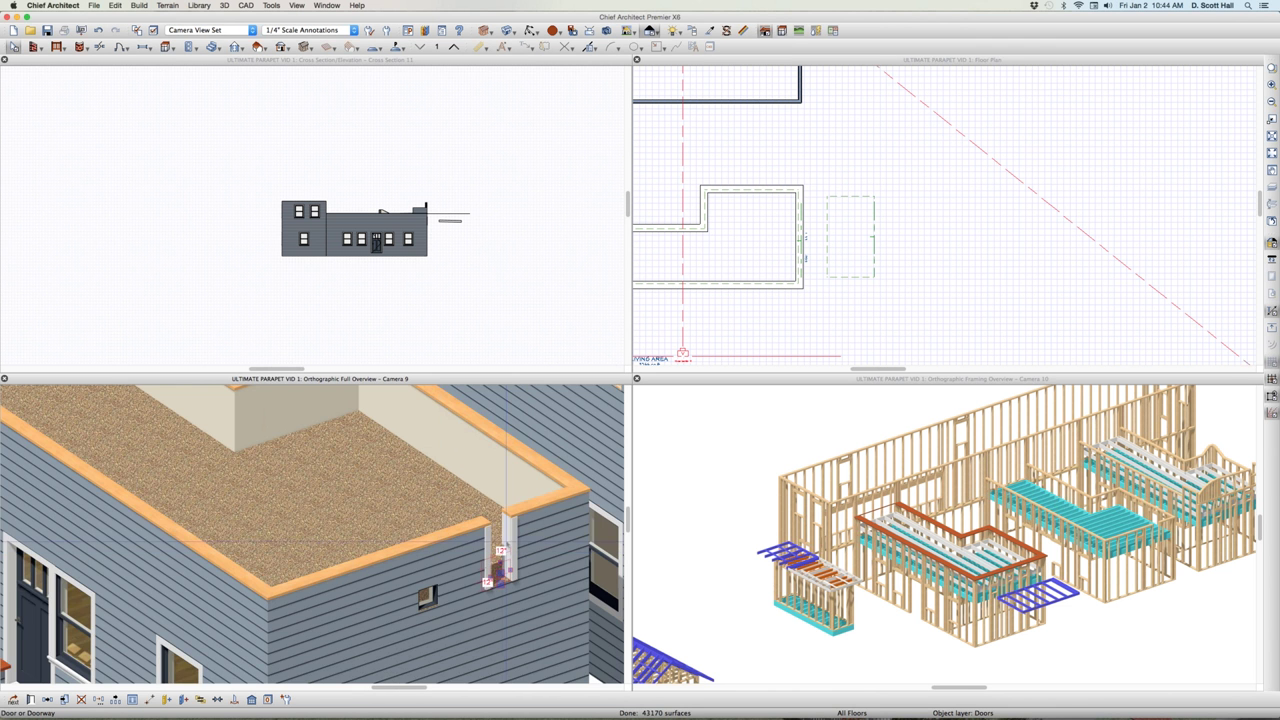
scroll(497, 553, "up", 1)
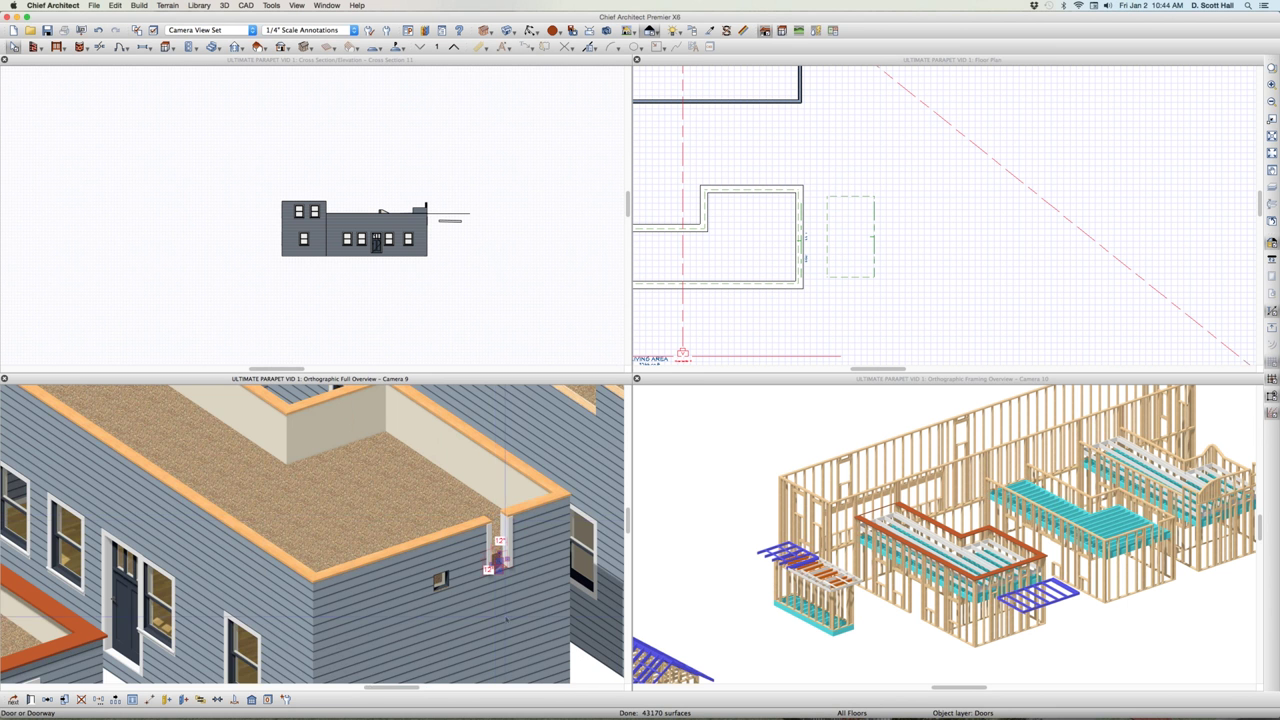
scroll(497, 553, "down", 2)
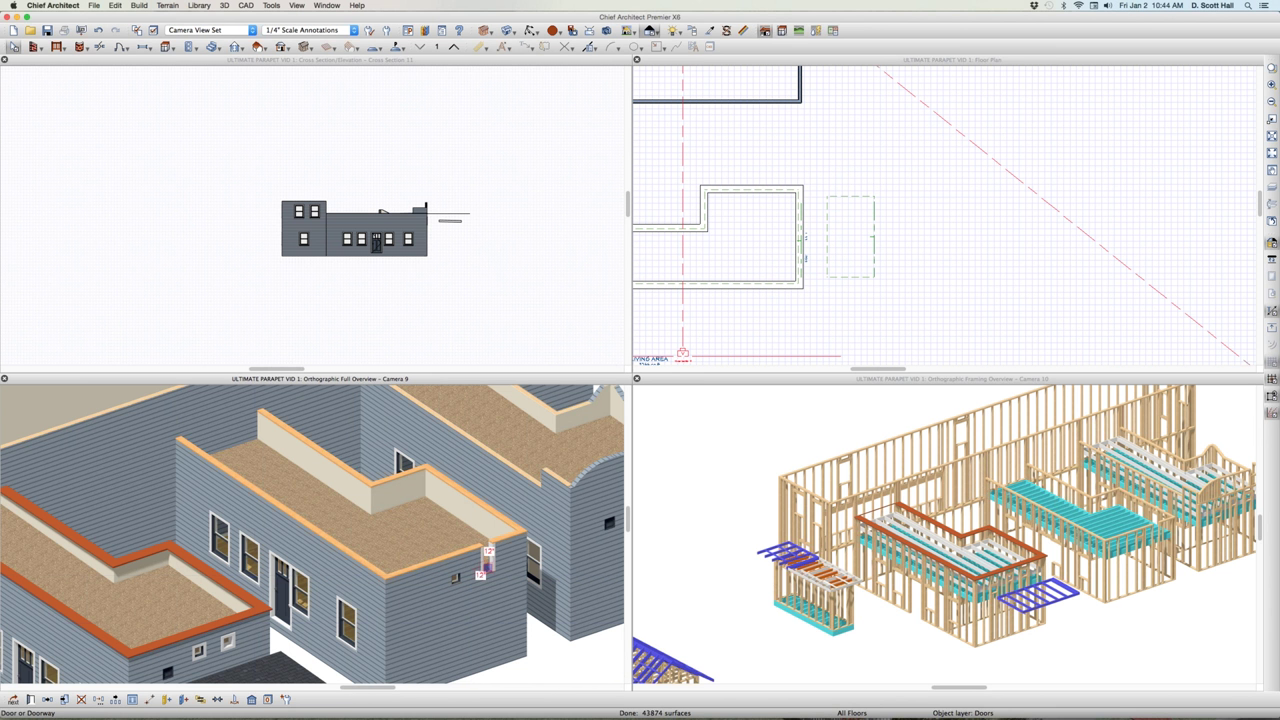
Step: Inspect the small opening and roof plane of the red-capped building and the rooftop room of the middle building
left_click(230, 648)
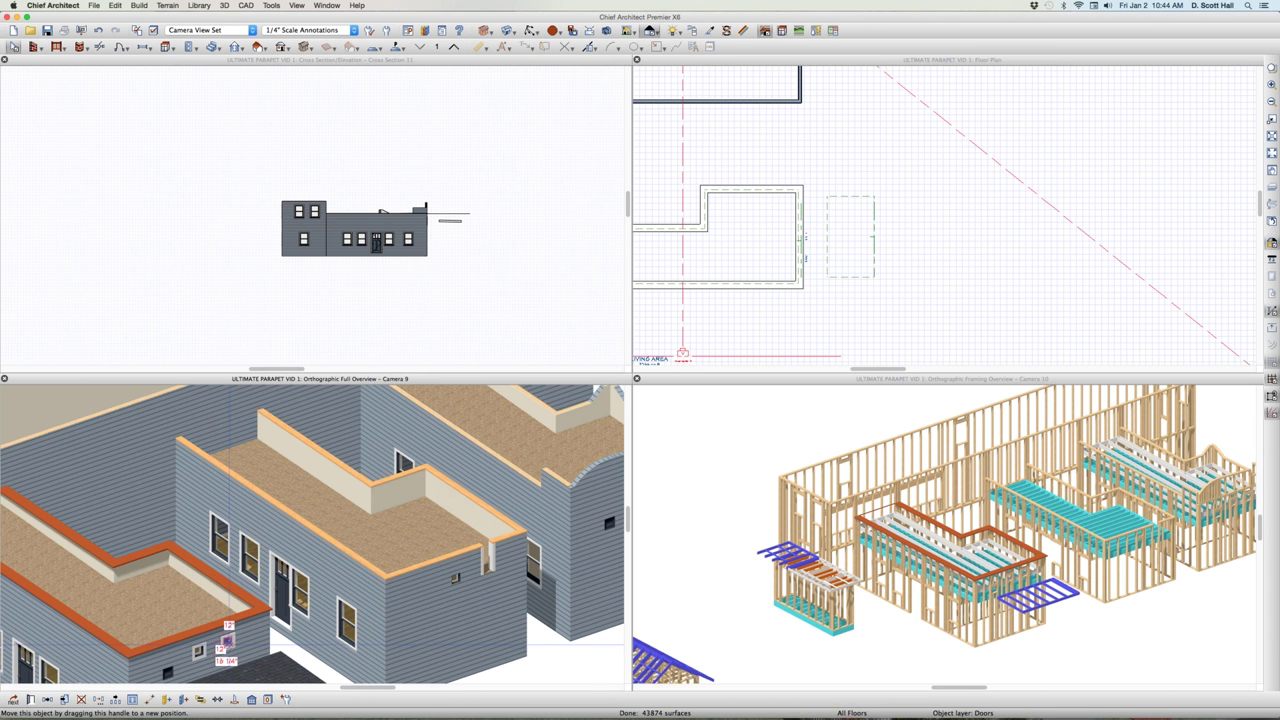
key("Escape")
left_click(321, 552)
left_click(389, 507)
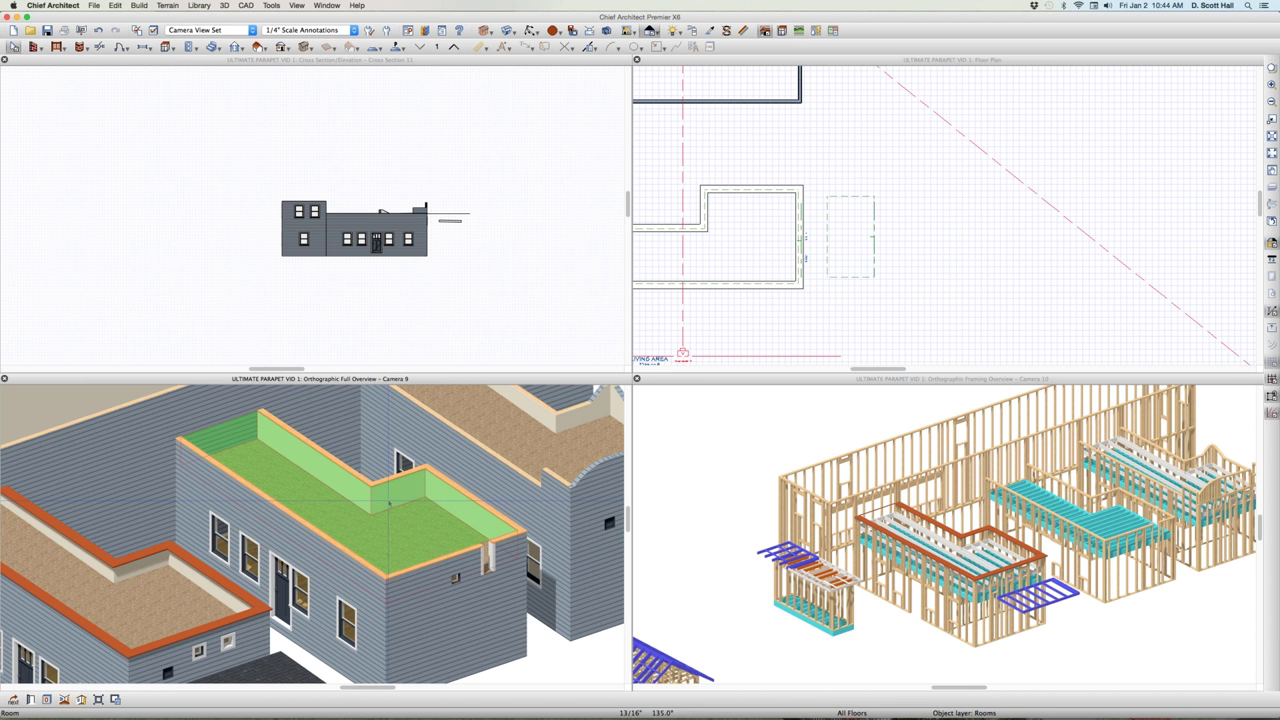
left_click(162, 605)
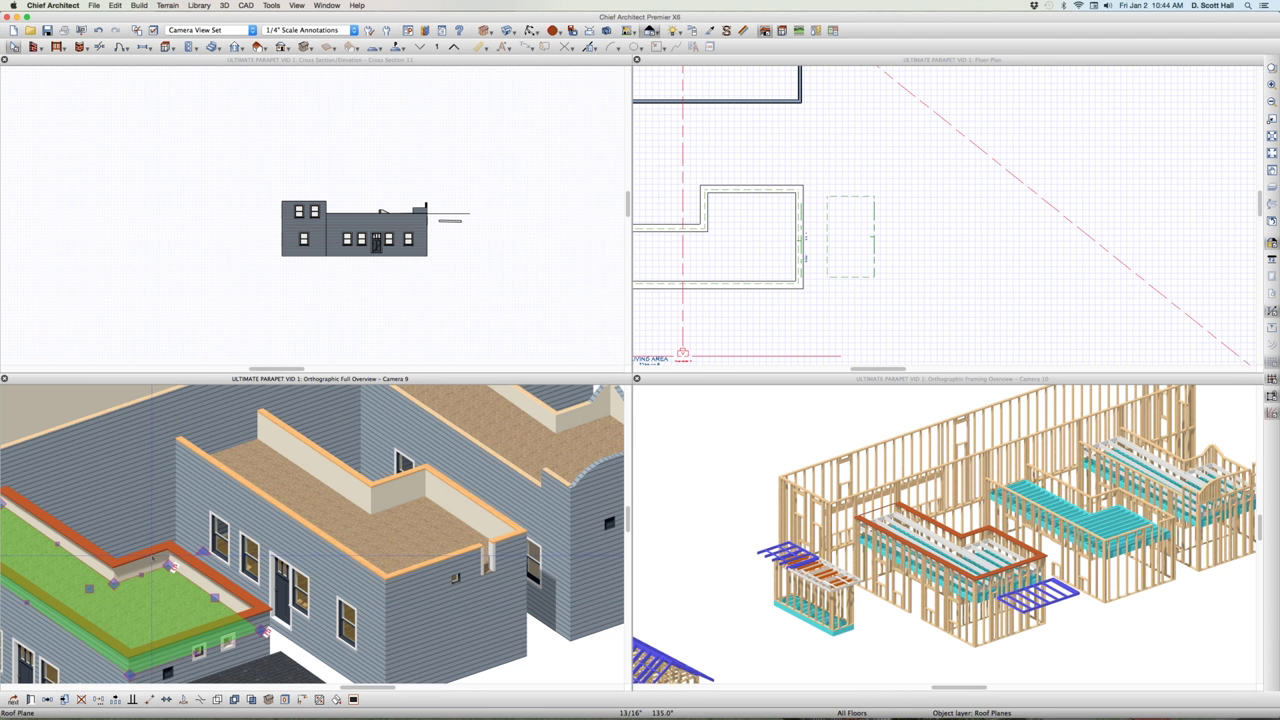
Step: Reset the Rough Ceiling height of the middle building's rooftop room to its default
left_click(435, 482)
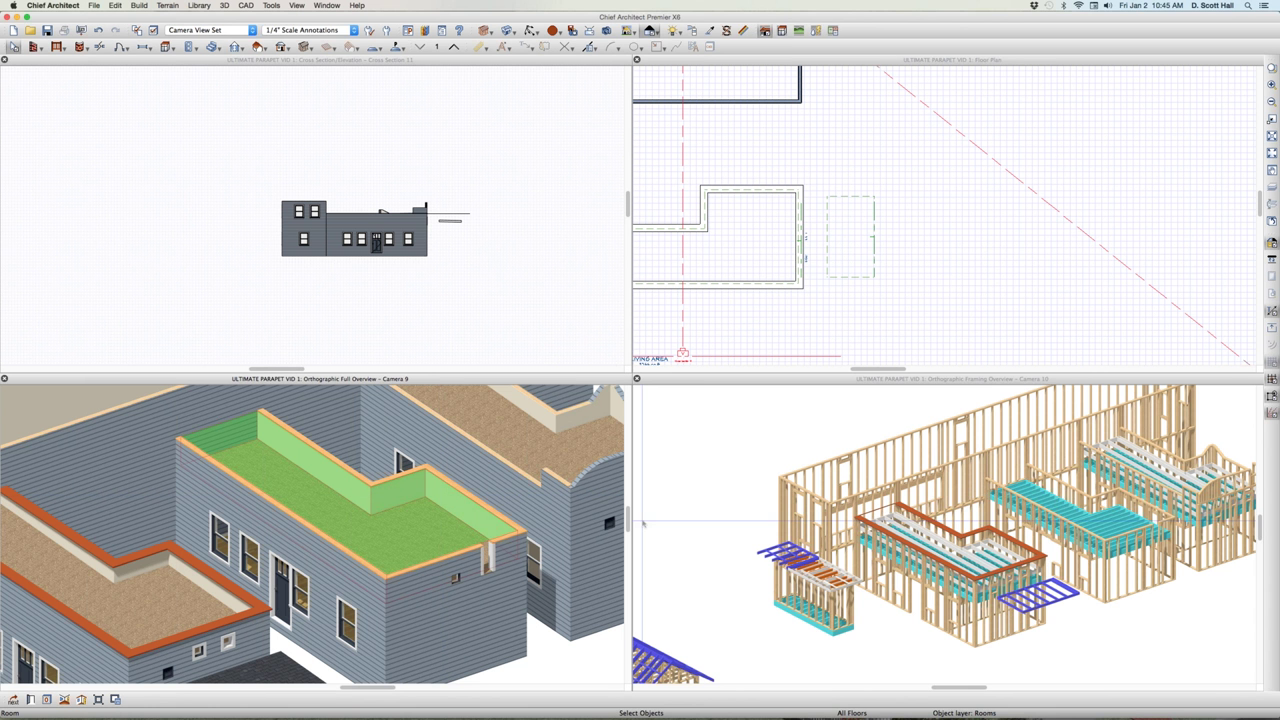
key("super+e")
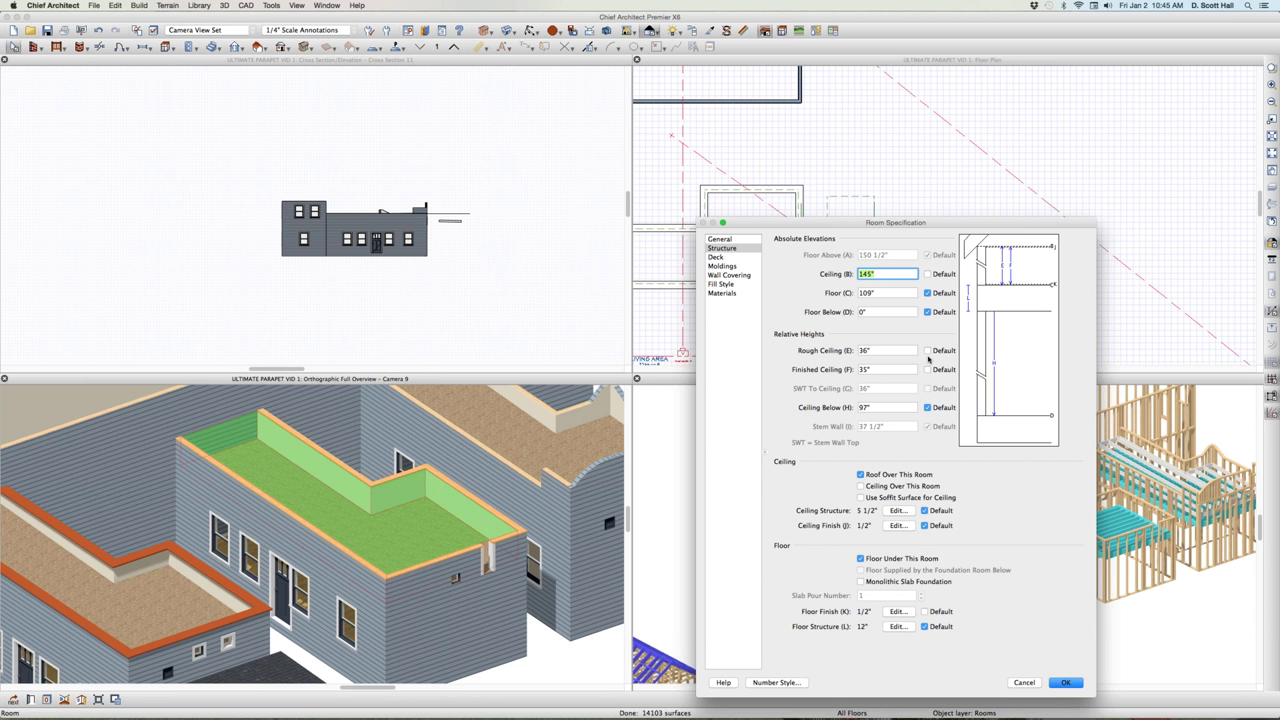
left_click(928, 351)
key("Return")
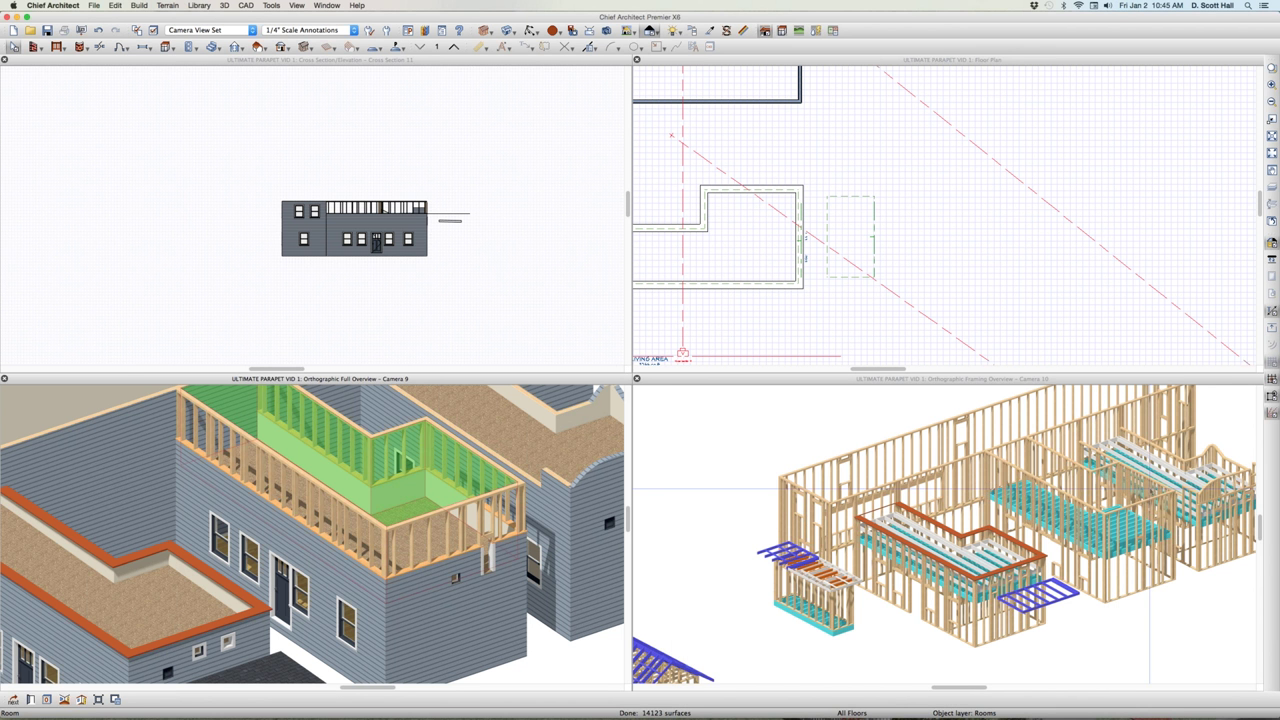
Step: Check the resulting parapet framing and undo the rough ceiling height change
scroll(1149, 523, "up", 3)
scroll(1128, 524, "down", 3)
key("super+z")
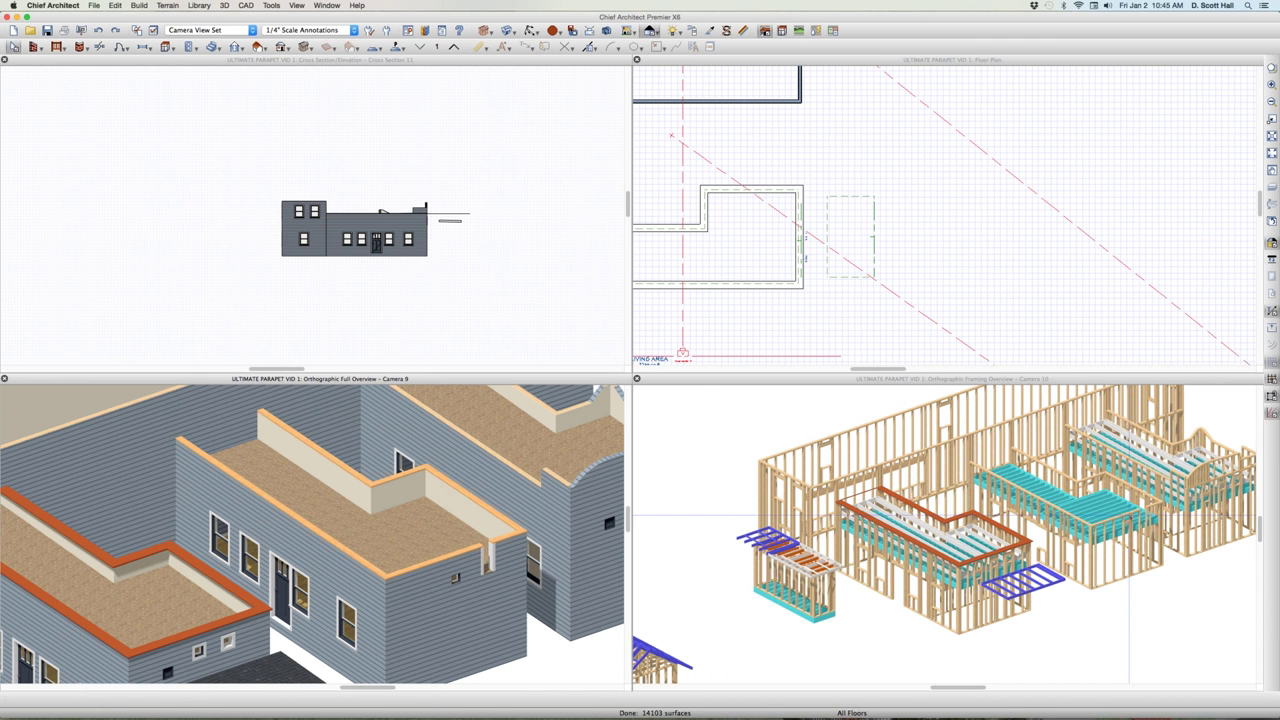
Step: Examine the parapet framing in the framing overview and the roof plane inside the red-capped parapet in the full overview
scroll(1125, 512, "up", 3)
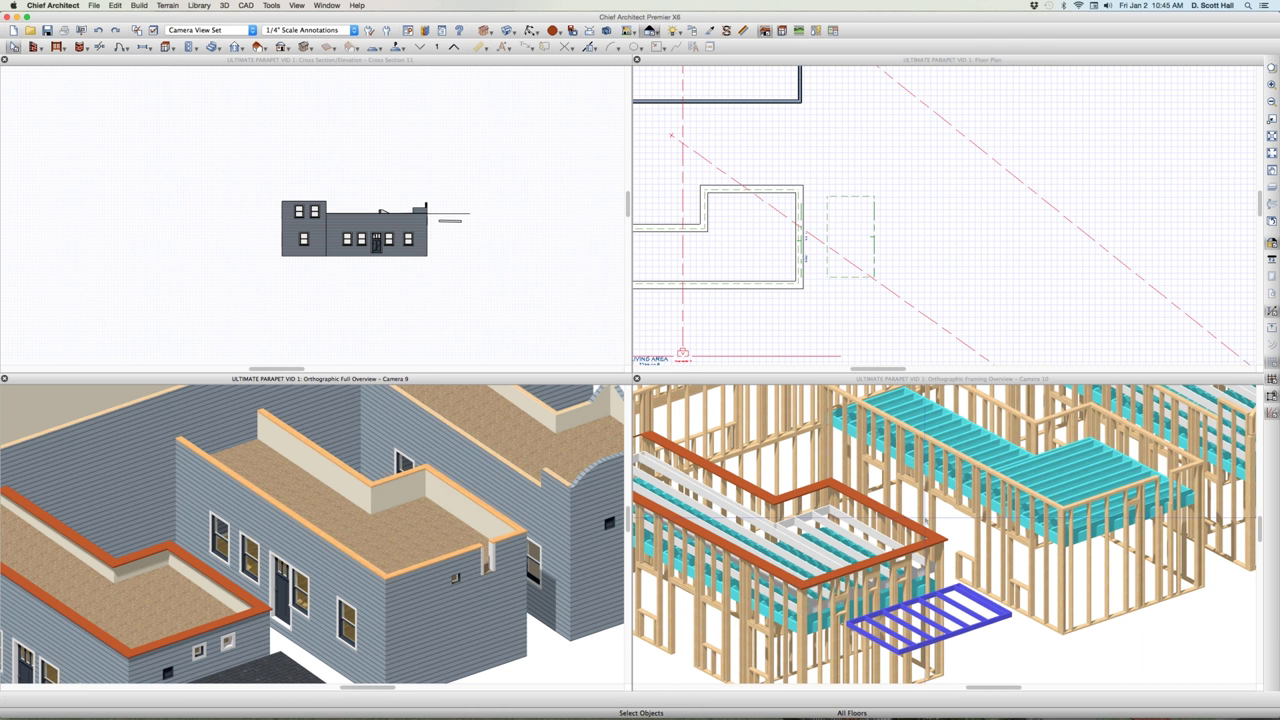
scroll(946, 498, "down", 1)
key("F6")
scroll(320, 460, "up", 5)
left_click(348, 563)
scroll(348, 563, "down", 3)
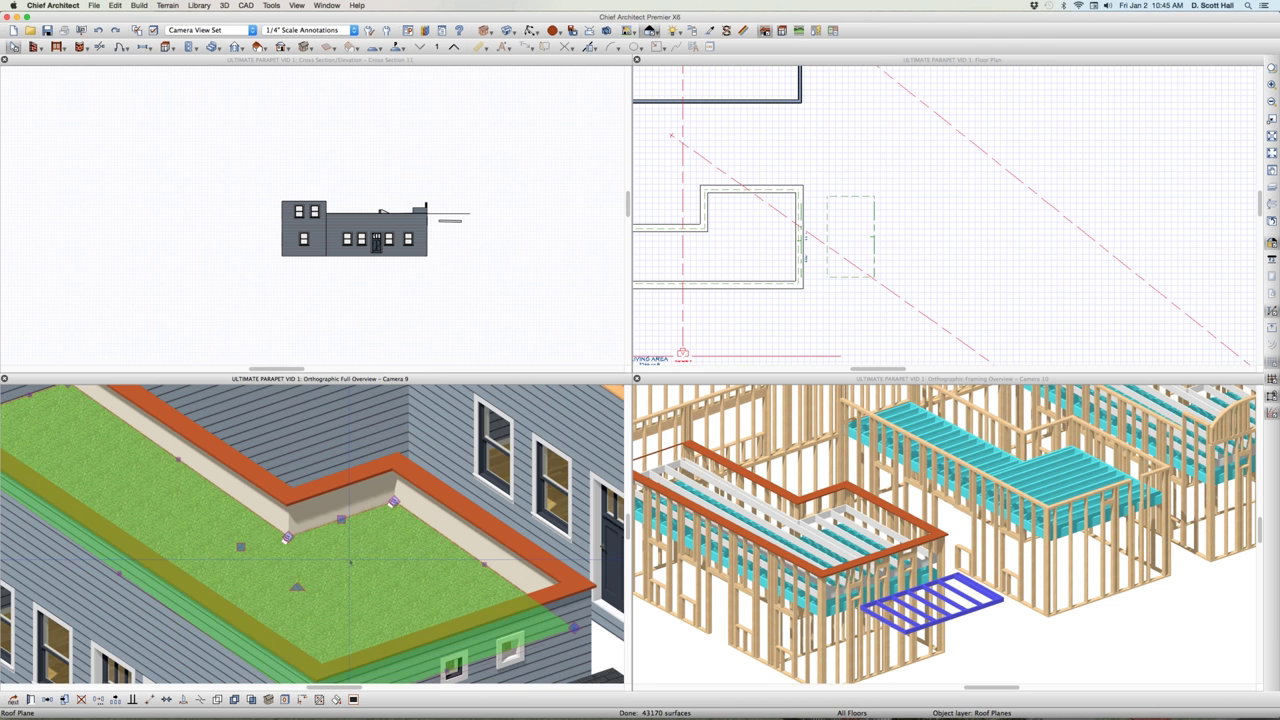
scroll(358, 558, "up", 2)
scroll(358, 558, "down", 3)
key("Escape")
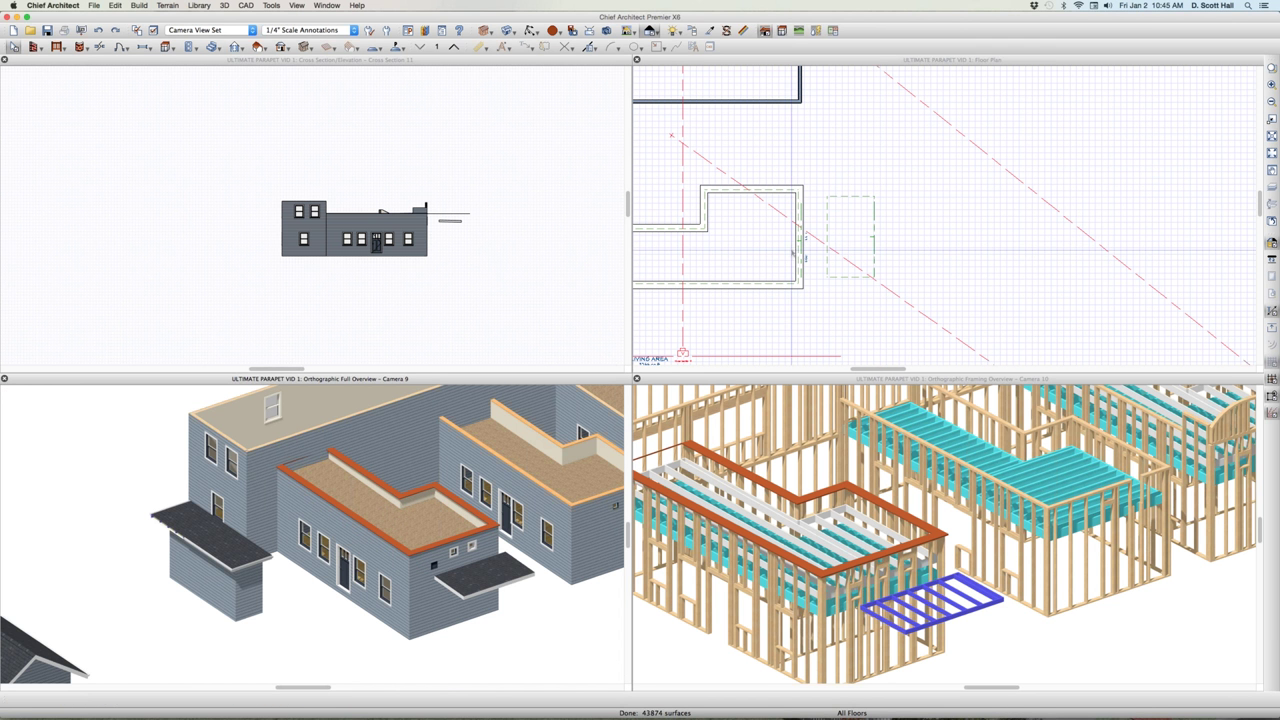
Step: Set the Rough Ceiling height of the red-capped building's rooftop room on floor 2 to 60"
left_click(710, 298)
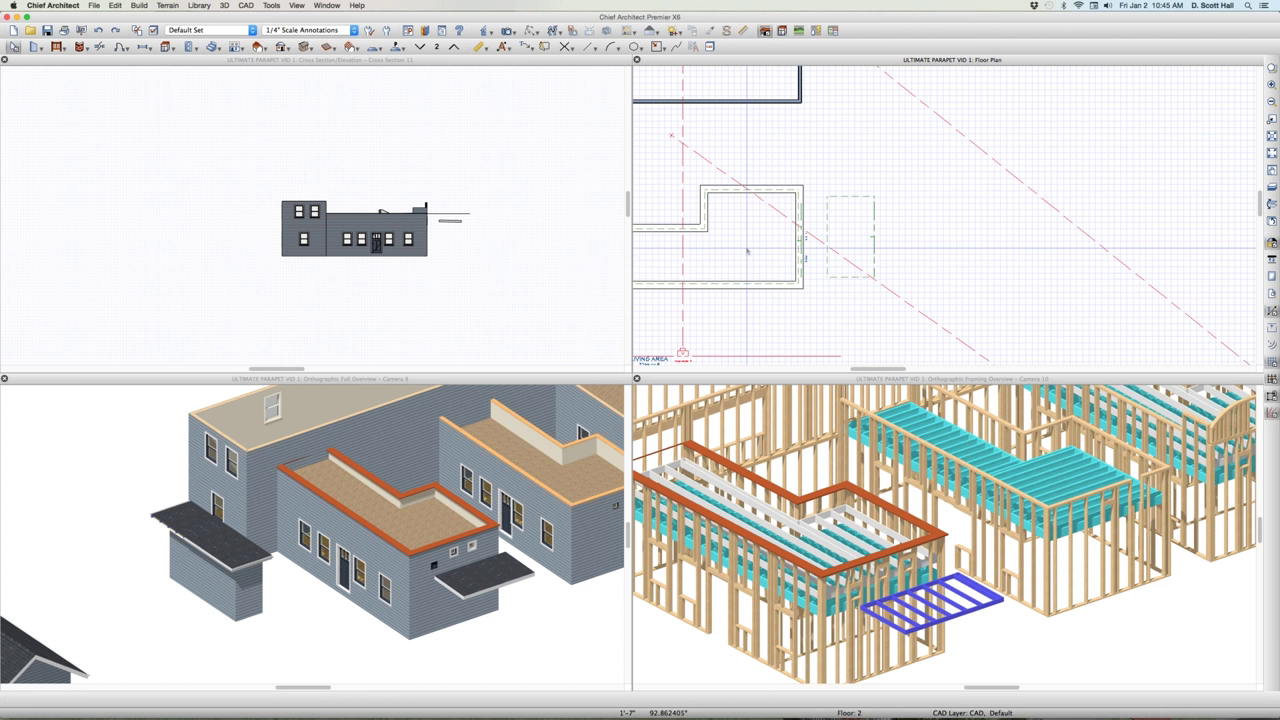
left_click(748, 251)
left_click(747, 251)
double_click(747, 251)
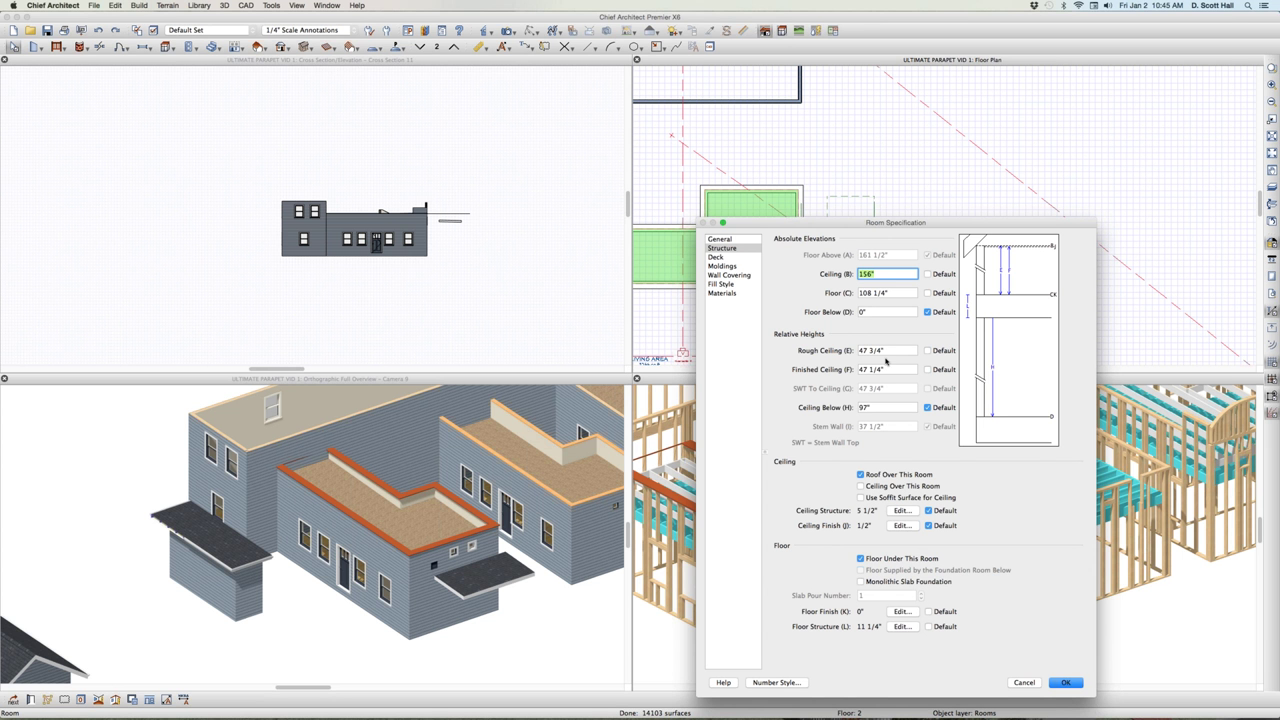
left_click(791, 347)
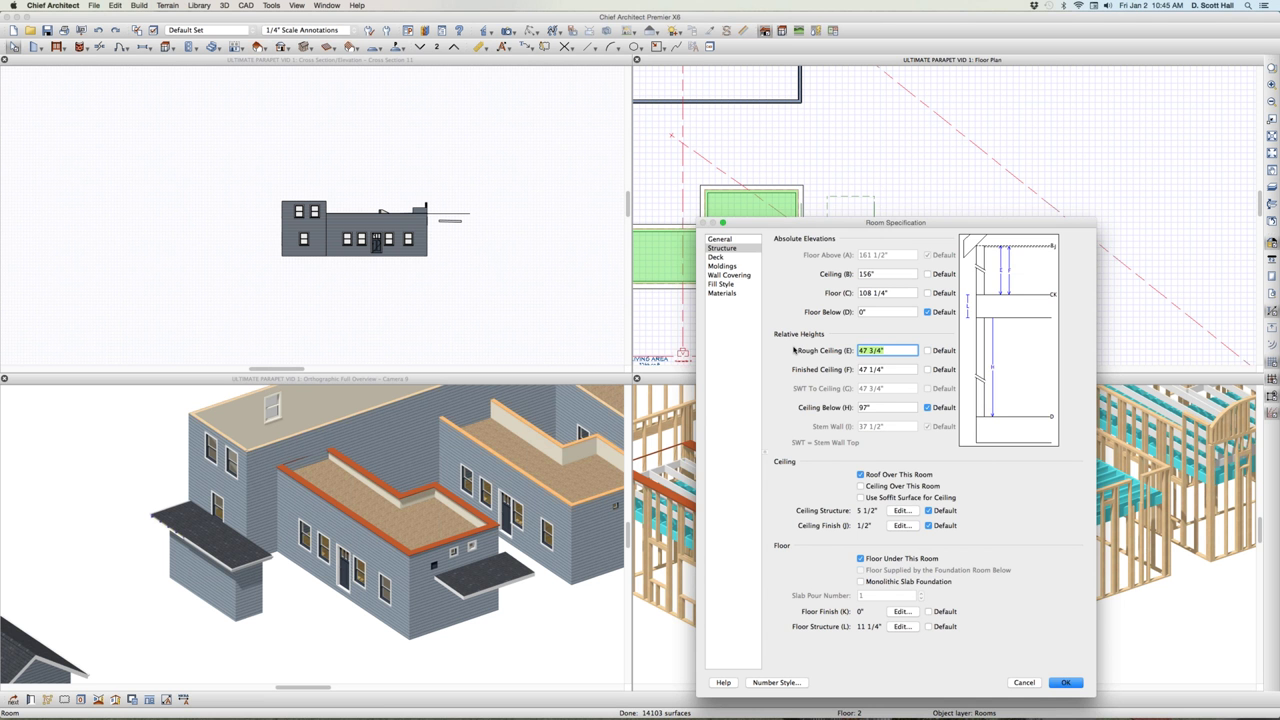
key("Return")
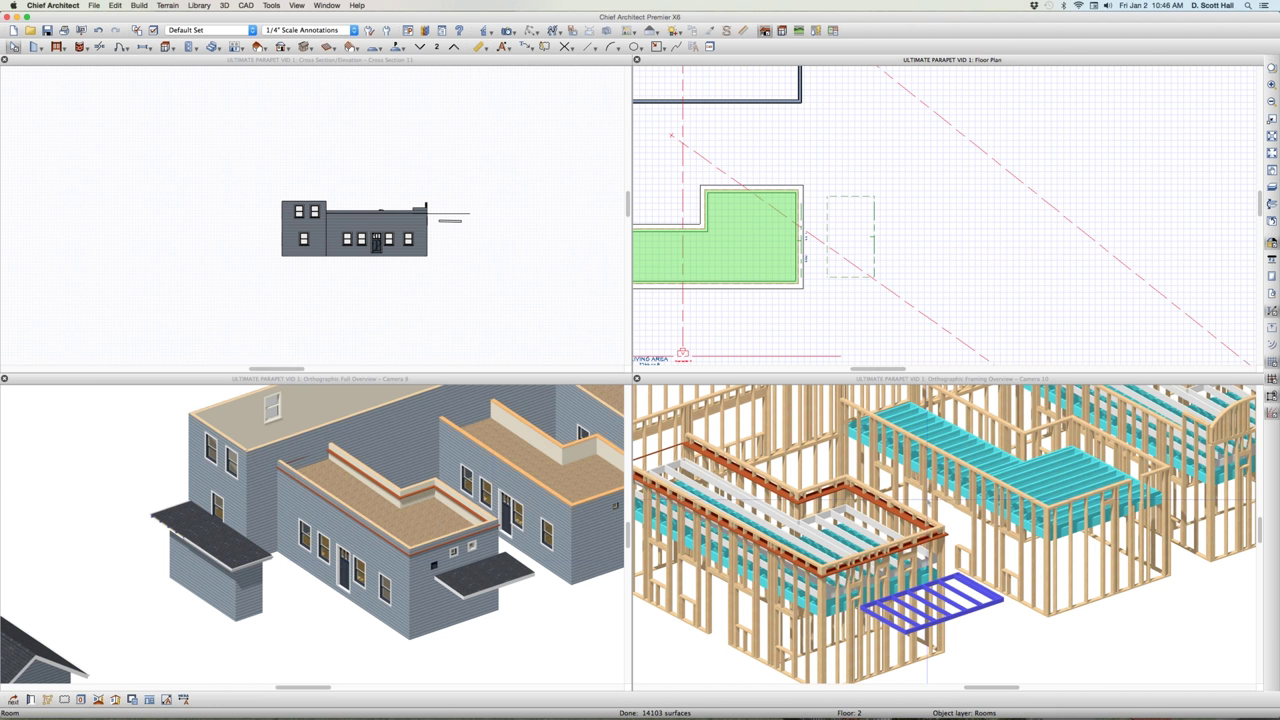
scroll(405, 480, "up", 5)
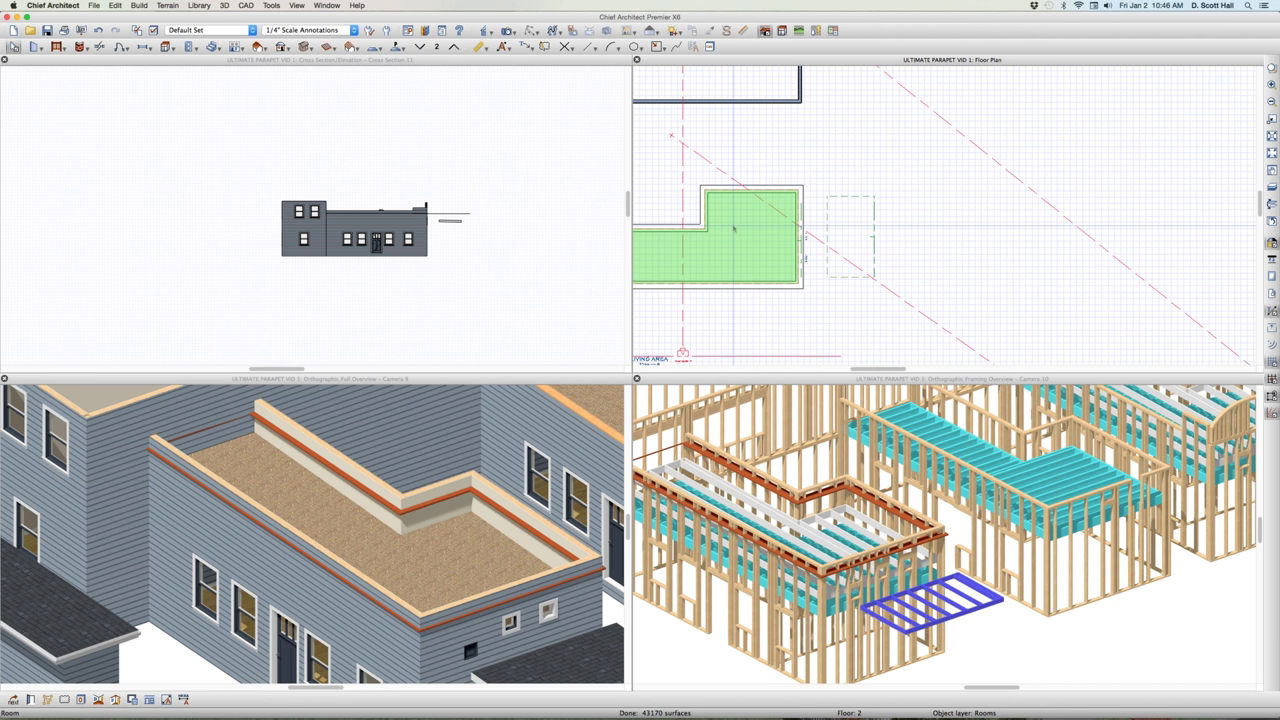
Step: Check the structure elevations of the same rooftop room and close its specification without changes
left_click(764, 256)
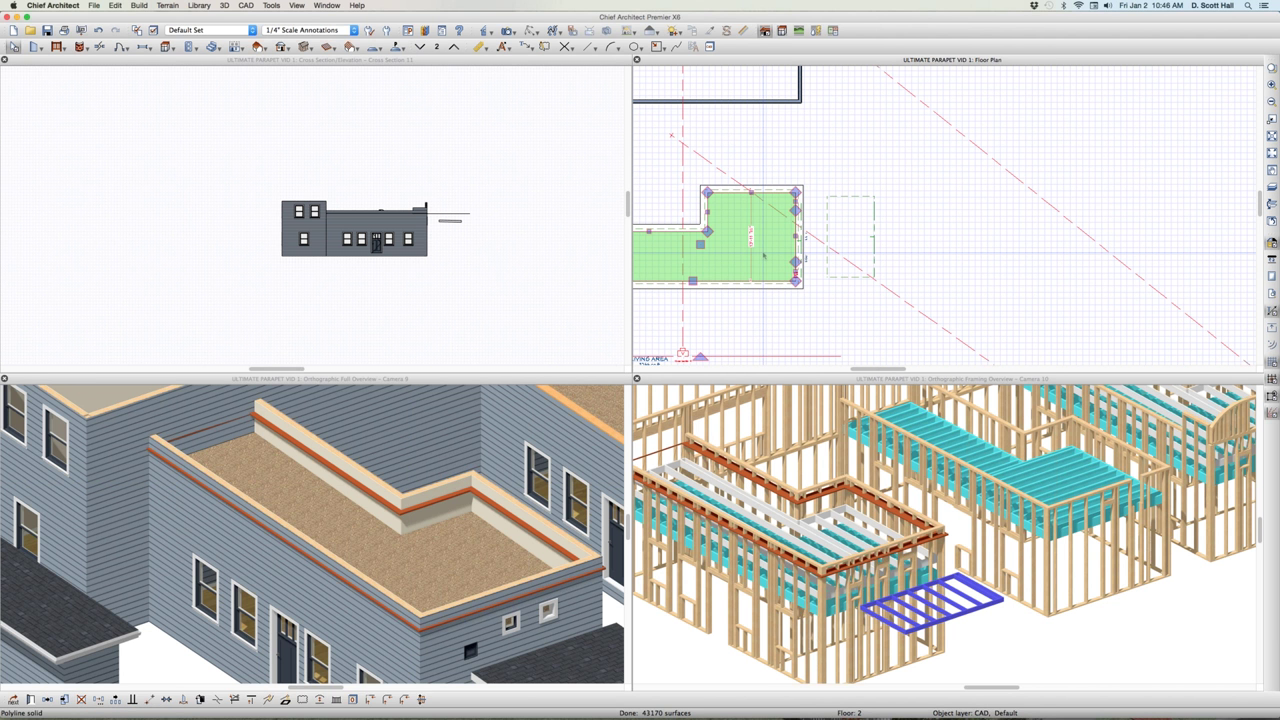
key("Tab")
double_click(753, 243)
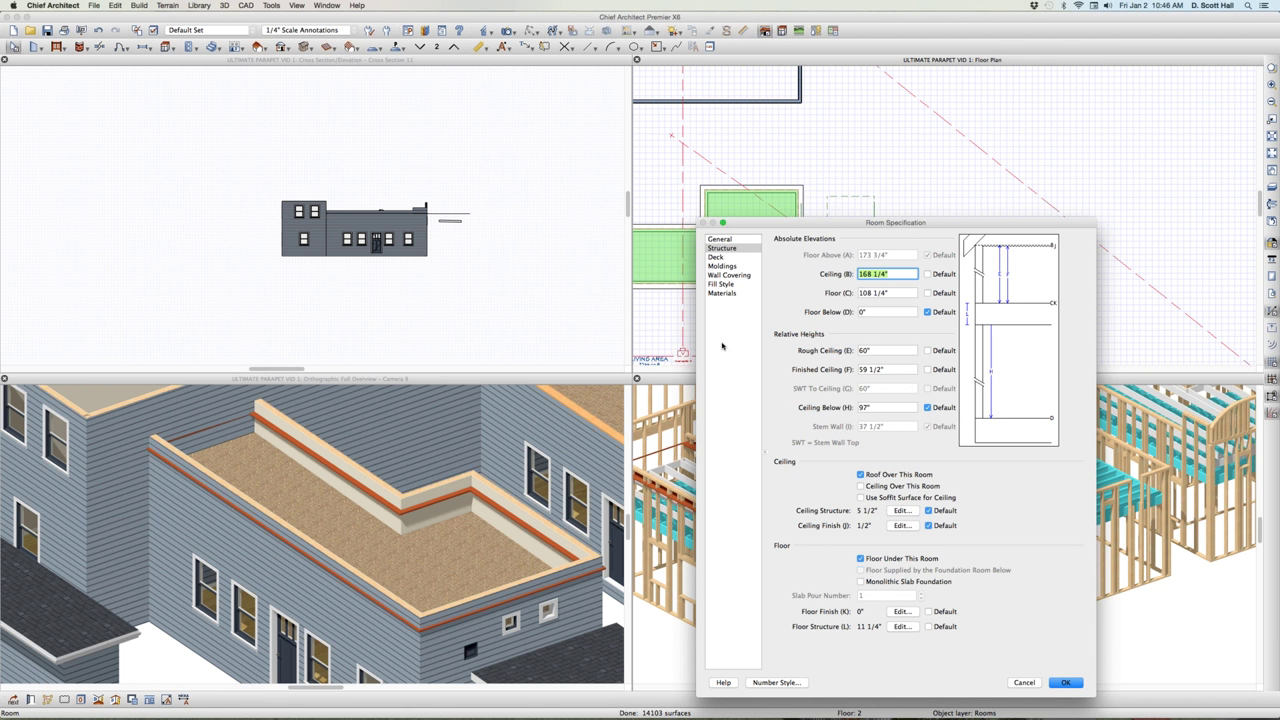
left_click(1023, 683)
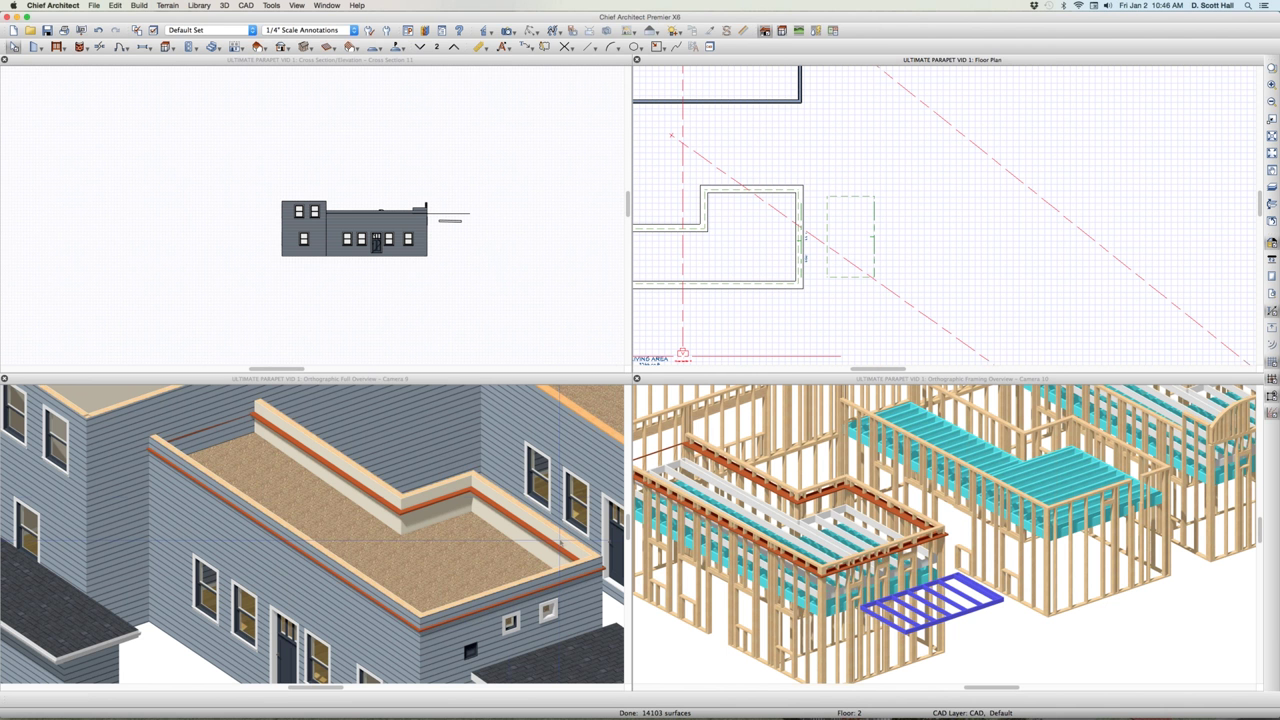
Step: Set the Elevation at Top of the red parapet cap polyline solid to 128 7/16"
left_click(512, 600)
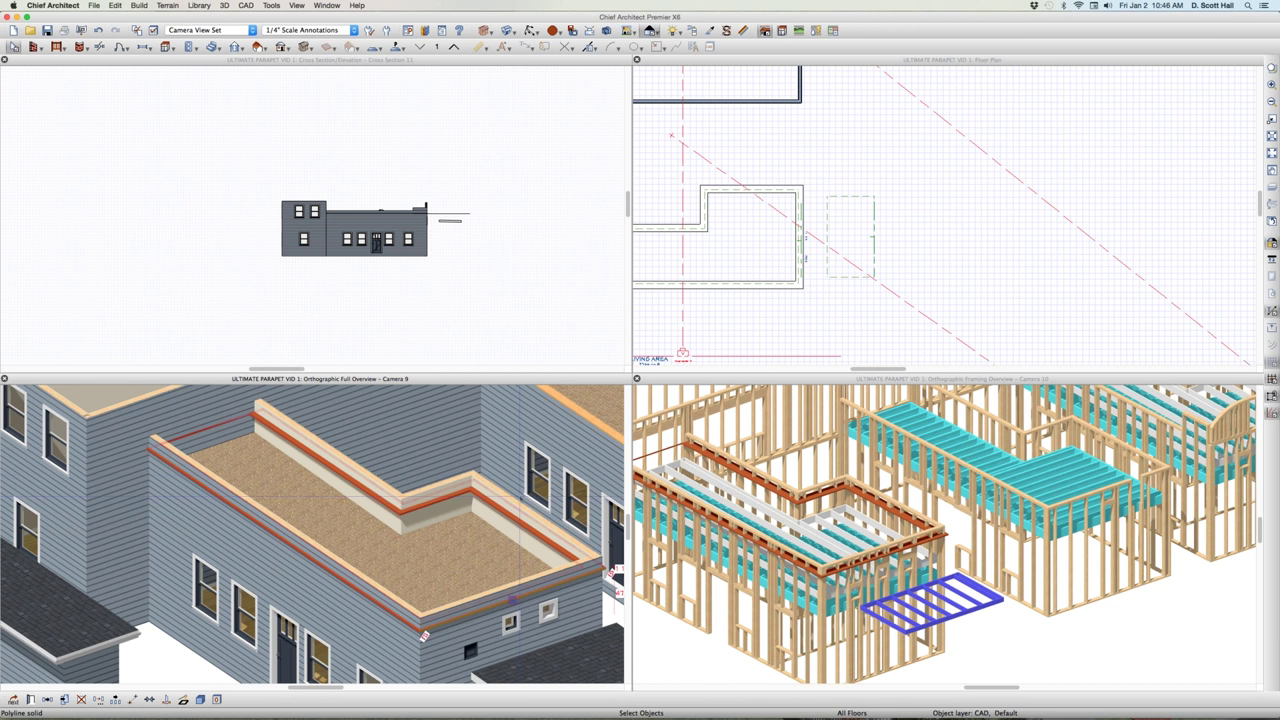
key("super+e")
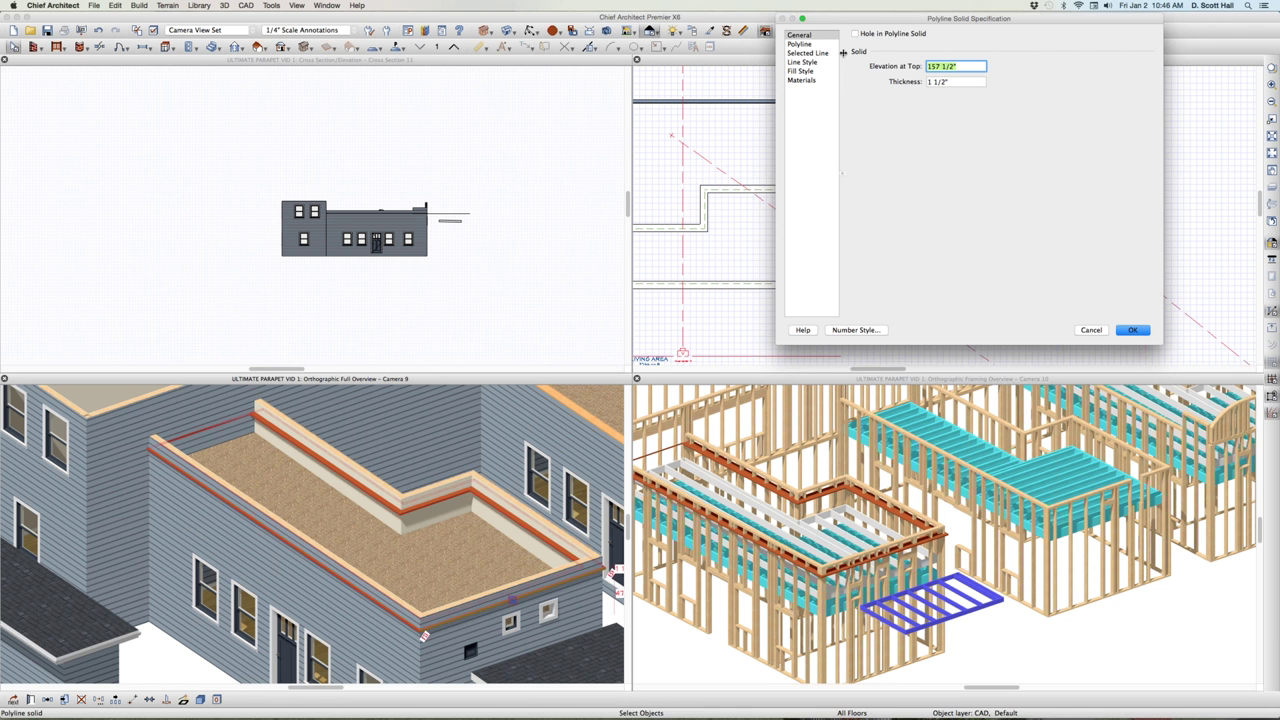
type("128 7/16\"")
key("Return")
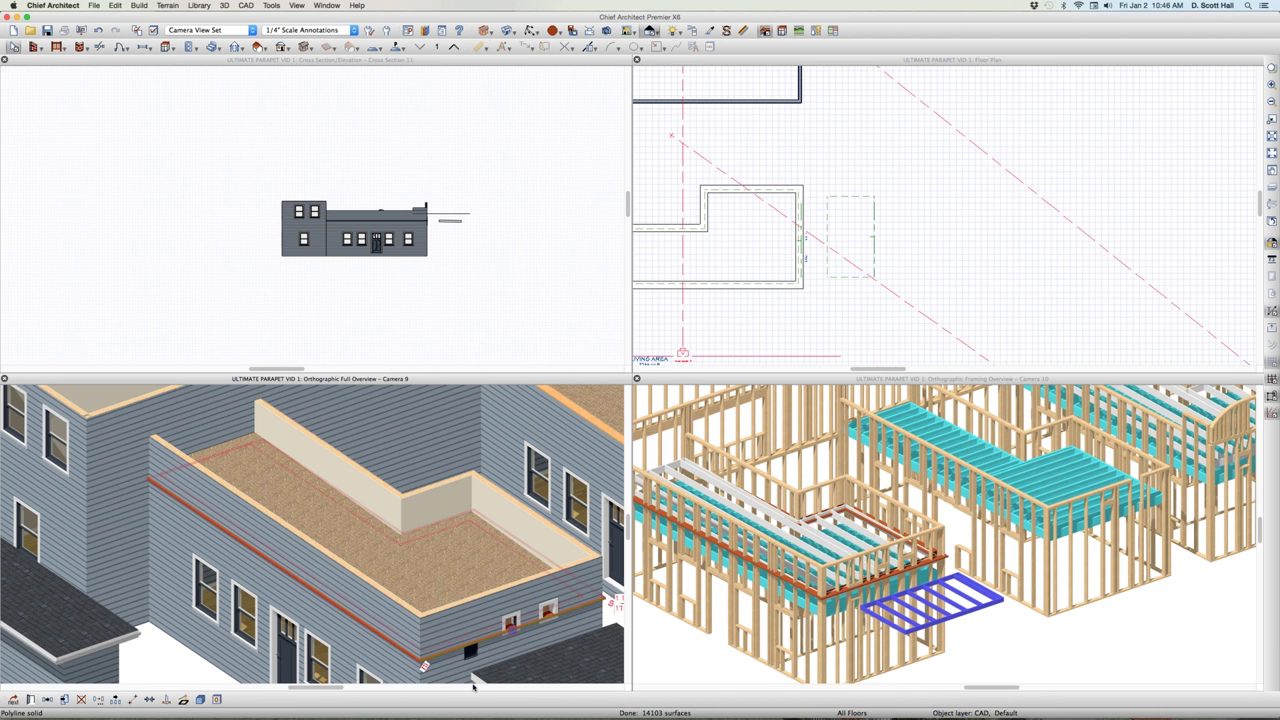
Step: Recheck the red cap solid's top elevation and close its specification without changes
double_click(655, 348)
double_click(945, 66)
type("128 7/16\"")
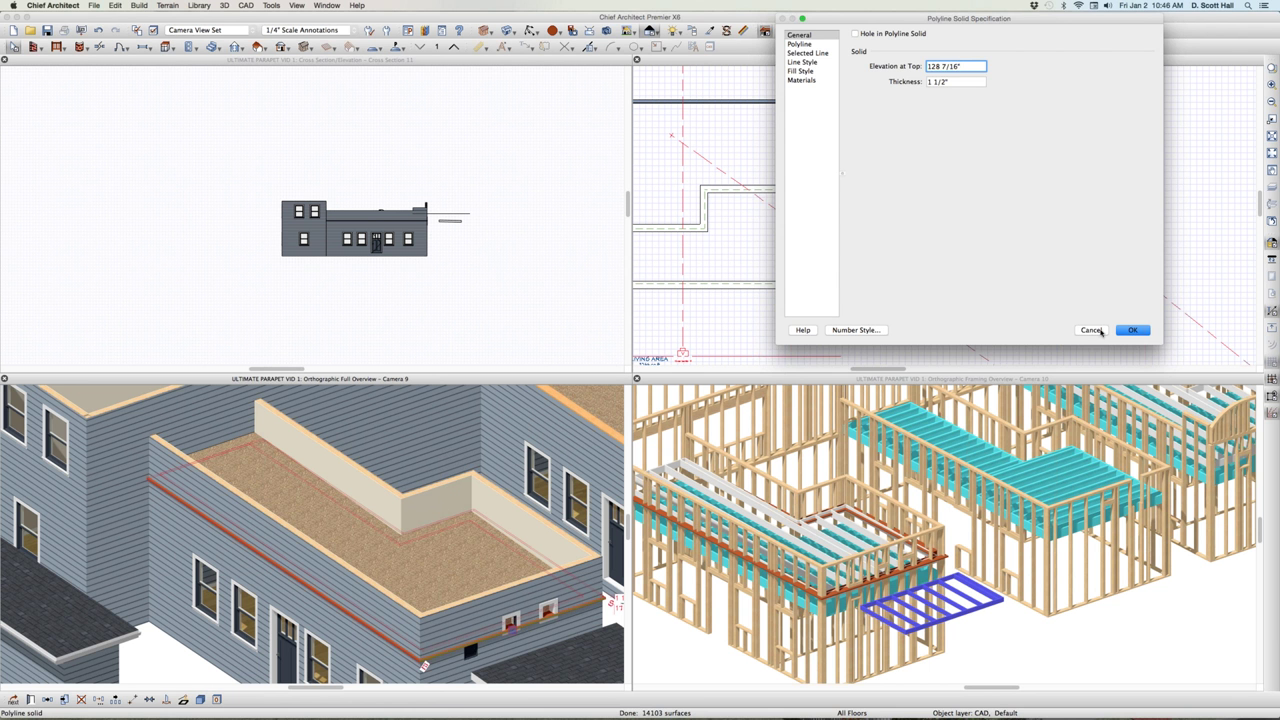
left_click(1090, 330)
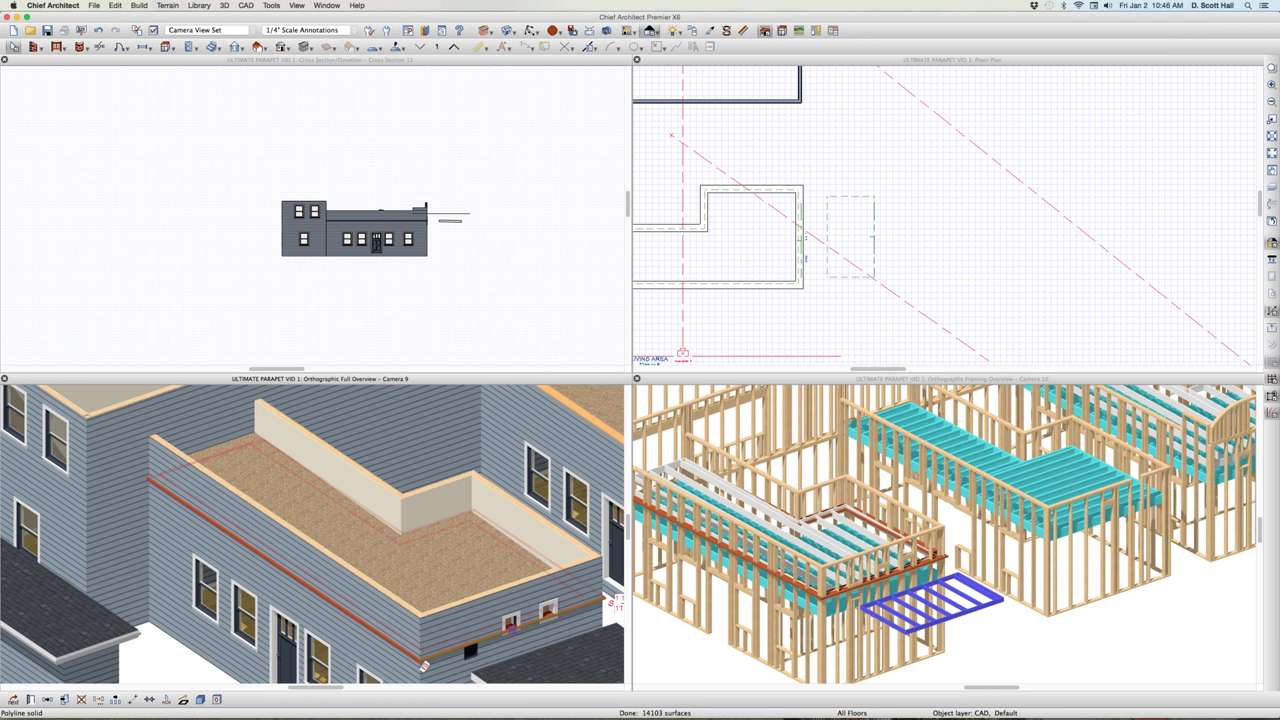
Step: Check the absolute ceiling elevation in the structure specification of the capped building's rooftop room on floor 2, making no changes
left_click(745, 255)
key("Tab")
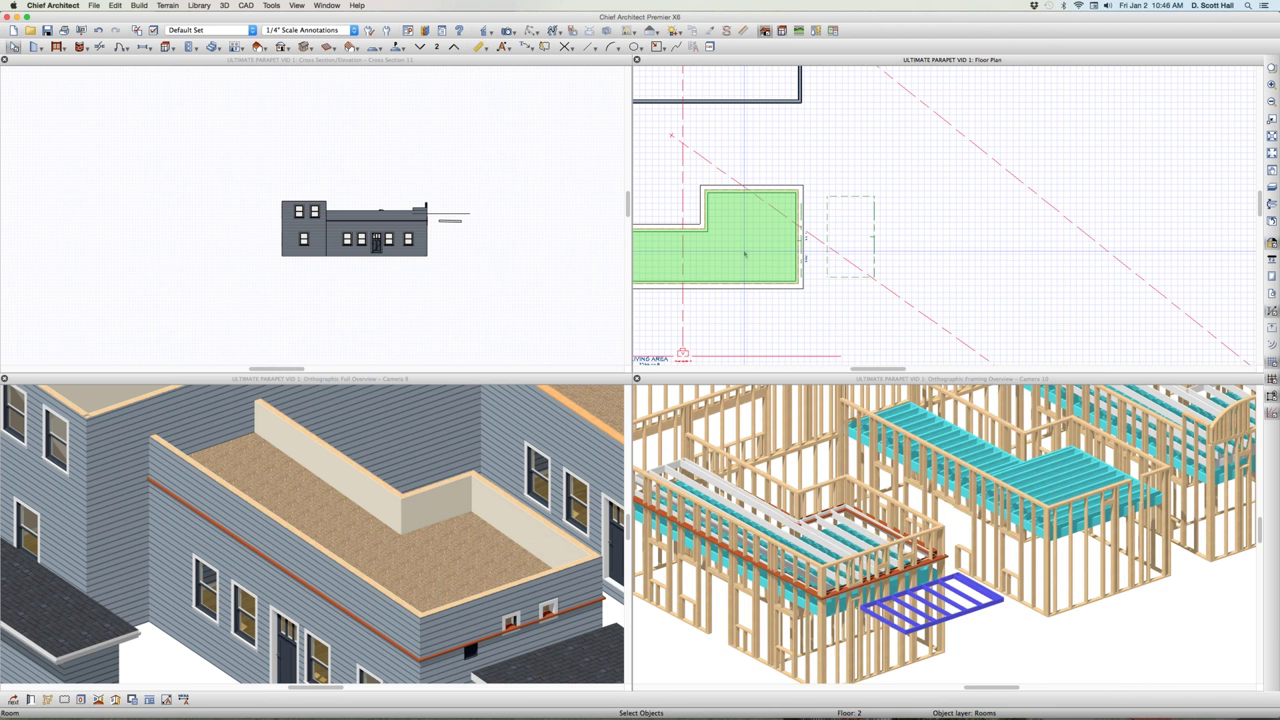
double_click(743, 250)
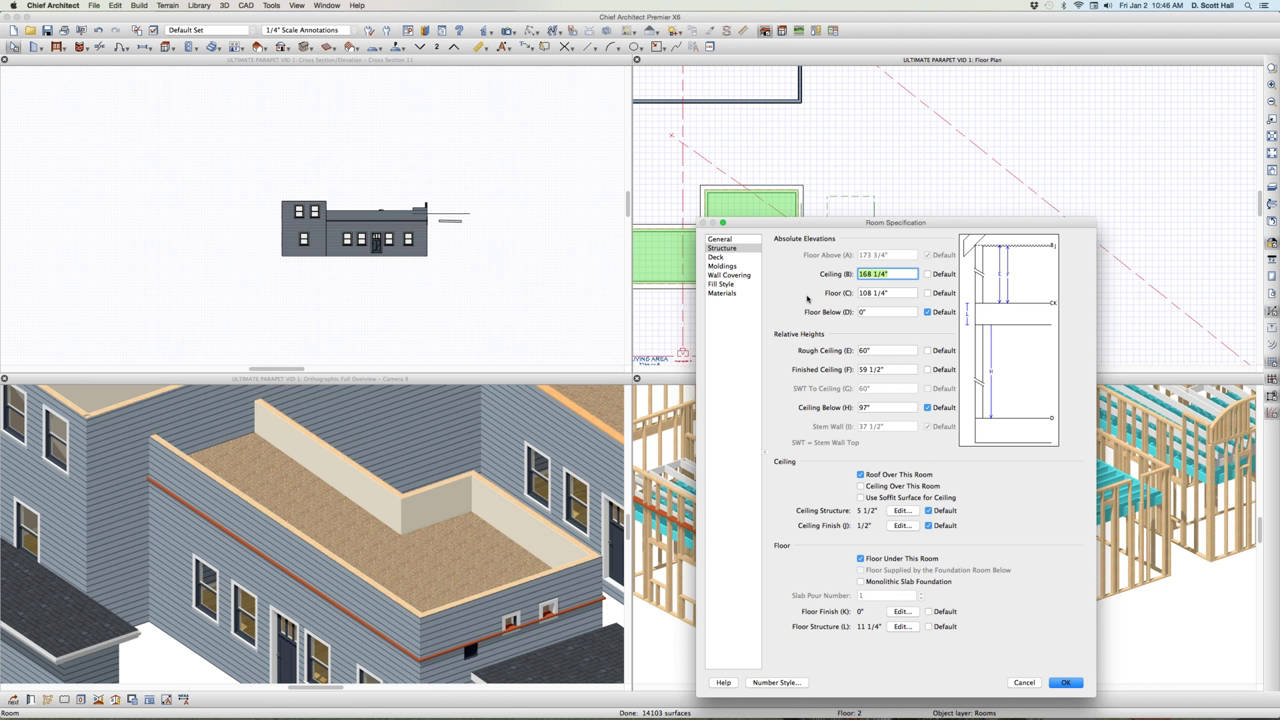
left_click(1030, 682)
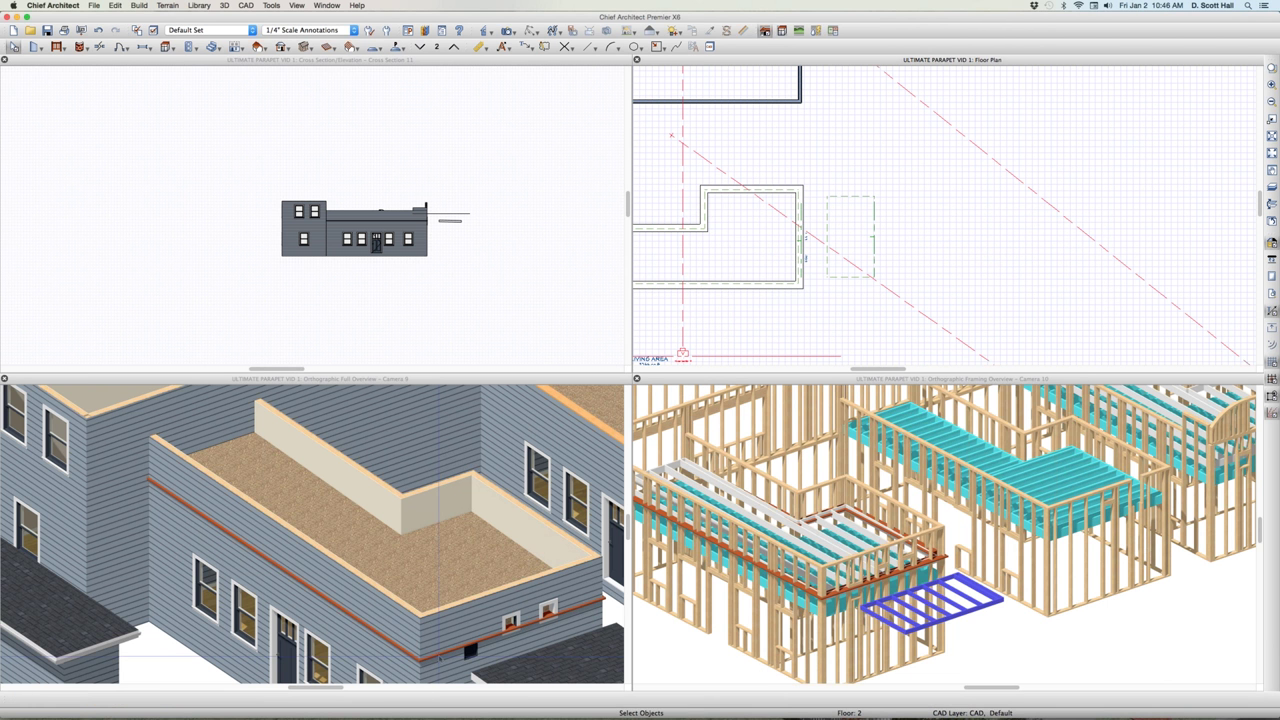
Step: Set the Elevation at Top of the red parapet cap polyline solid to 168 1/4"
left_click(433, 660)
double_click(424, 666)
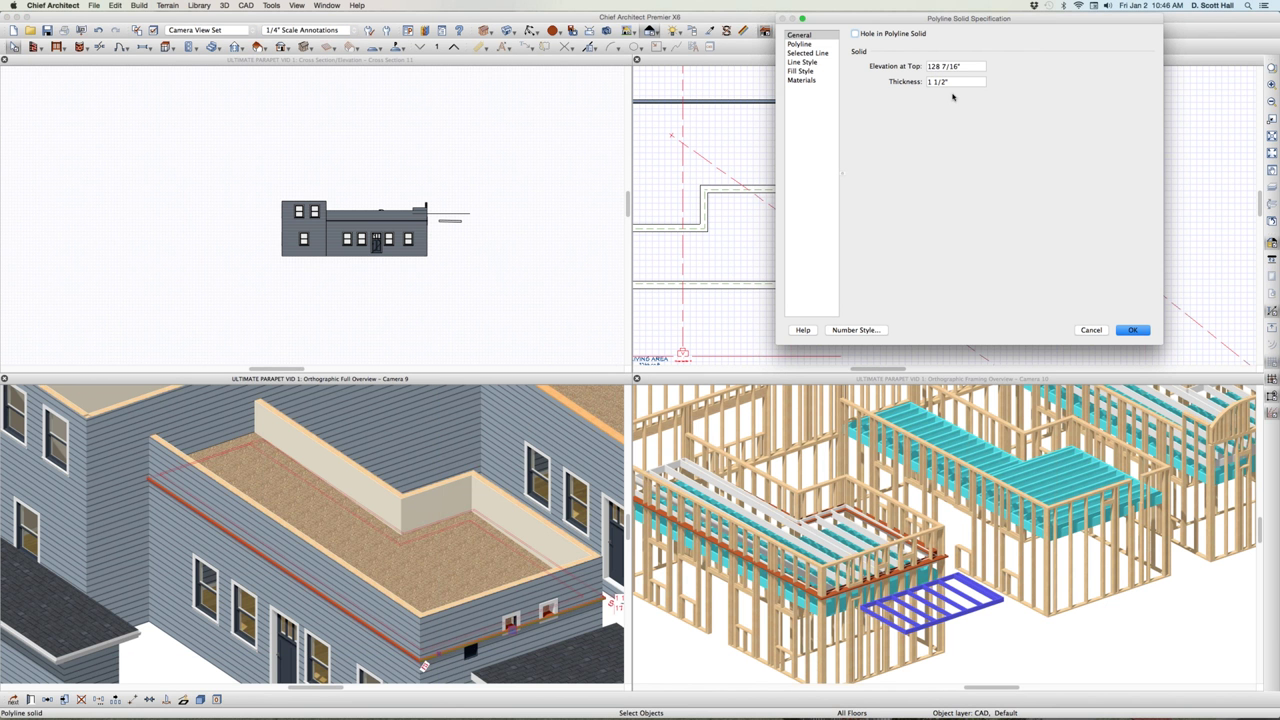
double_click(967, 68)
type("168 1/4\"")
key("Return")
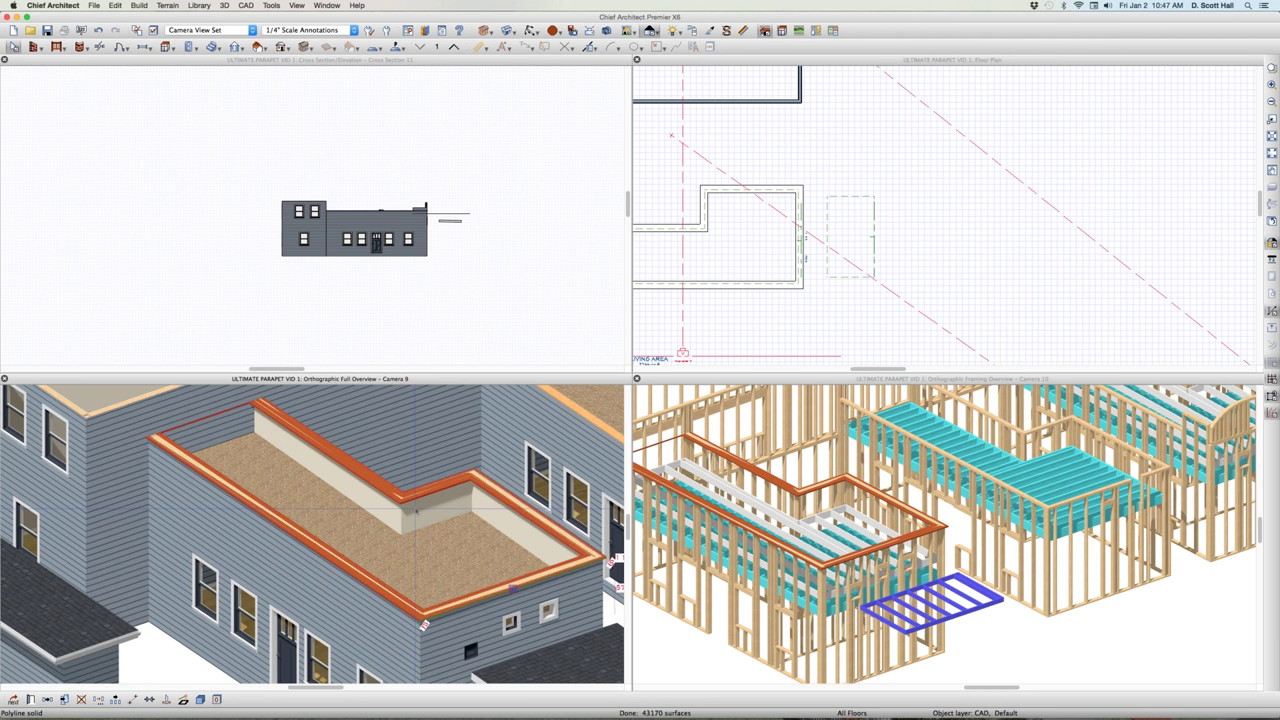
Step: Raise the red parapet cap by a Z Delta of 1.5" relative to itself and view it from a lower angle
scroll(416, 510, "up", 3)
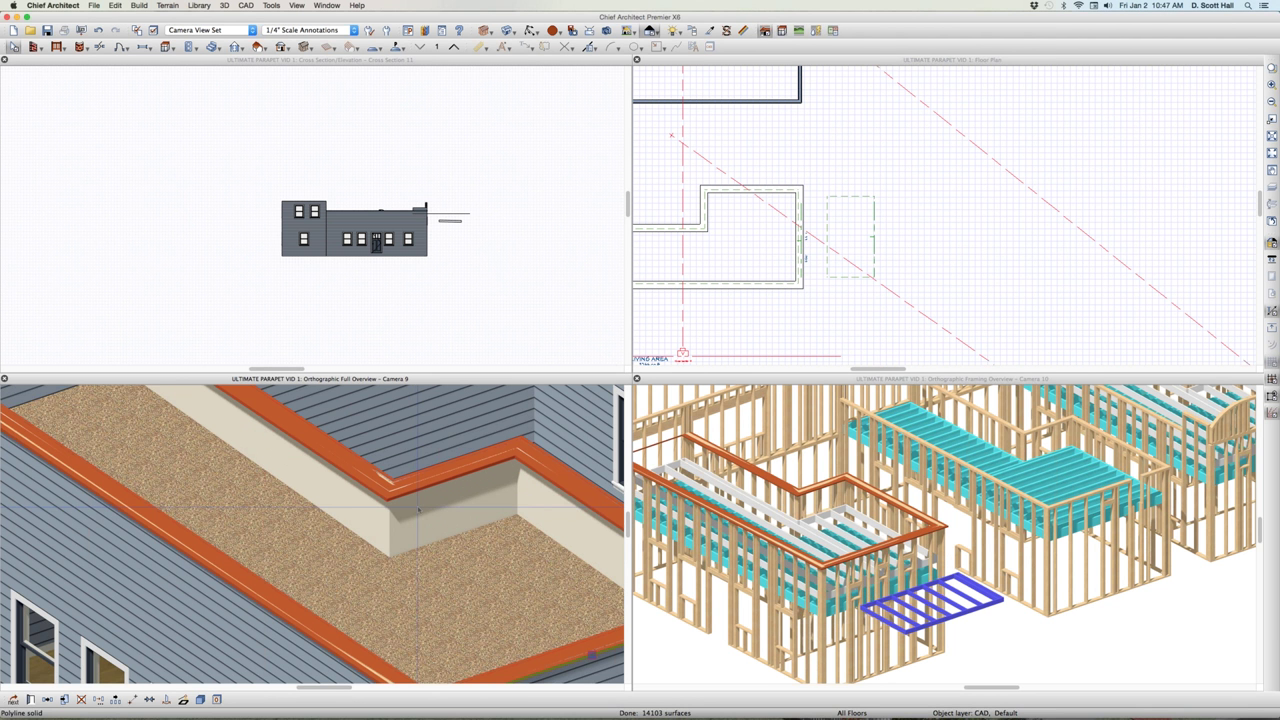
key("super+t")
left_click(679, 400)
type("1.5")
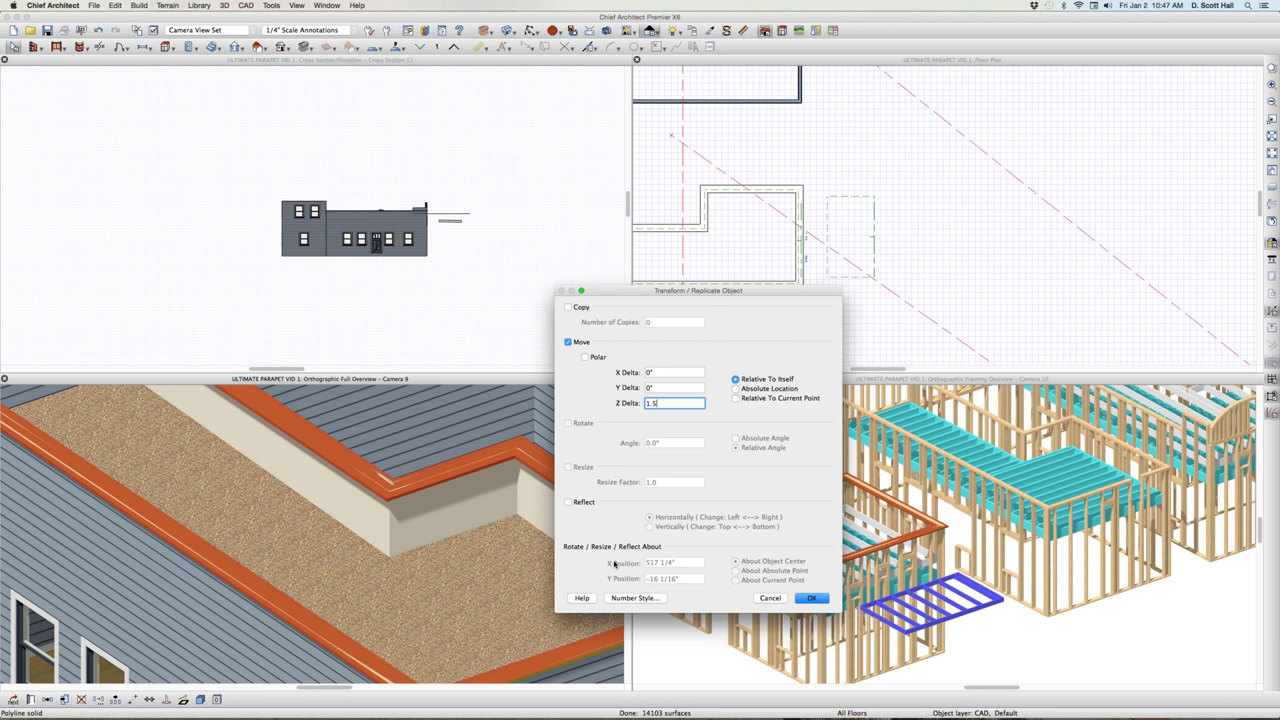
key("Return")
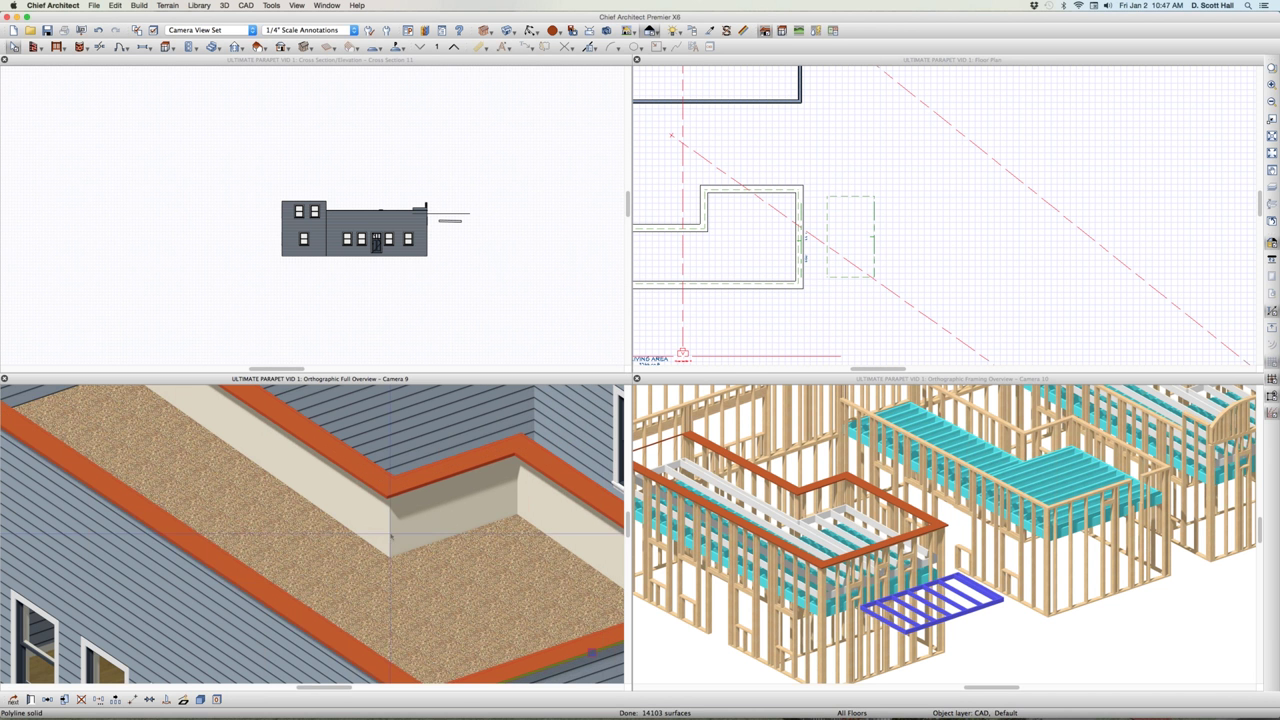
key("o")
left_click_drag(434, 618, 404, 574)
scroll(396, 472, "up", 1)
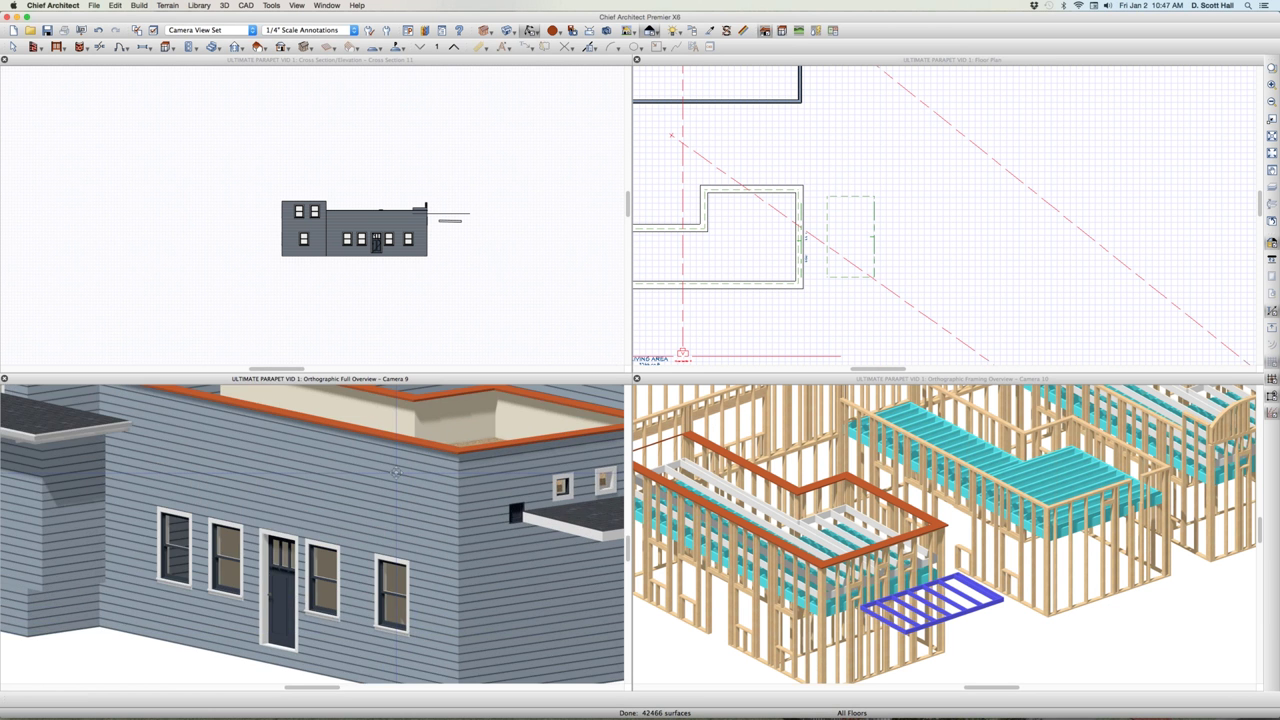
scroll(396, 472, "down", 1)
scroll(396, 472, "up", 1)
scroll(396, 472, "down", 1)
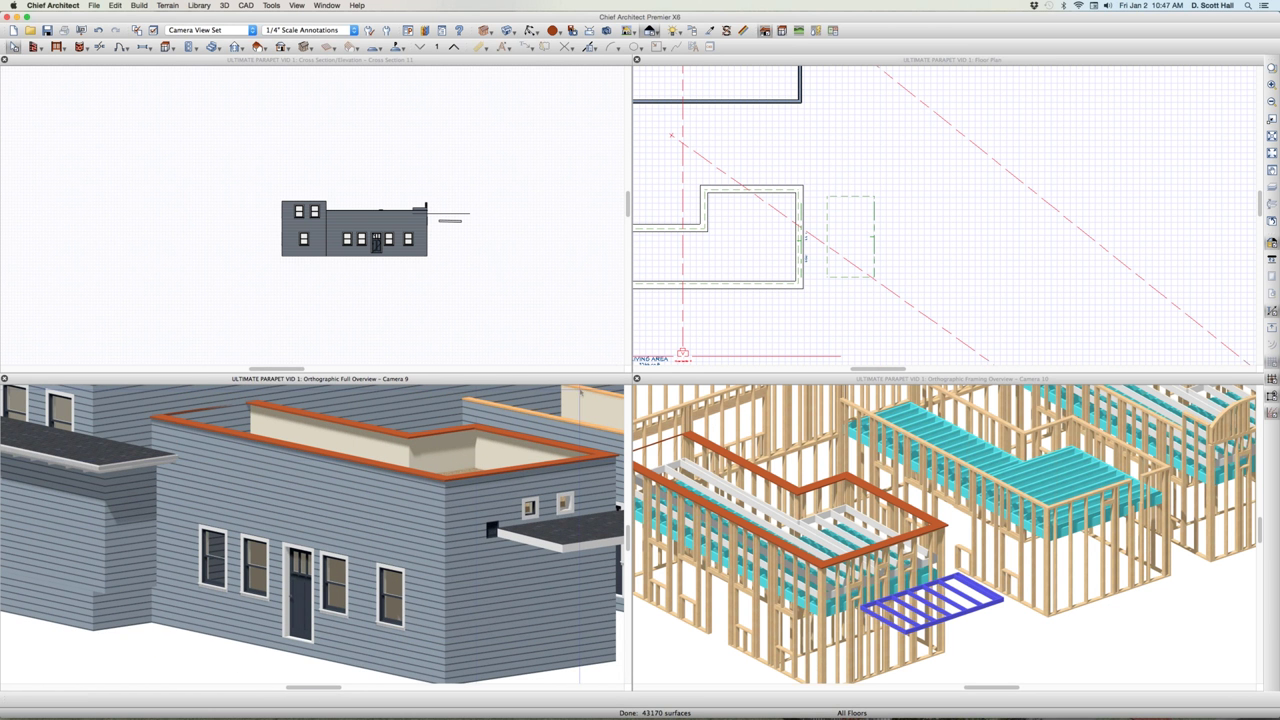
Step: Close the cross section view, saving it, and tile the plan and two camera views side by side
left_click(735, 326)
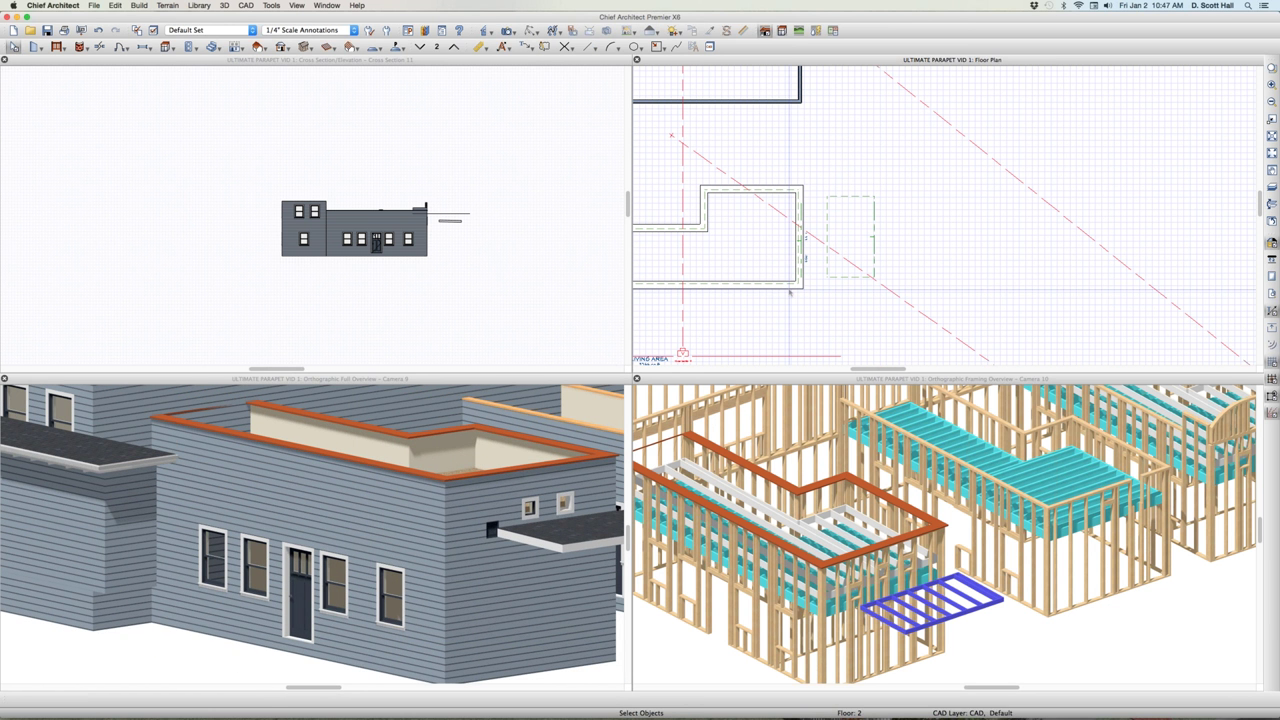
left_click(533, 208)
key("super+w")
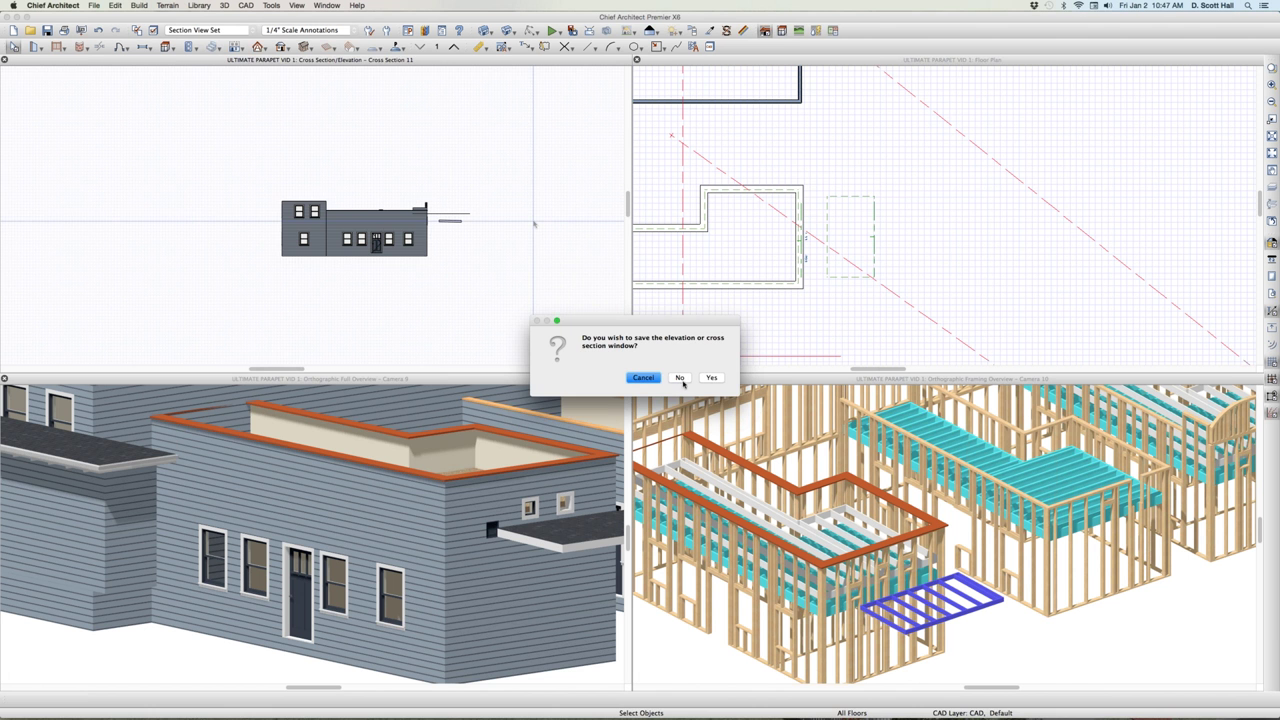
left_click(711, 377)
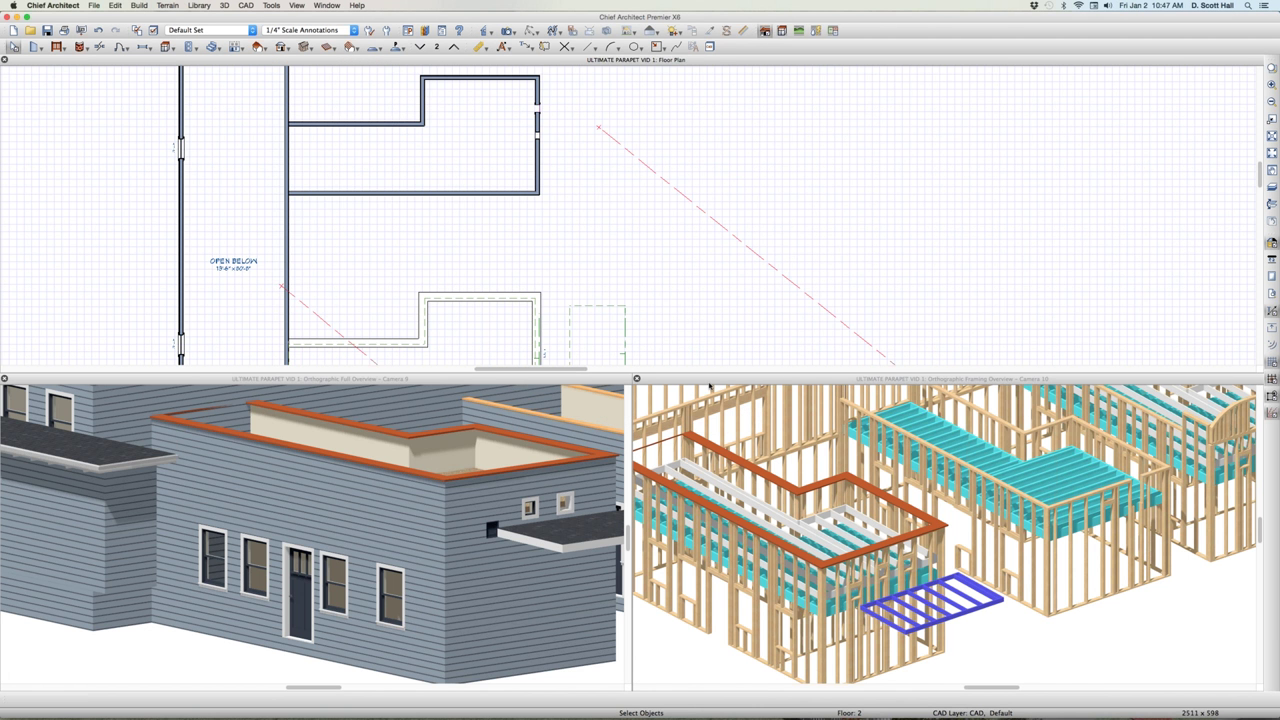
key("shift+F7")
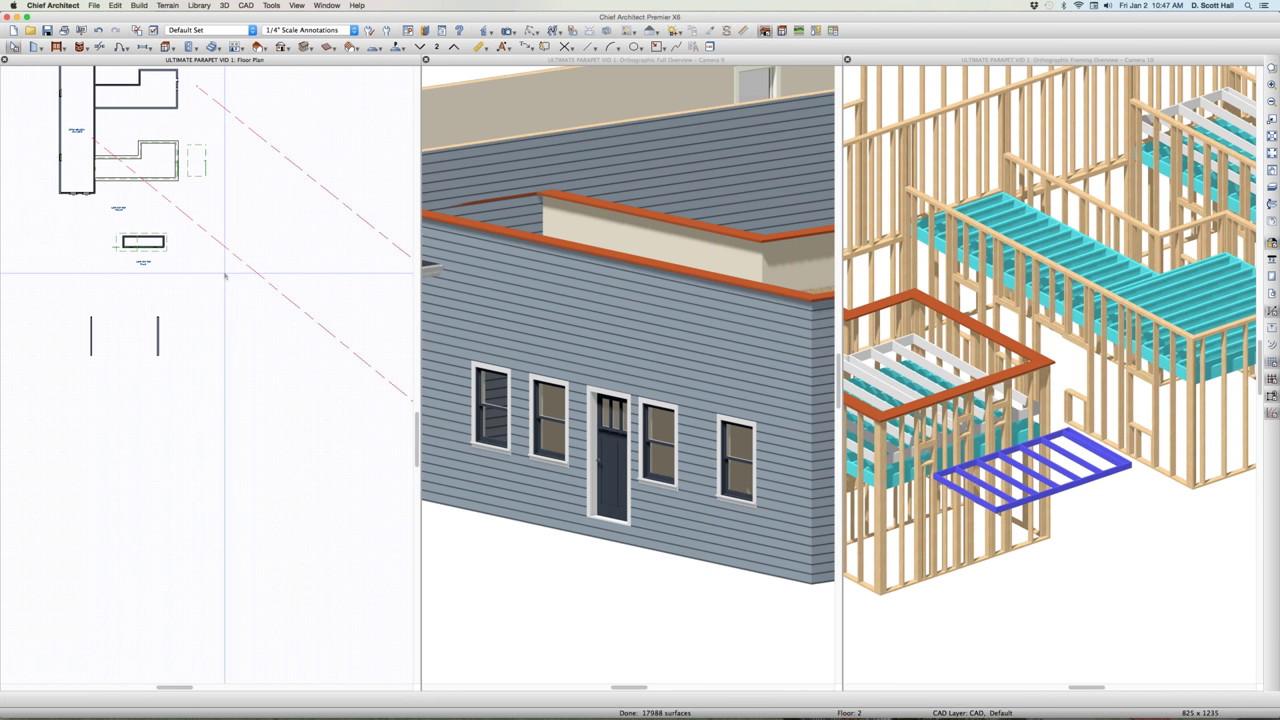
Step: Delete the existing red parapet cap polyline solid in the floor plan
scroll(145, 125, "up", 5)
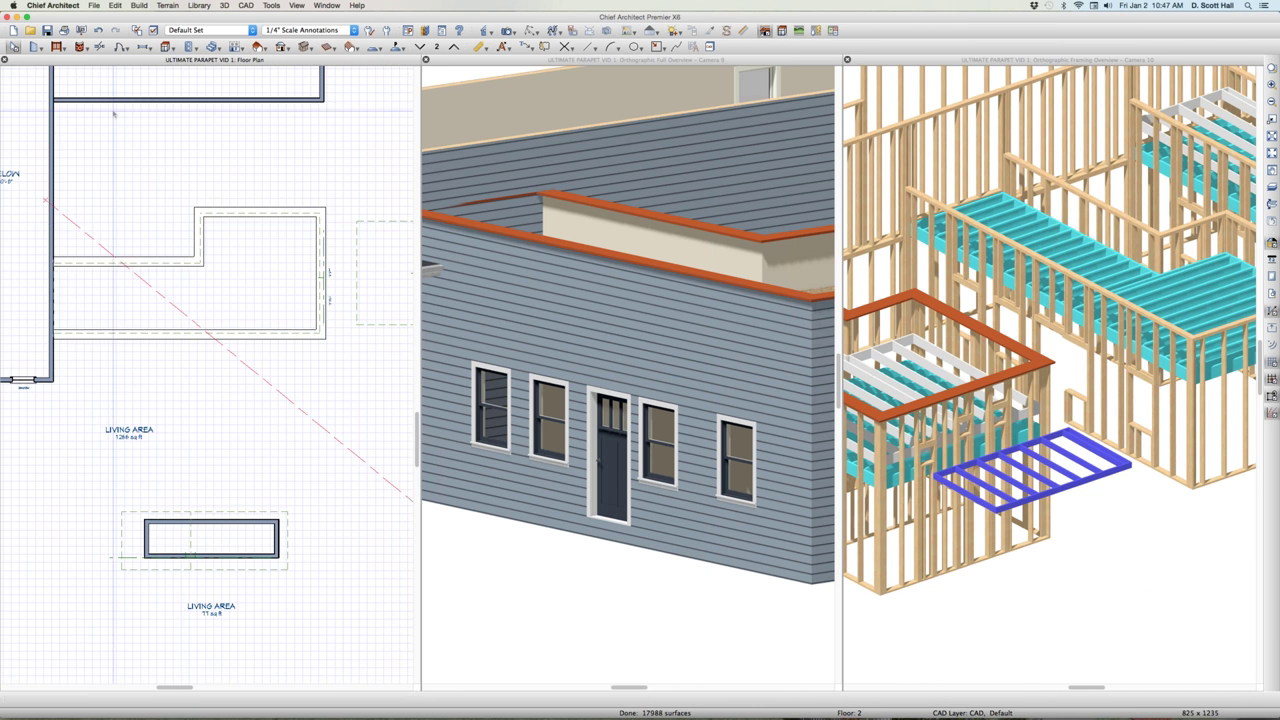
left_click(293, 228)
key("Delete")
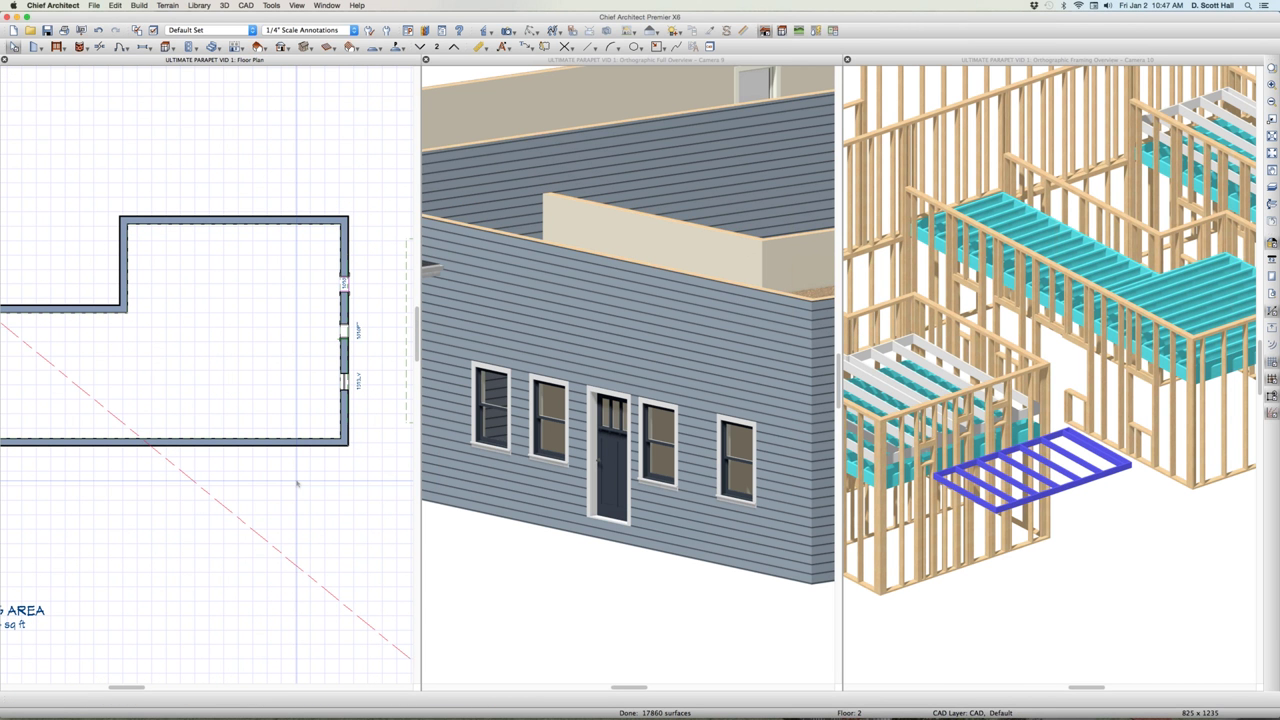
Step: Make a room polyline from the lowest L-shaped rooftop room in the floor 2 plan
scroll(297, 484, "down", 3)
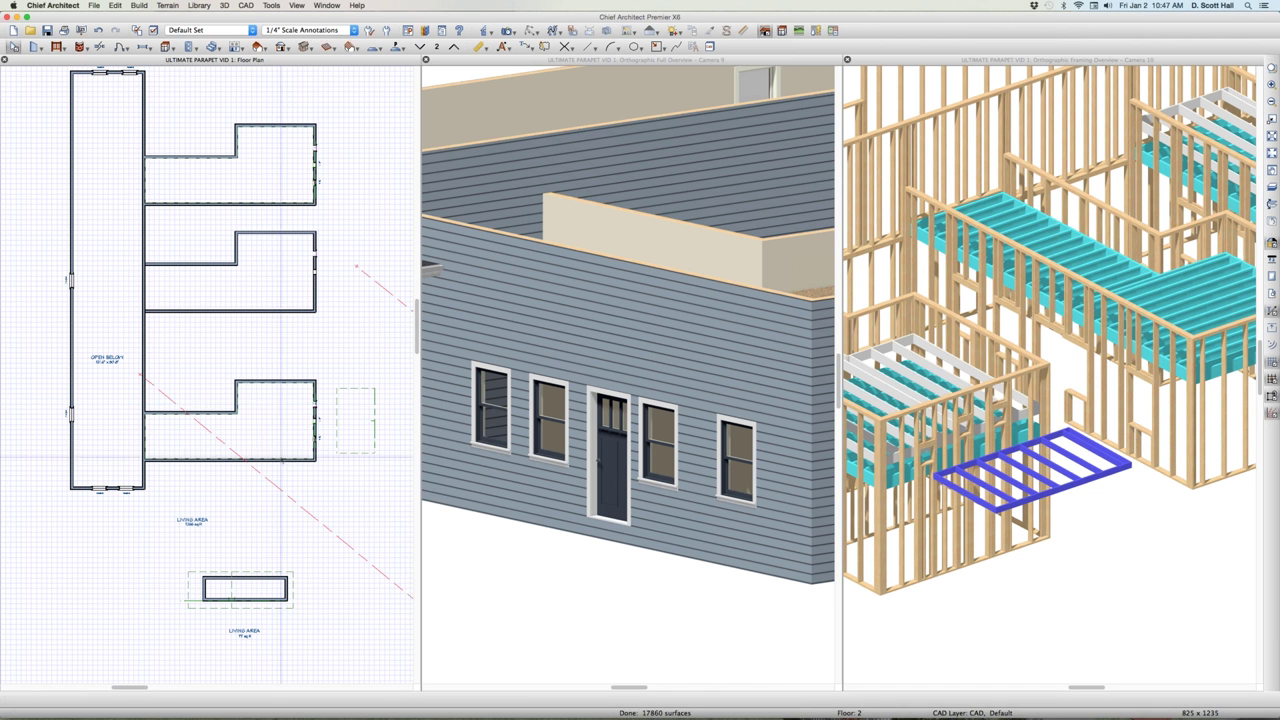
left_click(278, 440)
right_click(281, 440)
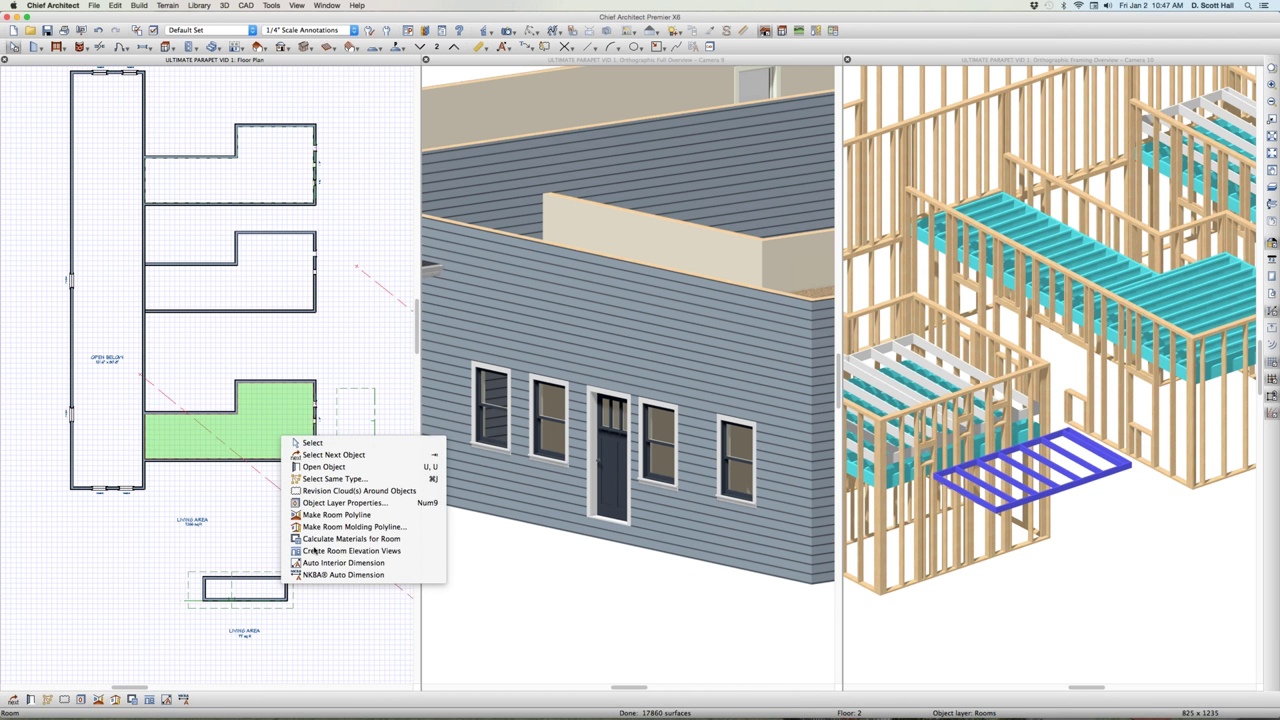
left_click(310, 511)
Step: Extend the room polyline's corners and edges out to the outer faces of the parapet walls
scroll(316, 378, "up", 4)
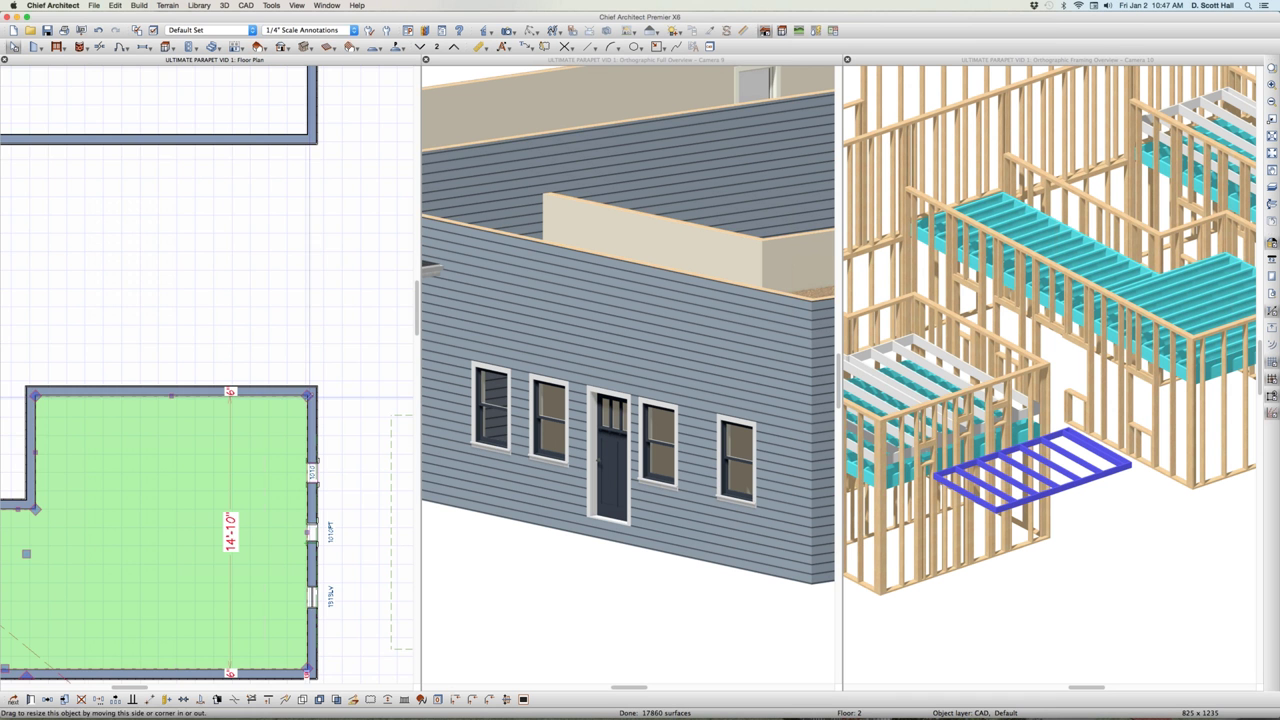
scroll(308, 395, "up", 3)
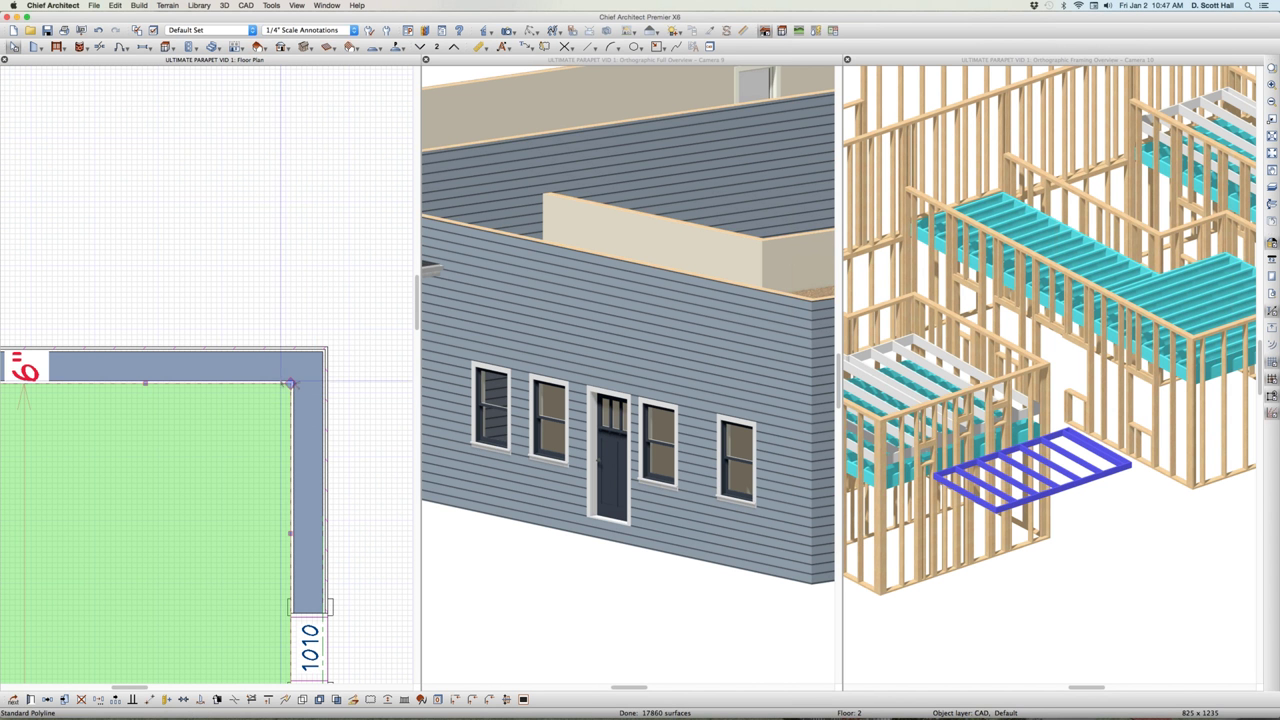
left_click_drag(289, 382, 337, 344)
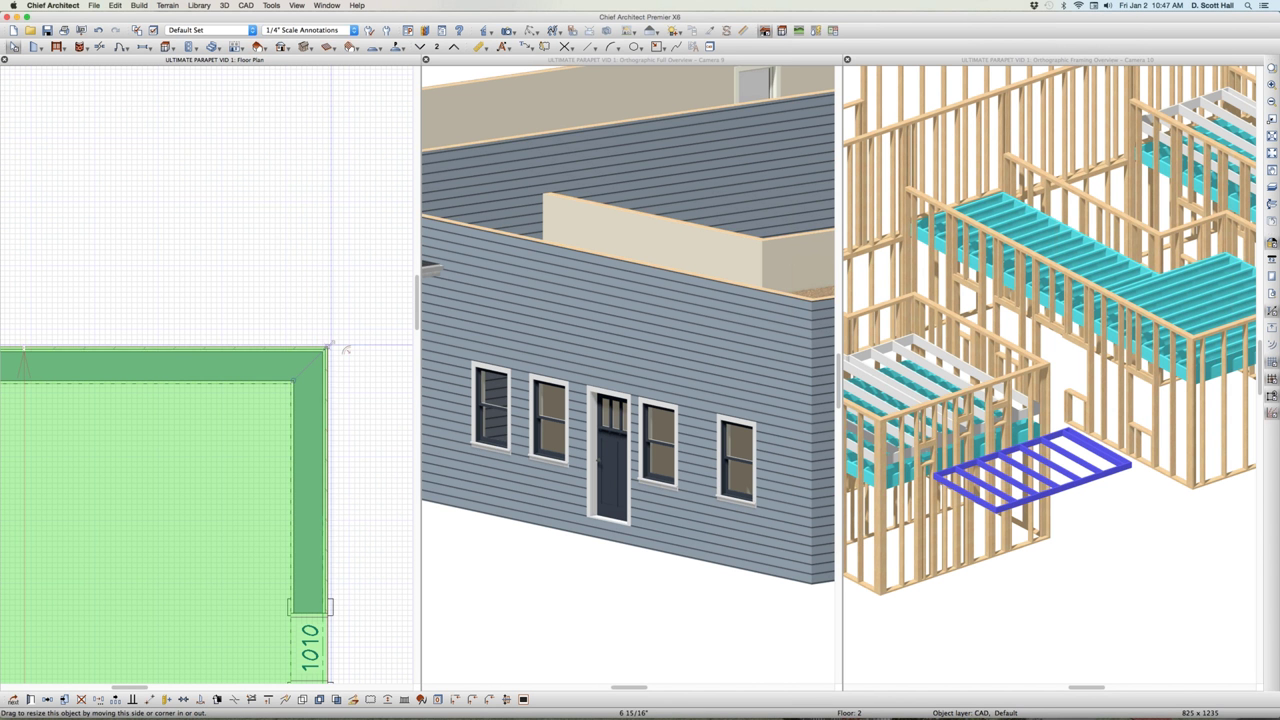
scroll(347, 355, "down", 5)
scroll(342, 362, "down", 5)
scroll(263, 333, "up", 6)
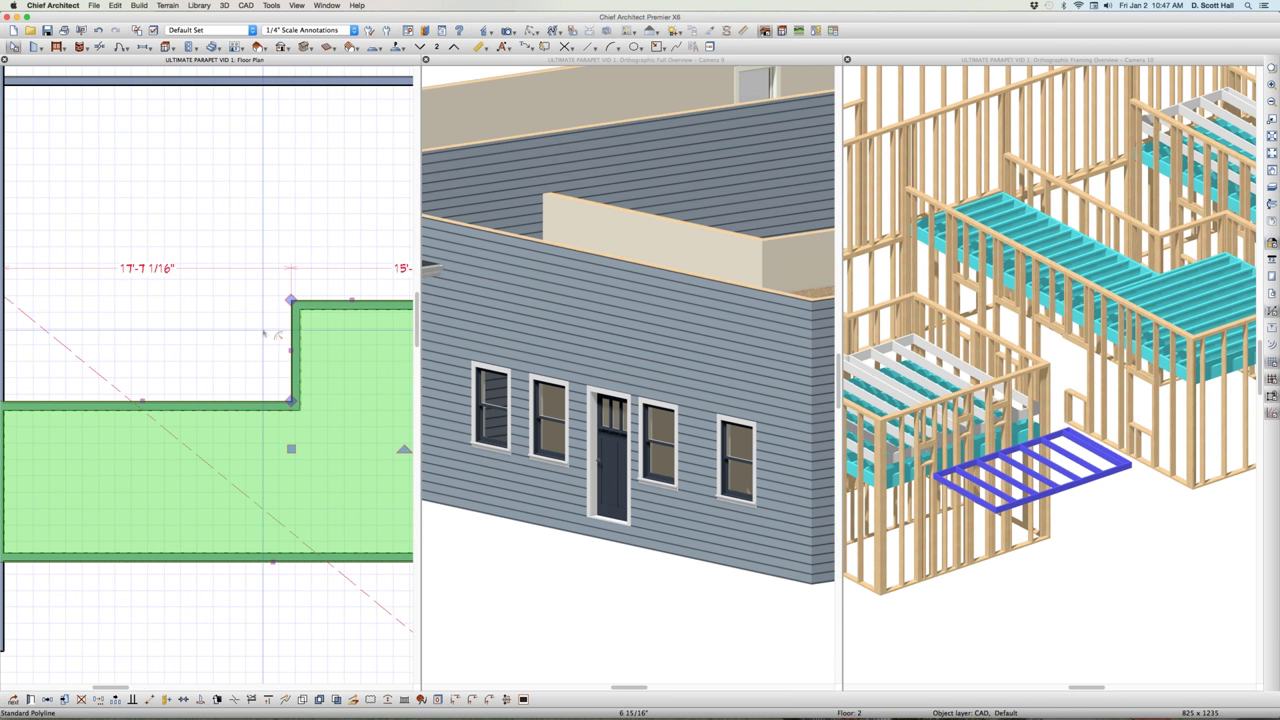
scroll(263, 333, "down", 5)
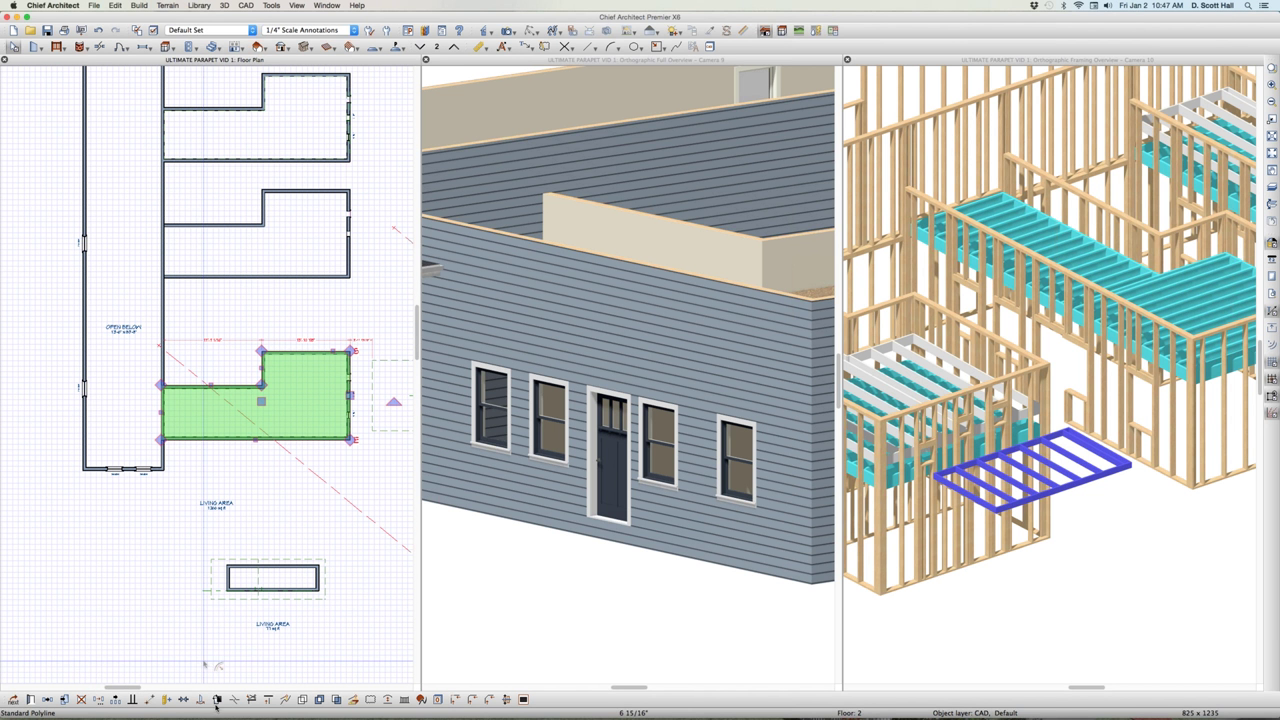
Step: Convert the room polyline into a polyline solid with Elevation at Top 168 1/4" and thickness 1.5"
left_click(351, 698)
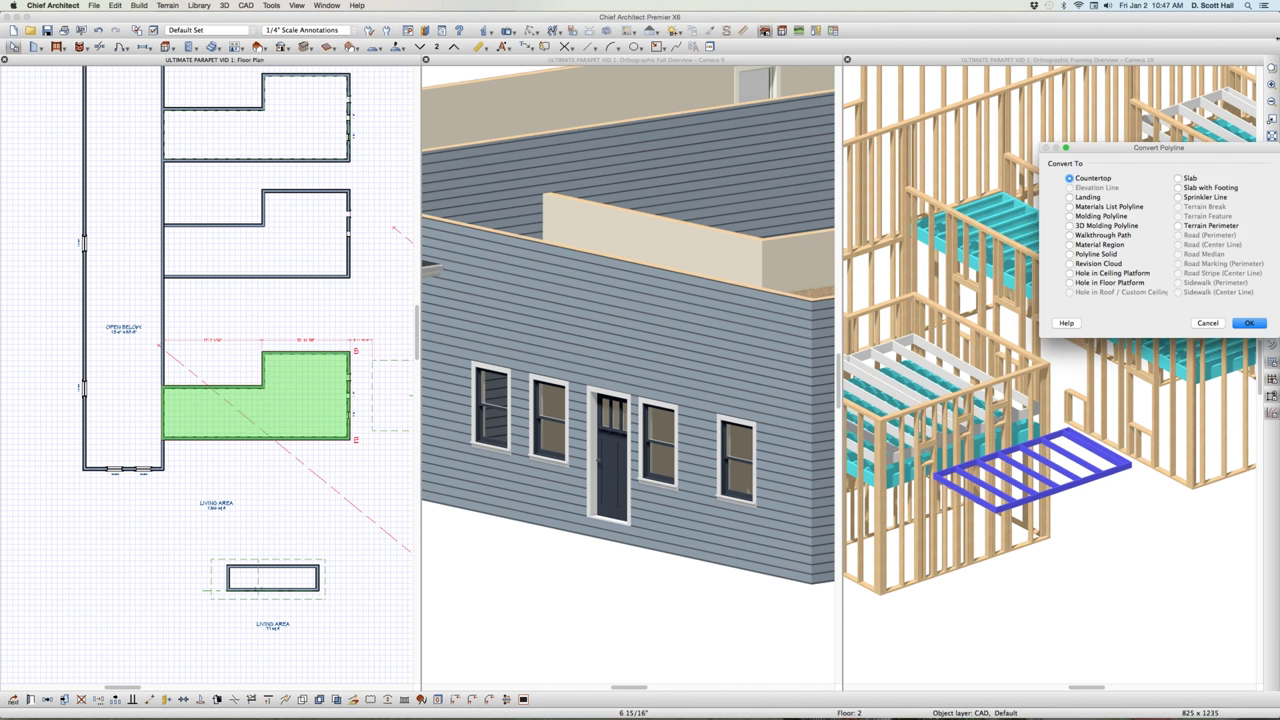
left_click(1069, 254)
key("Return")
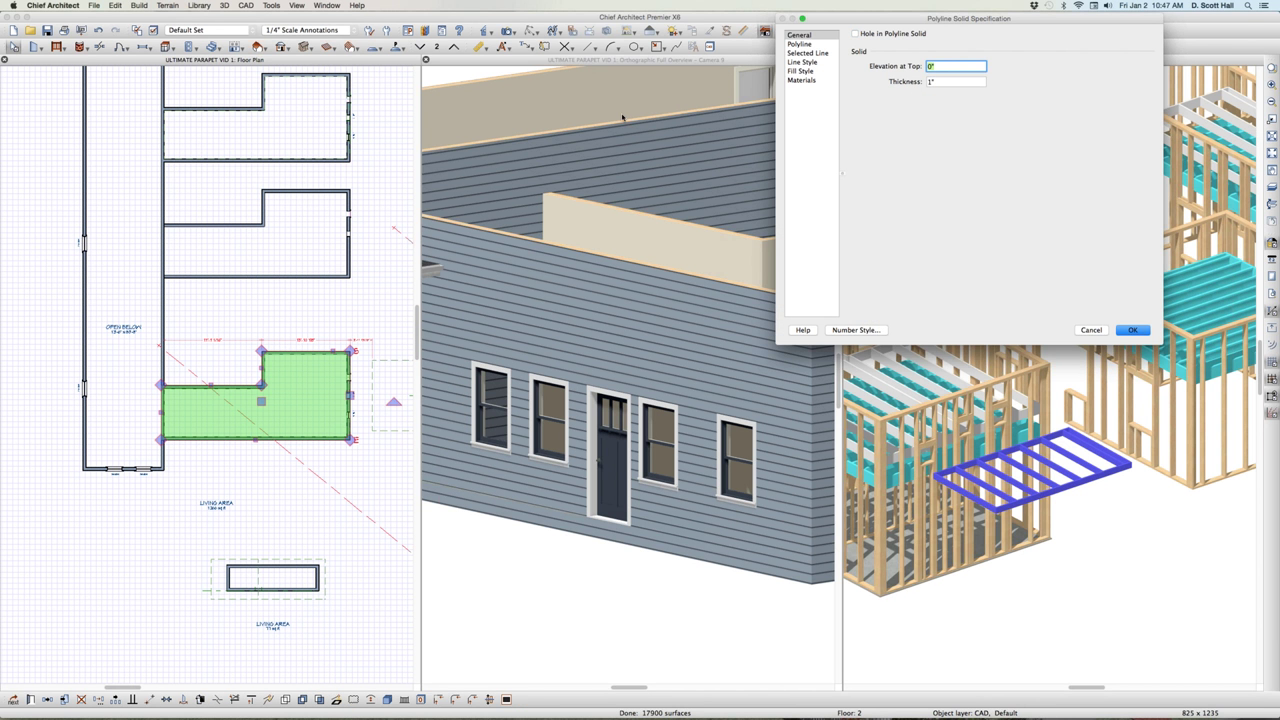
type("168 1/4\"")
key("Tab")
type("1.5")
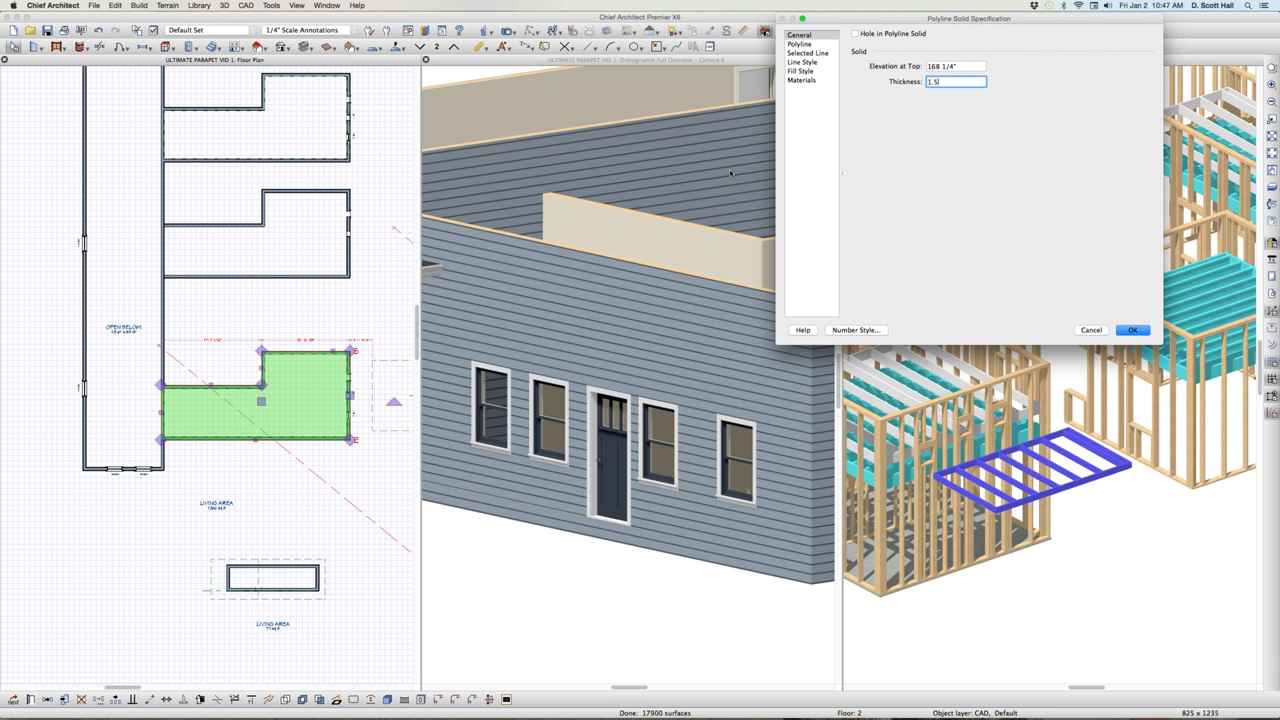
key("Return")
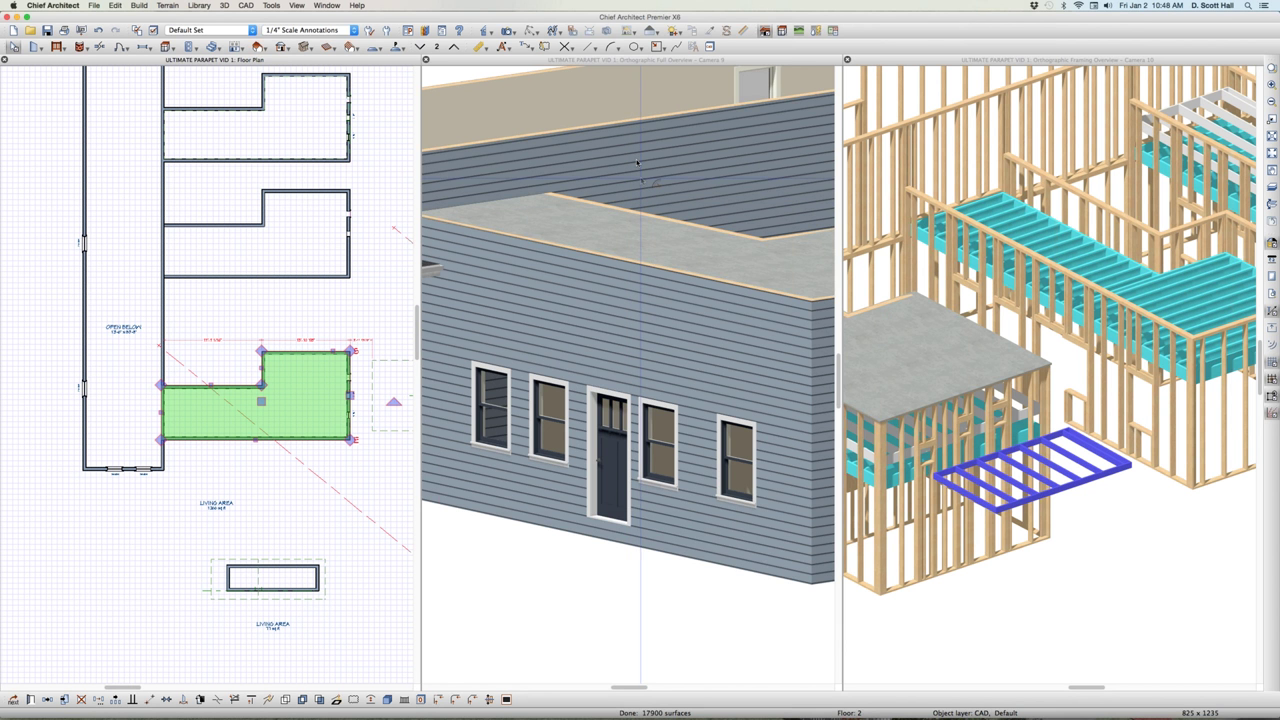
Step: Move the new polyline solid up by a Z Delta of 1.5" relative to itself
key("super+t")
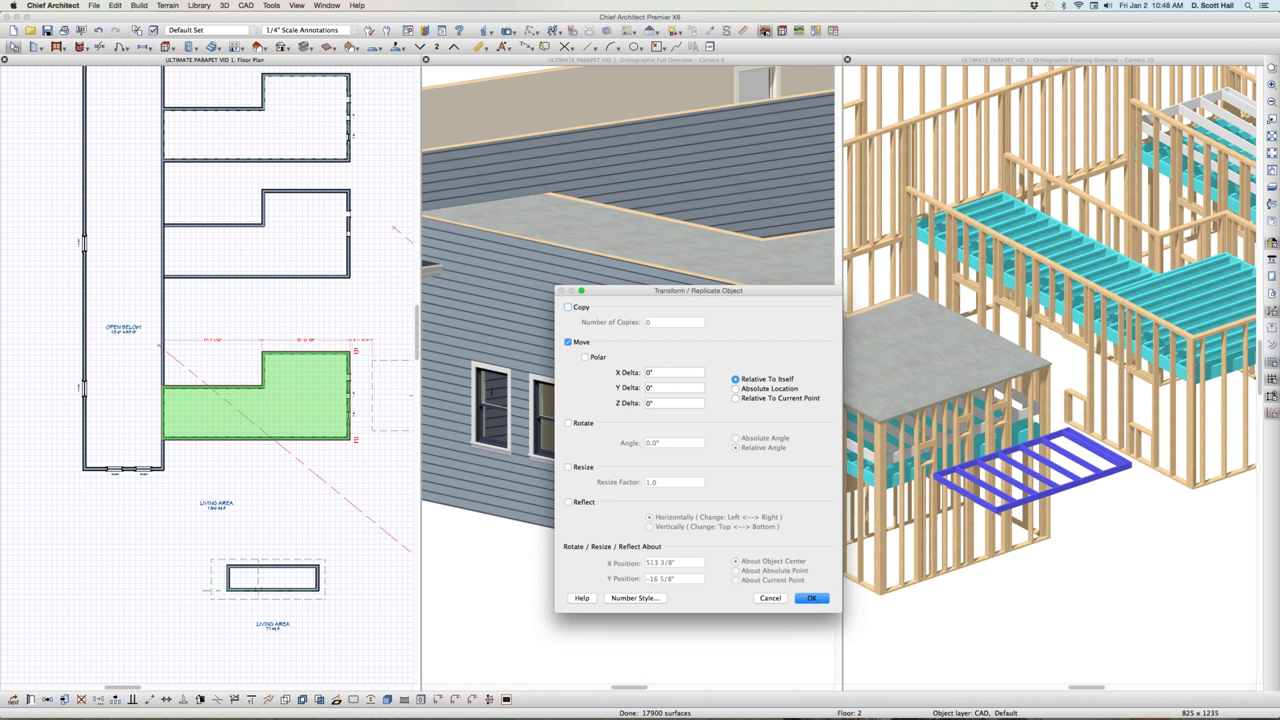
type("1.5")
key("Return")
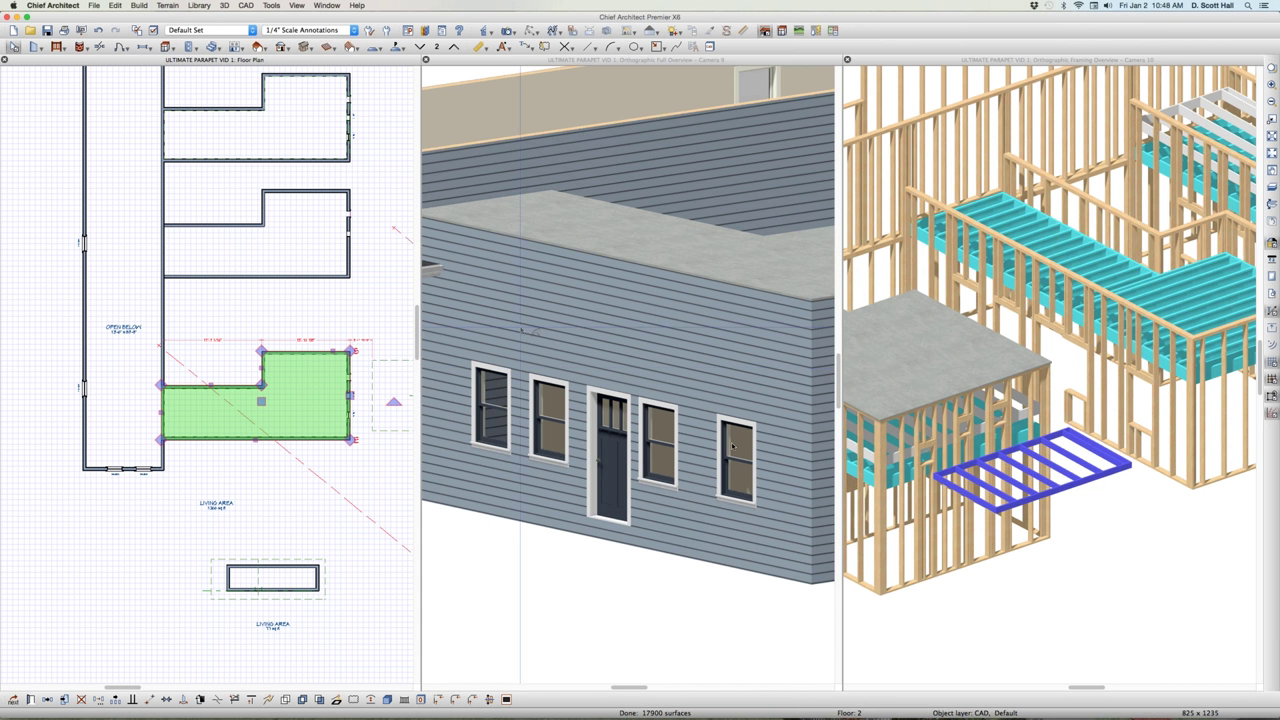
Step: Assign the plan material Color - Red to the new polyline solid
key("super+e")
left_click(808, 79)
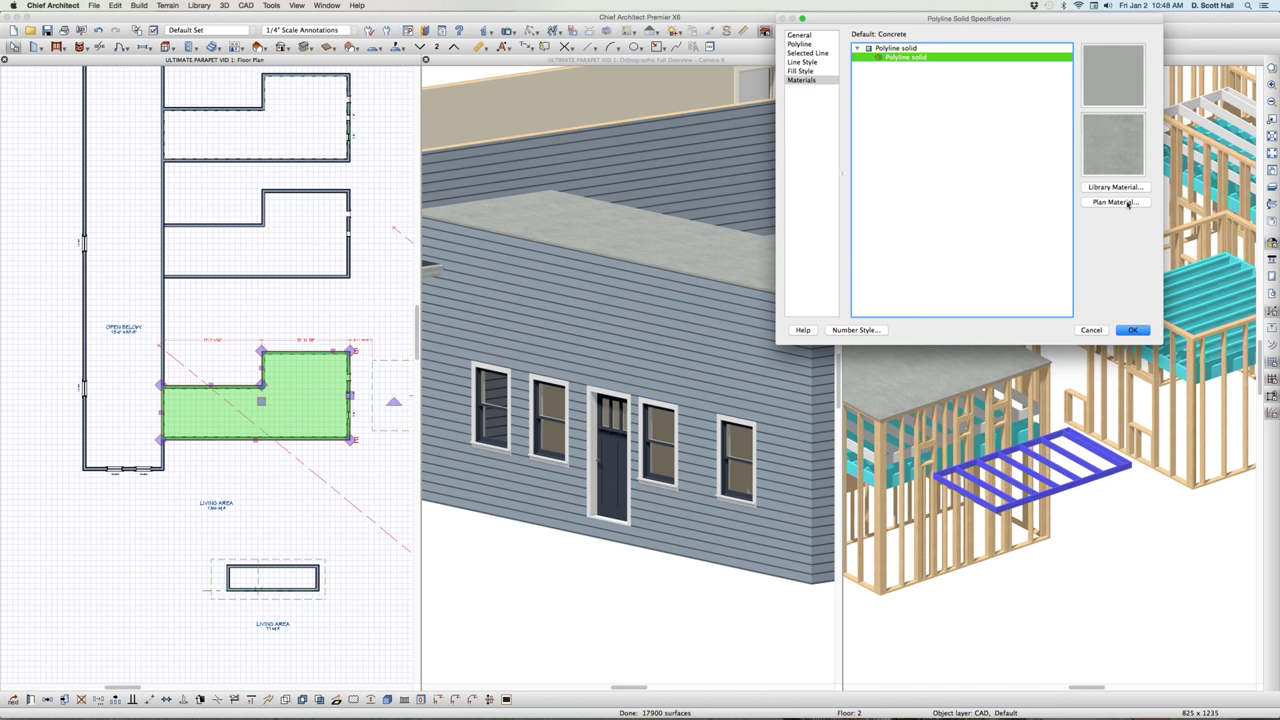
left_click(1118, 202)
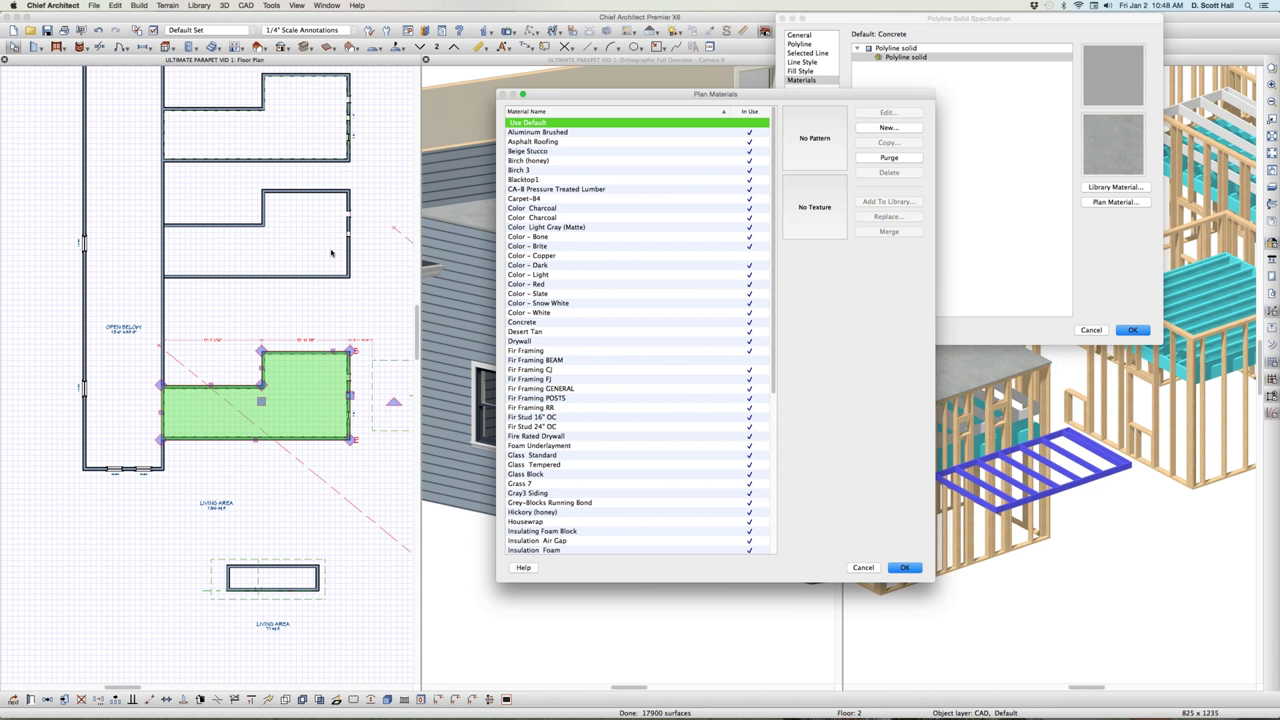
left_click(521, 285)
key("Return")
key("Return")
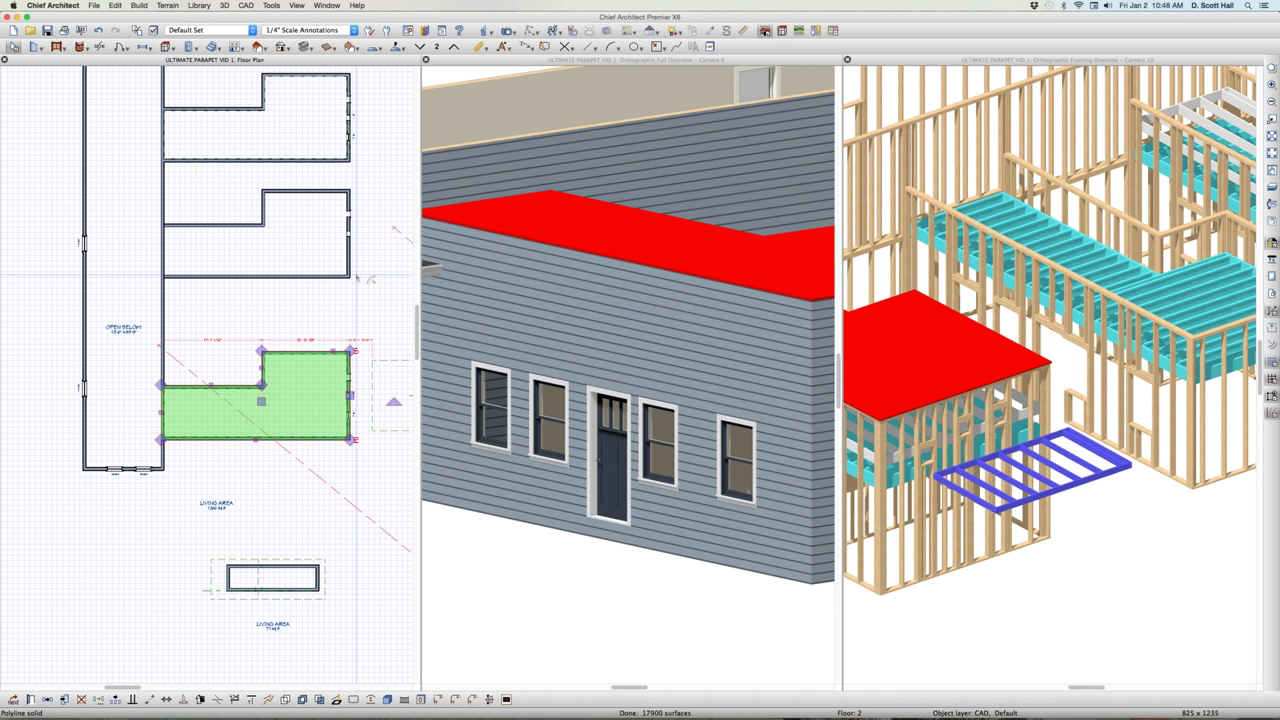
Step: Move the solid's outer corner beside the small windows outward by 1 1/2" in both X and Y, relative to its start point
scroll(350, 345, "up", 5)
scroll(272, 368, "up", 2)
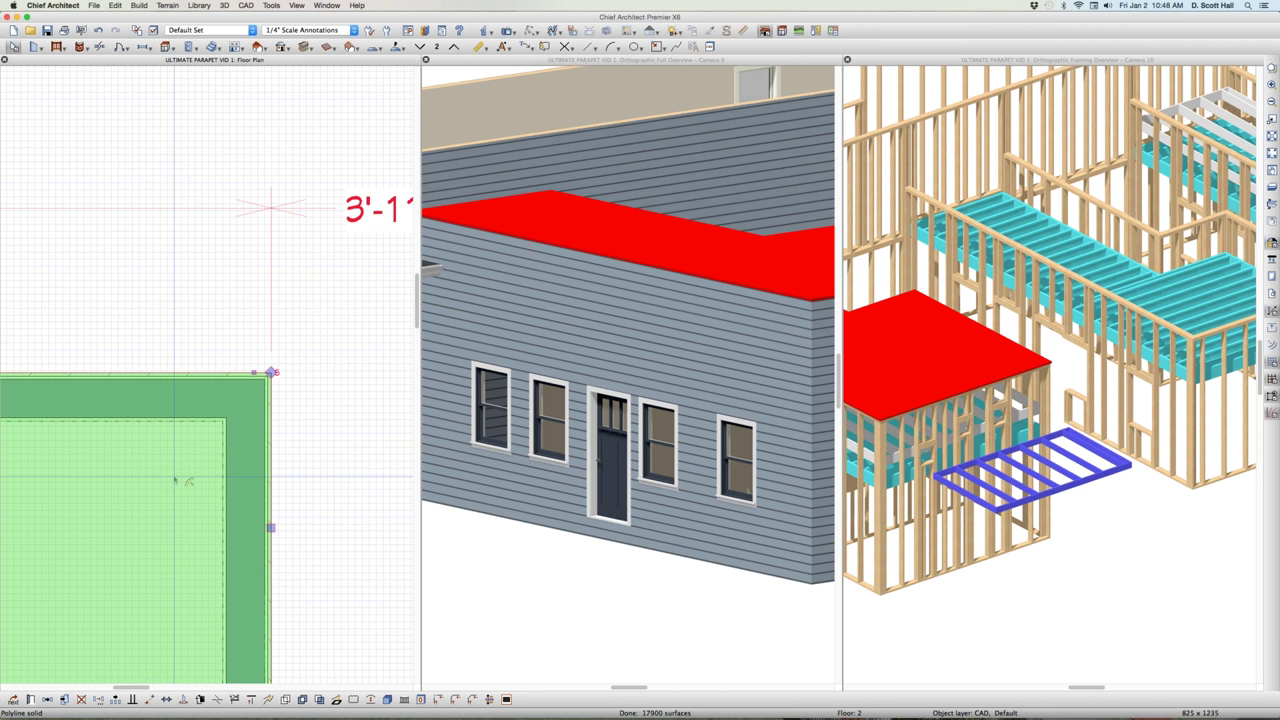
left_click_drag(272, 372, 283, 363)
key("Tab")
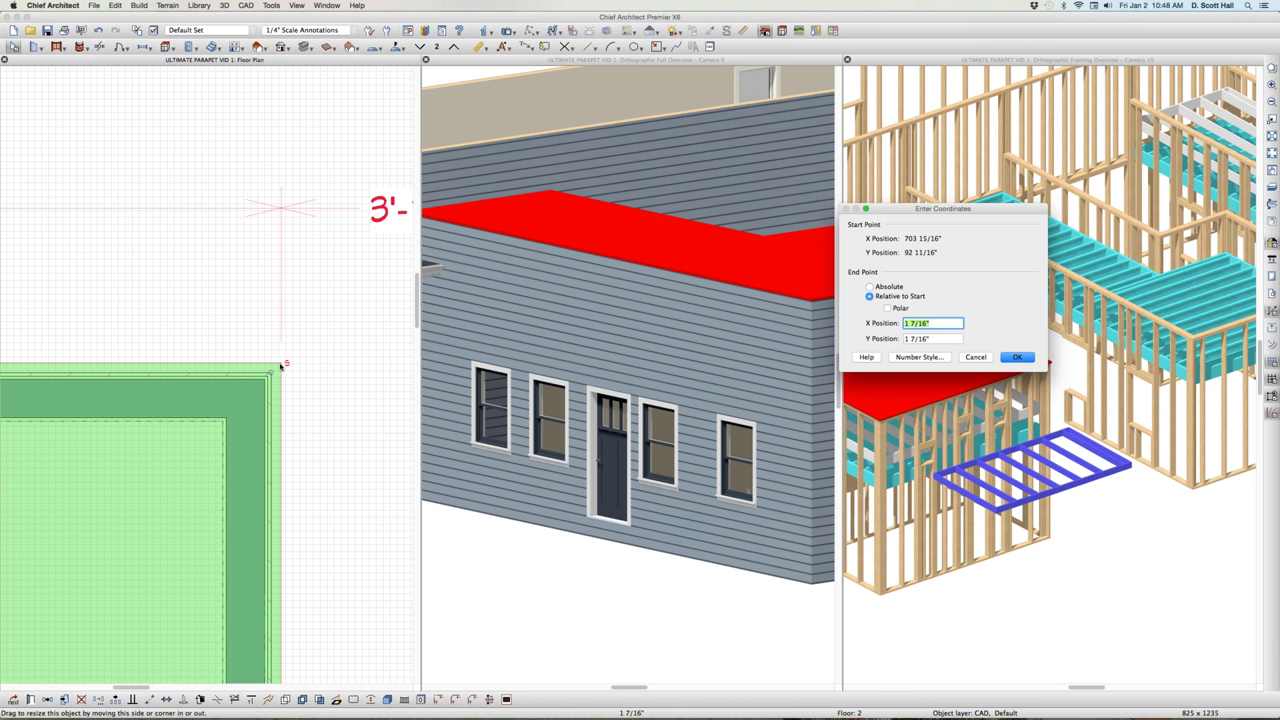
type("1 1/2")
key("Tab")
type("1 1/2\"")
key("Return")
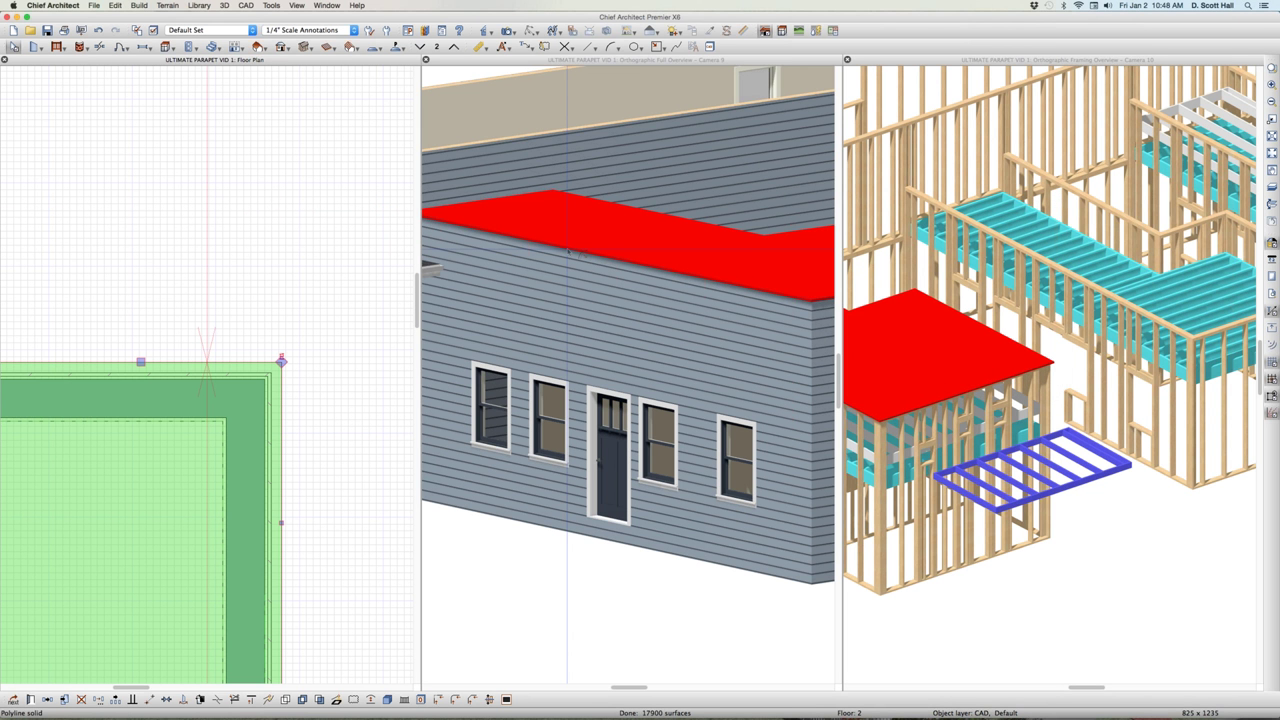
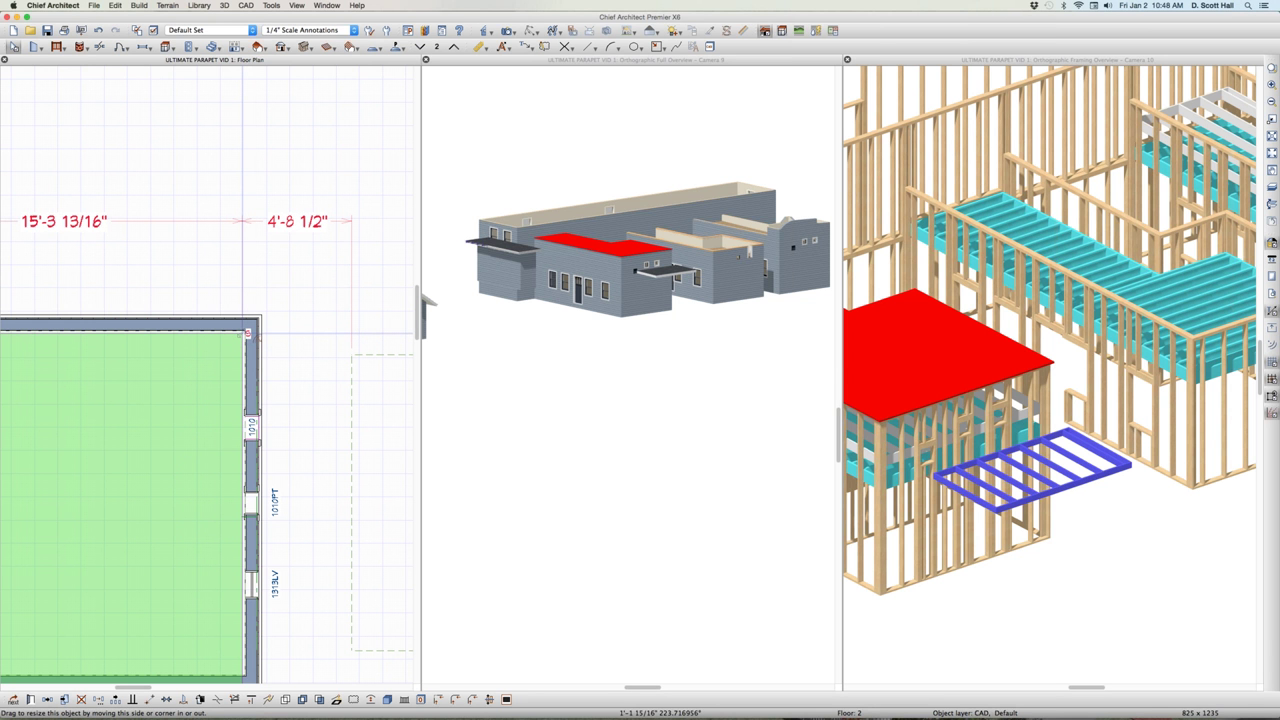
Step: Try to inset the copied cap solid by moving its outer corner -10" in both X and Y, relative to its start point
key("Tab")
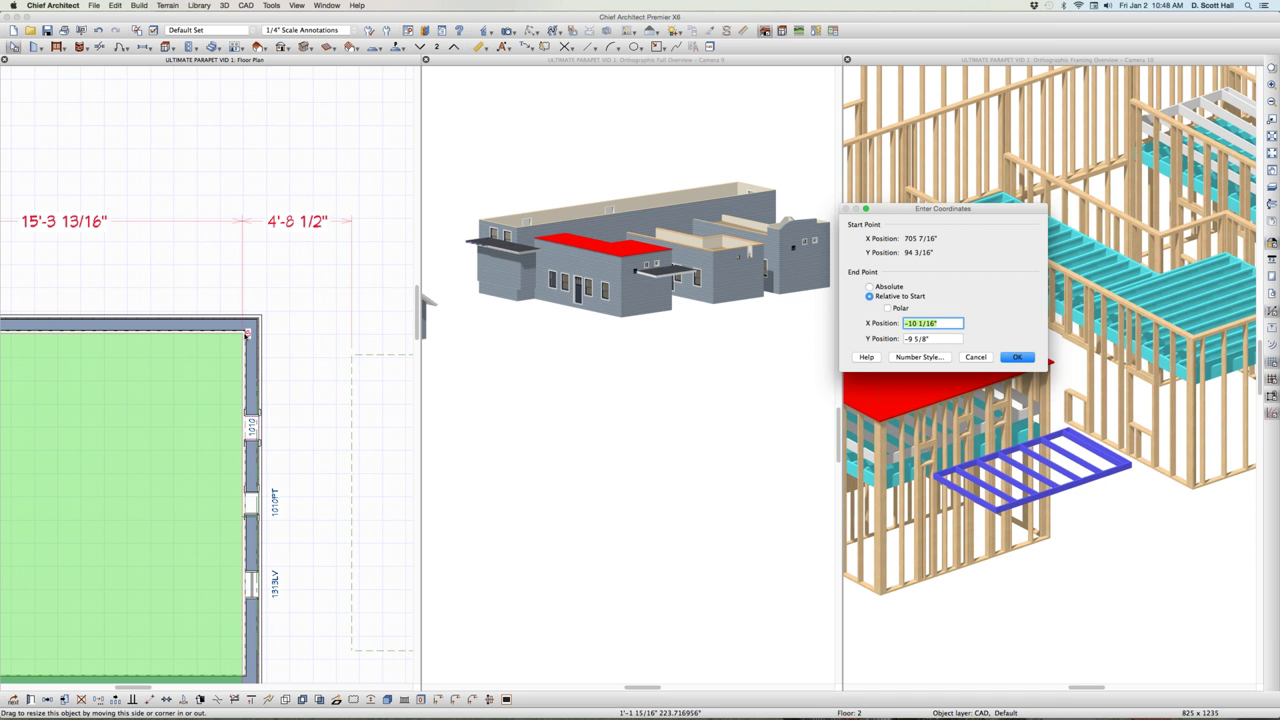
type("-10")
key("Tab")
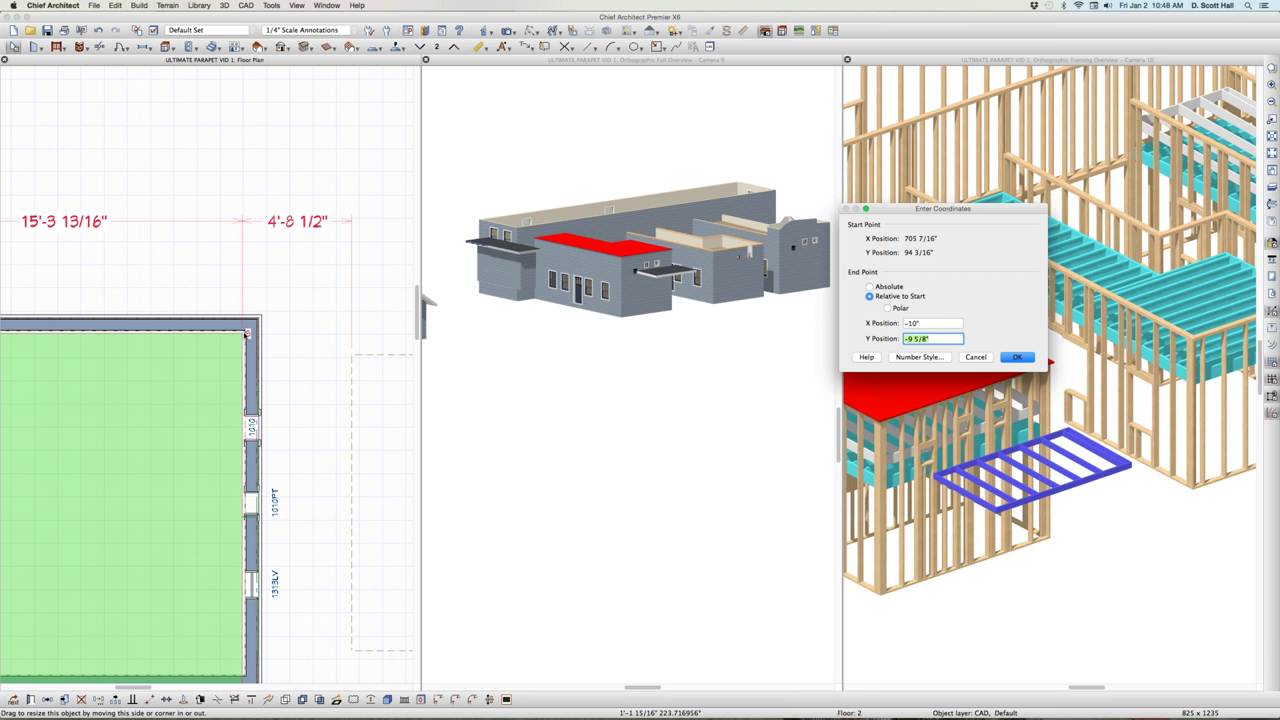
type("-10")
key("Return")
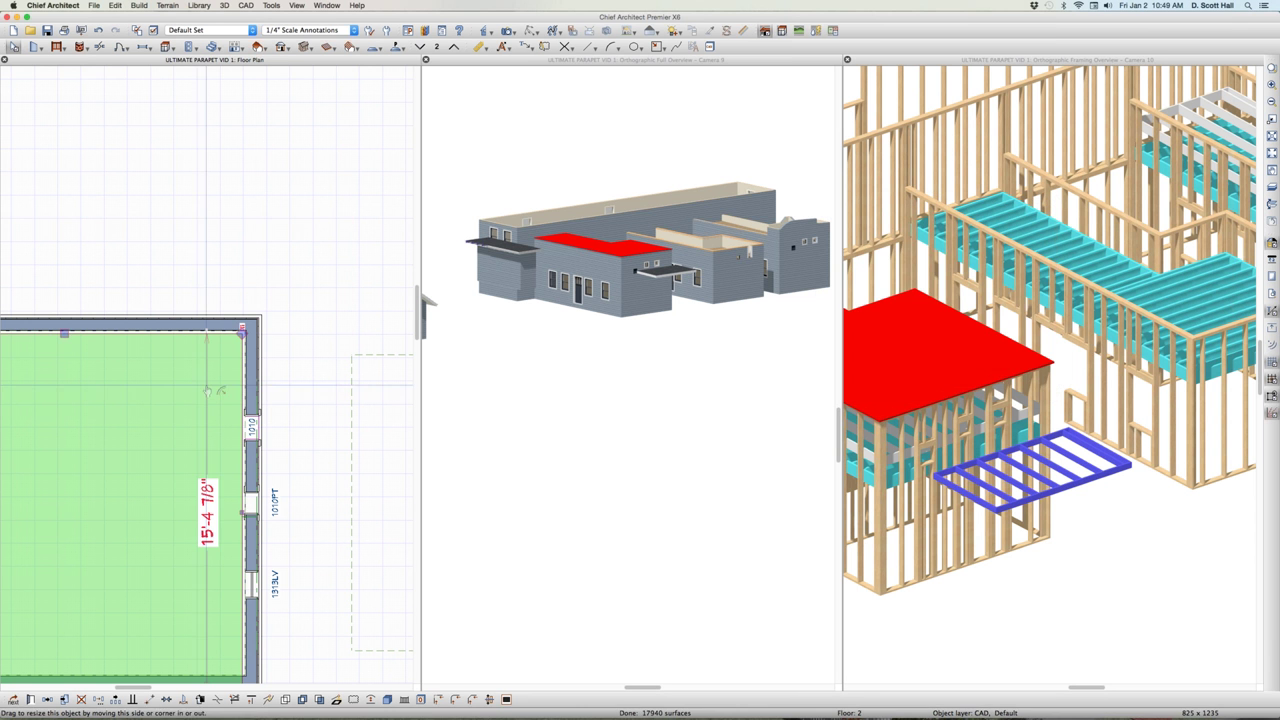
scroll(262, 395, "down", 3)
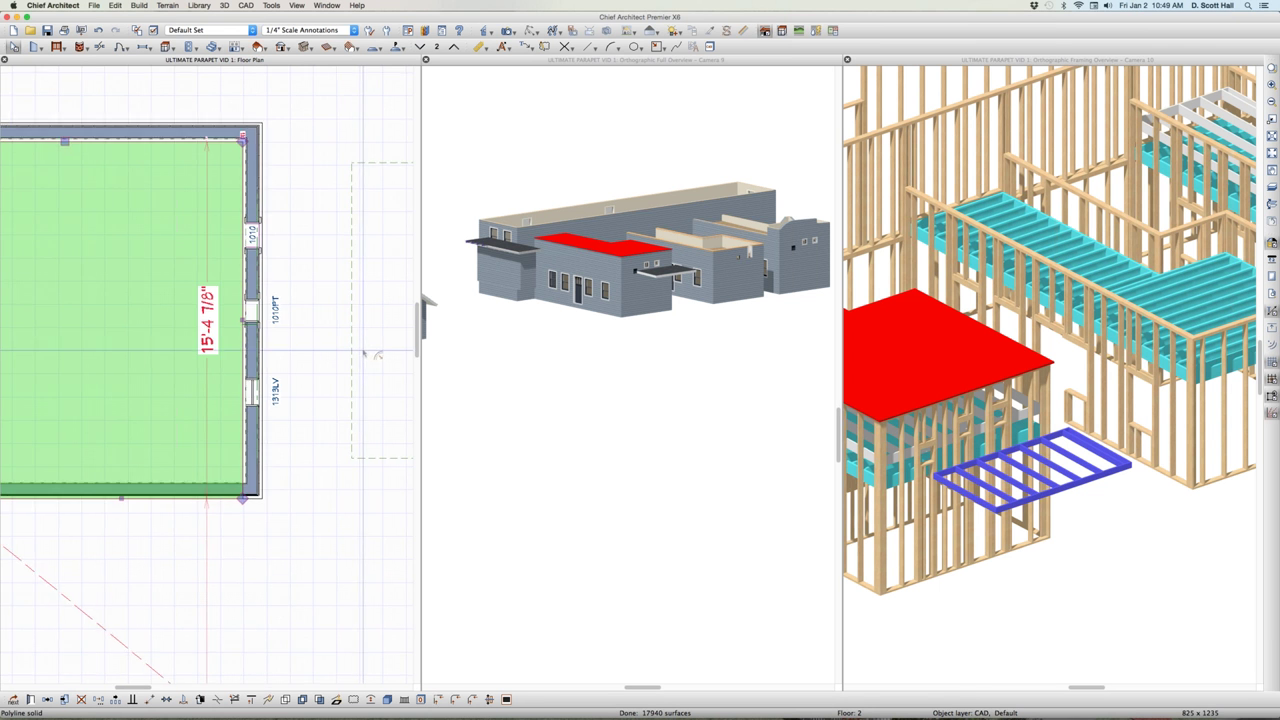
scroll(182, 305, "up", 1)
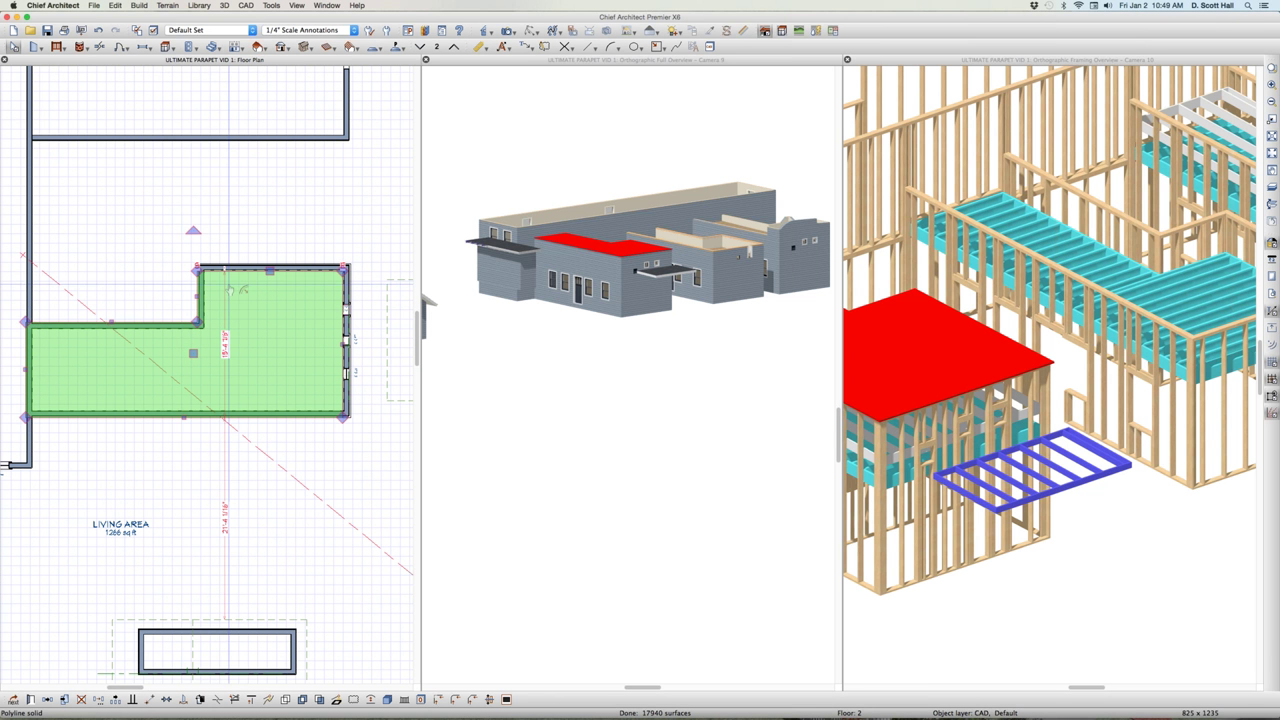
key("Delete")
Step: Create a concentric inner copy of the cap solid, offset -10" in both X and Y relative to the start point
left_click(322, 263)
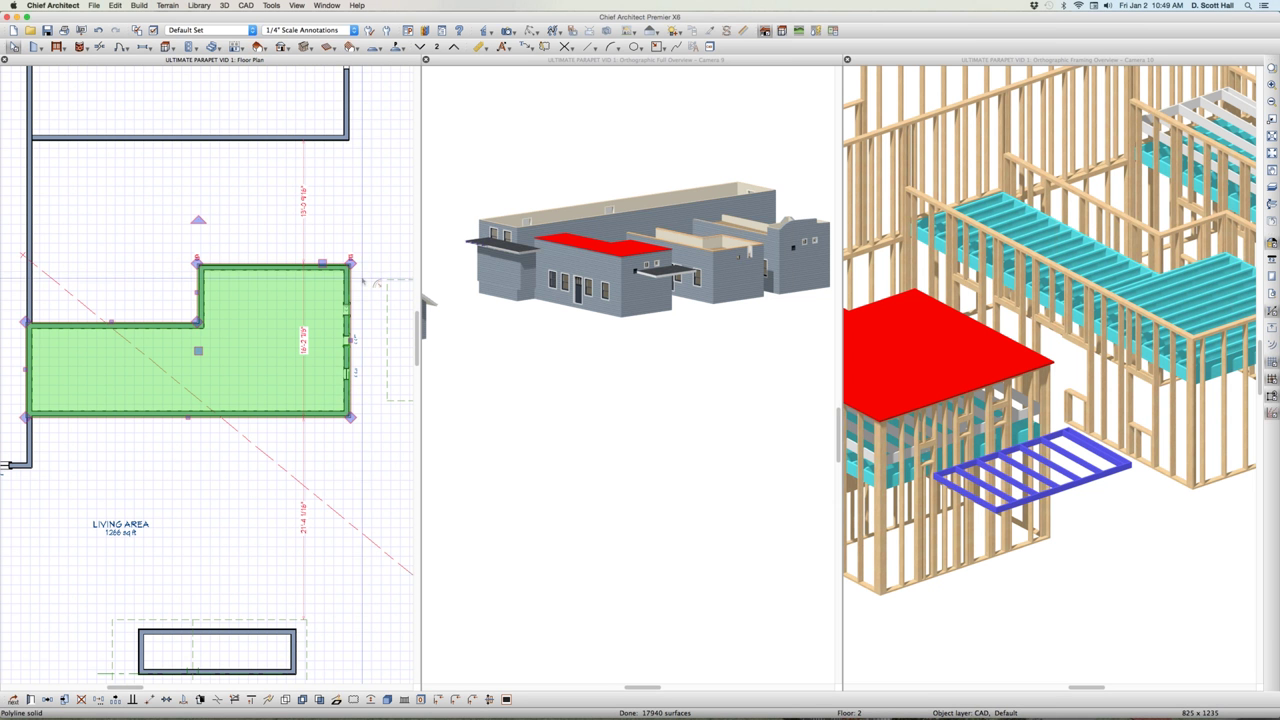
mouse_move(349, 265)
left_mouse_down()
mouse_move(334, 279)
mouse_move(361, 269)
mouse_move(342, 289)
mouse_move(346, 268)
left_mouse_up()
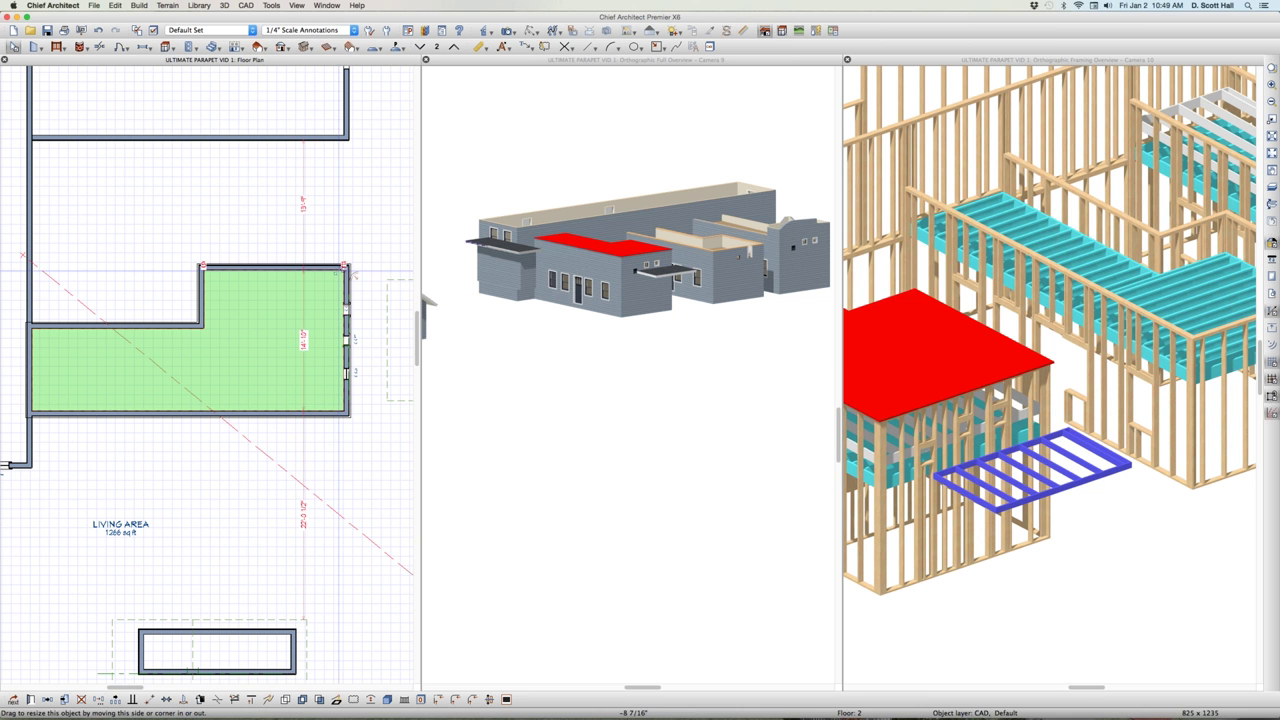
key("Tab")
type("-")
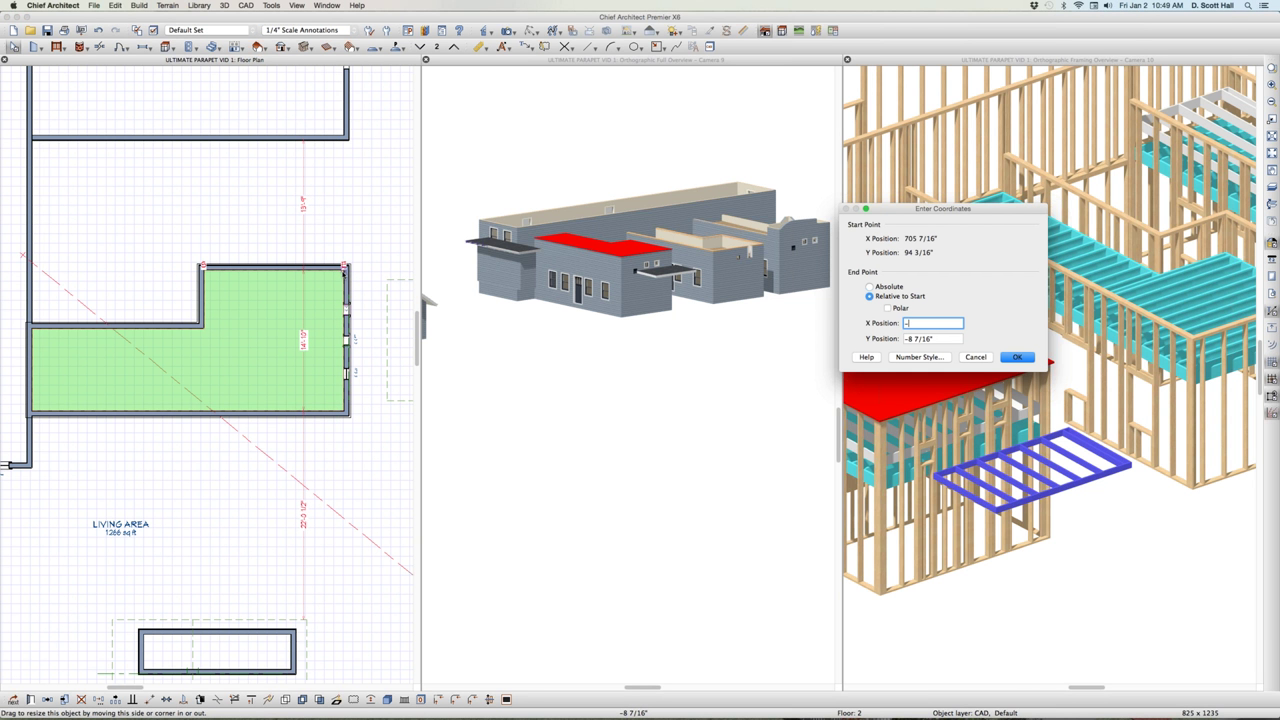
type("10")
key("Tab")
type("-10")
key("Return")
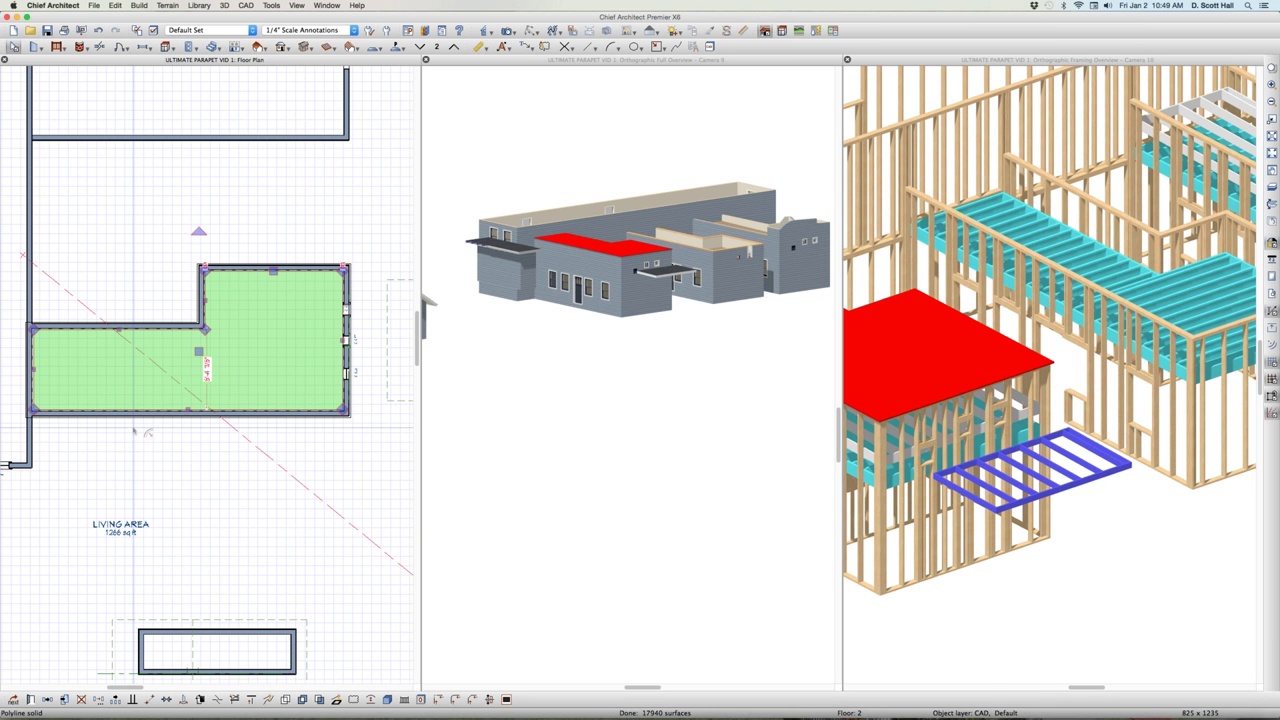
Step: Stretch the inner solid's end edge outward past the main building wall
left_click_drag(30, 368, 16, 368)
key("super+z")
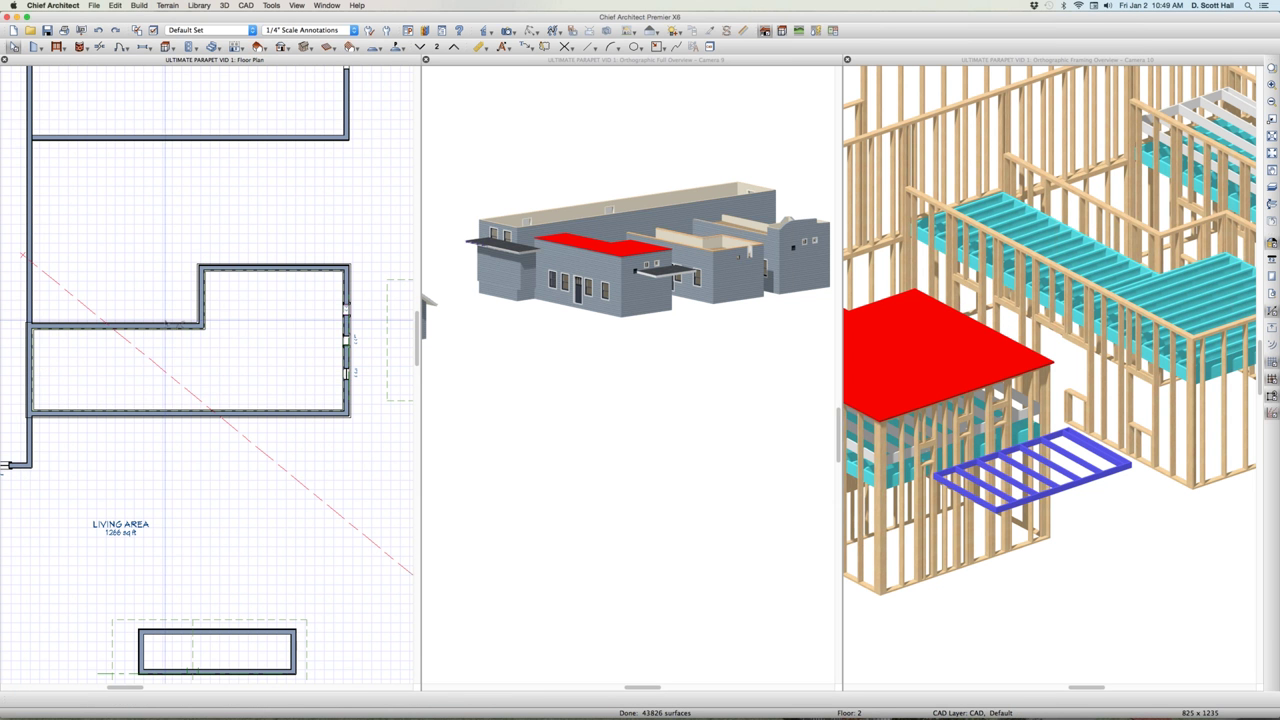
left_click(207, 297)
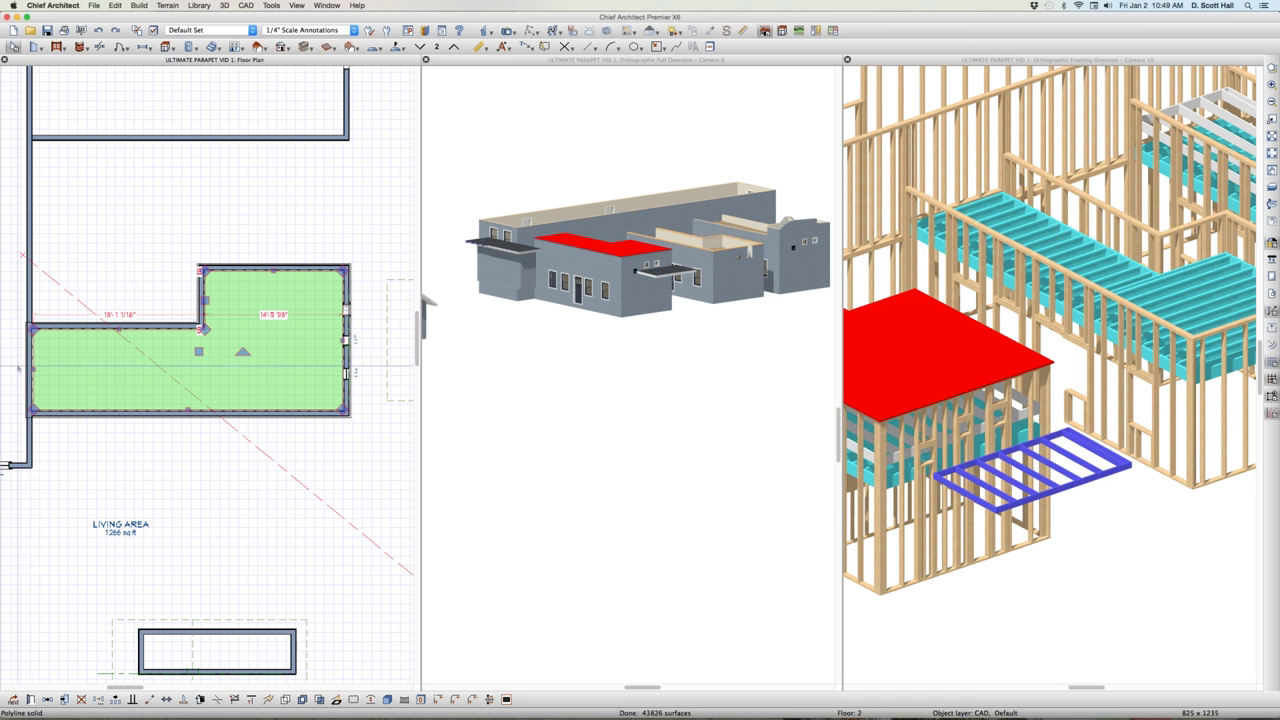
left_click_drag(30, 372, 8, 372)
scroll(1089, 414, "down", 5)
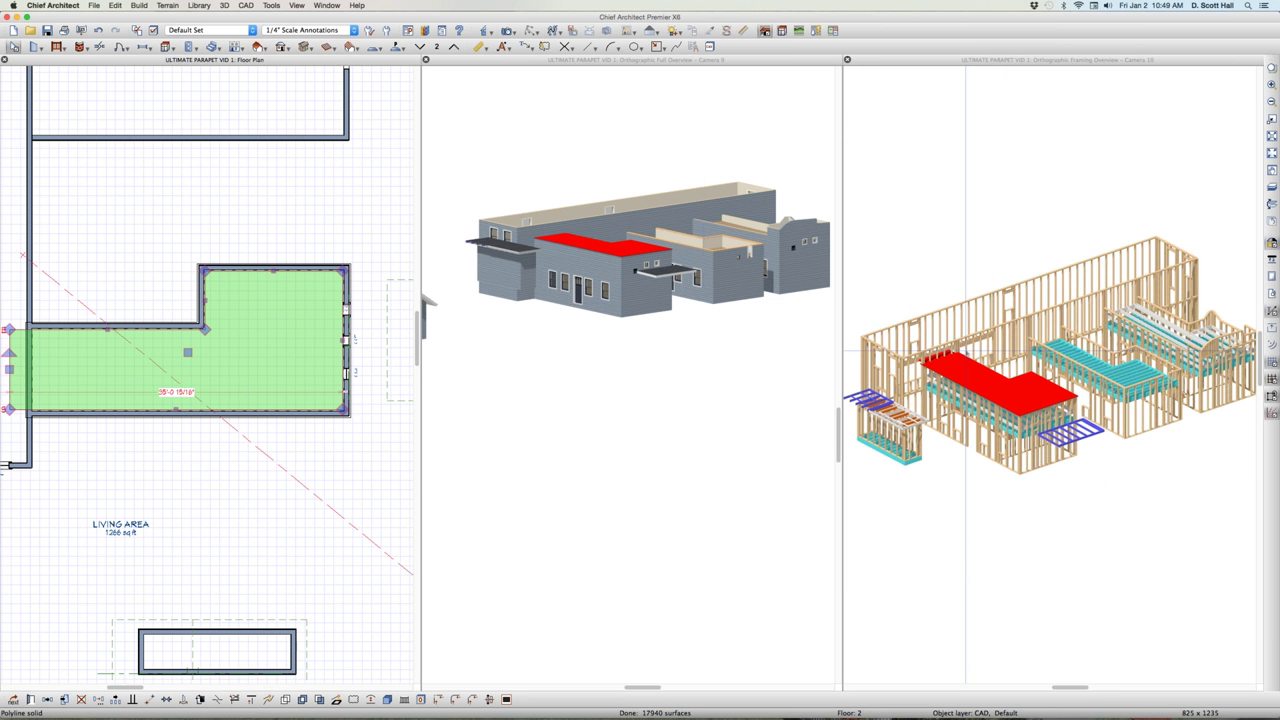
scroll(410, 272, "up", 2)
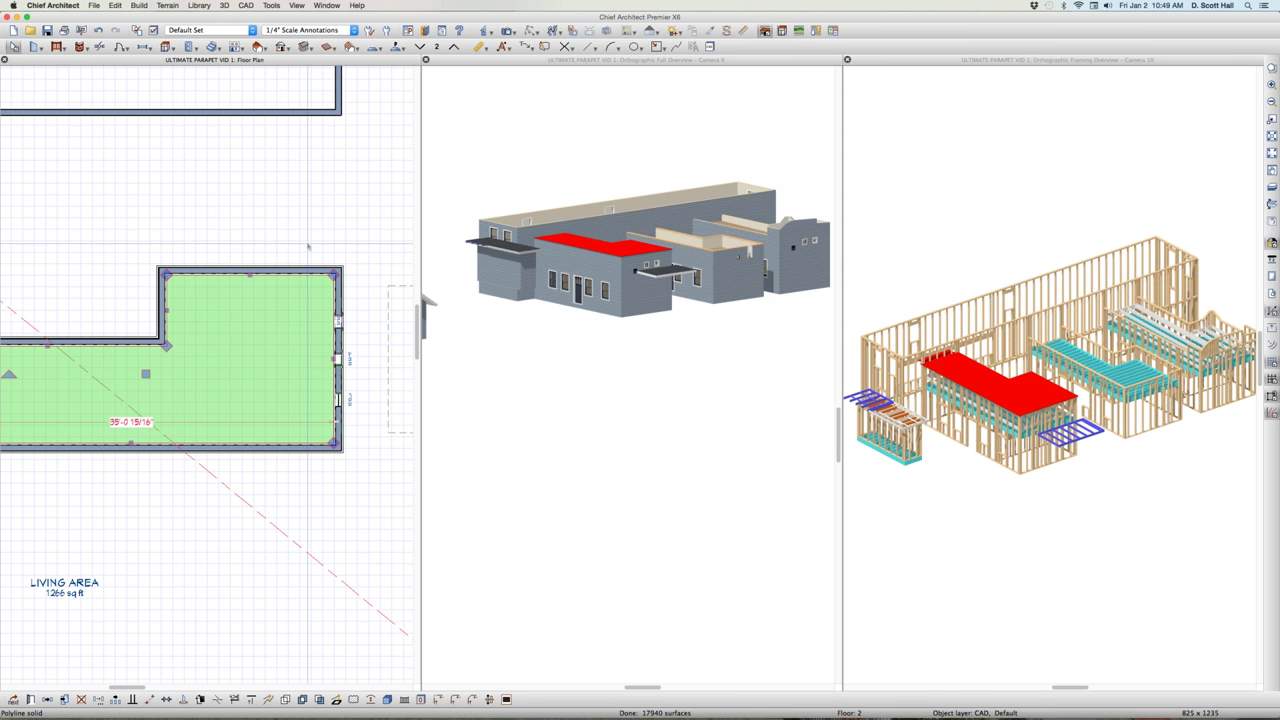
Step: Subtract the inner solid from the outer cap solid and delete the original polylines
scroll(307, 243, "down", 2)
left_click(302, 699)
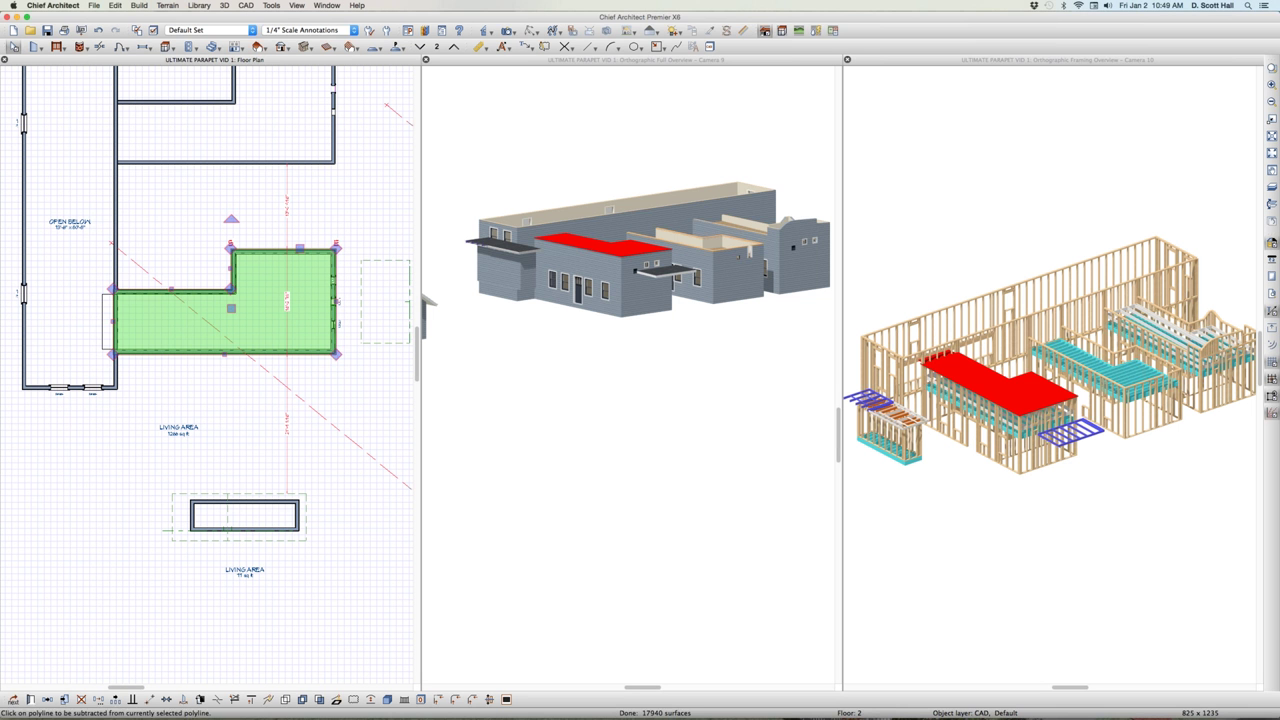
left_click(235, 337)
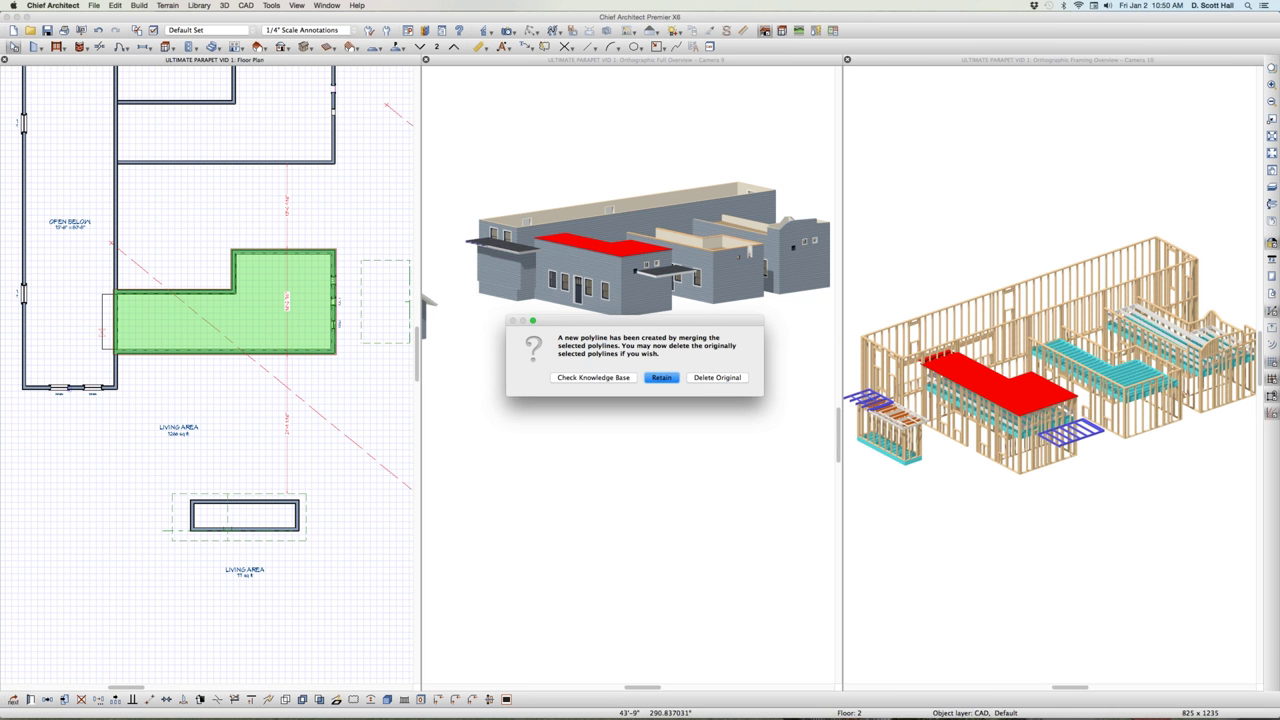
left_click(724, 379)
Step: Examine the hollowed red parapet cap from several angles in the exterior 3D view
scroll(585, 218, "up", 5)
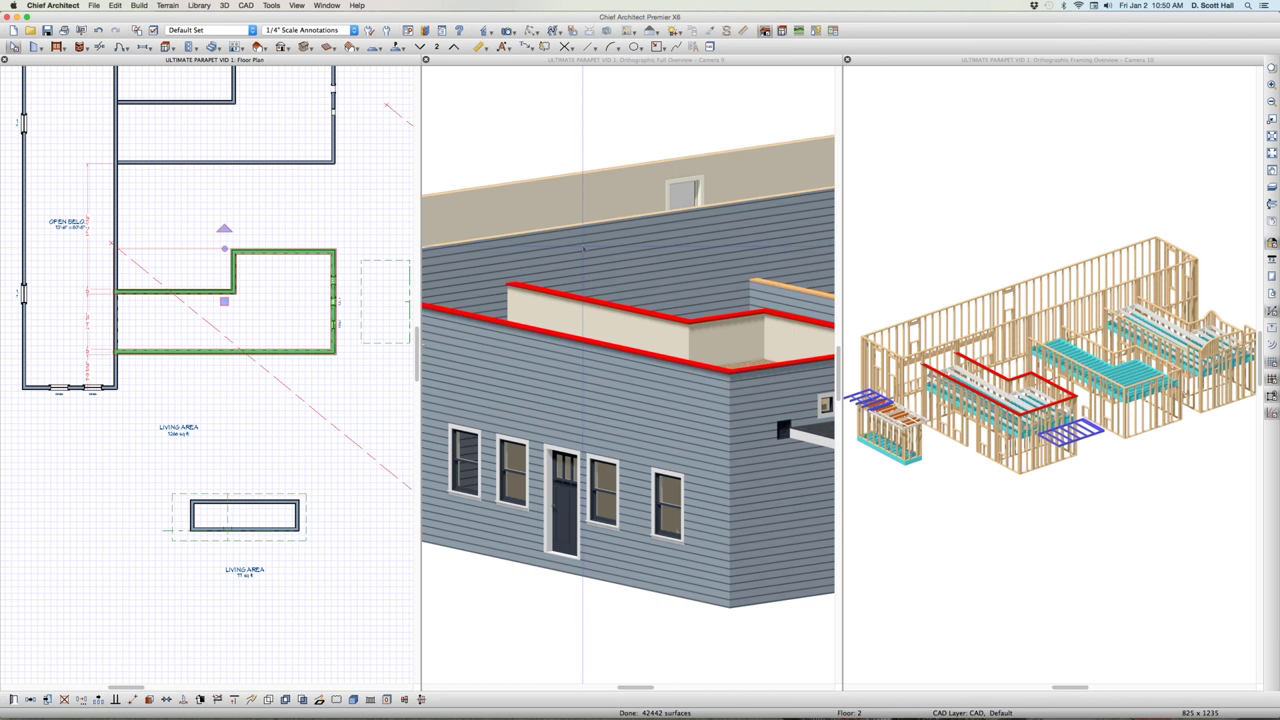
scroll(610, 325, "up", 2)
scroll(611, 325, "down", 3)
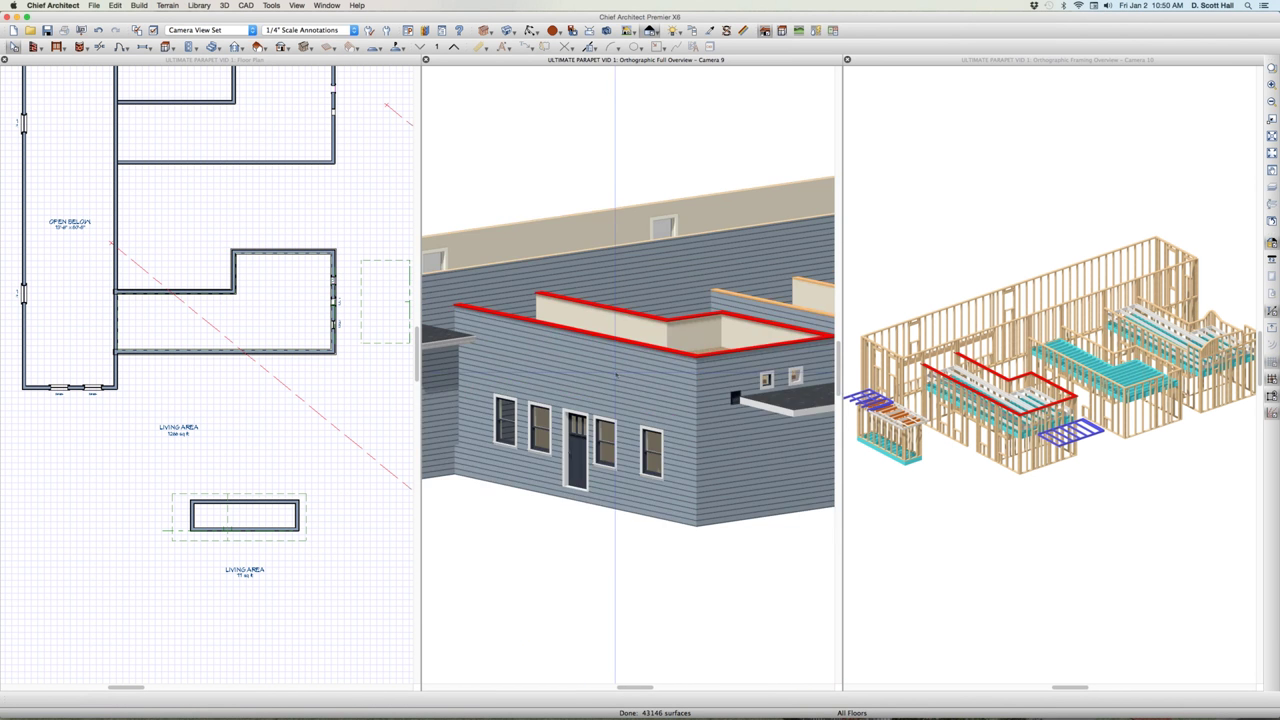
middle_click_drag(615, 325, 597, 398)
left_click(597, 398)
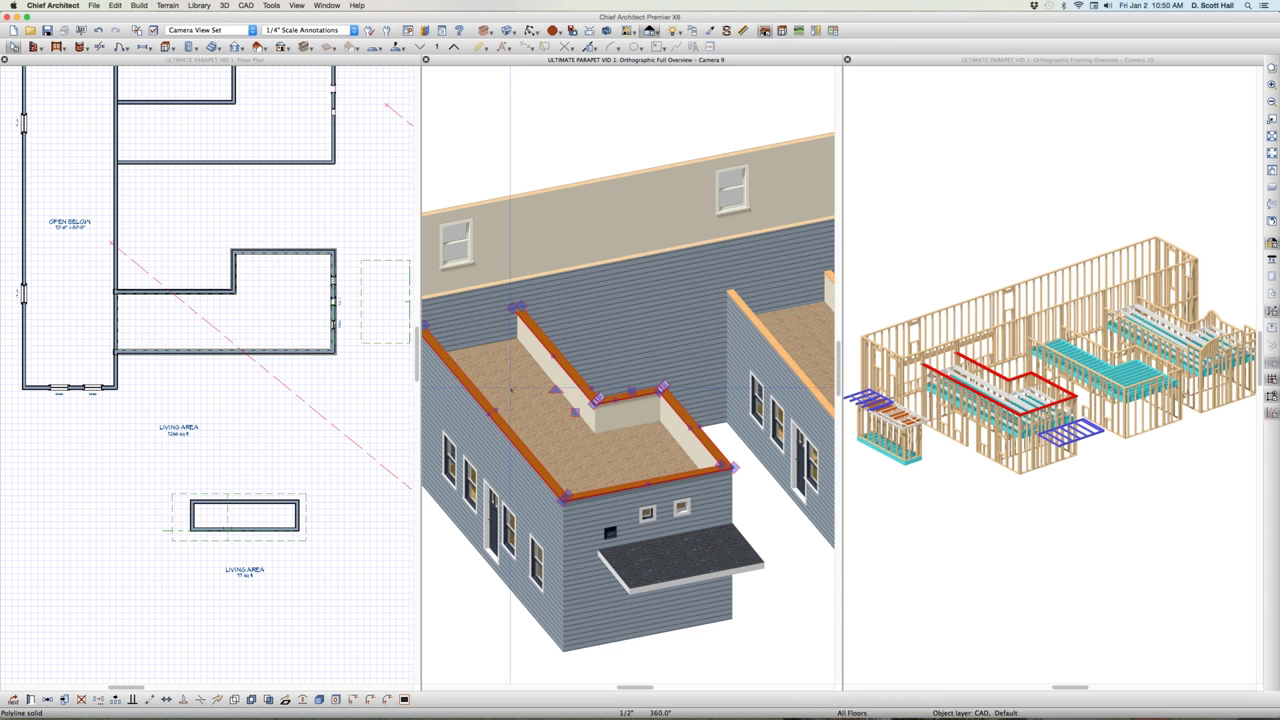
key("Escape")
middle_click_drag(611, 590, 643, 555)
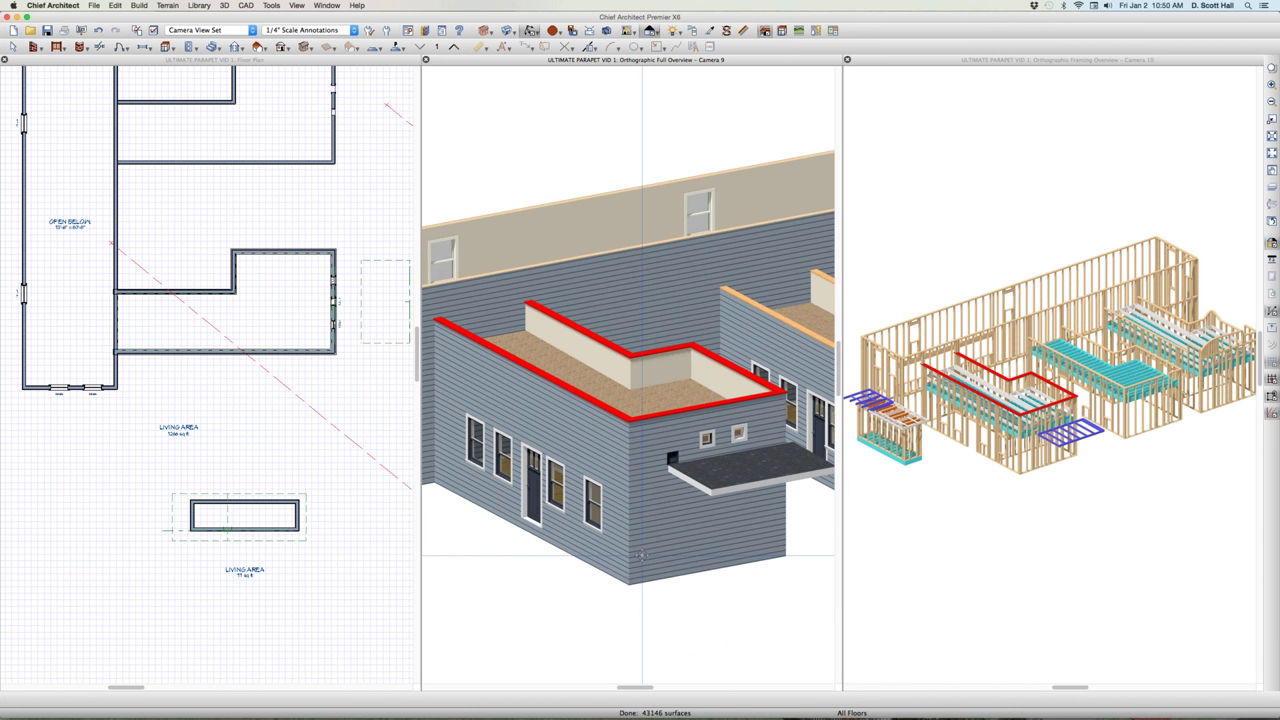
Step: Give the red cap solid a Solid fill that uses the background color in plan
left_click(303, 247)
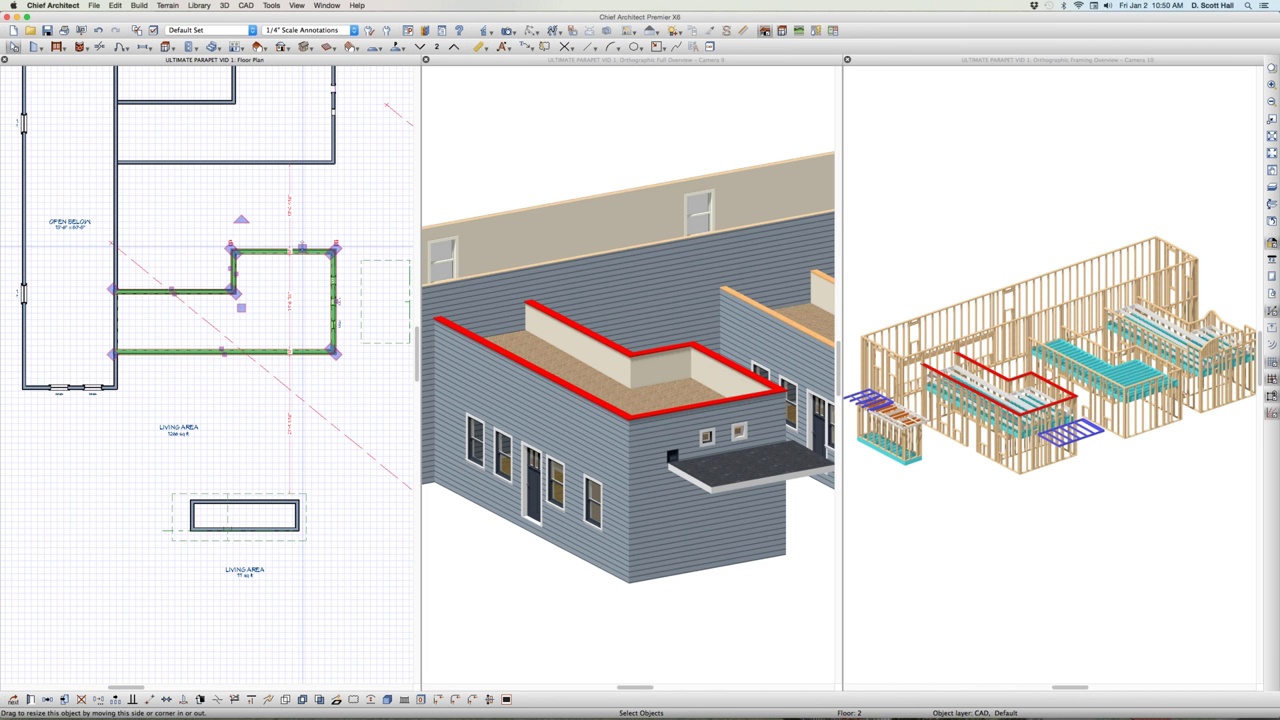
scroll(205, 229, "up", 1)
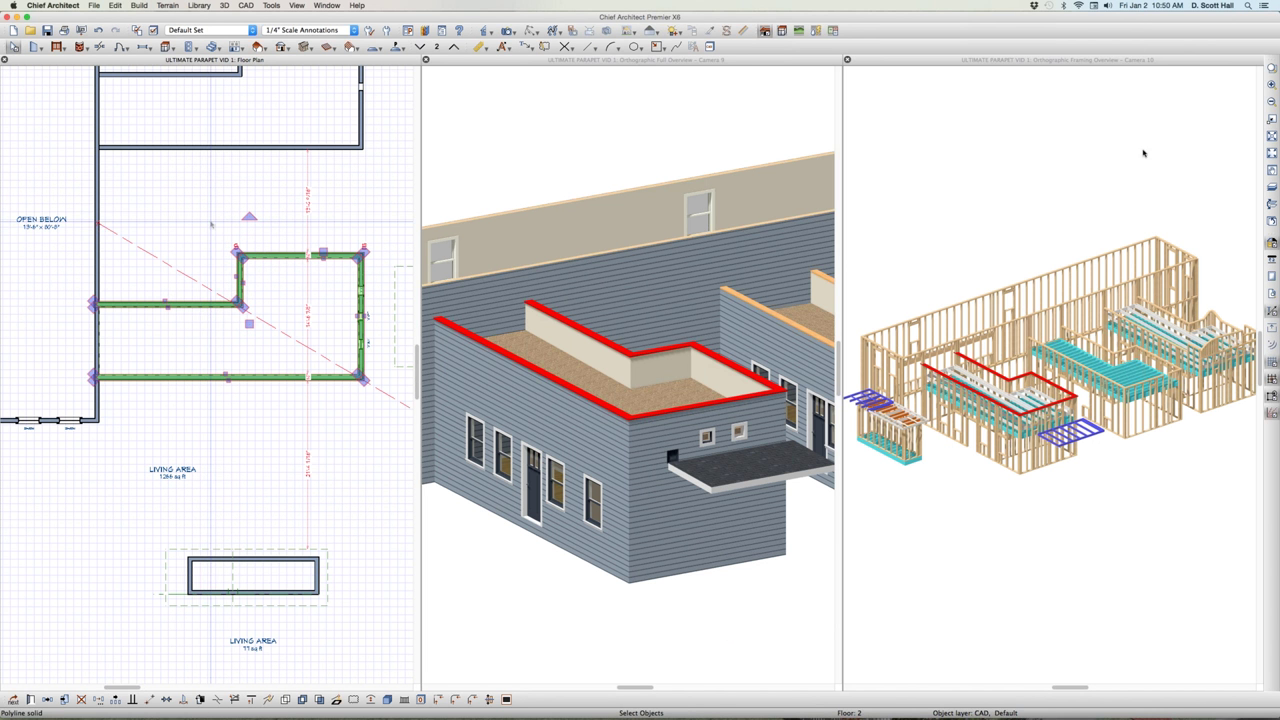
key("super+e")
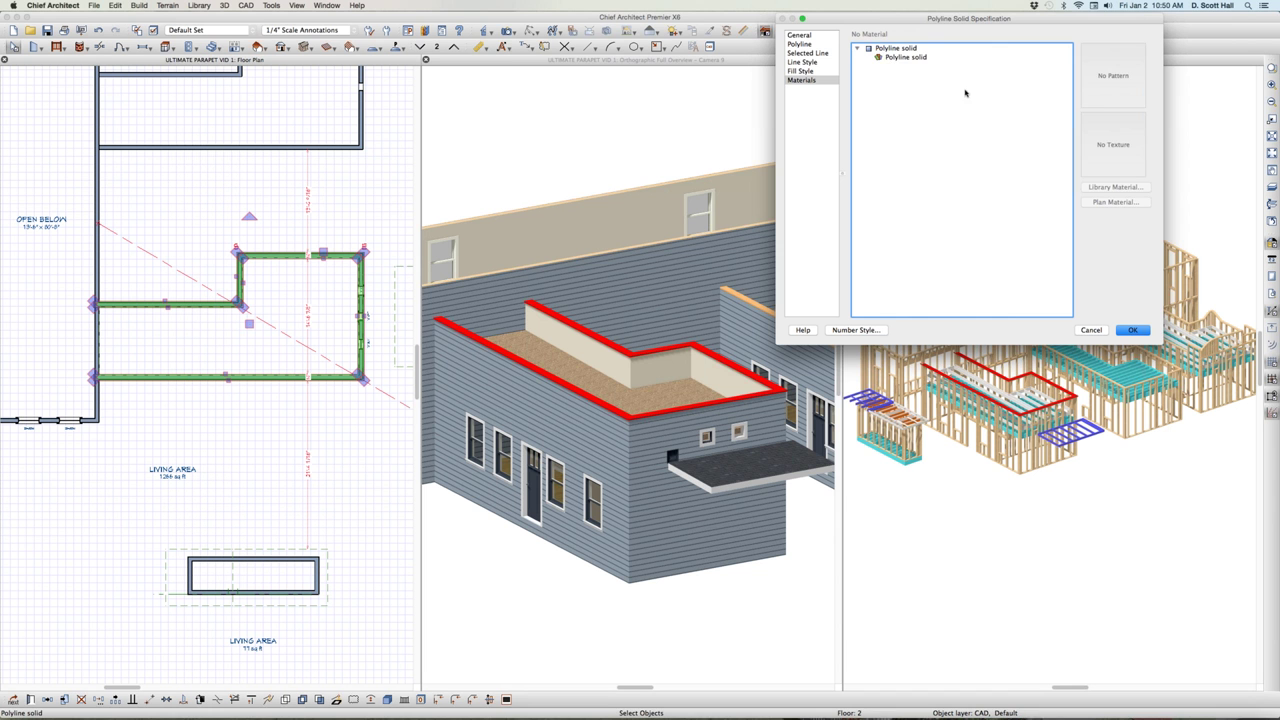
left_click(801, 62)
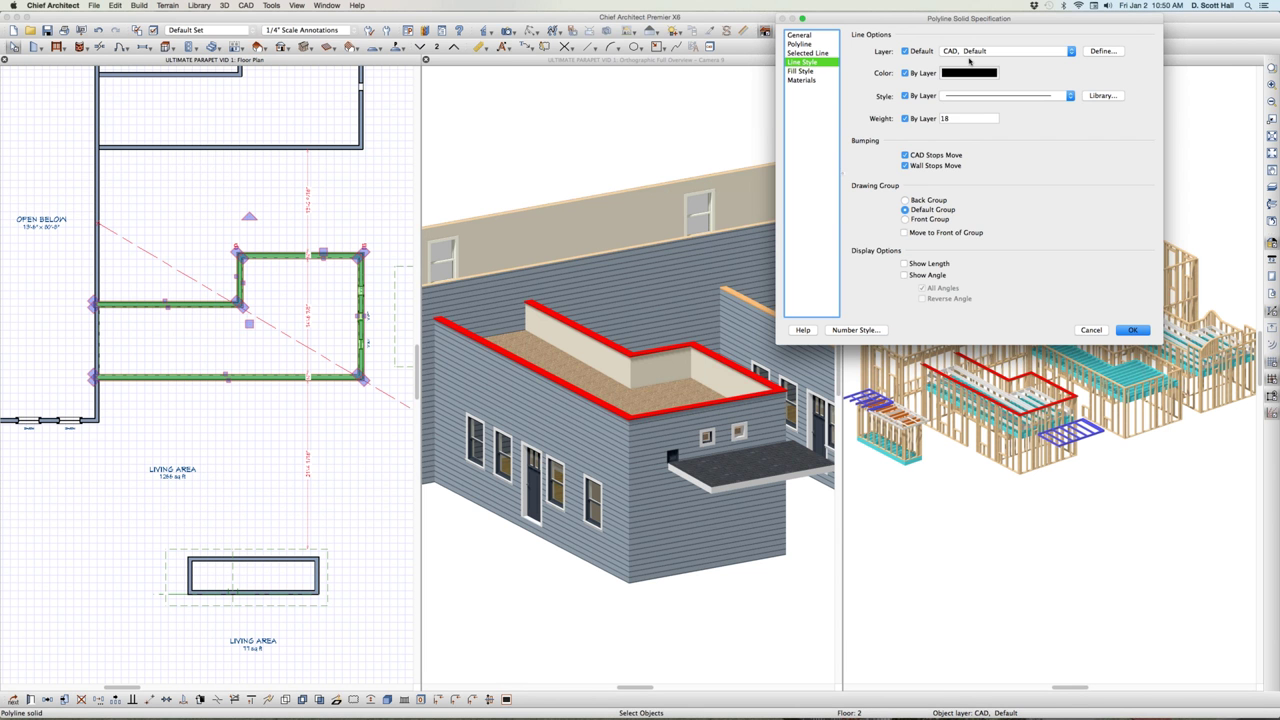
left_click(804, 71)
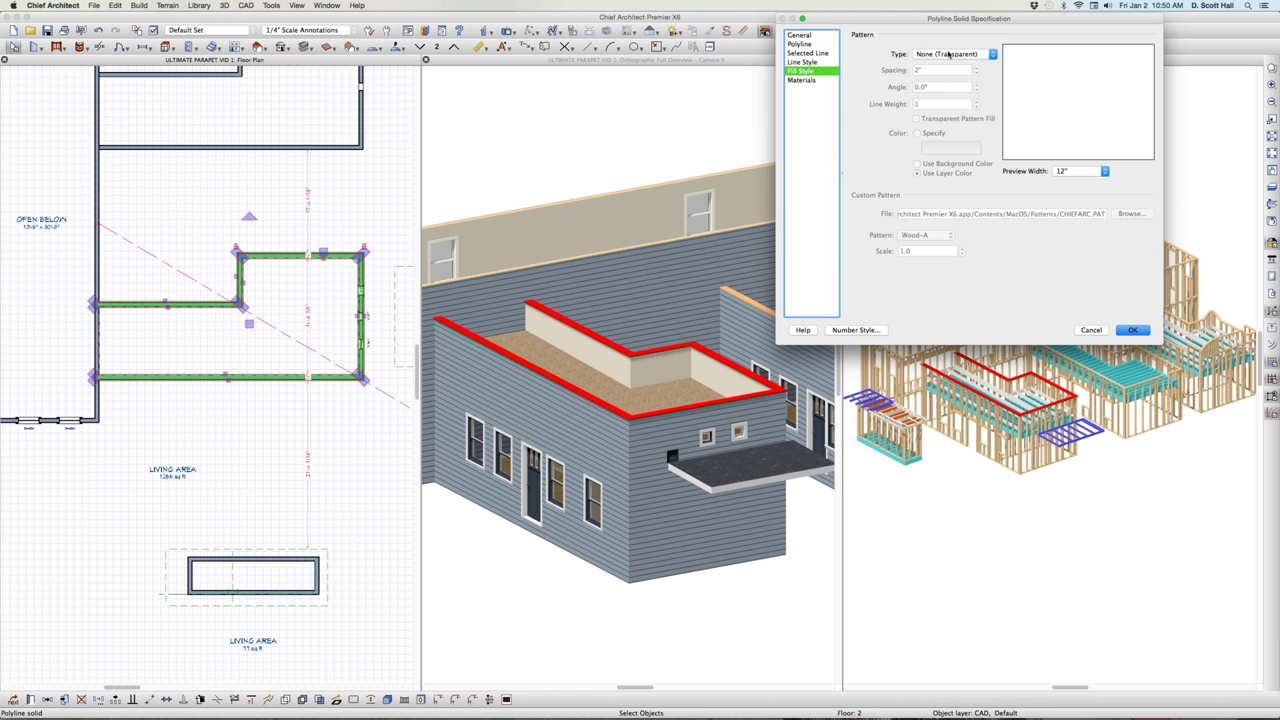
left_click(941, 56)
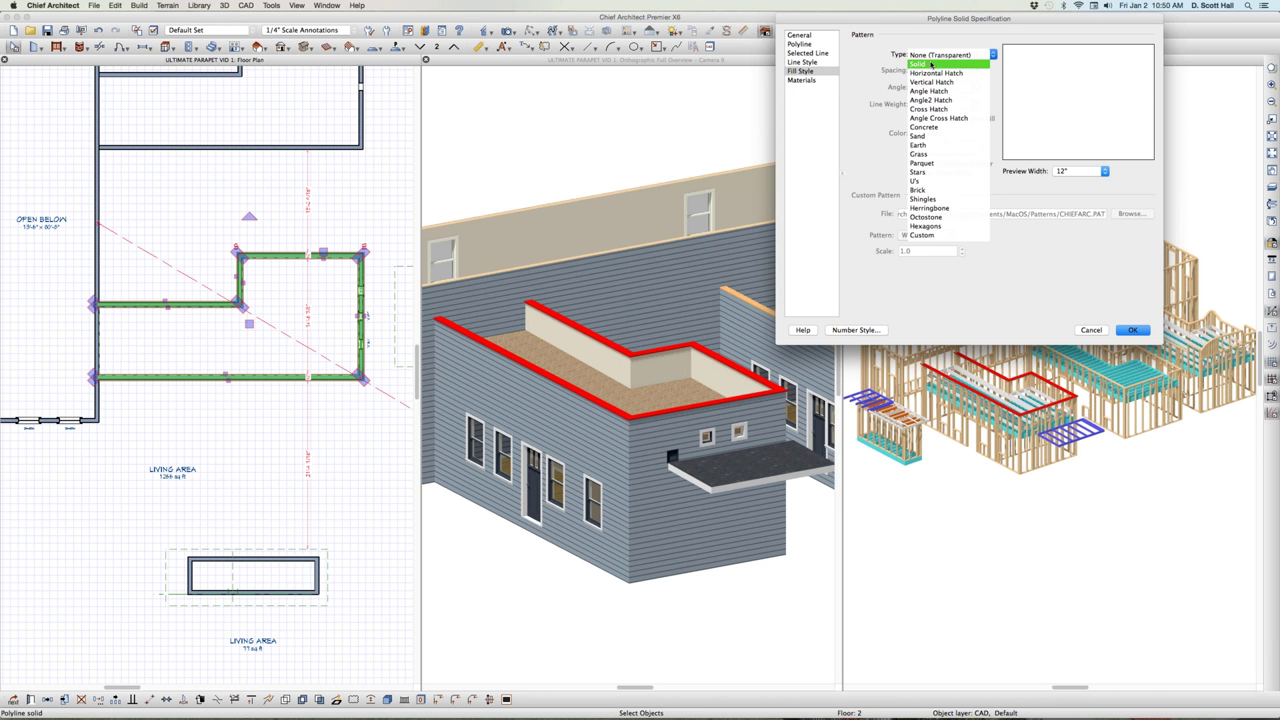
left_click(940, 63)
left_click(938, 163)
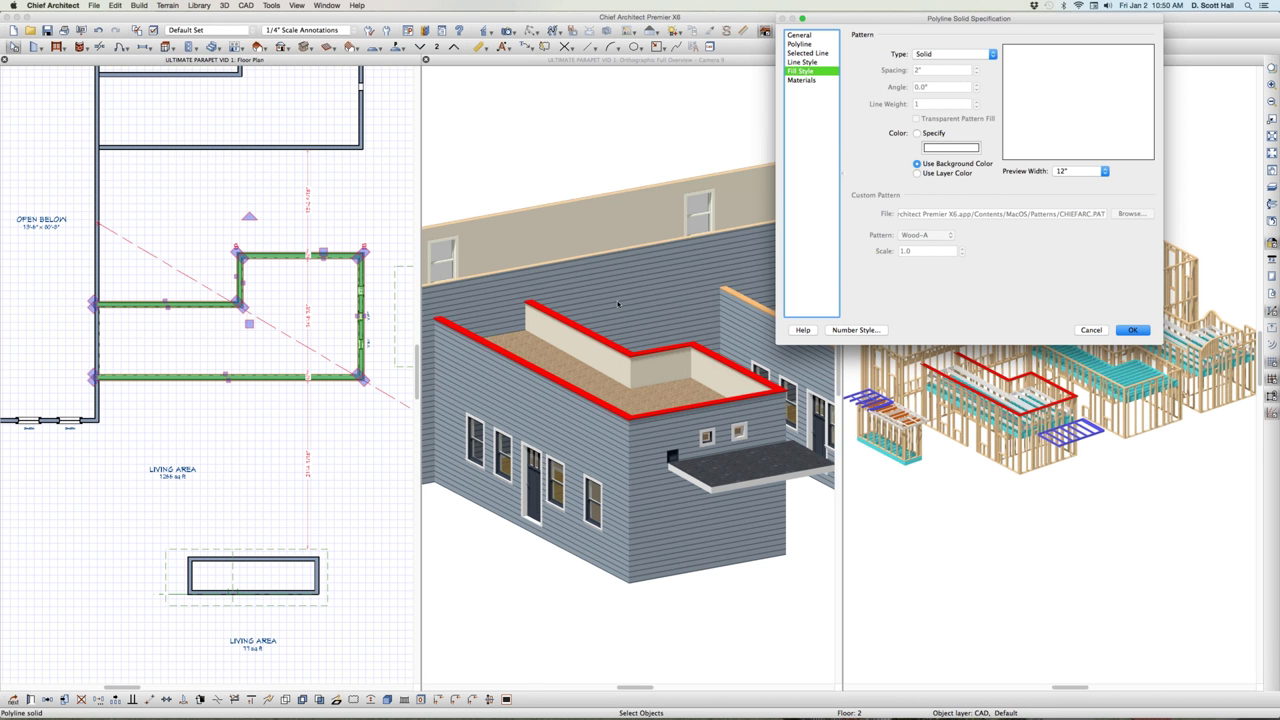
key("Return")
Step: Pull both open ends of the cap back to the face of the main building wall
scroll(58, 315, "up", 5)
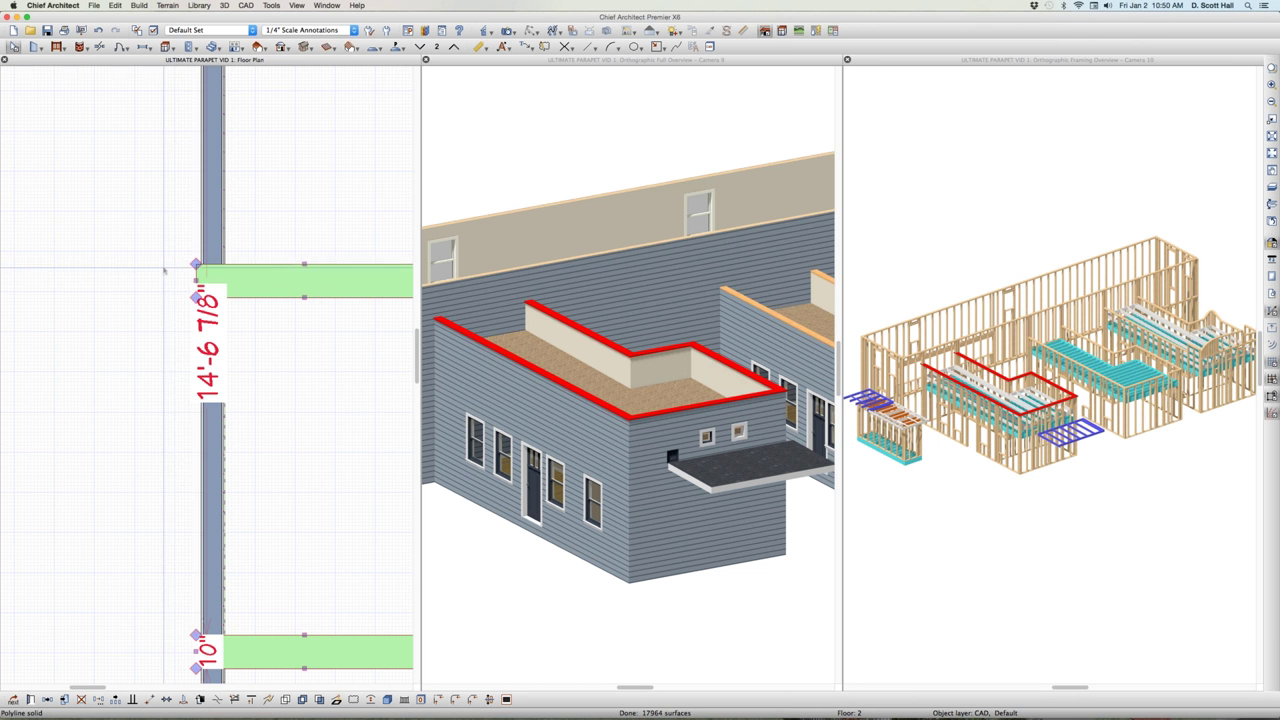
left_click_drag(197, 274, 225, 266)
scroll(222, 264, "down", 5)
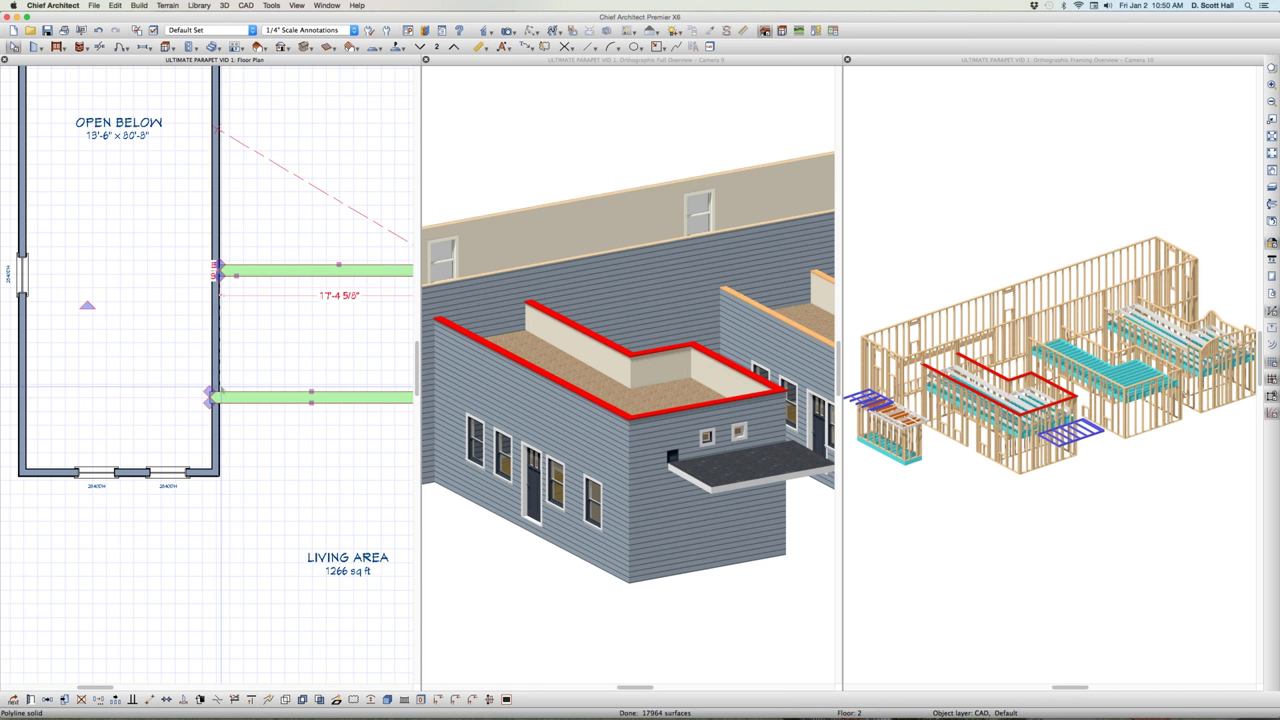
scroll(212, 410, "up", 5)
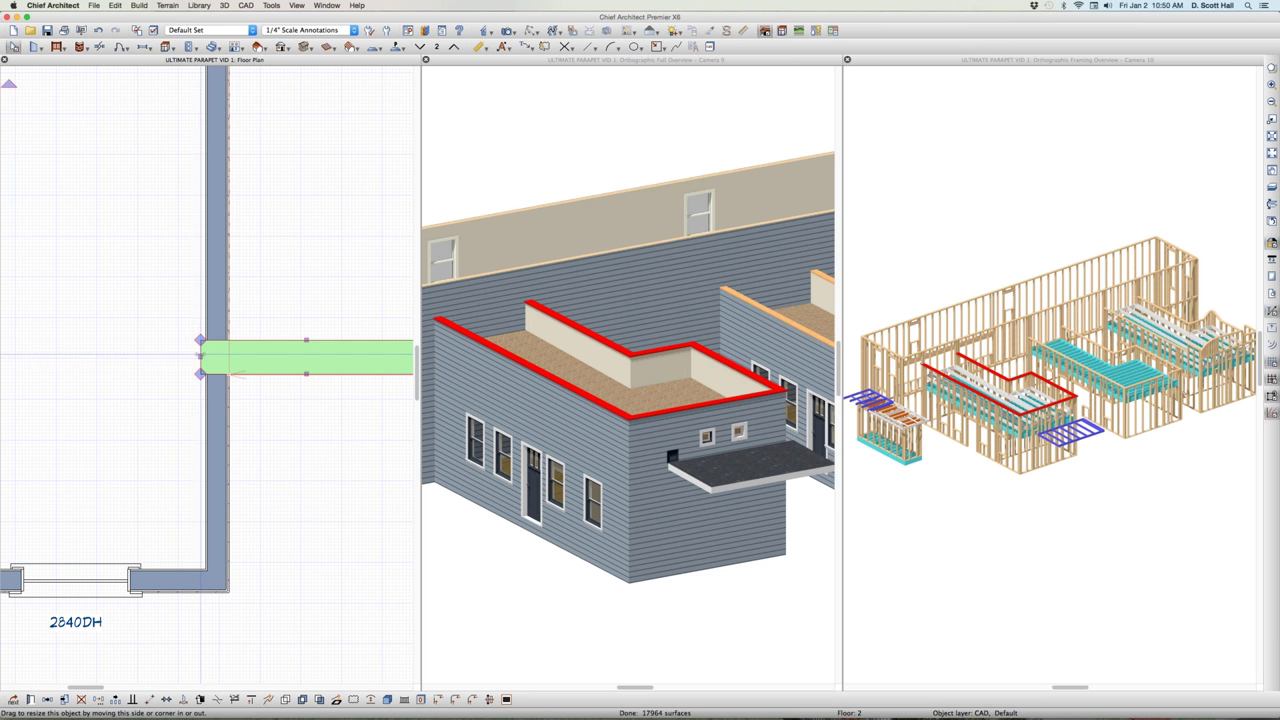
left_click_drag(200, 356, 226, 369)
scroll(226, 369, "down", 6)
scroll(341, 366, "up", 3)
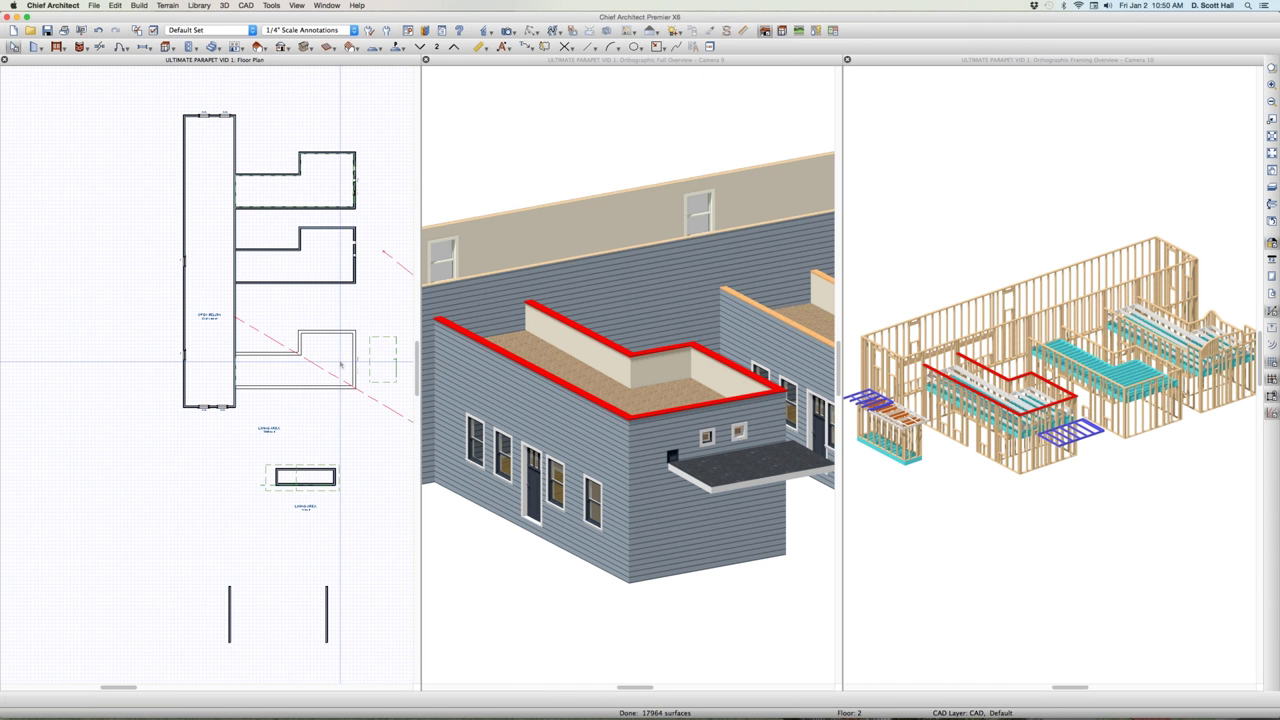
Step: Inspect the filled cap in the floor plan and compare it with the neighbouring parapets in the 3D overview
scroll(341, 366, "up", 4)
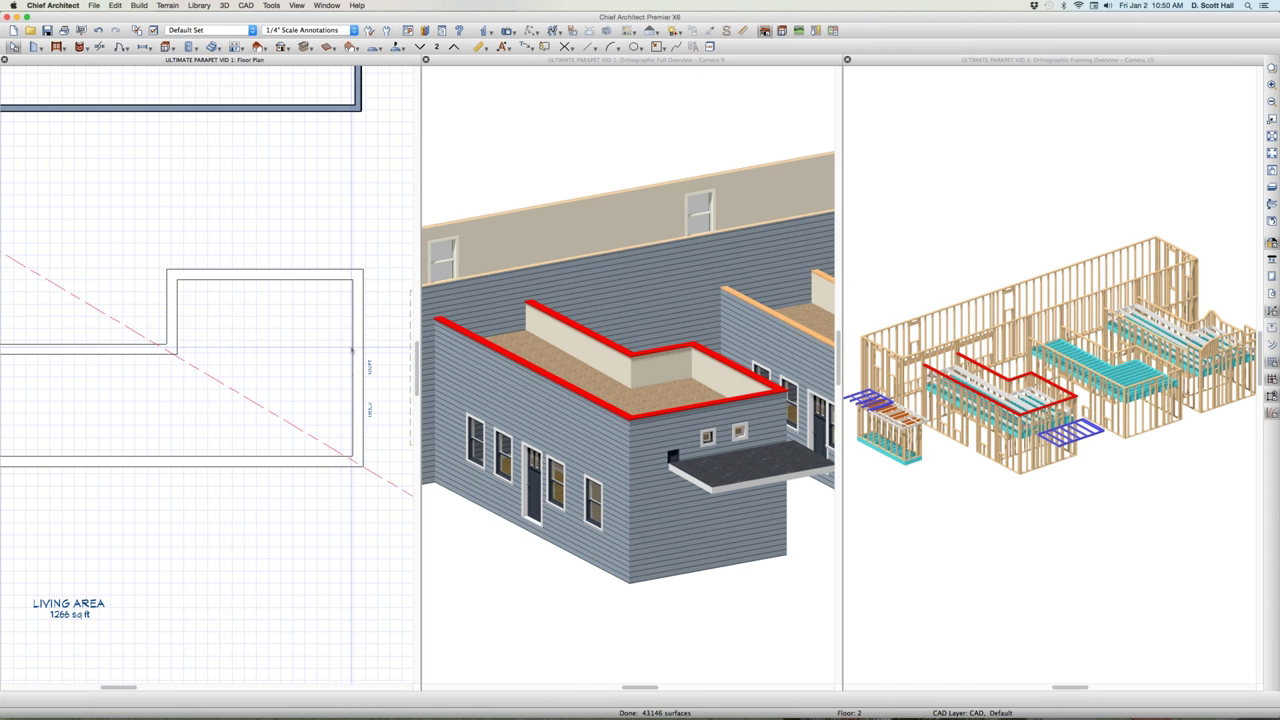
left_click(290, 106)
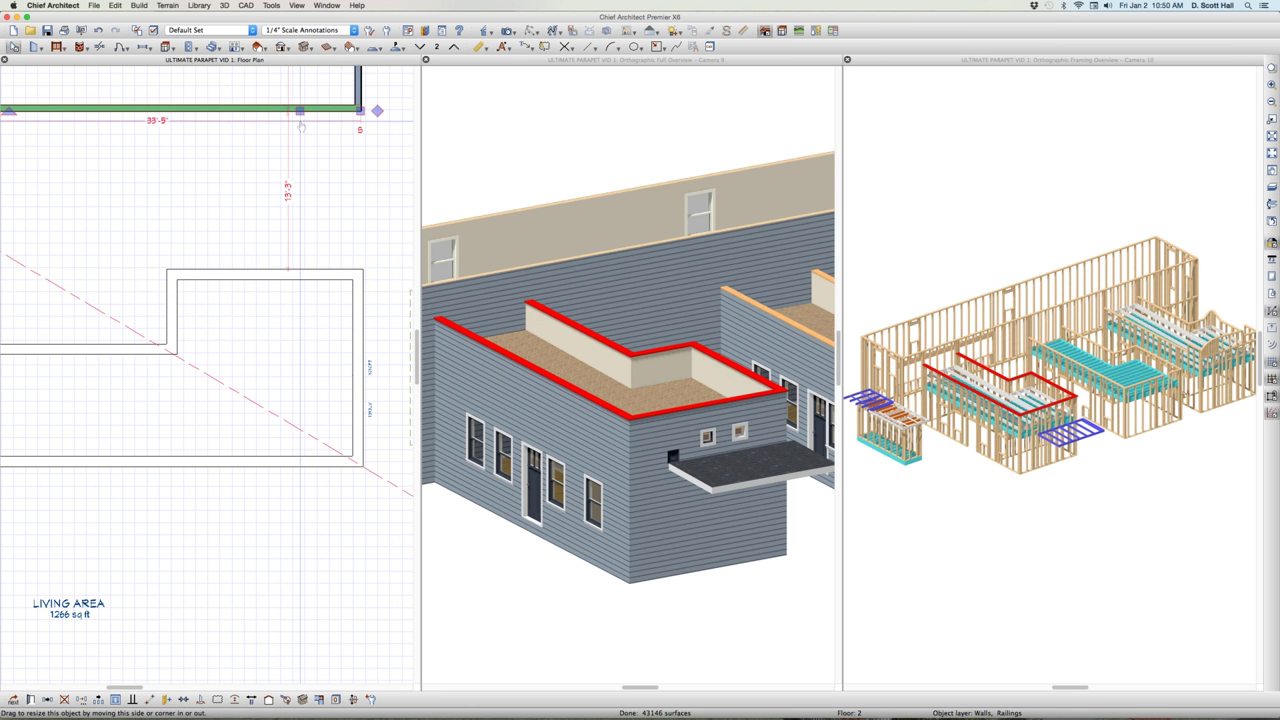
scroll(290, 268, "down", 1)
left_click(621, 374)
scroll(621, 374, "down", 6)
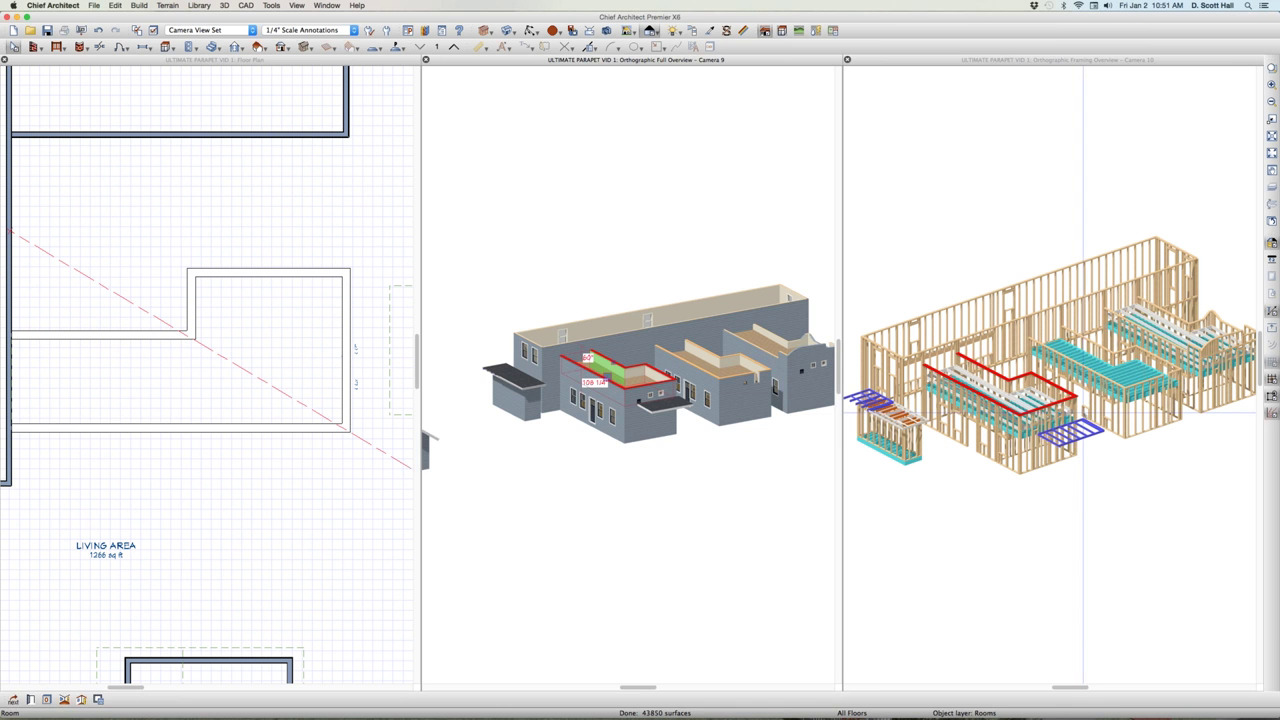
scroll(700, 390, "up", 3)
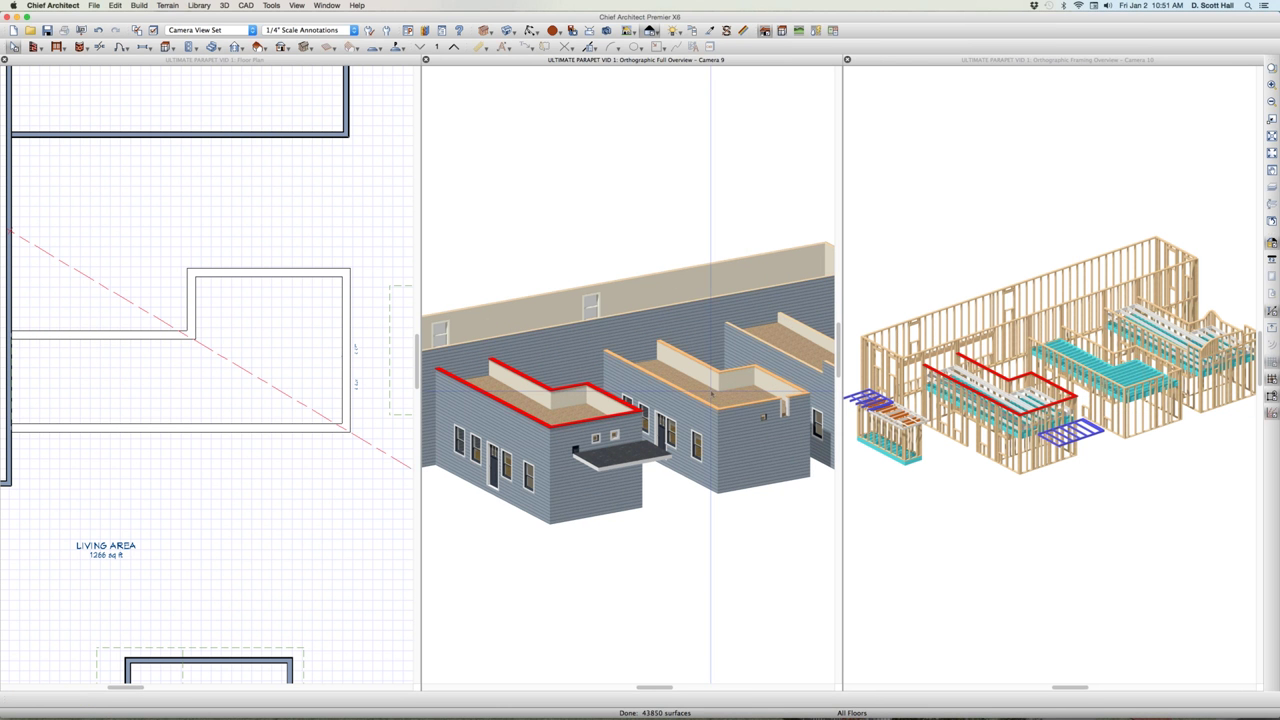
Step: Examine the neighbouring orange-capped parapet and the curved parapet wall in the exterior 3D overview
left_click(730, 380)
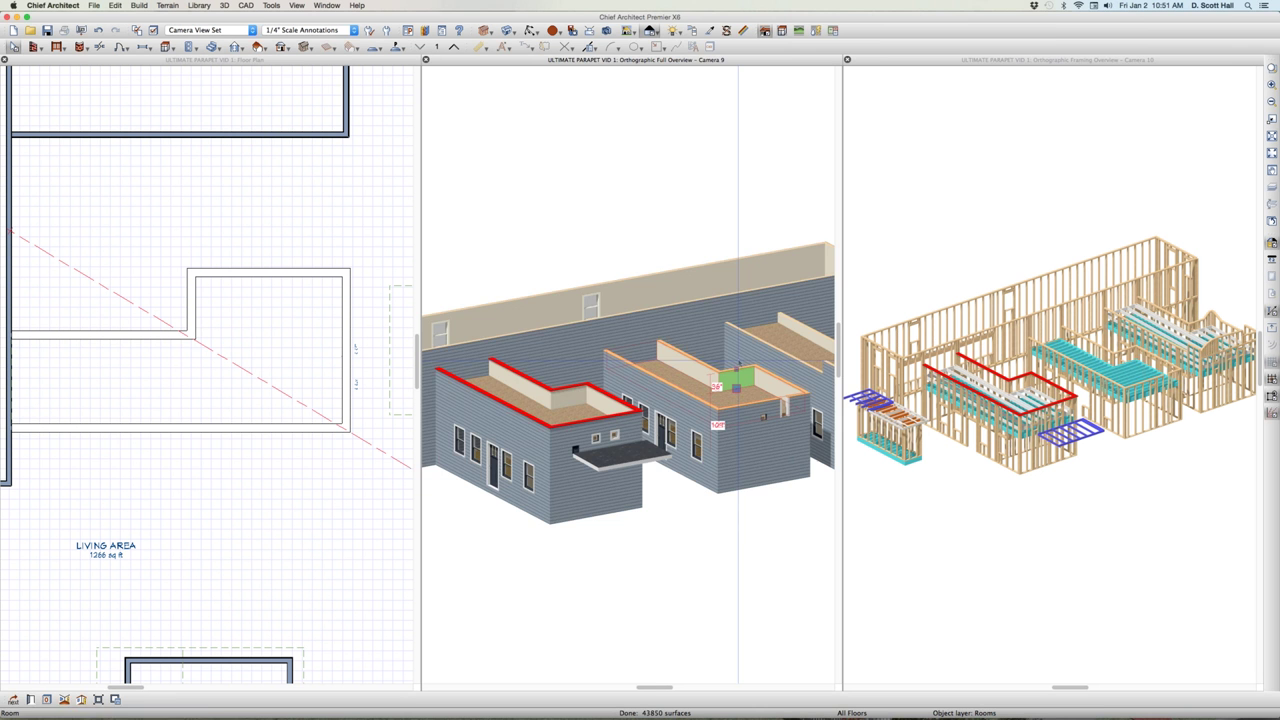
scroll(579, 372, "down", 5)
scroll(579, 372, "up", 3)
scroll(579, 372, "up", 4)
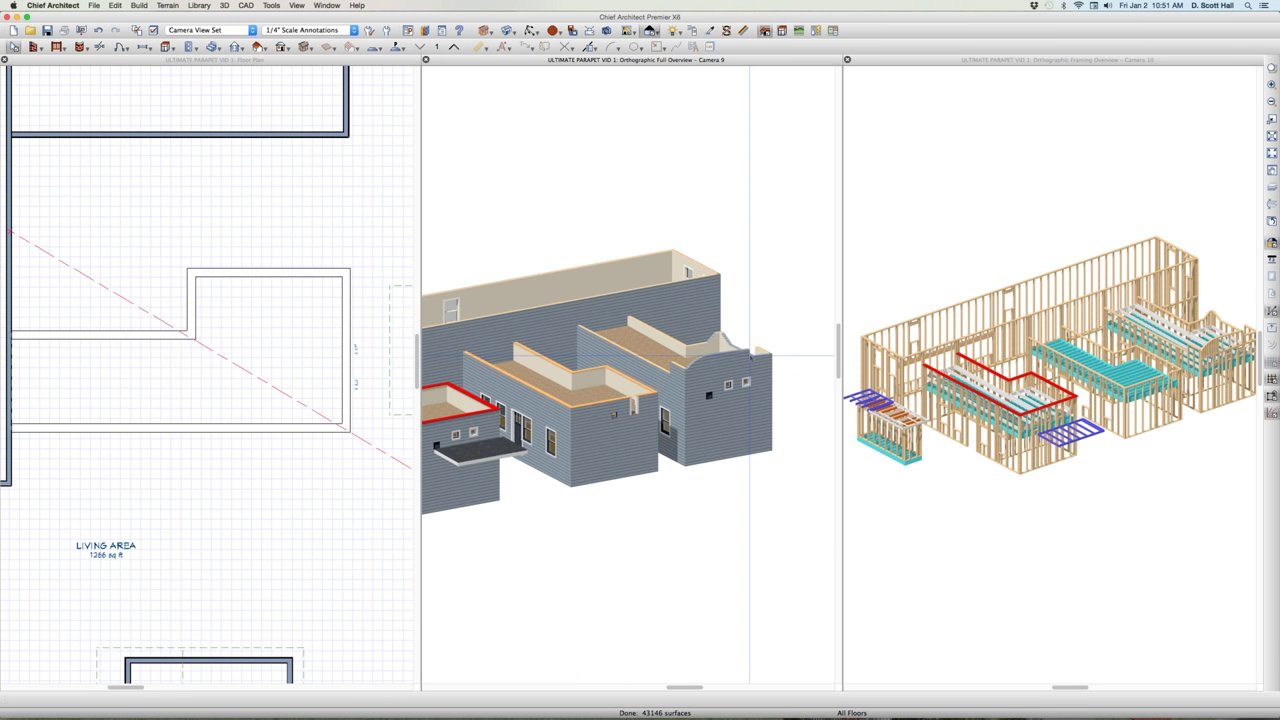
scroll(750, 360, "up", 3)
left_click(712, 372)
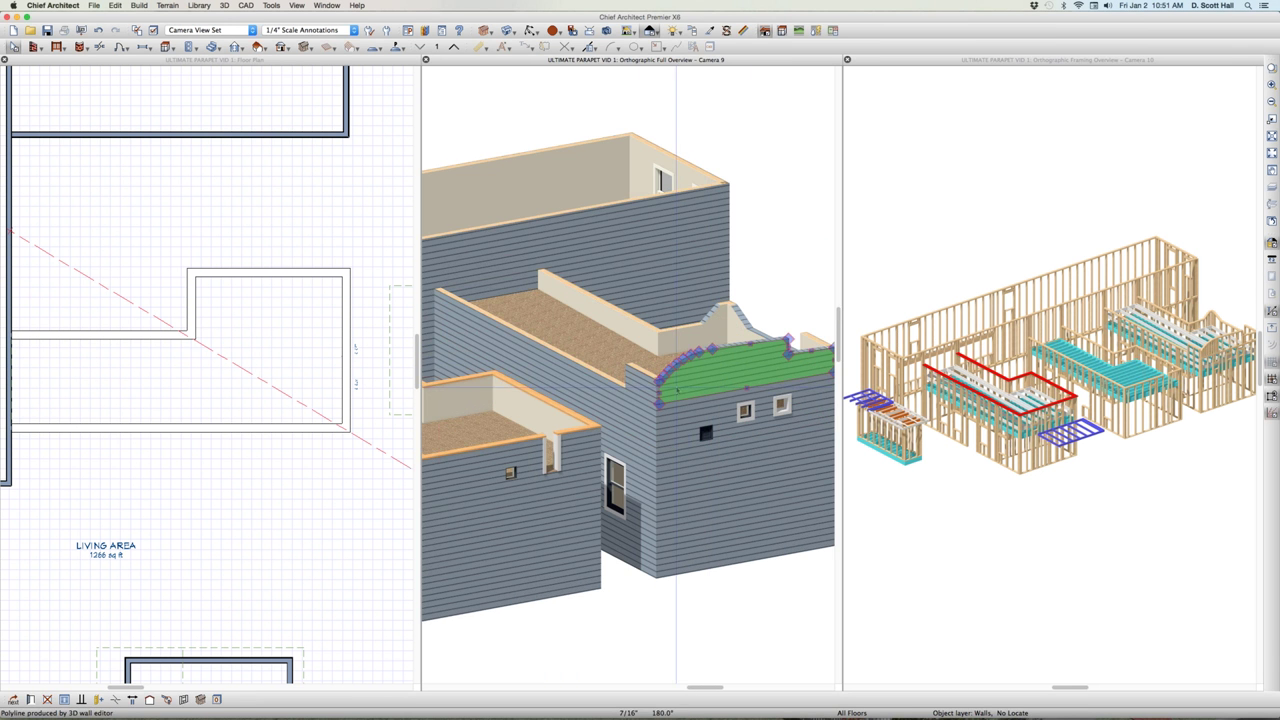
left_click(633, 386)
scroll(633, 386, "up", 3)
key("Escape")
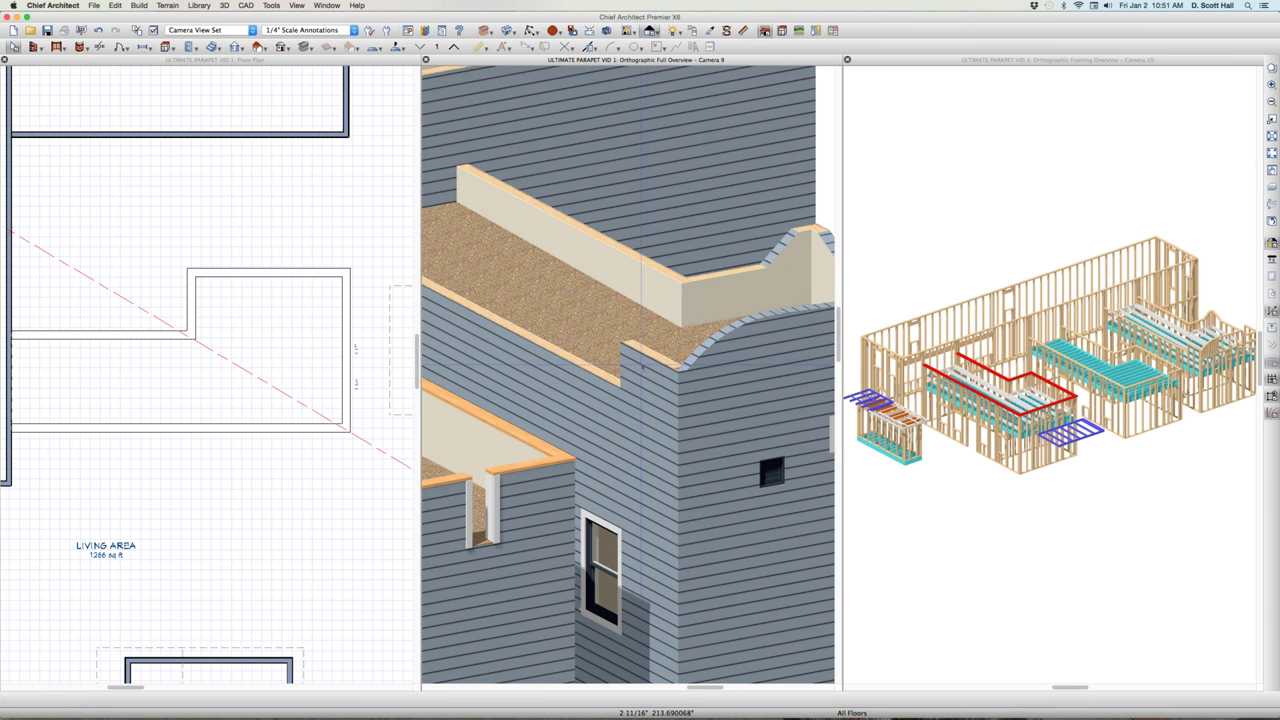
Step: Lower the top edge of the side wall's raised section beside the curved parapet by a relative Y offset of -1"
scroll(621, 340, "up", 3)
left_click(621, 345)
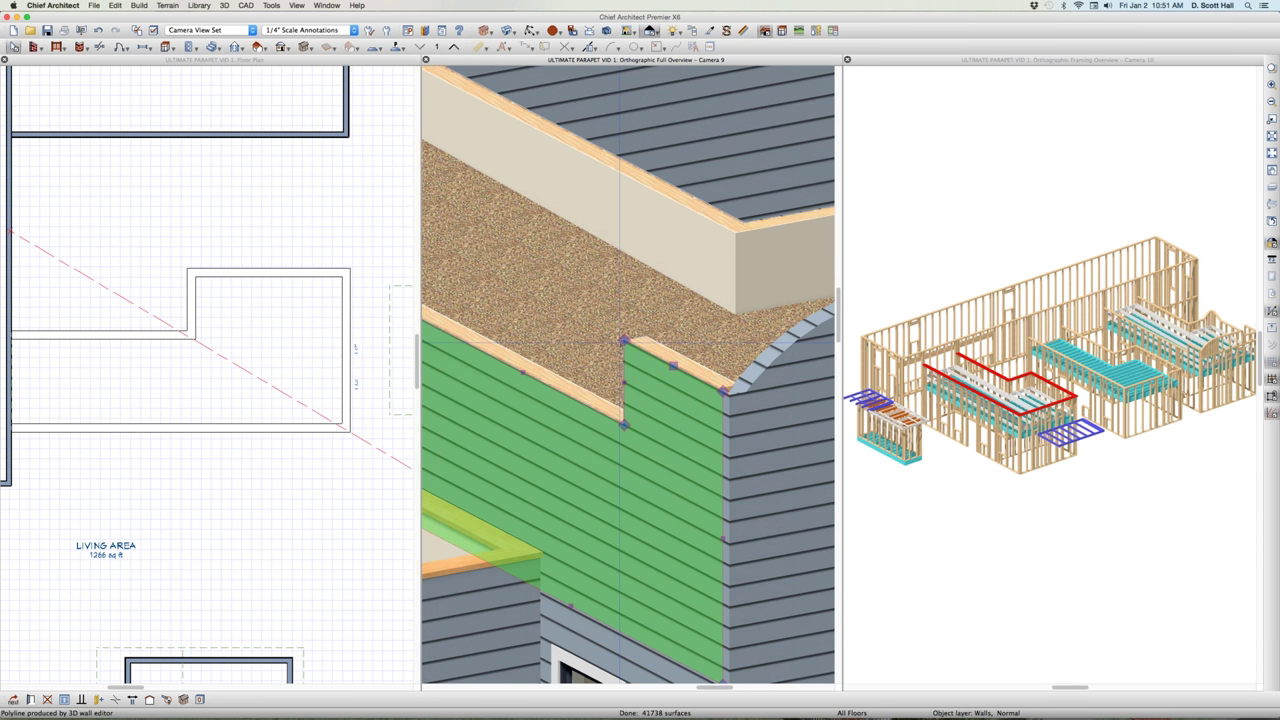
left_click_drag(621, 342, 624, 350)
key("Tab")
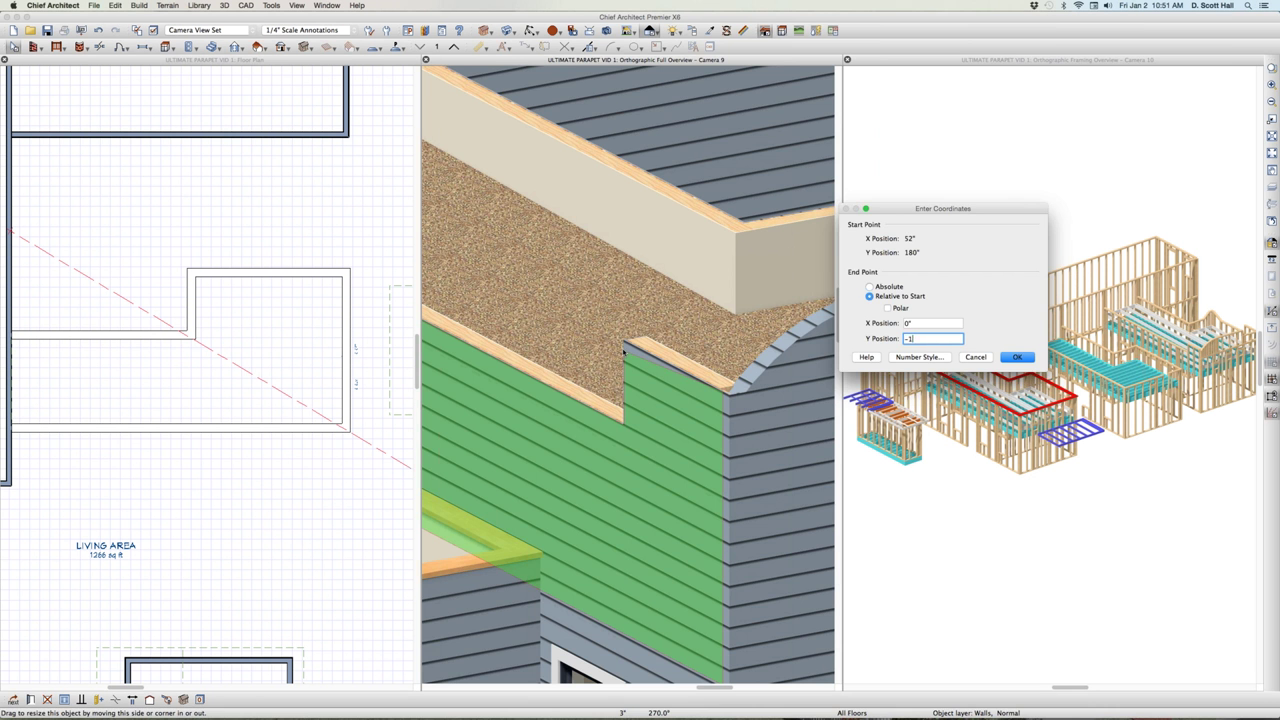
key("Return")
scroll(710, 337, "down", 5)
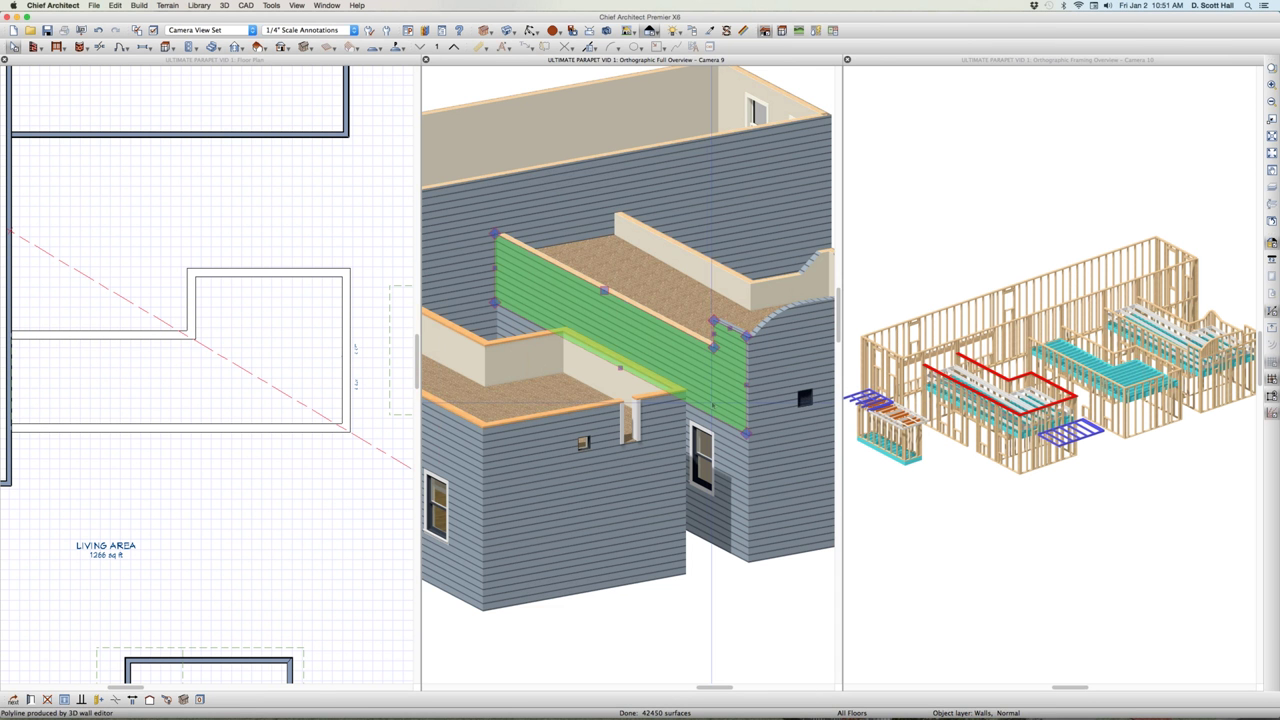
key("Escape")
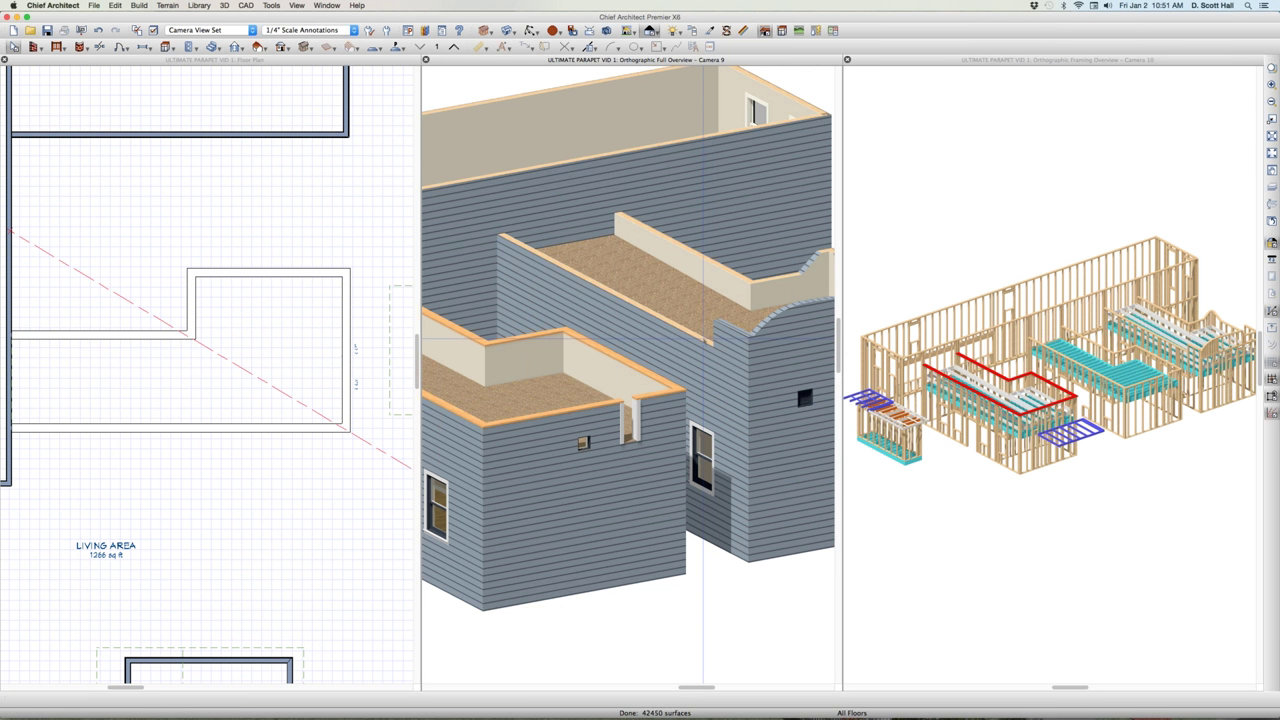
Step: Orbit to the curved parapet's front and review the wall height options in its structure settings
middle_click_drag(704, 349, 614, 371)
scroll(735, 378, "down", 6)
scroll(632, 360, "up", 3)
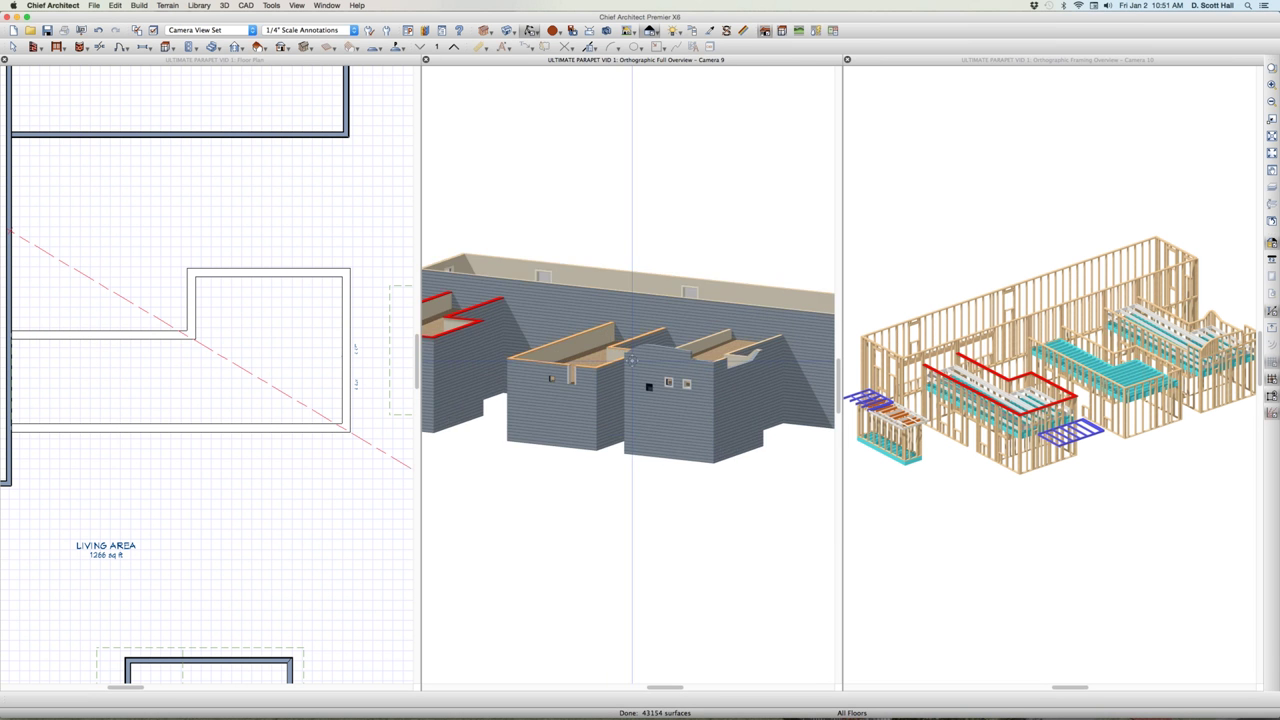
scroll(631, 358, "up", 5)
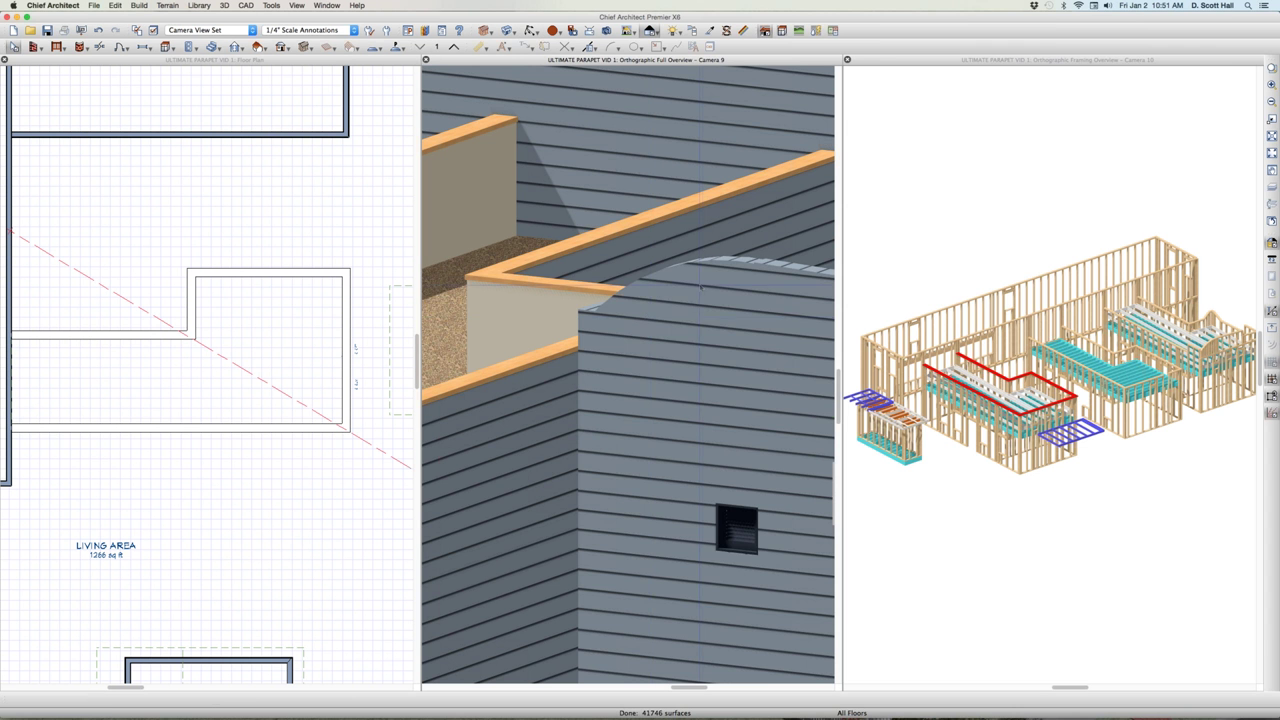
left_click(703, 280)
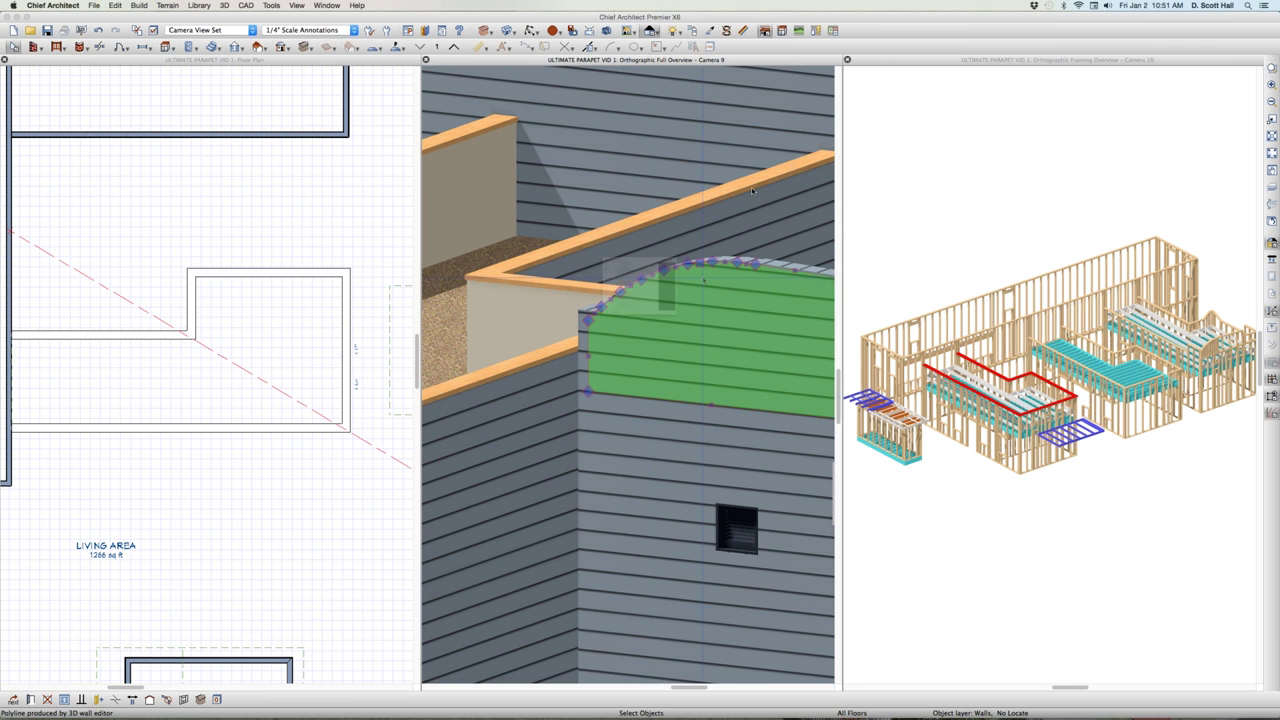
double_click(691, 339)
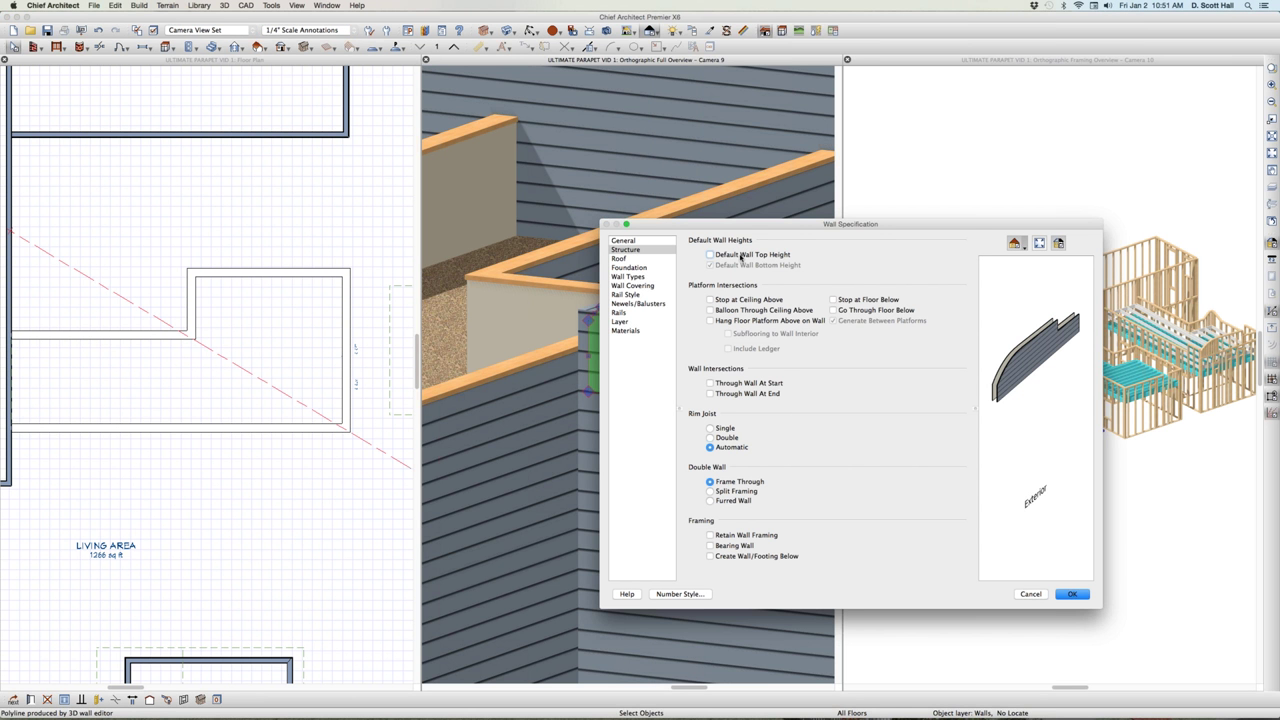
key("Return")
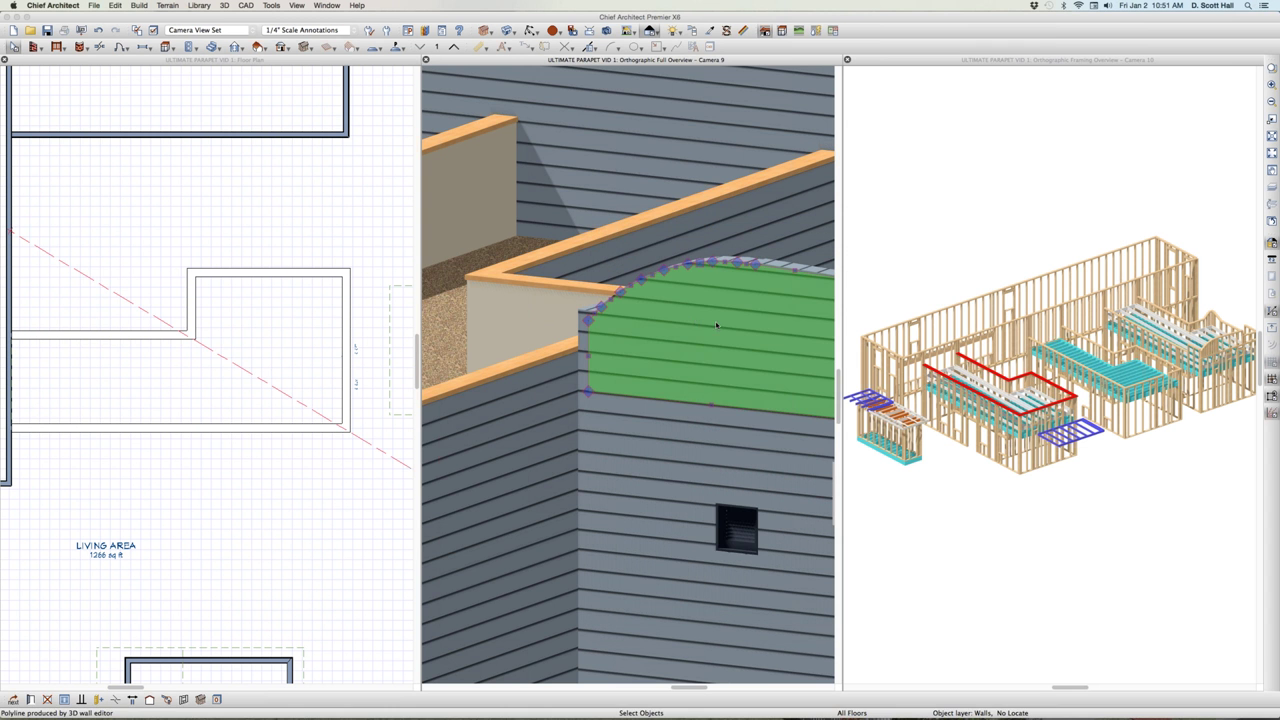
key("Escape")
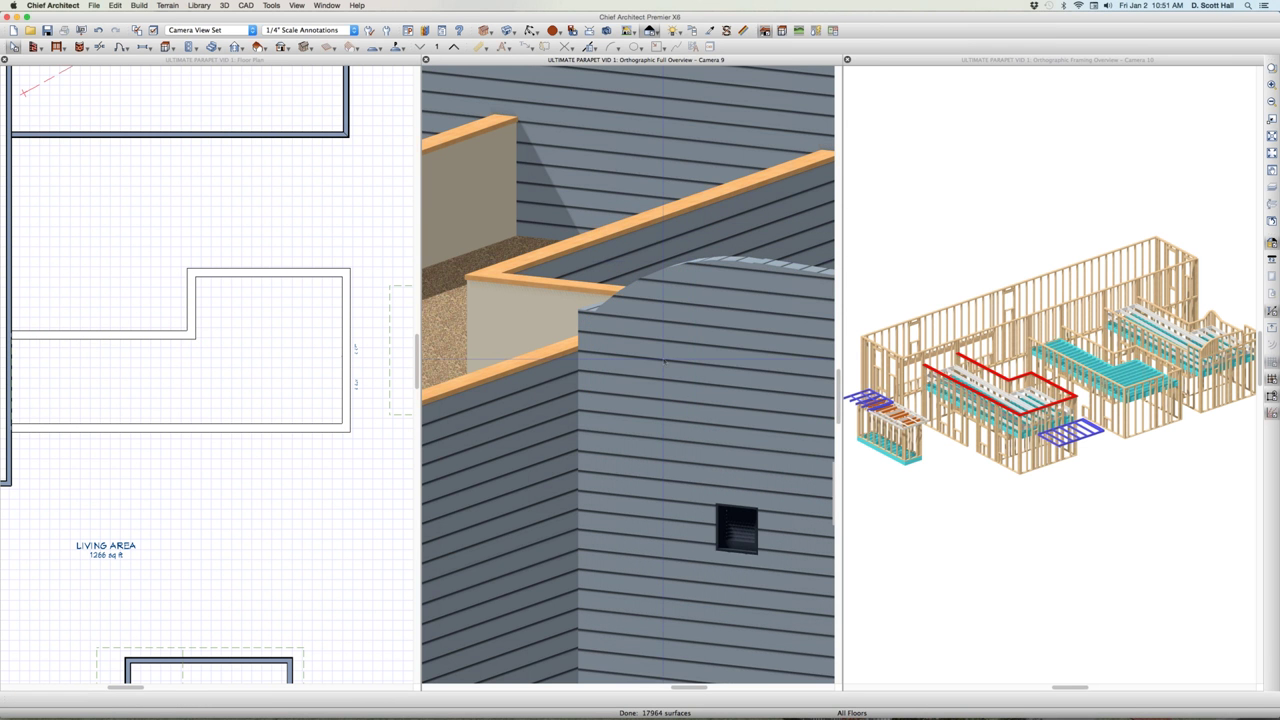
Step: Inspect the curved and orange-capped parapets from both sides in the exterior 3D overview
scroll(580, 447, "down", 2)
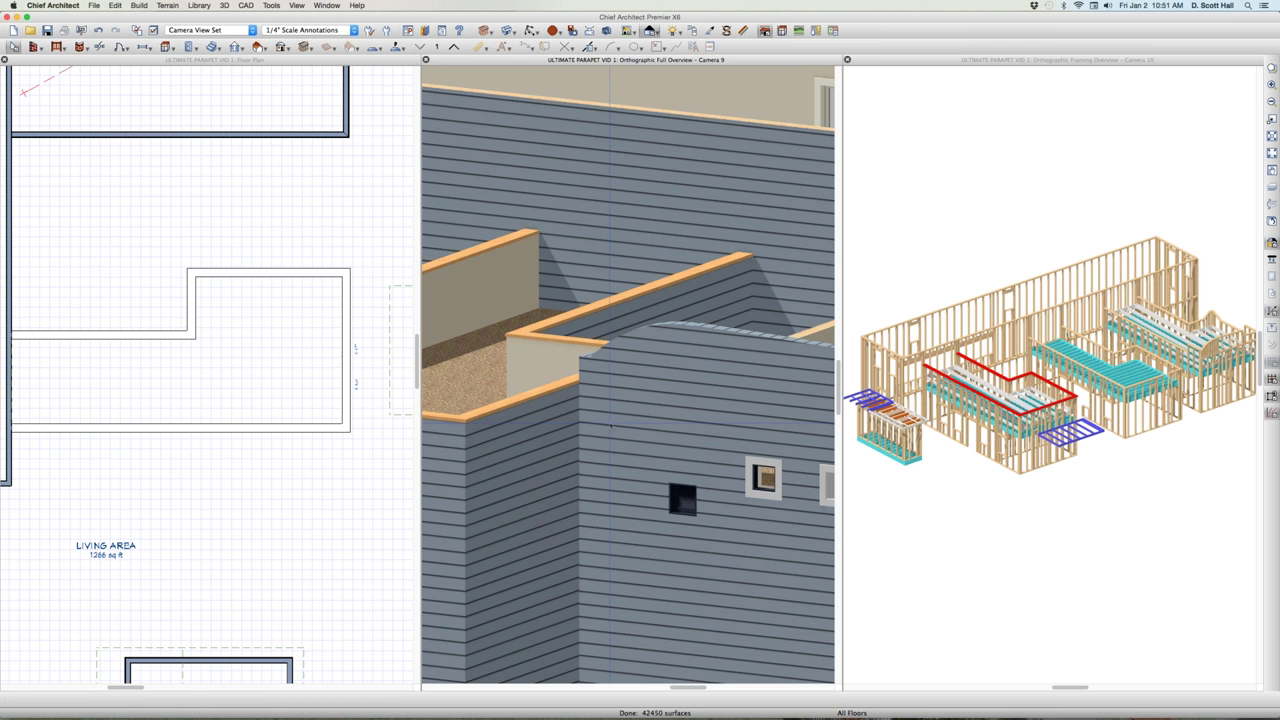
scroll(611, 425, "down", 3)
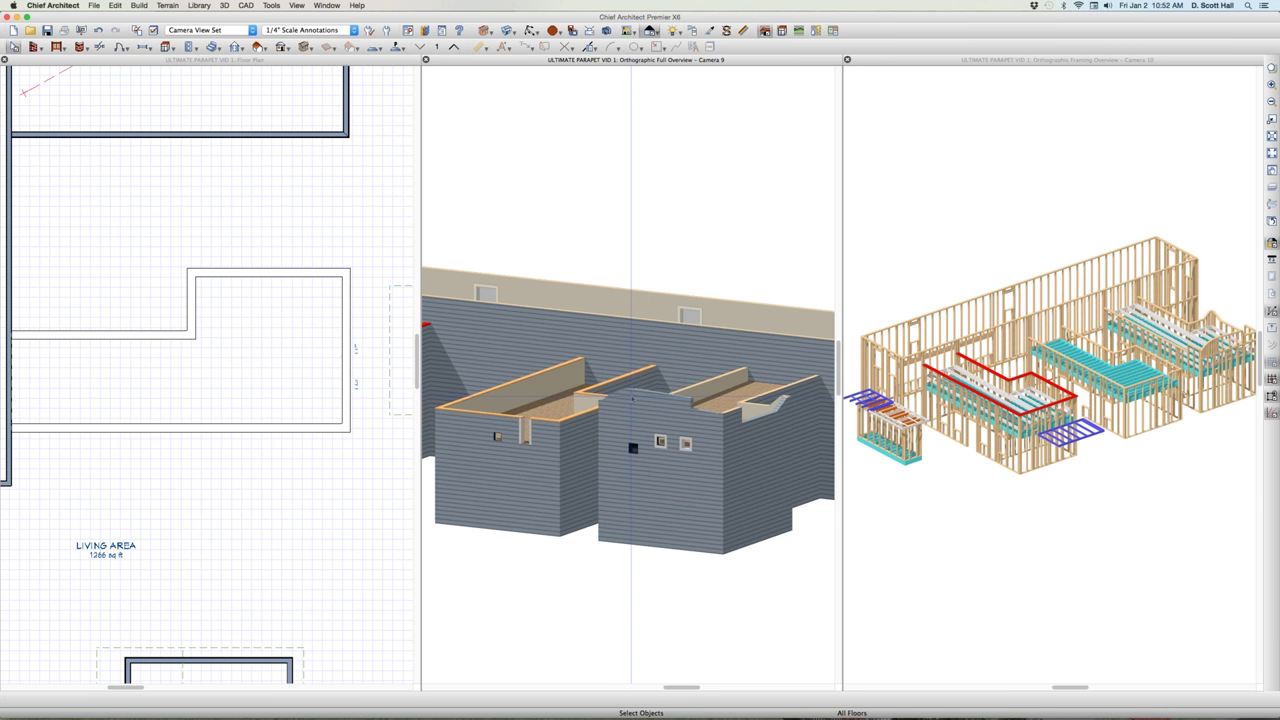
left_click(631, 399)
middle_click_drag(626, 404, 746, 416)
scroll(668, 376, "down", 5)
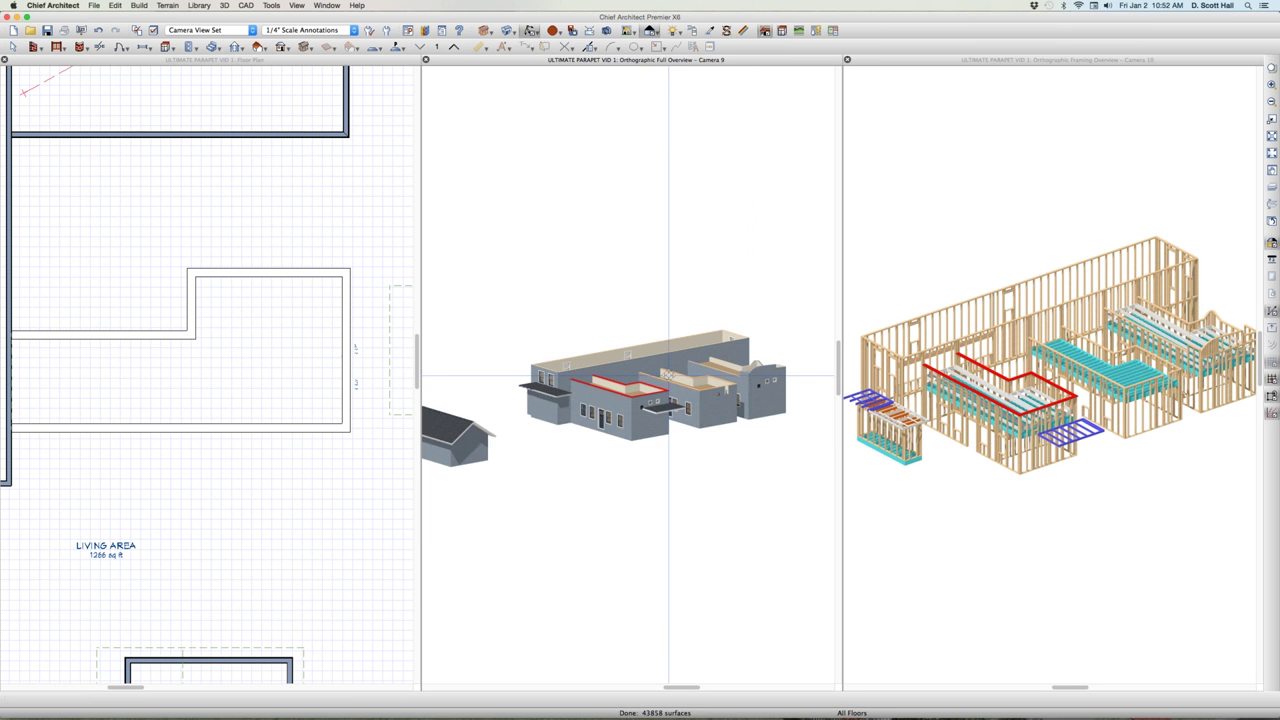
scroll(772, 398, "up", 4)
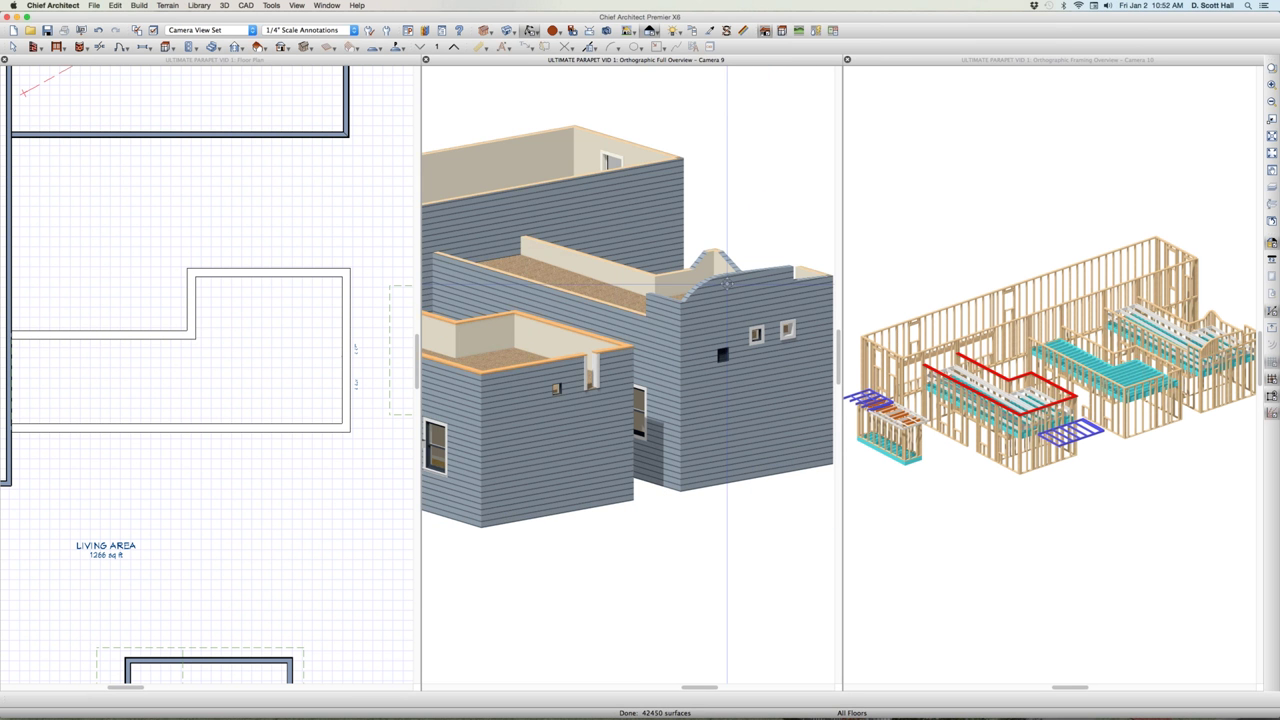
left_click(554, 405)
key("Escape")
scroll(570, 405, "down", 3)
scroll(574, 400, "up", 3)
scroll(577, 374, "down", 5)
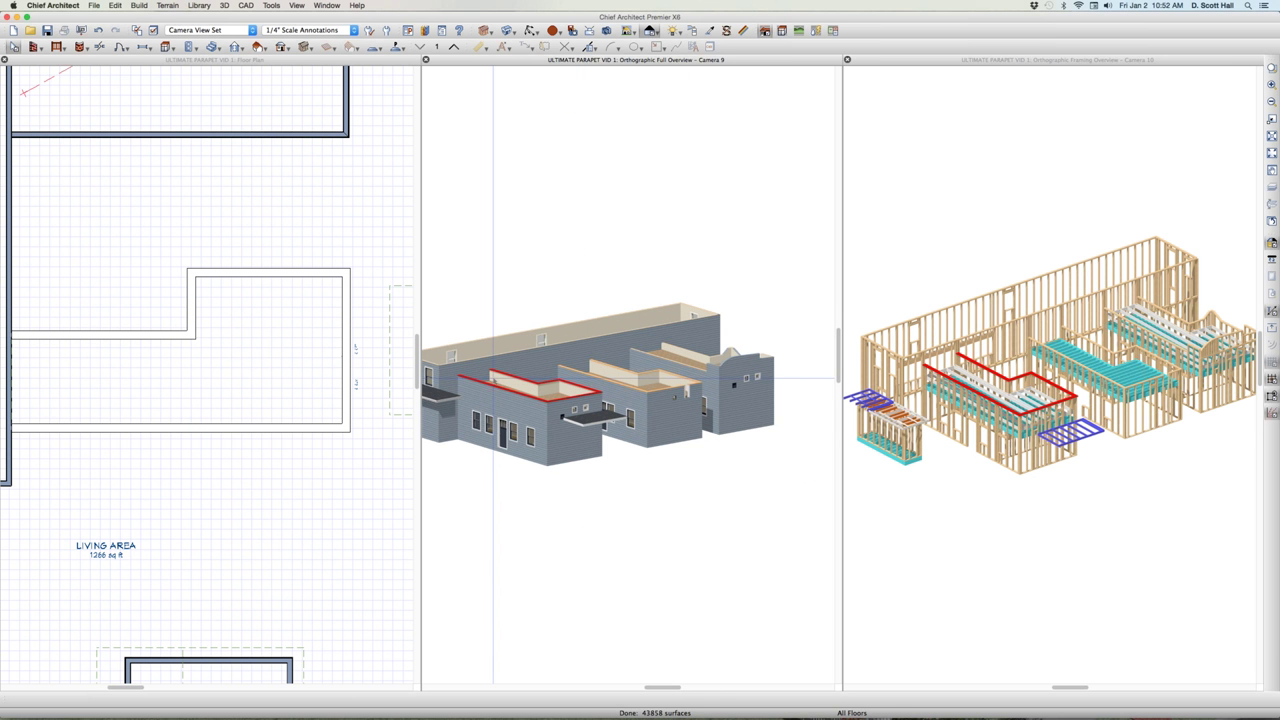
Step: Compare the framing overview with the exterior overview and check the end wall and front window of the red-capped building
left_click(969, 390)
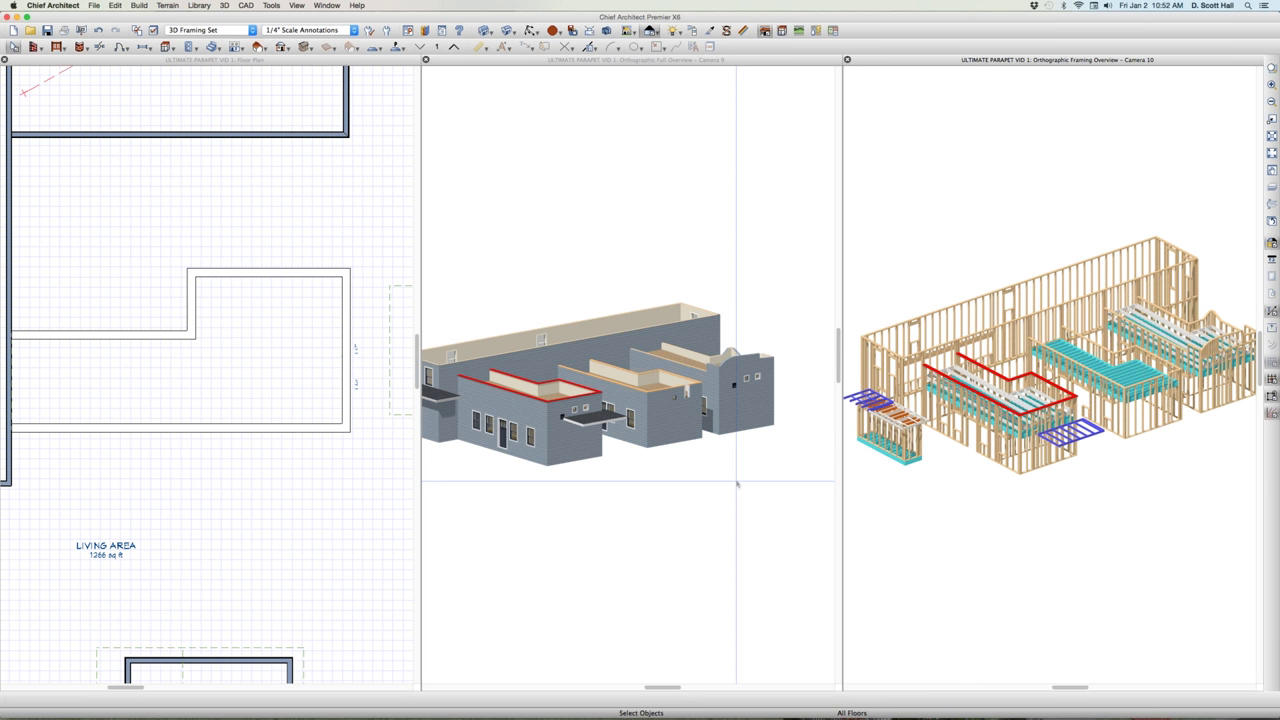
left_click(513, 484)
scroll(500, 315, "up", 2)
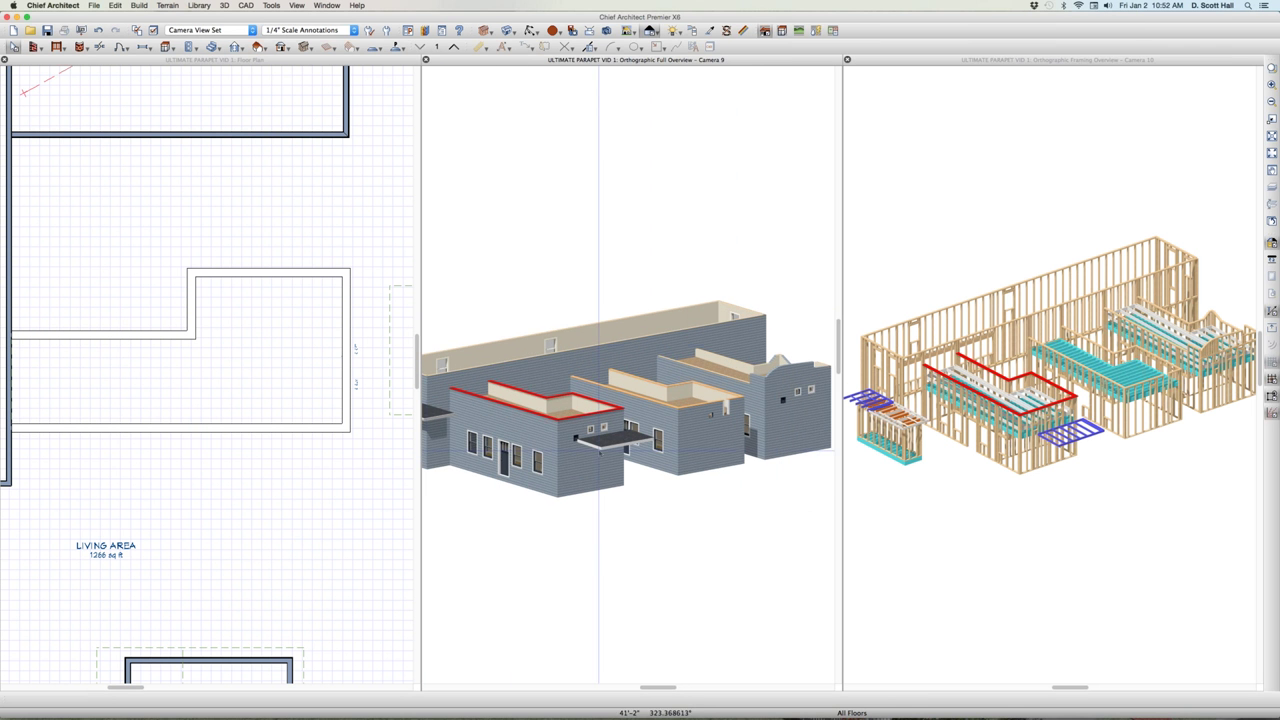
left_click(585, 428)
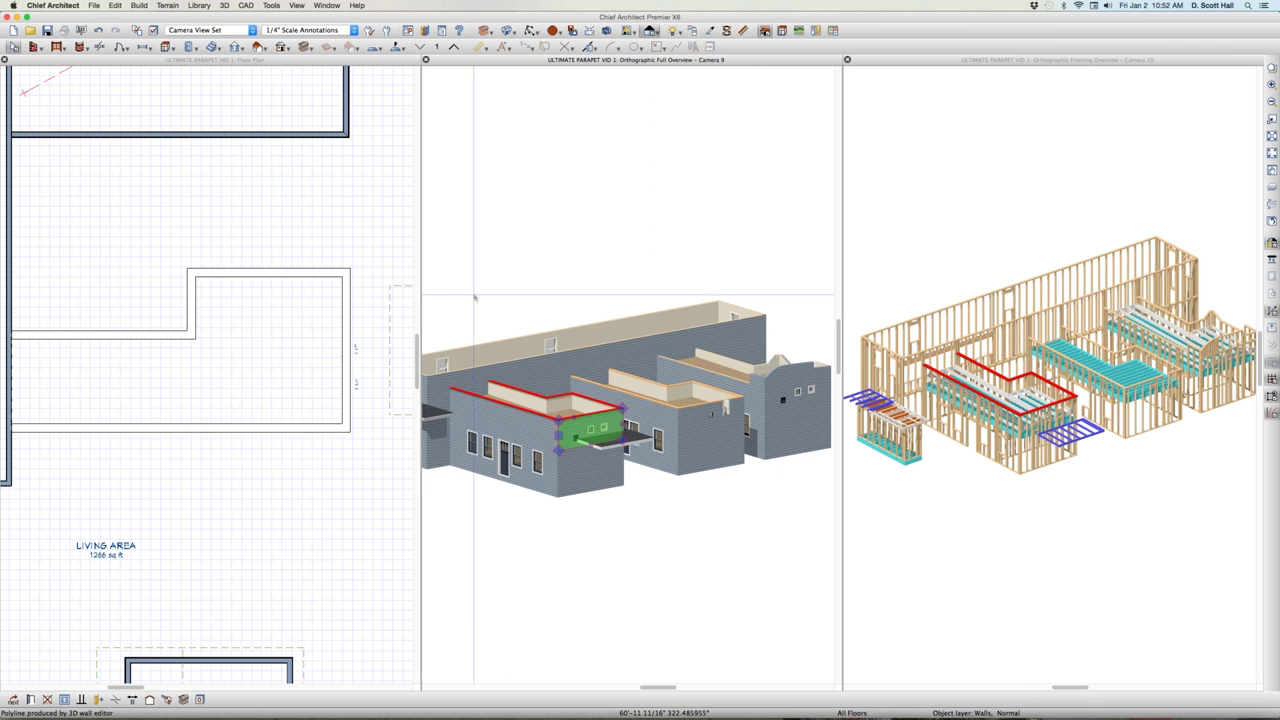
left_click(533, 462)
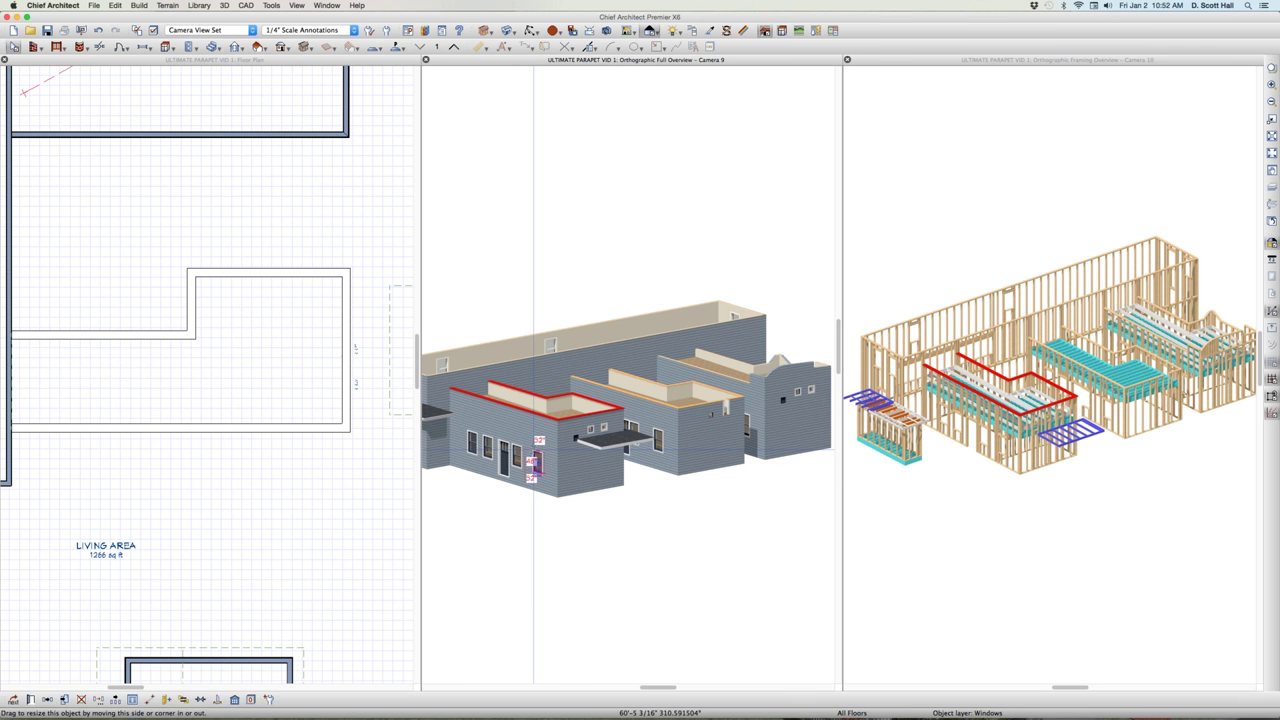
key("Escape")
scroll(602, 434, "down", 3)
scroll(571, 435, "up", 3)
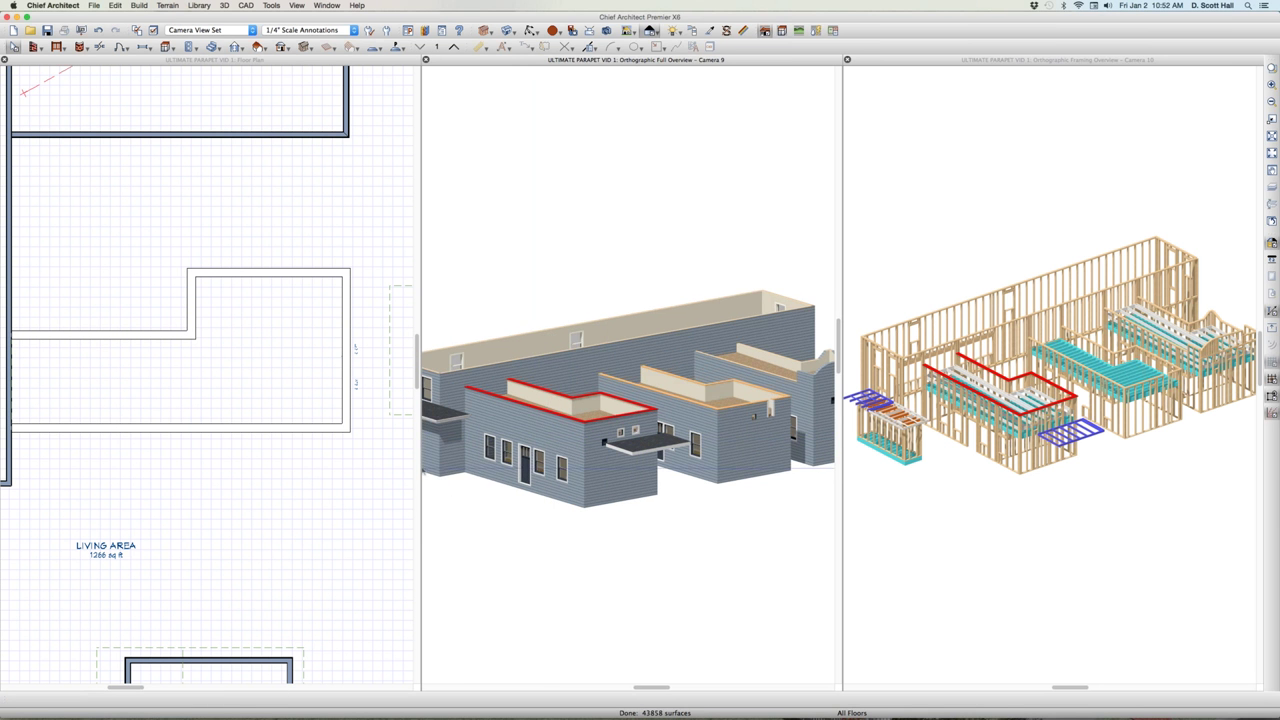
Step: Compare the red-capped building's room on floor 1 with its parapet room on floor 2 in the floor plan
left_click(298, 452)
scroll(305, 443, "down", 2)
key("F9")
key("Page_Down")
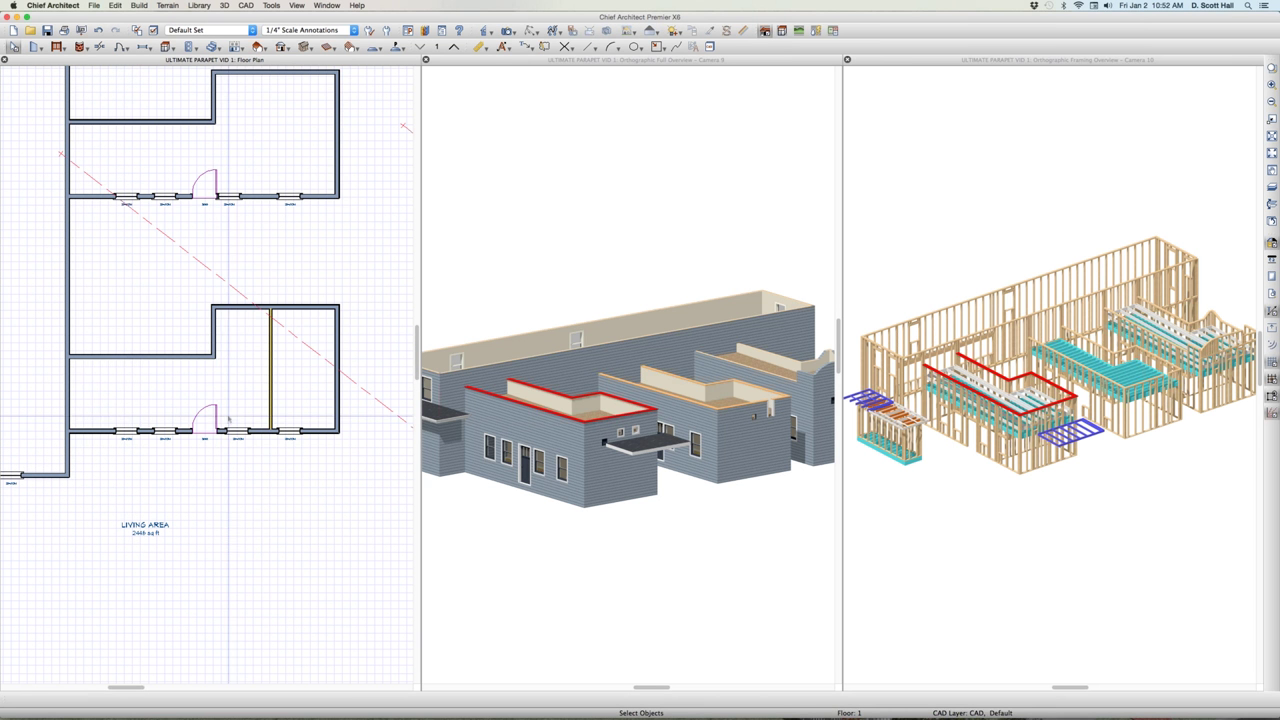
left_click(246, 372)
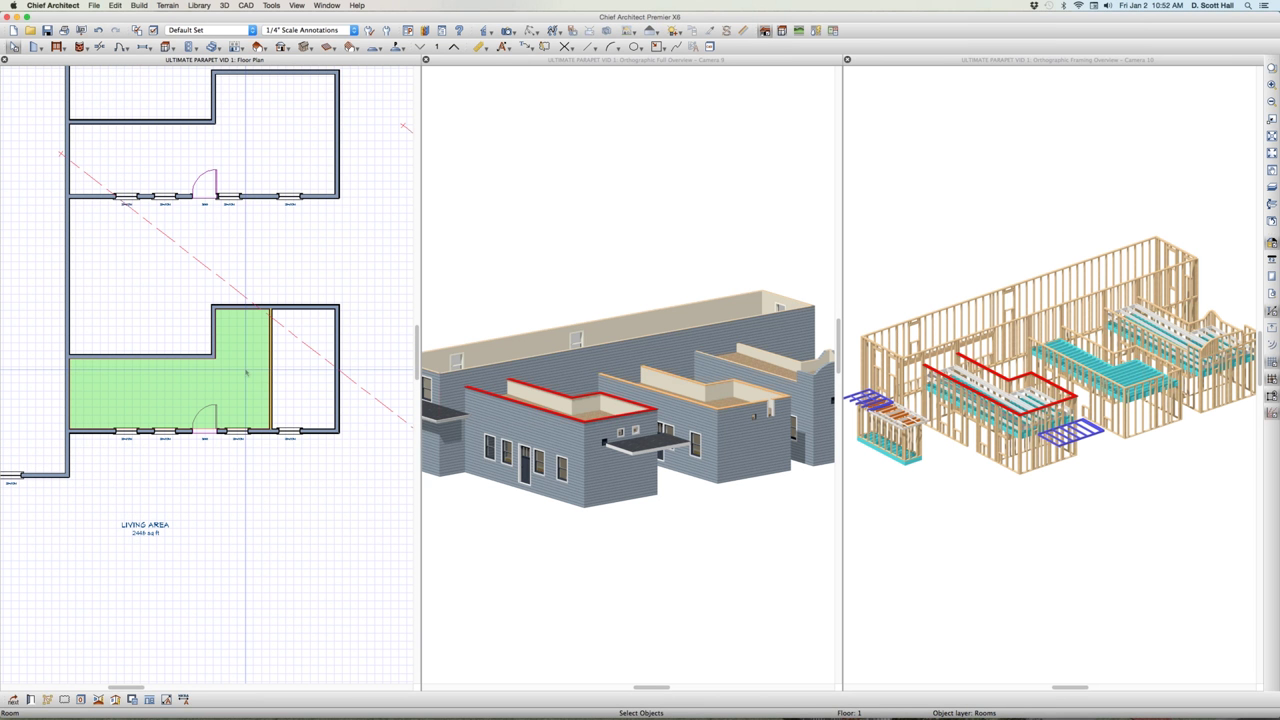
key("Page_Up")
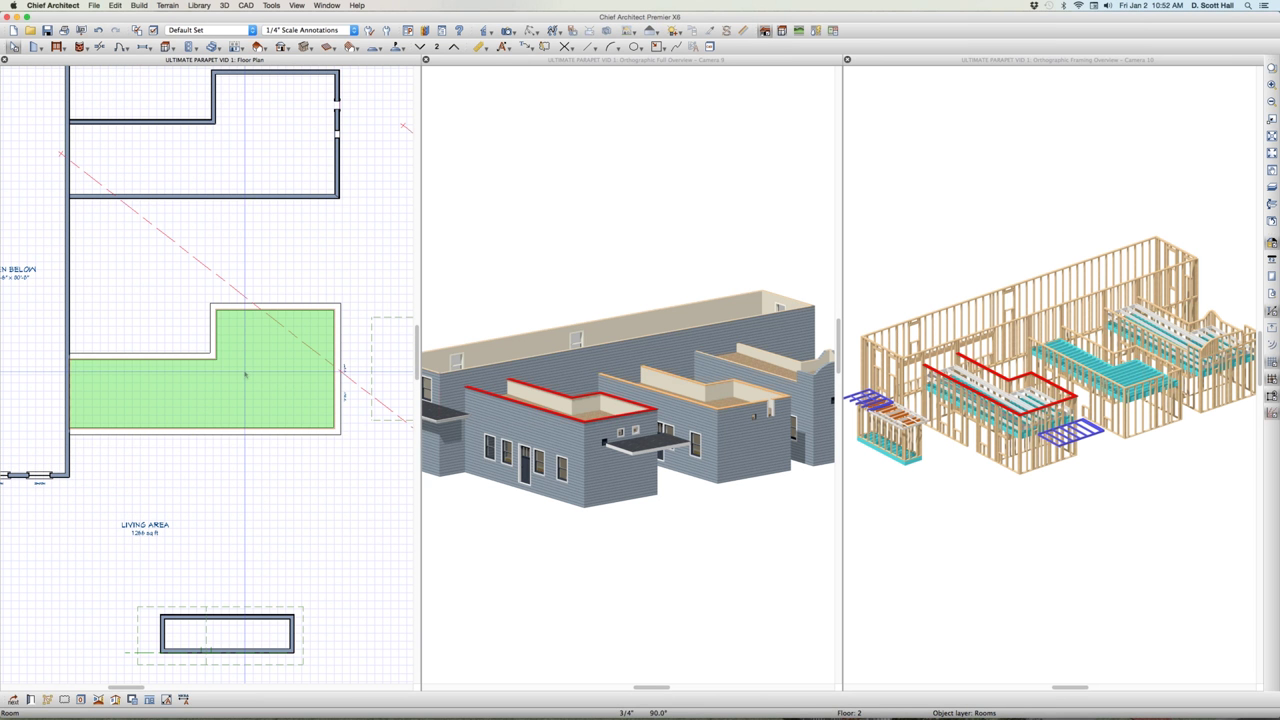
Step: Review the floor 2 parapet room's rough ceiling height and floor structure definition in its structure settings
double_click(232, 345)
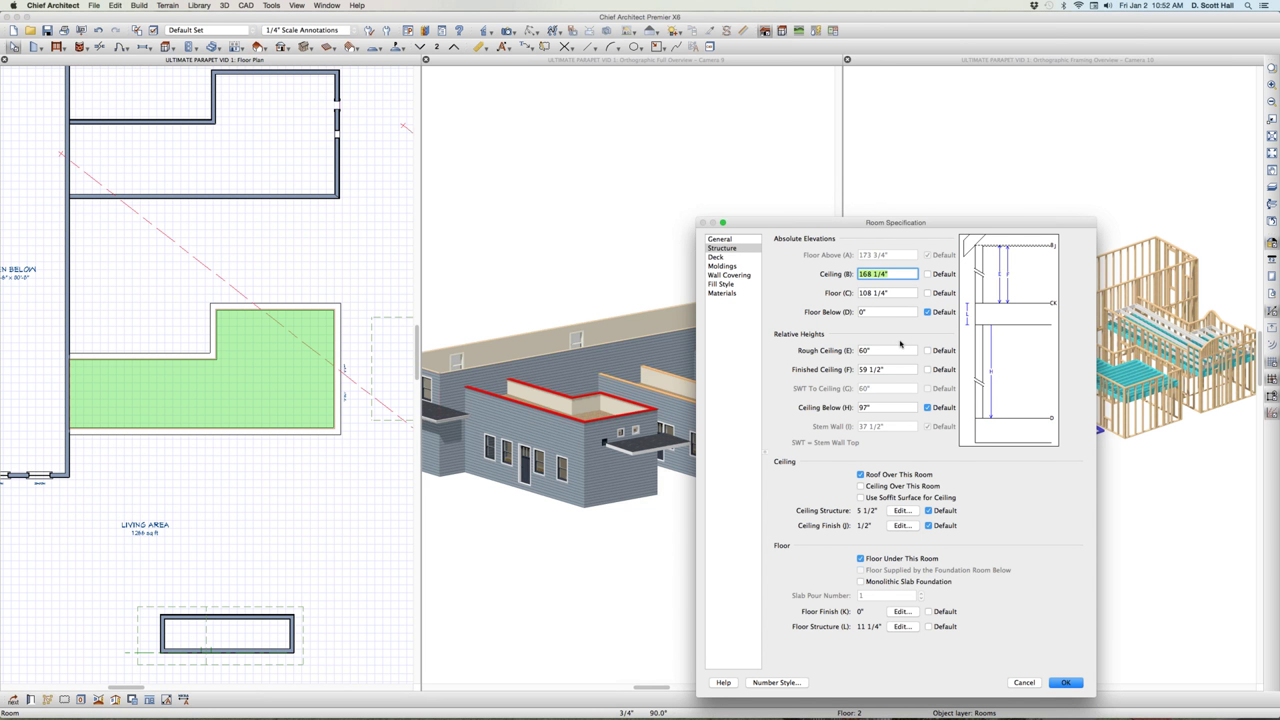
left_click(898, 350)
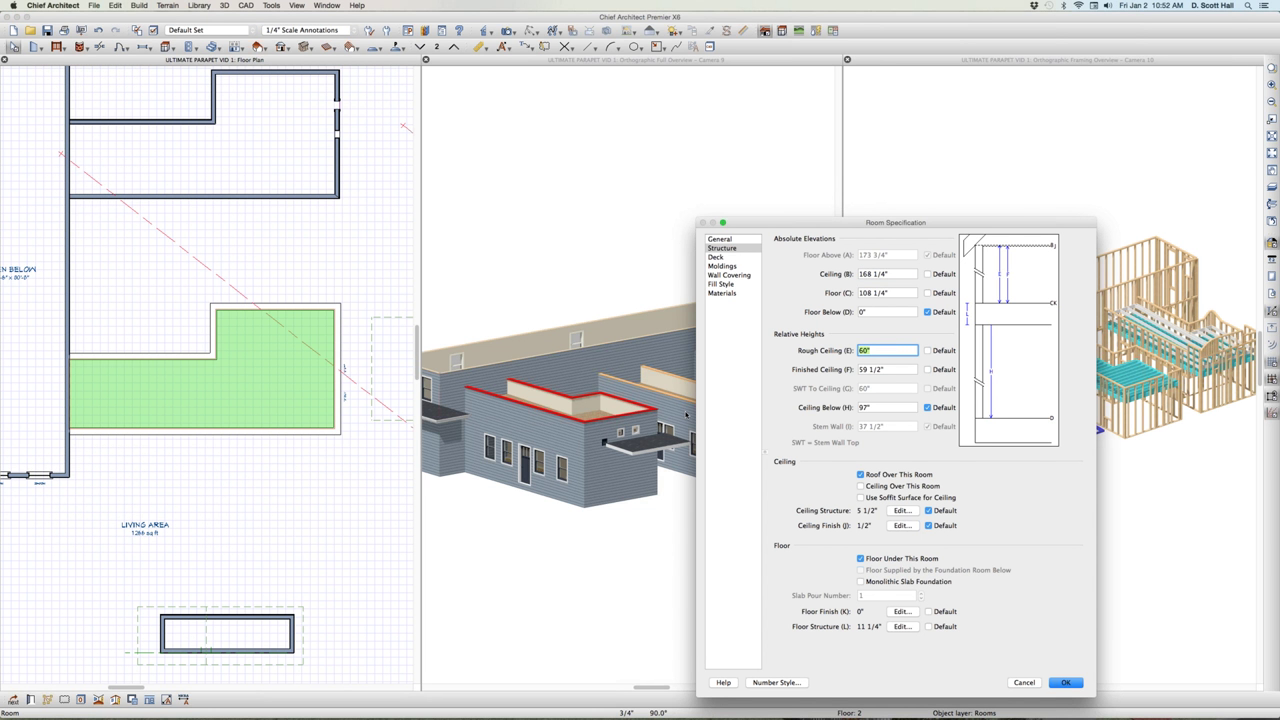
left_click(1024, 682)
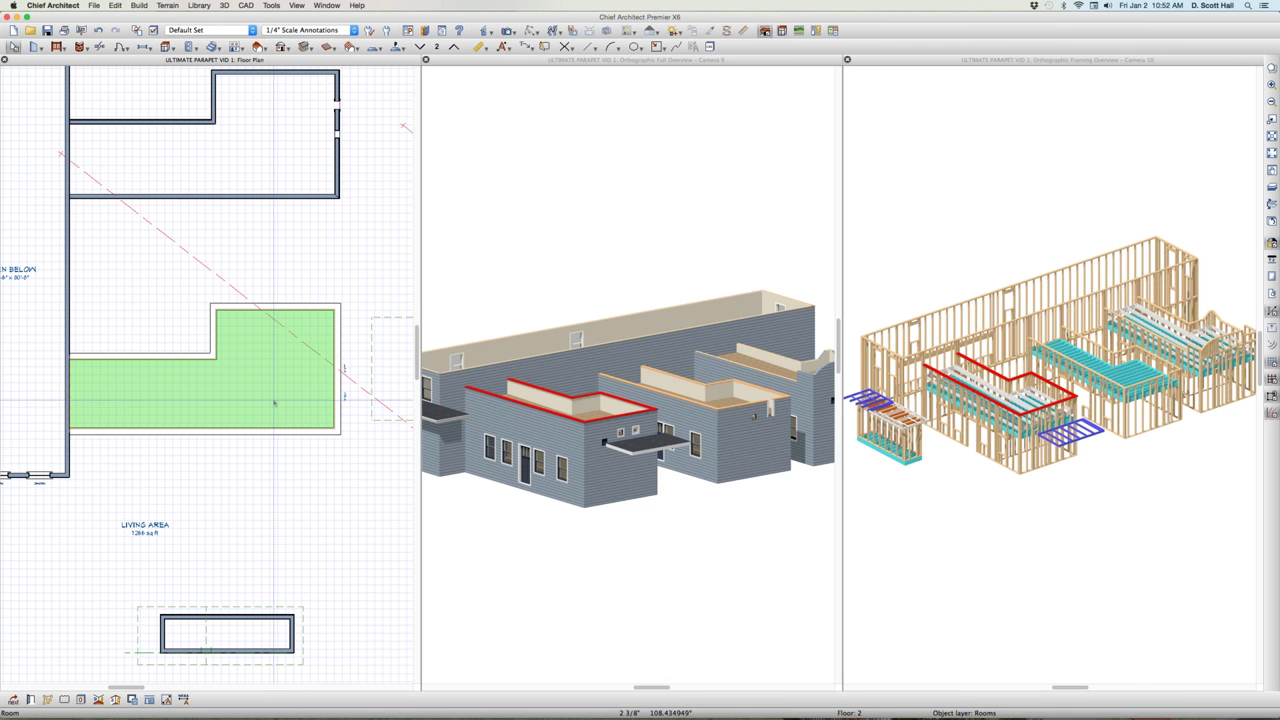
double_click(263, 379)
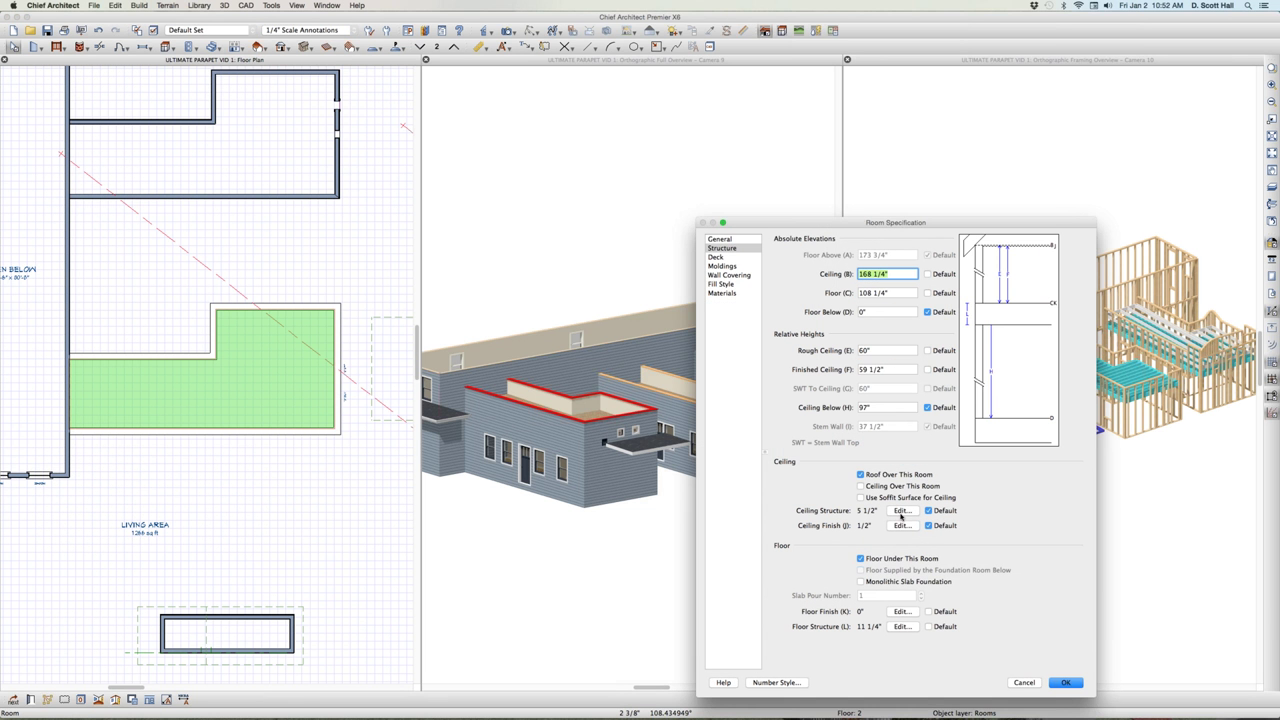
left_click(903, 627)
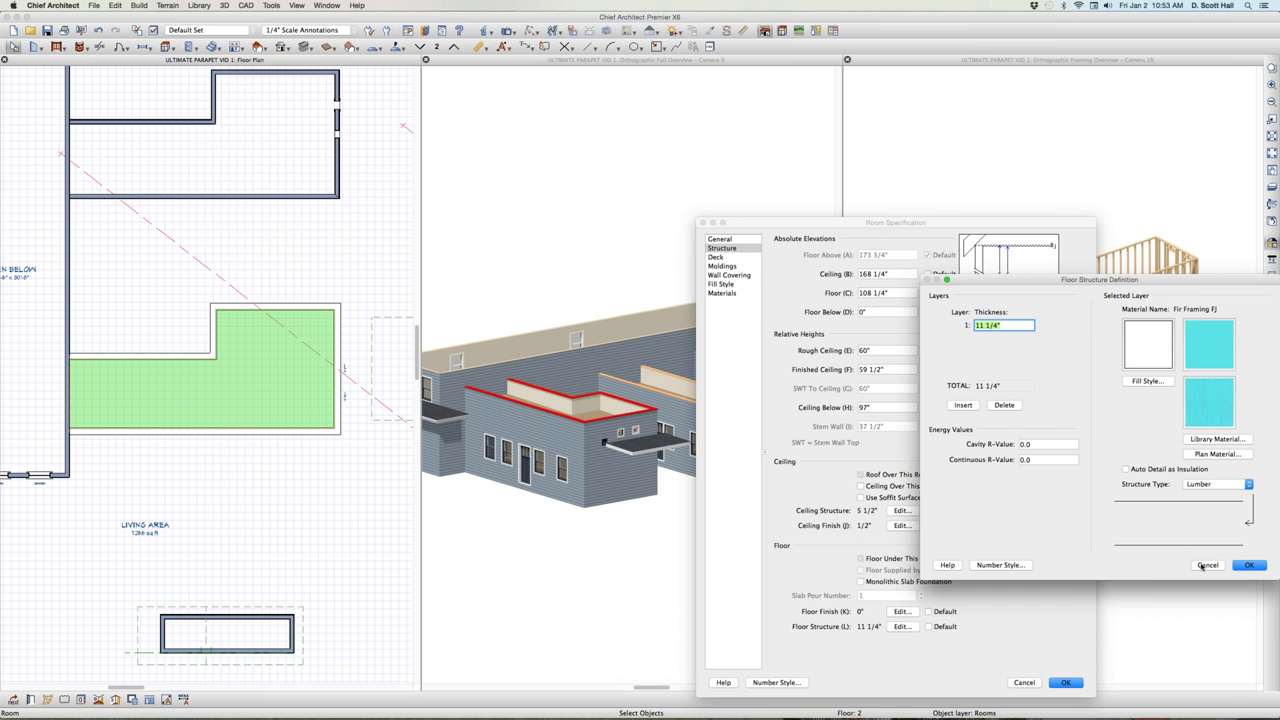
left_click(1205, 566)
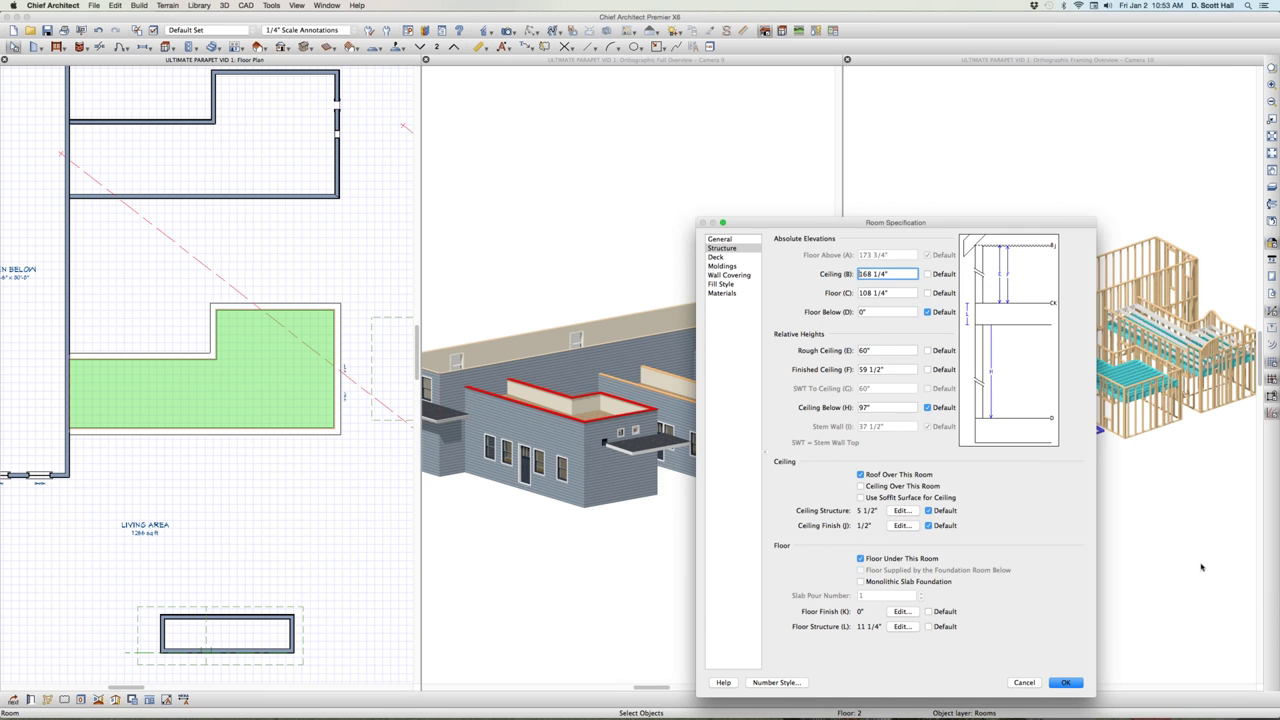
left_click(1065, 682)
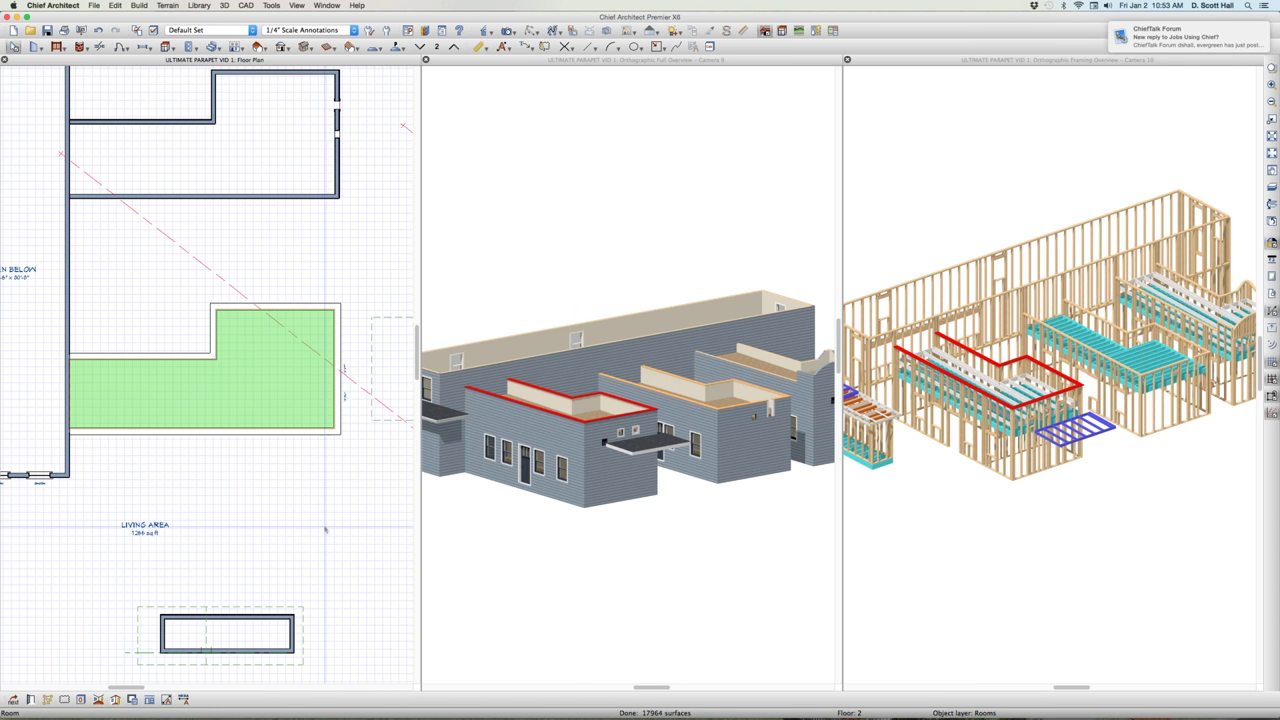
Step: Turn off Go Through Floor Below in the structure settings of the floor 2 parapet room's outer end wall
left_click(296, 506)
left_click(338, 385)
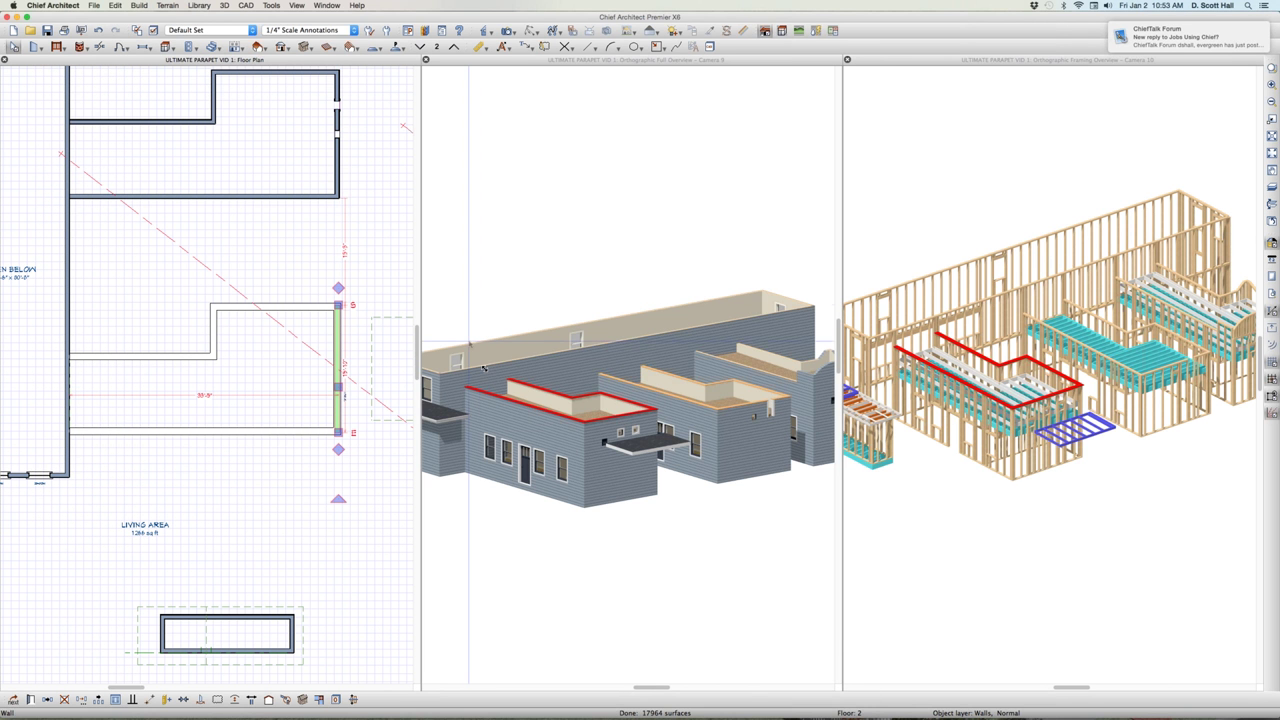
key("super+e")
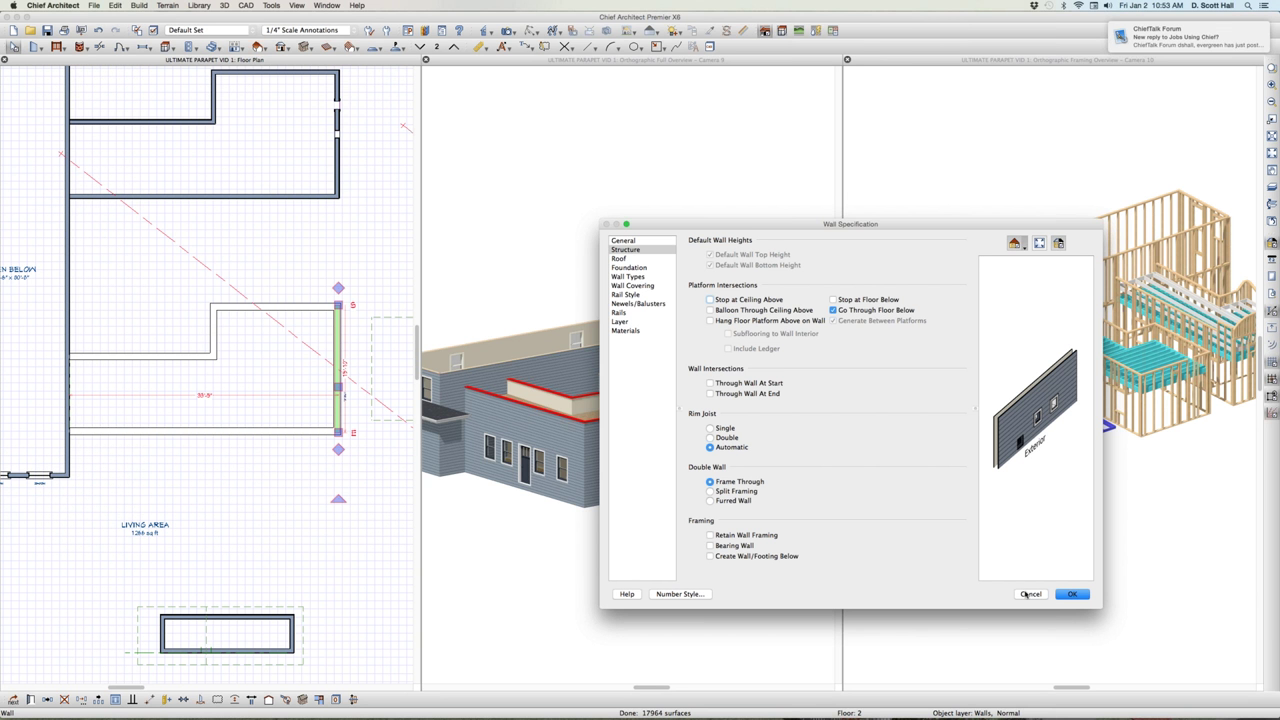
left_click(860, 310)
key("Return")
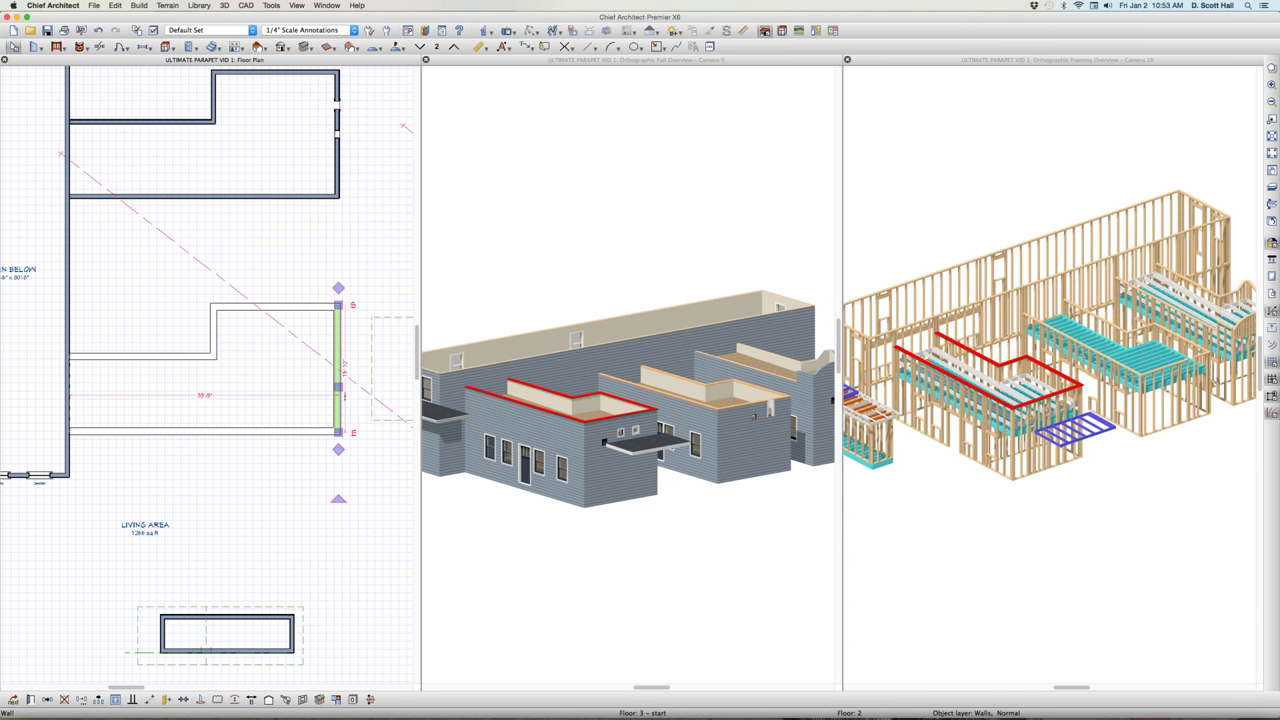
Step: Examine the end wall's stud framing and rim joist beside the blue canopy in the framing overview
scroll(1031, 440, "up", 5)
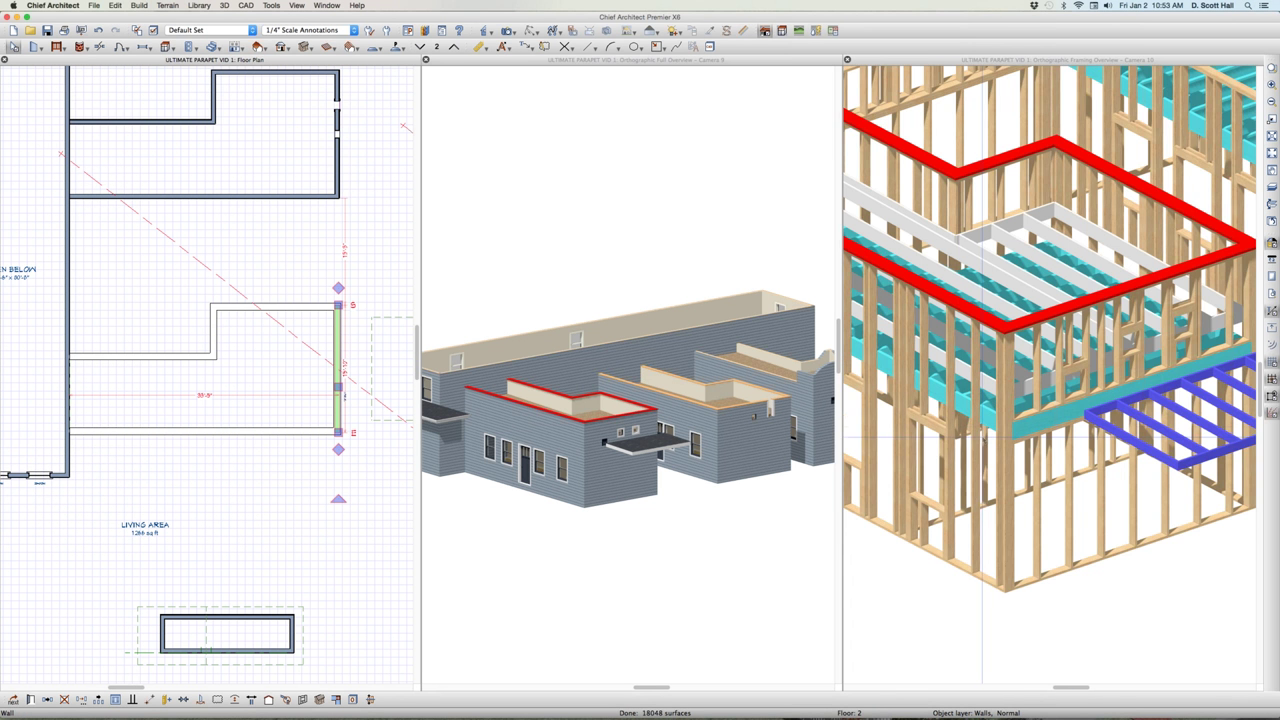
scroll(1045, 428, "up", 2)
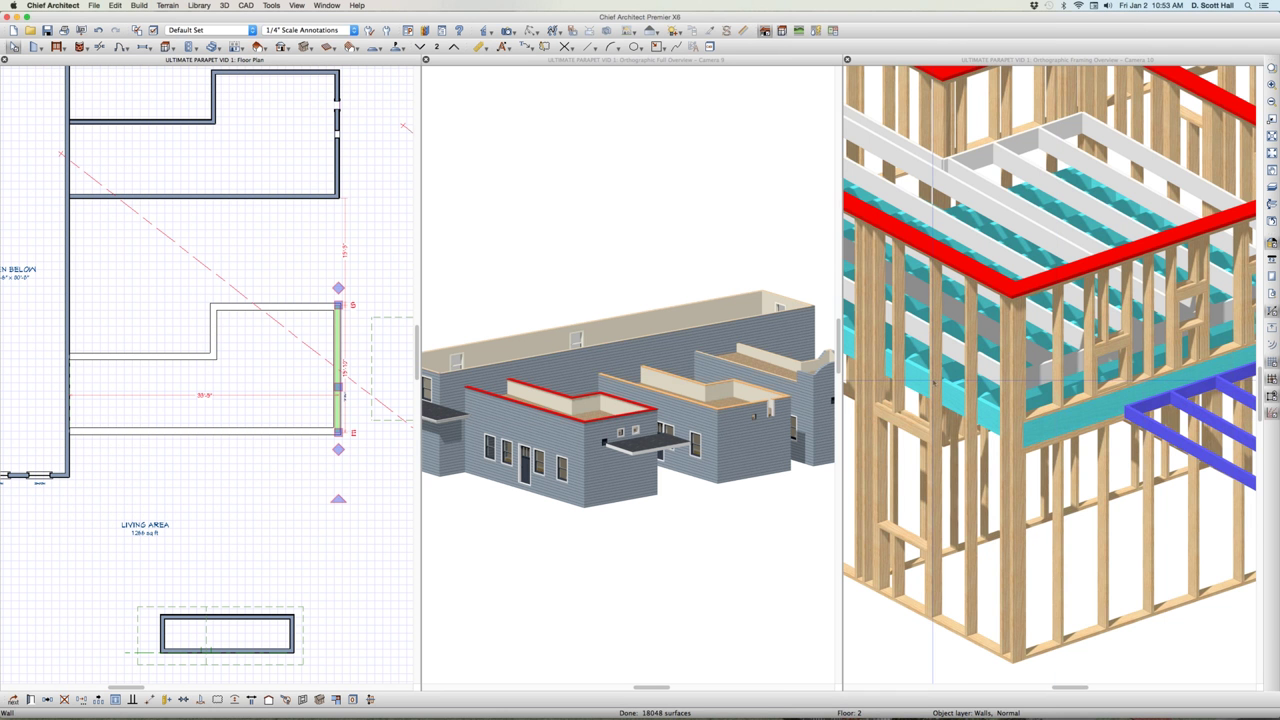
scroll(933, 380, "down", 2)
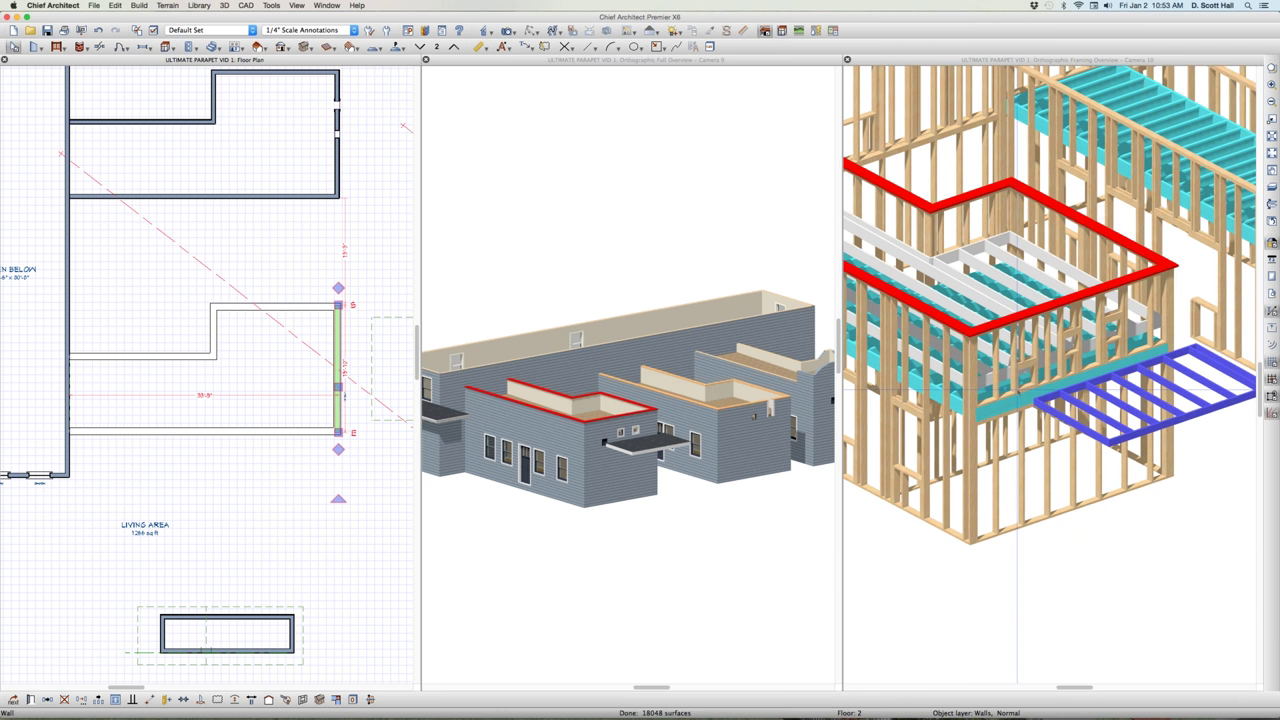
left_click(1017, 395)
left_click(996, 402)
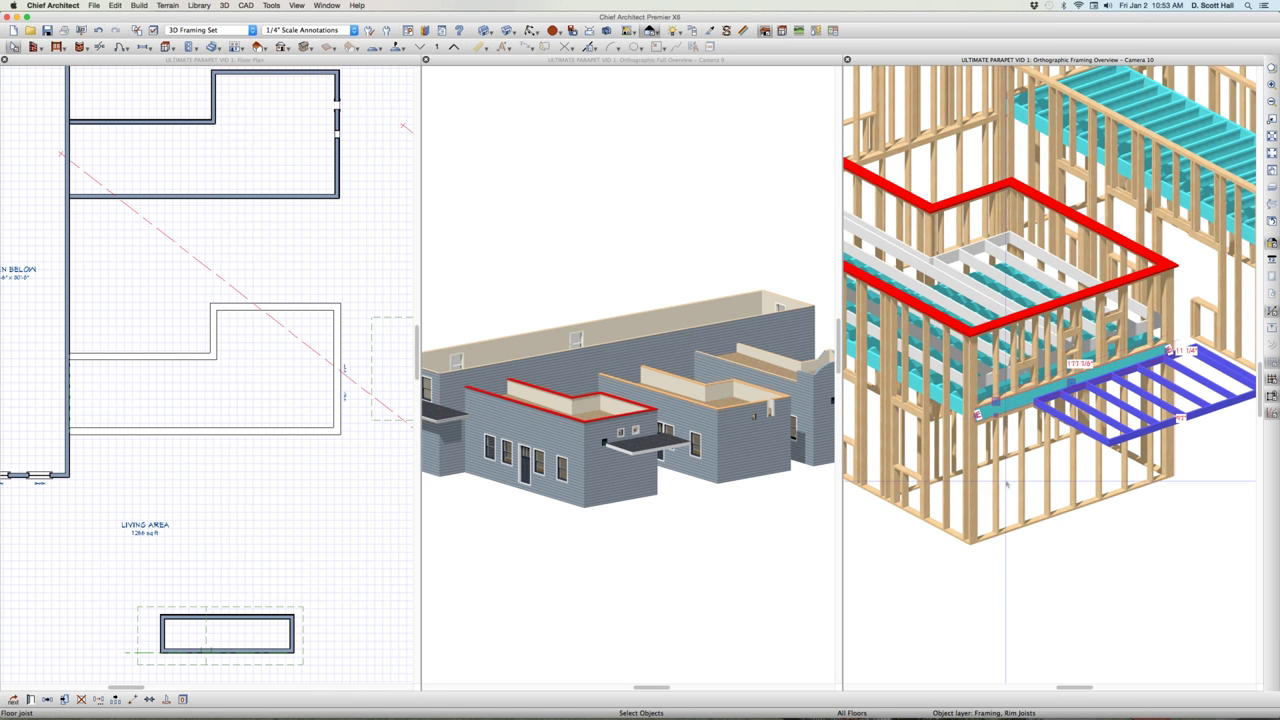
Step: Pick the Desert Tan material from the red-capped building's roof and apply it to the small canopy roof beside its end wall
left_click(615, 405)
left_click(680, 406)
key("Escape")
middle_click_drag(626, 437, 610, 491)
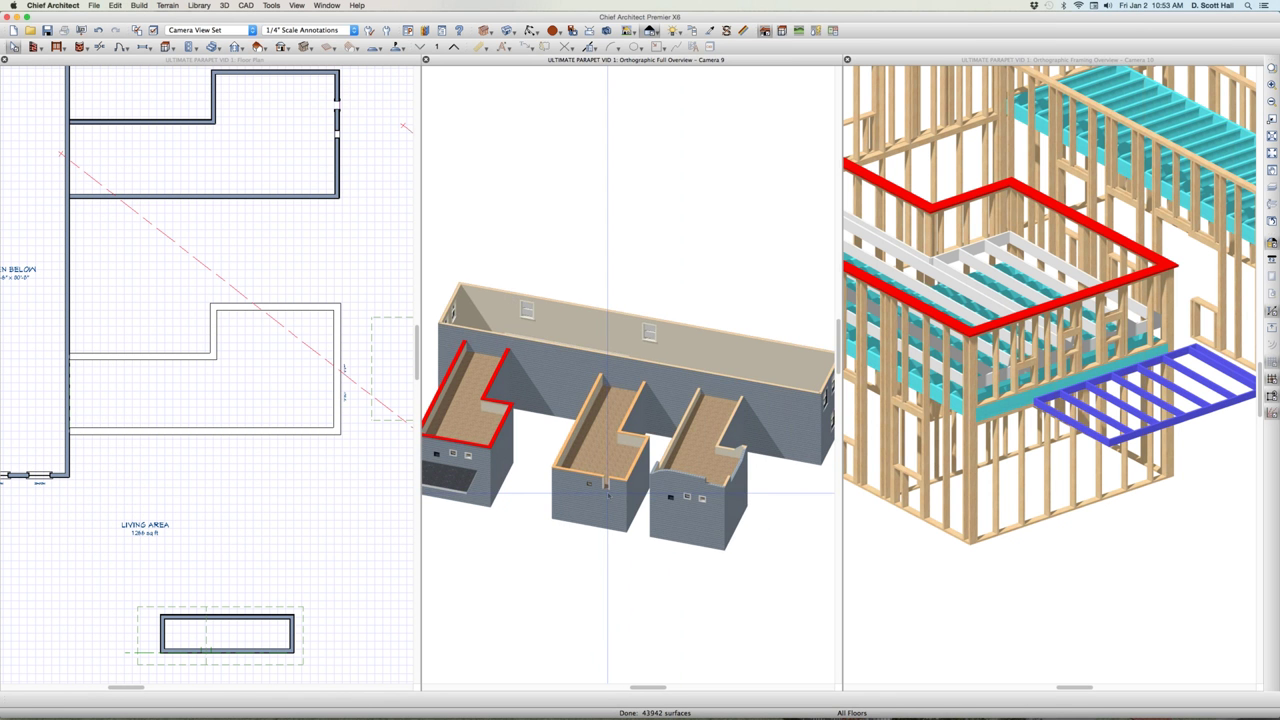
middle_click_drag(600, 548, 738, 534)
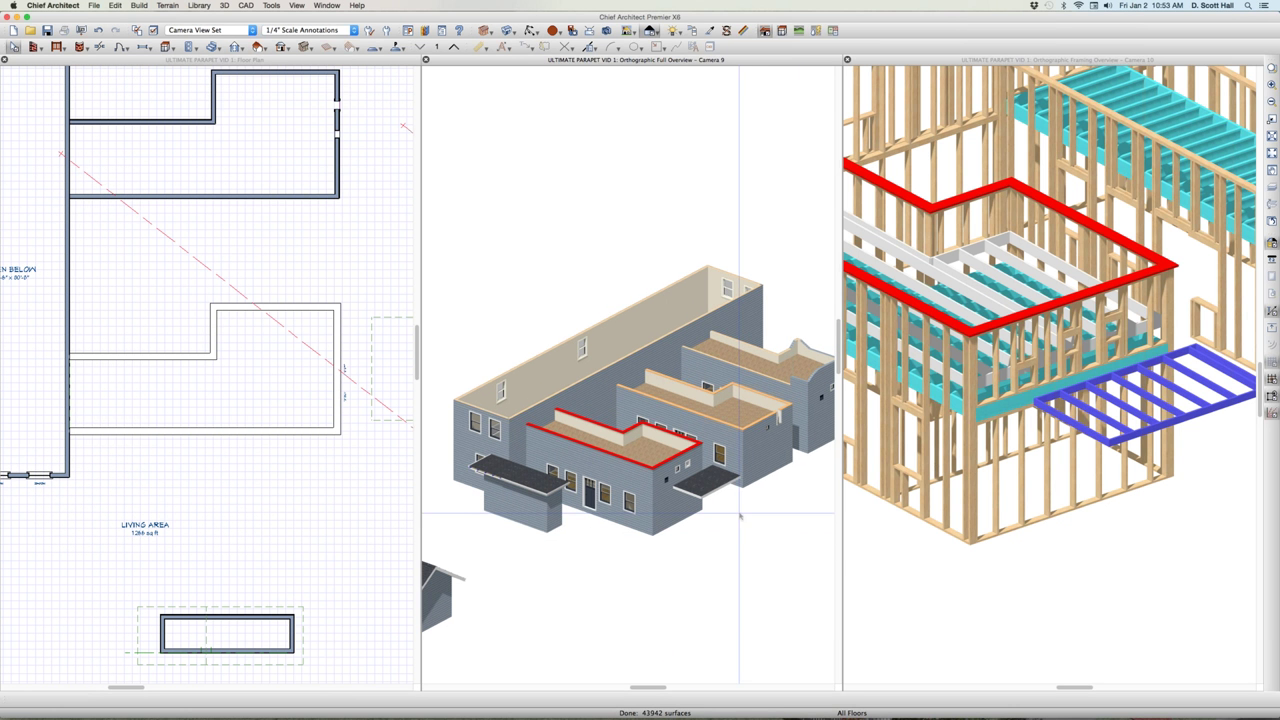
key("e")
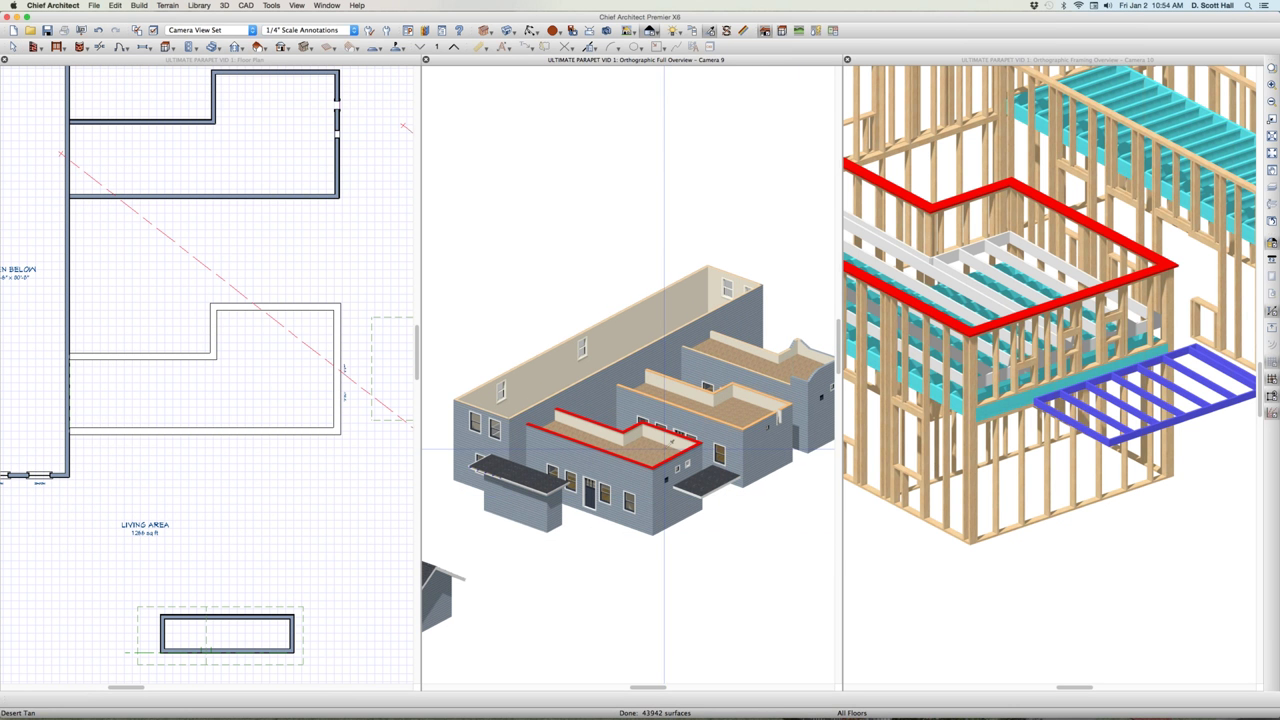
left_click(657, 447)
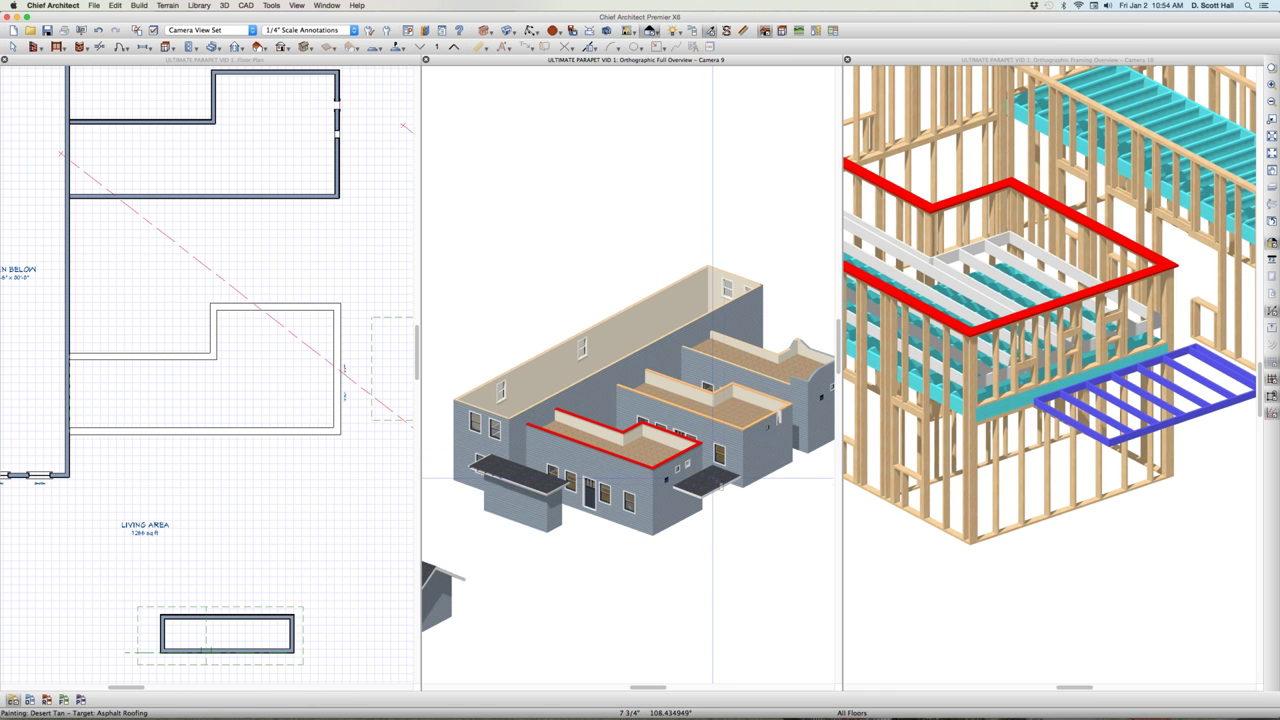
scroll(712, 478, "up", 2)
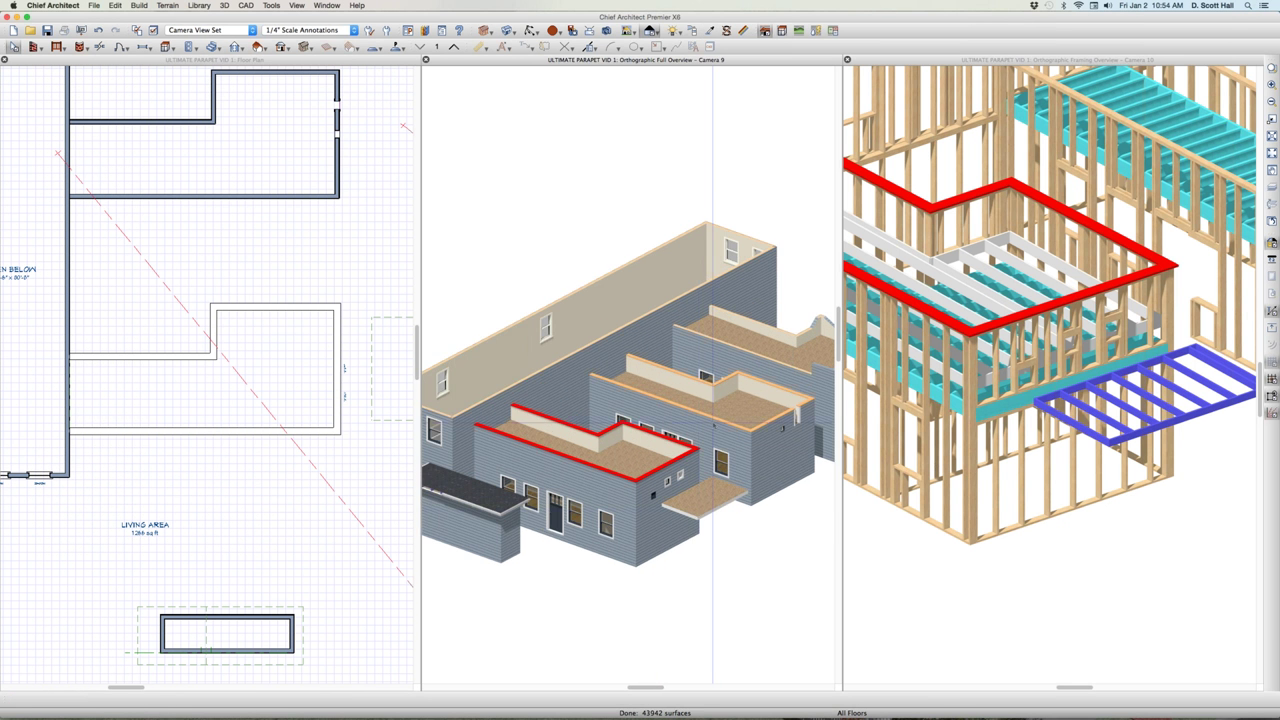
Step: Compare the canopy and parapet roof planes in the exterior overview with the rafters and floor joists in the framing overview
left_click(702, 492)
scroll(703, 493, "up", 2)
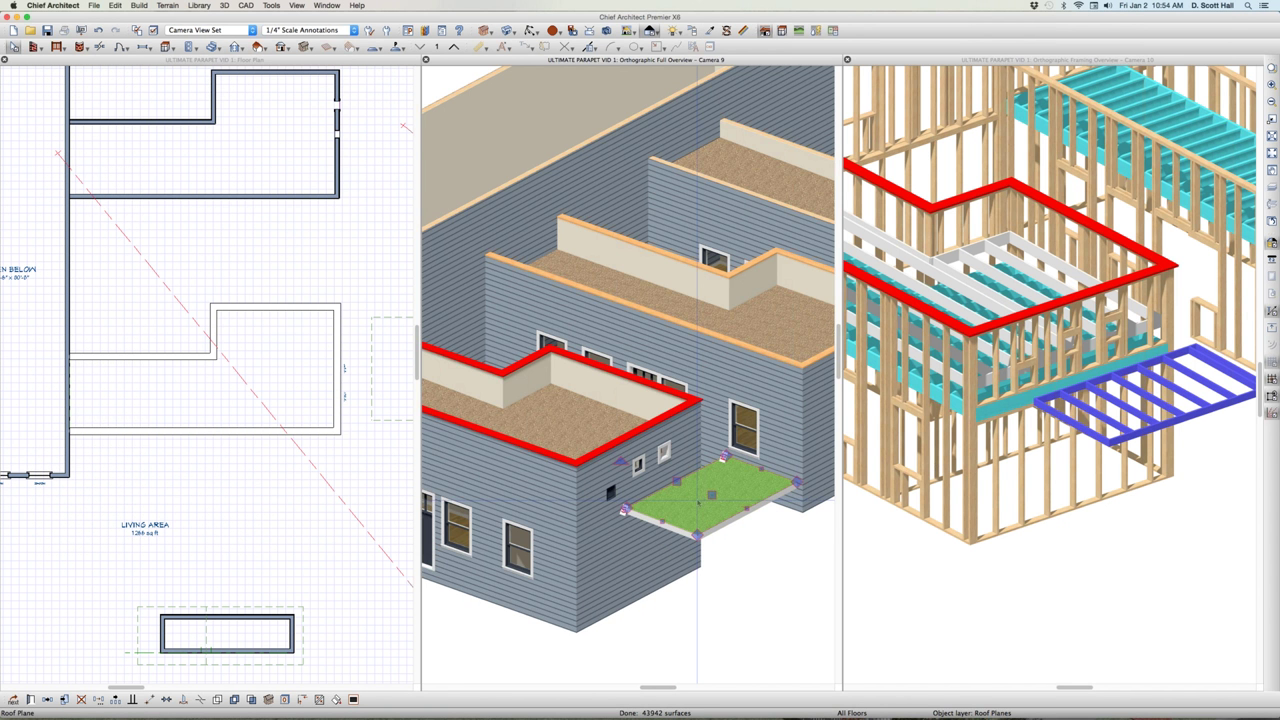
left_click(578, 412)
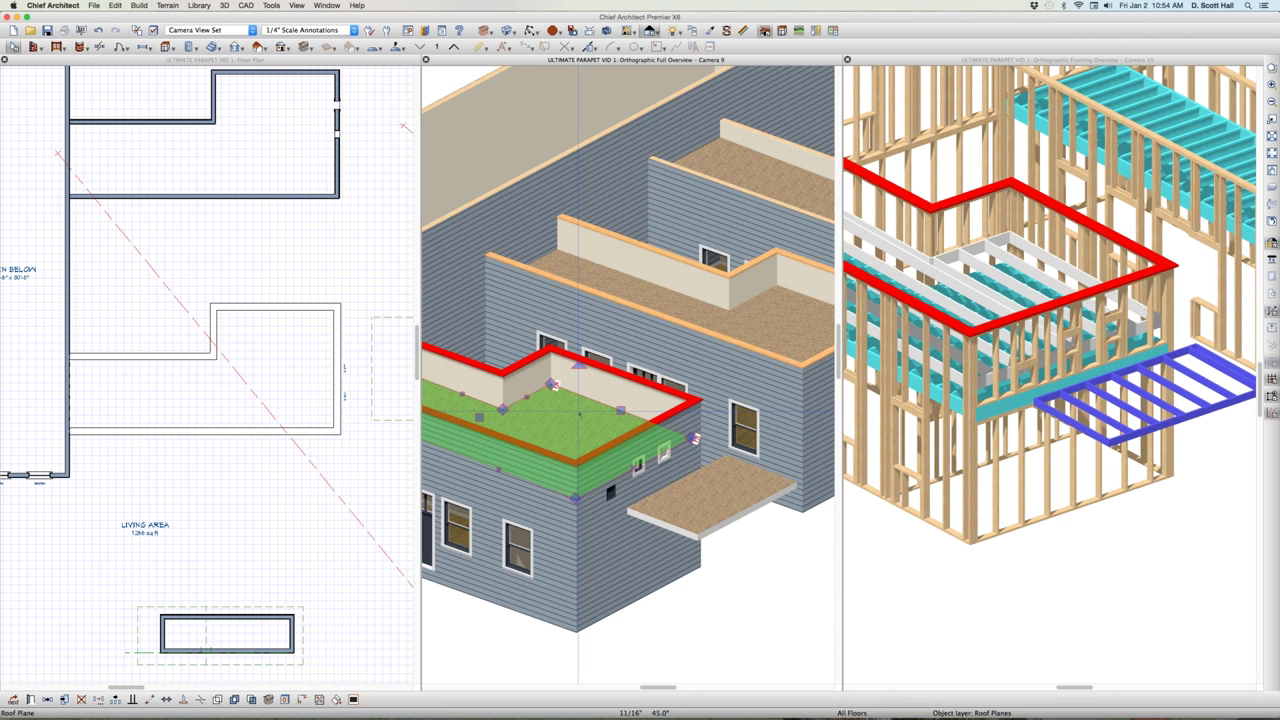
left_click(1082, 384)
scroll(1082, 382, "down", 2)
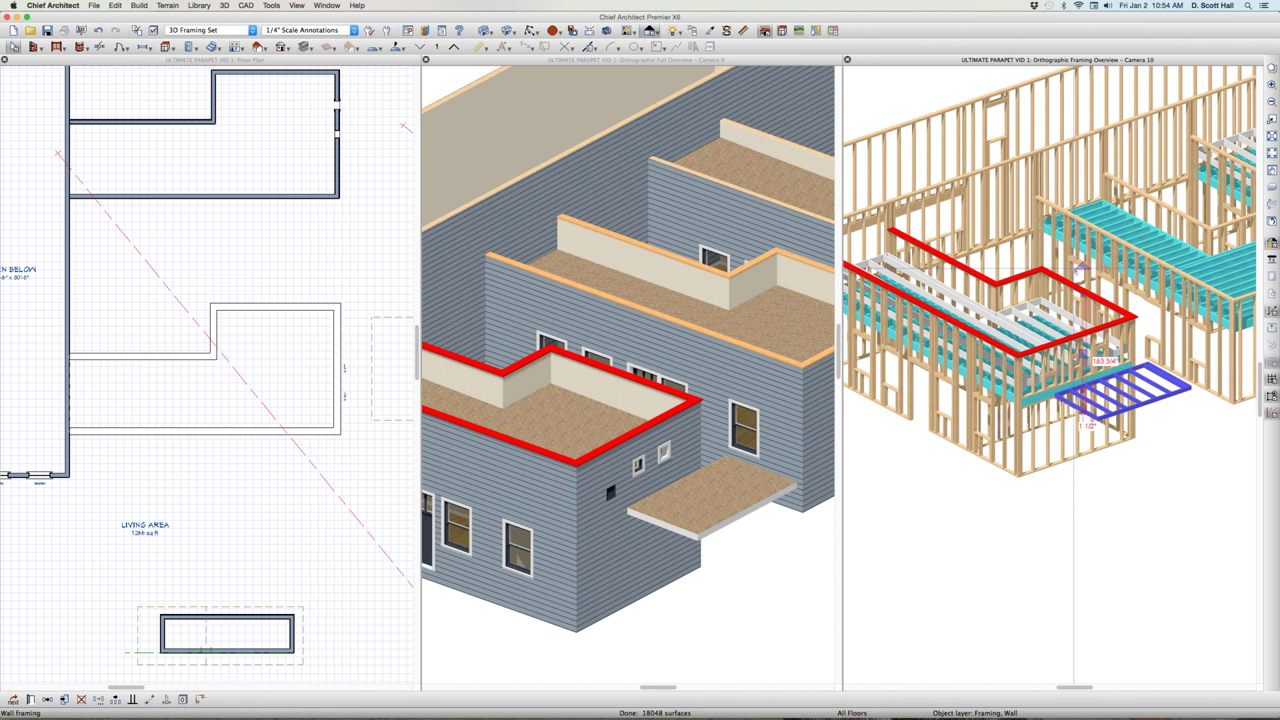
scroll(1210, 265, "up", 3)
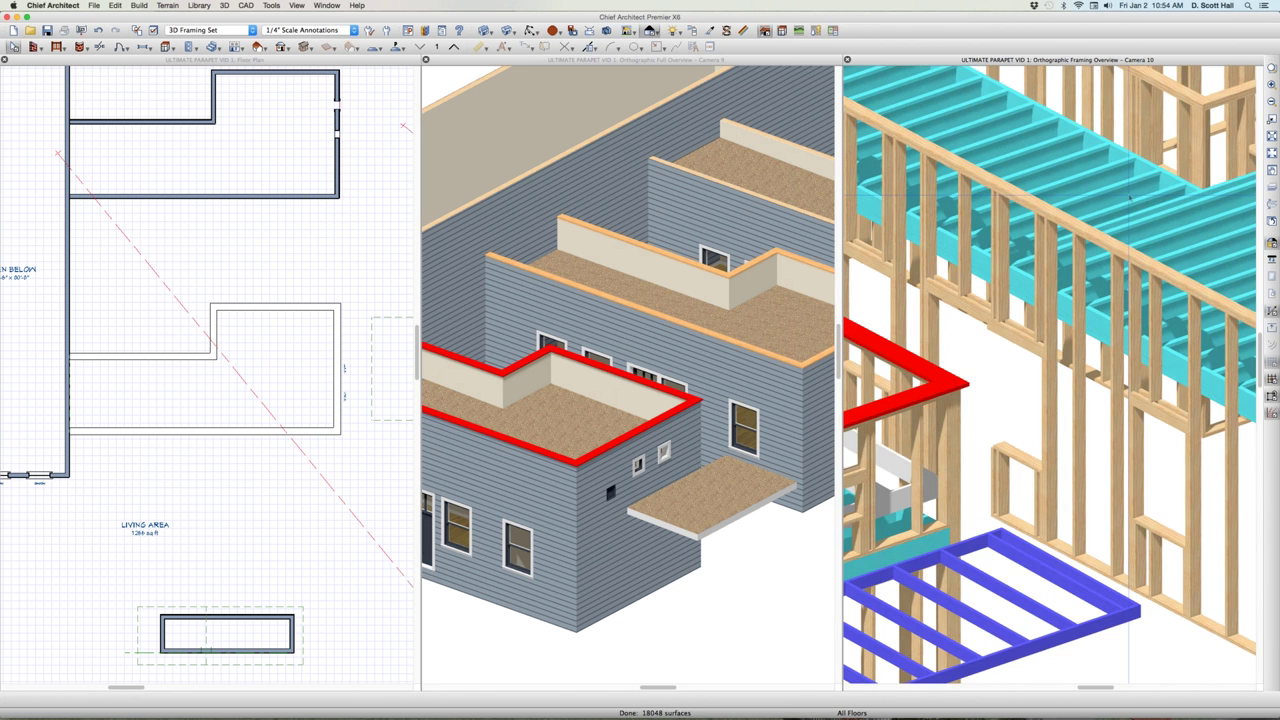
scroll(1130, 198, "down", 3)
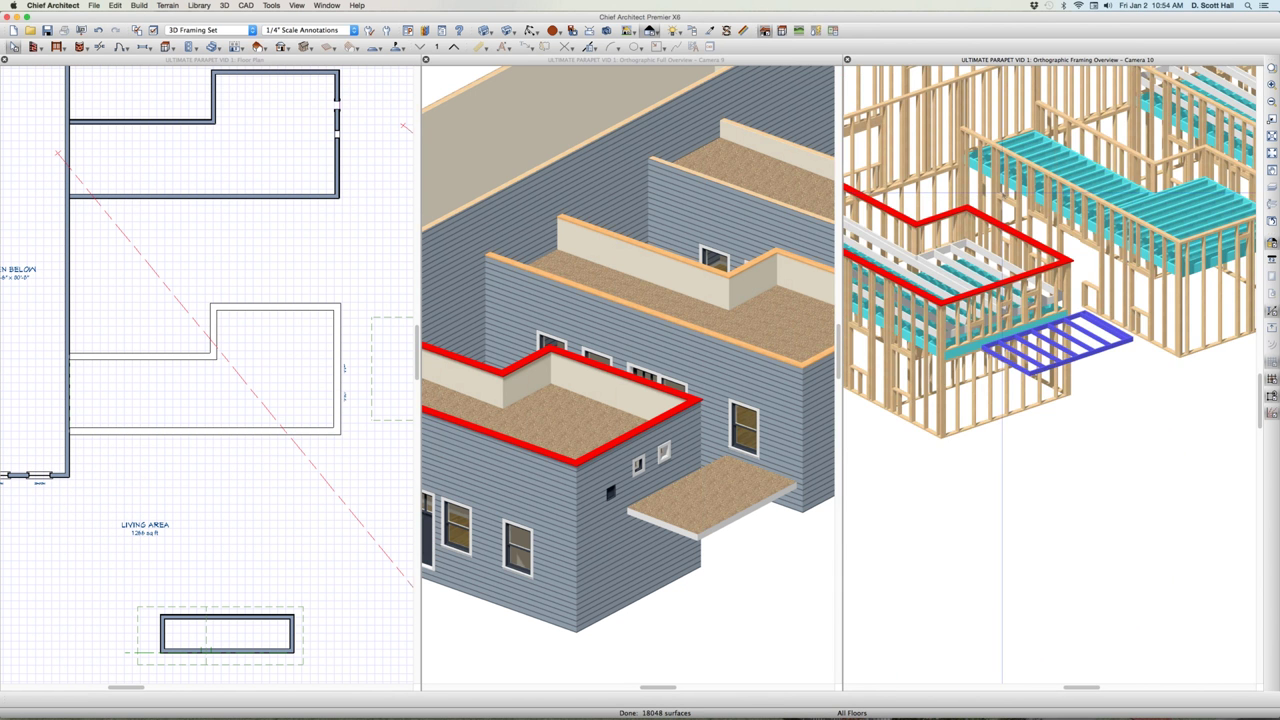
scroll(1004, 195, "up", 4)
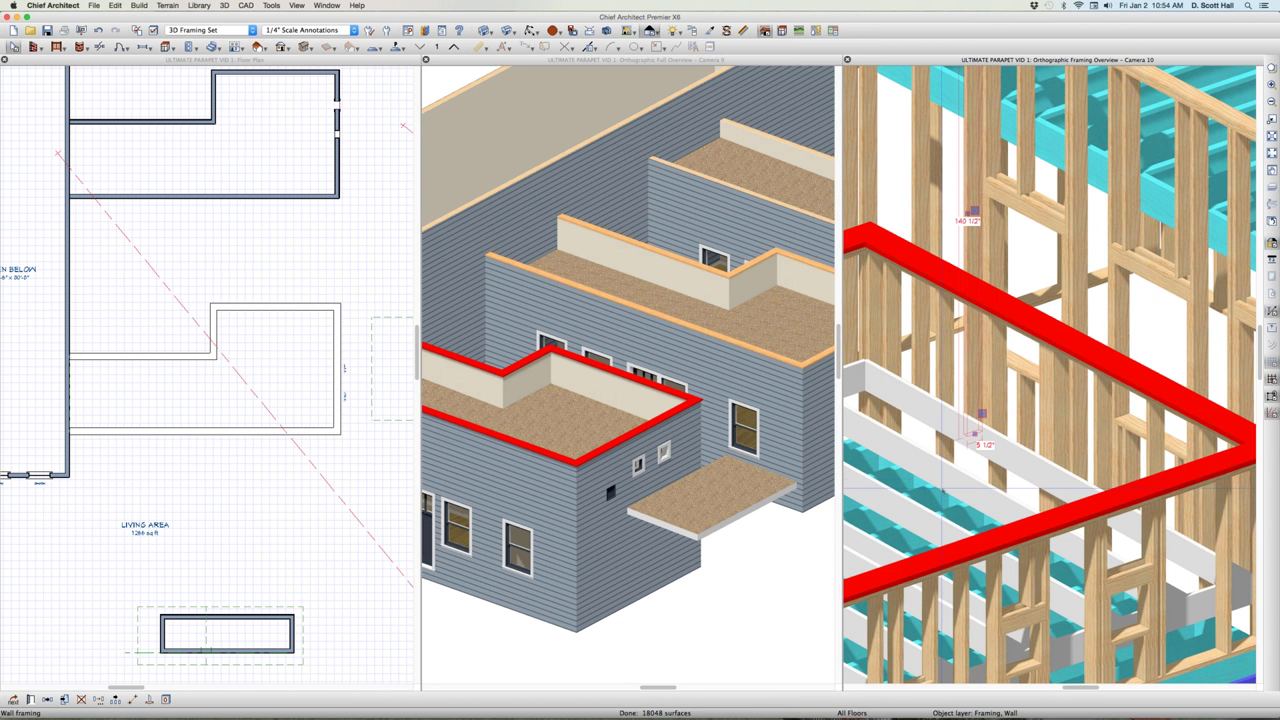
scroll(931, 397, "down", 4)
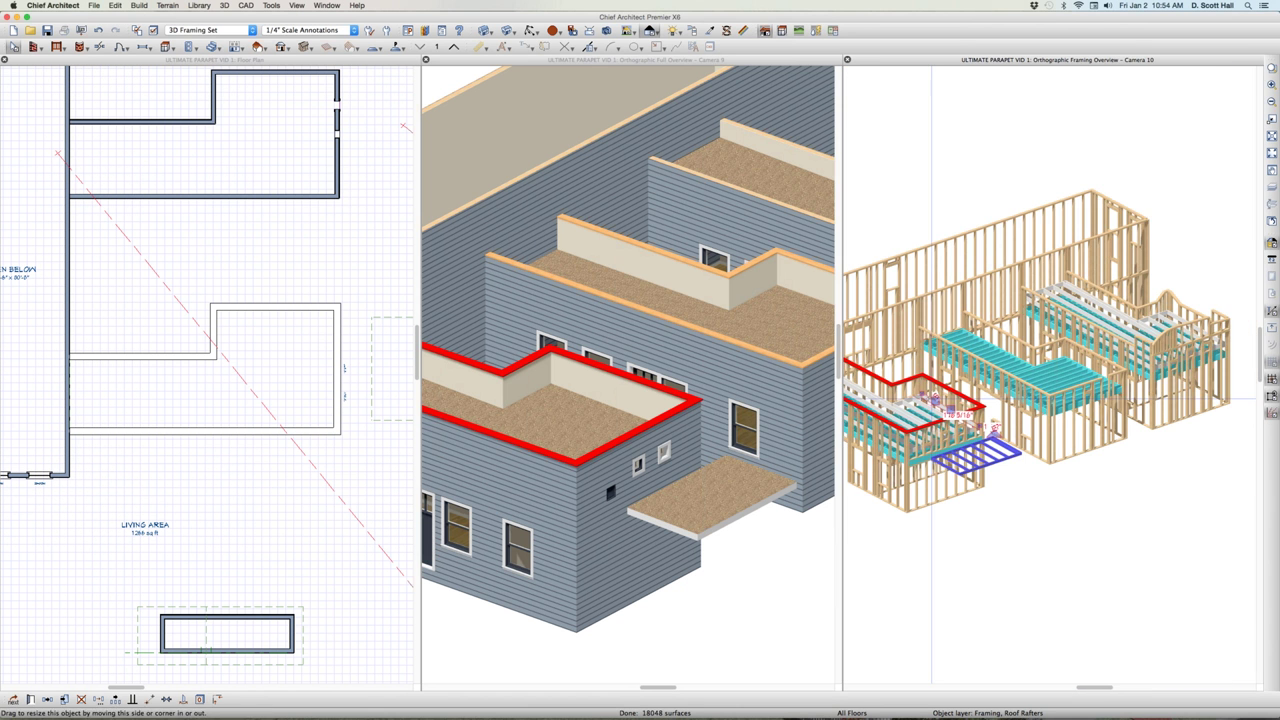
scroll(970, 470, "up", 2)
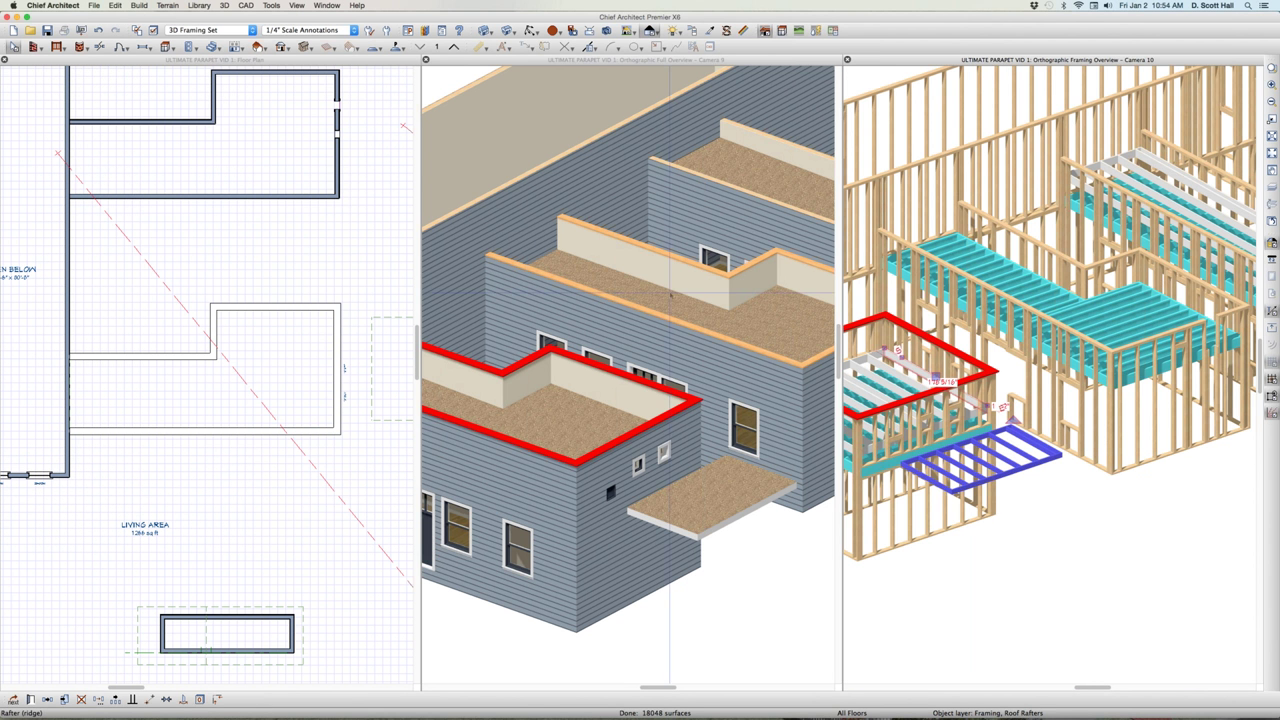
Step: Close the exterior 3D overview and tile the floor plan beside the framing overview
left_click(752, 428)
key("super+w")
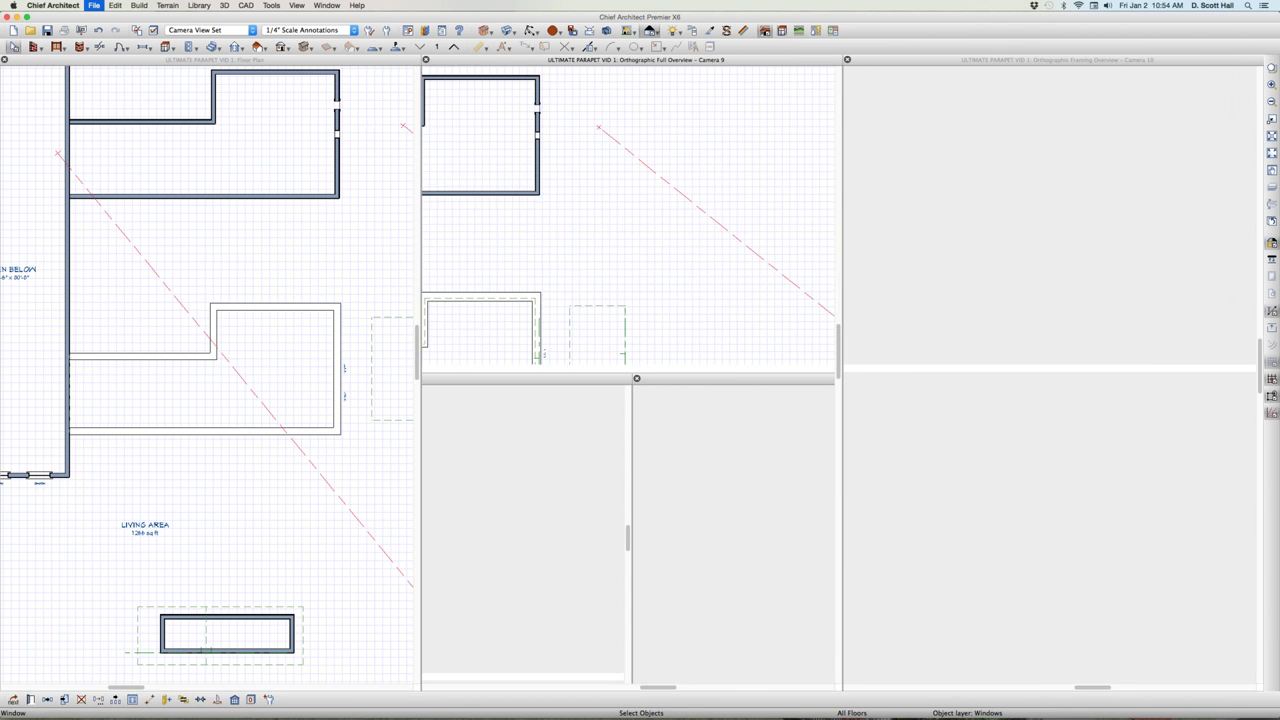
scroll(415, 310, "down", 2)
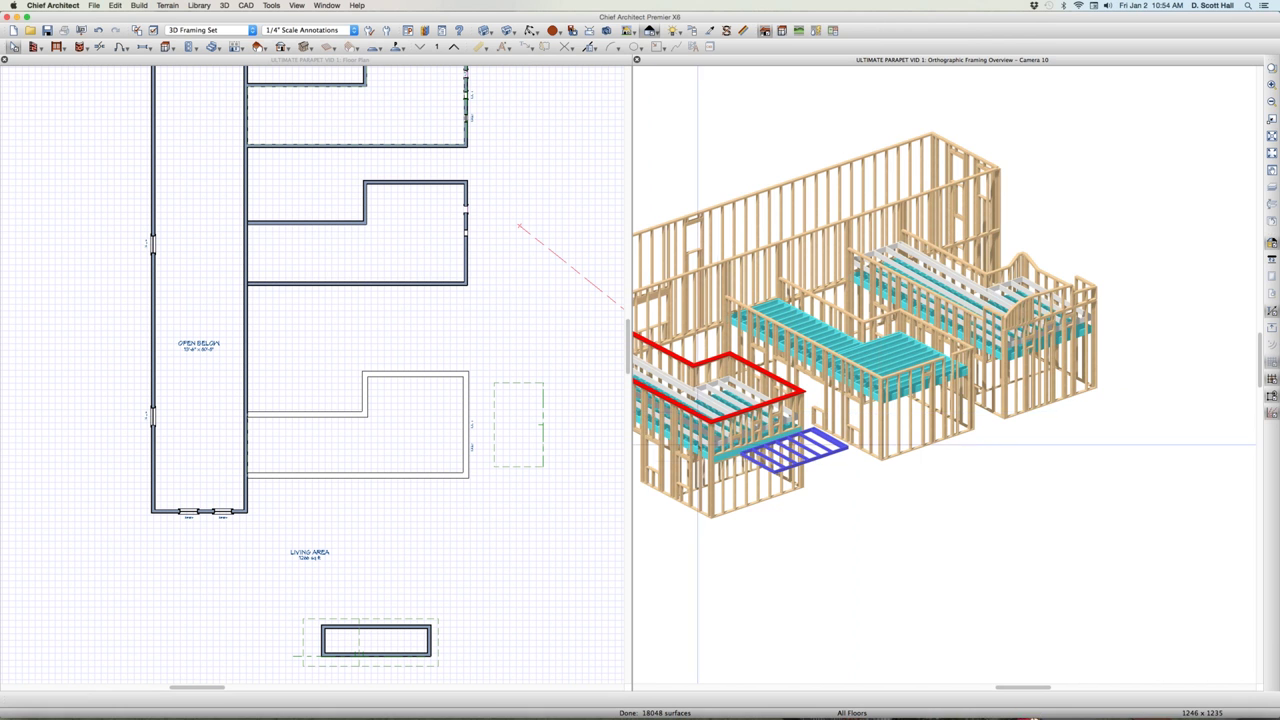
scroll(825, 420, "up", 2)
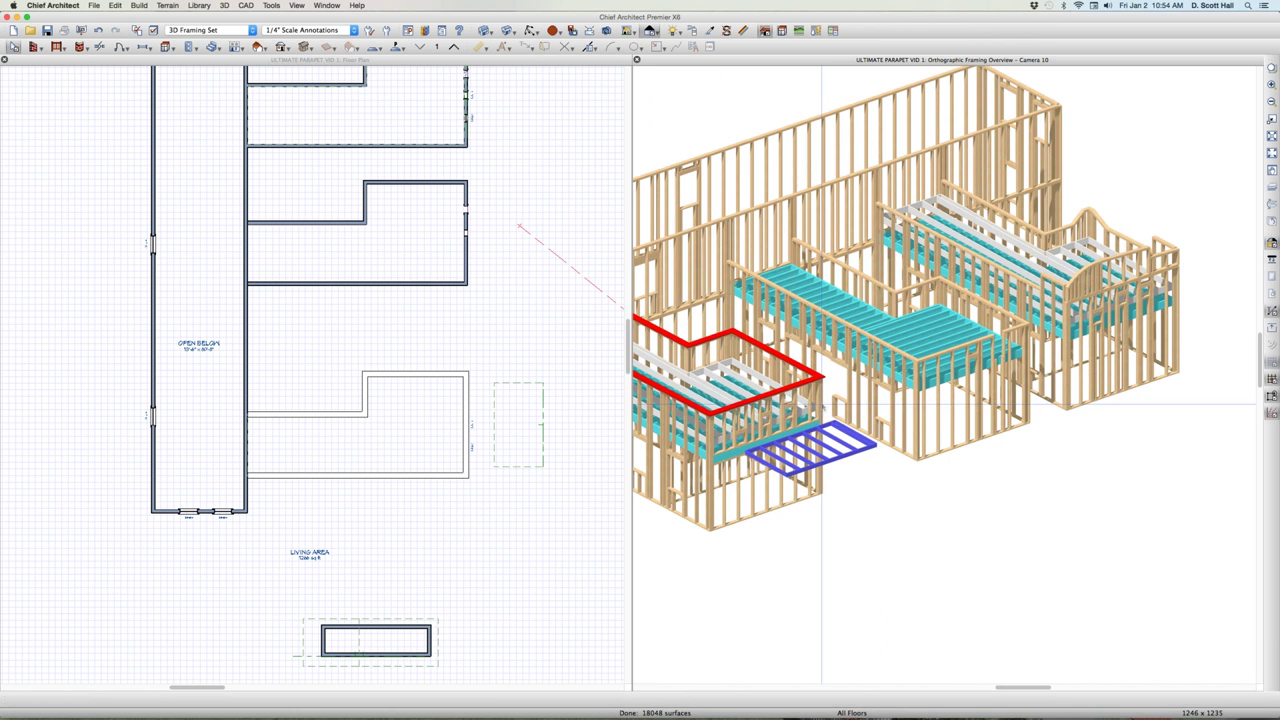
Step: Turn off Soffits in the roof layers of the canopy roof plane on floor 2 and check its exposed framing
left_click(521, 381)
key("super+e")
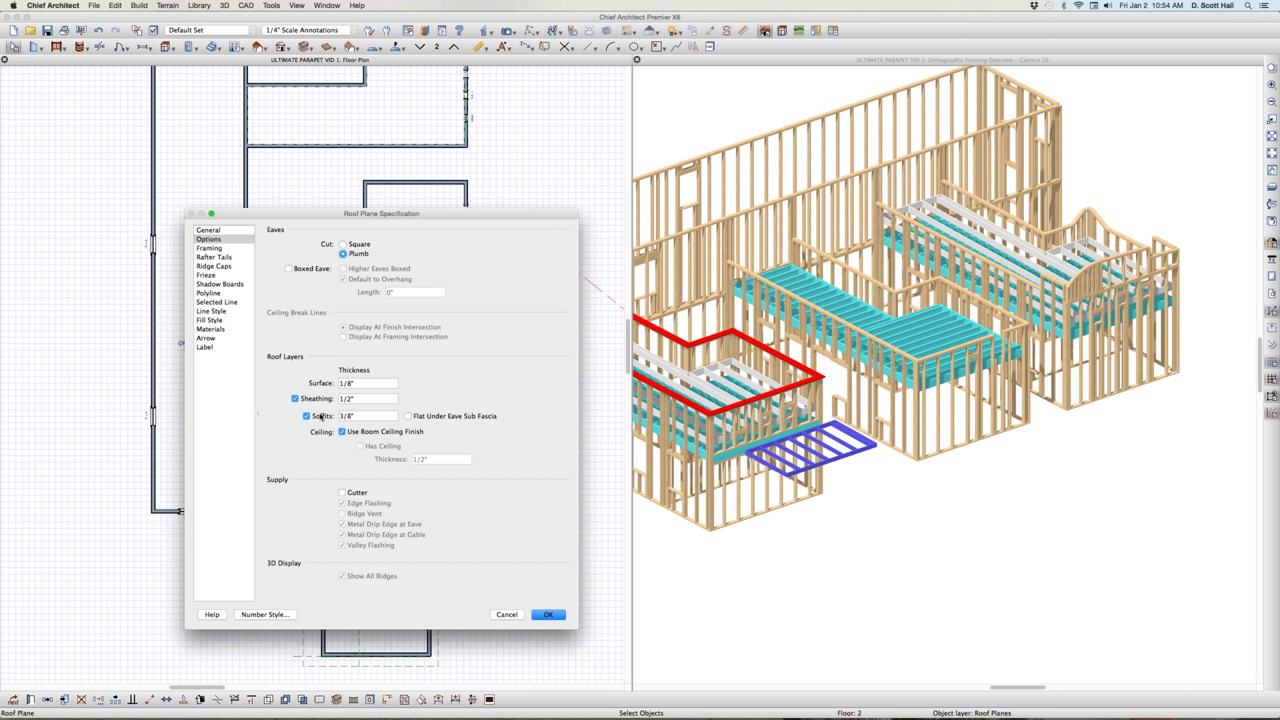
left_click(321, 416)
key("Return")
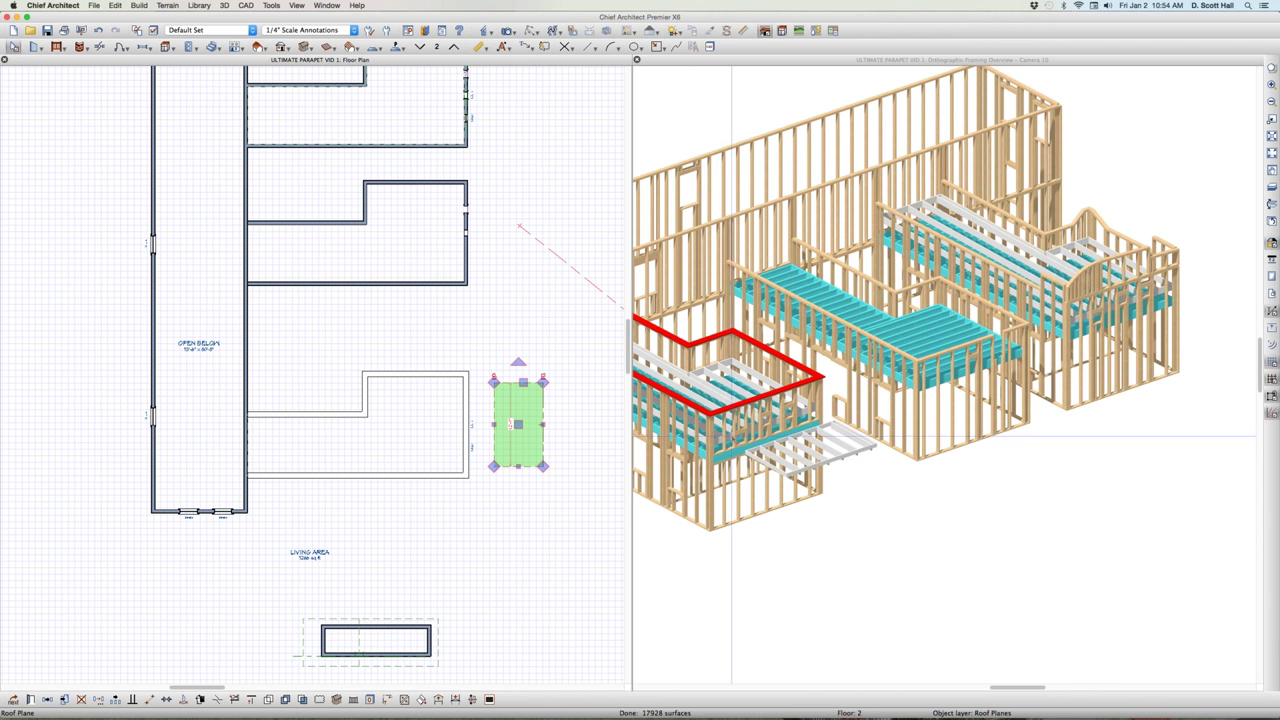
scroll(736, 434, "up", 4)
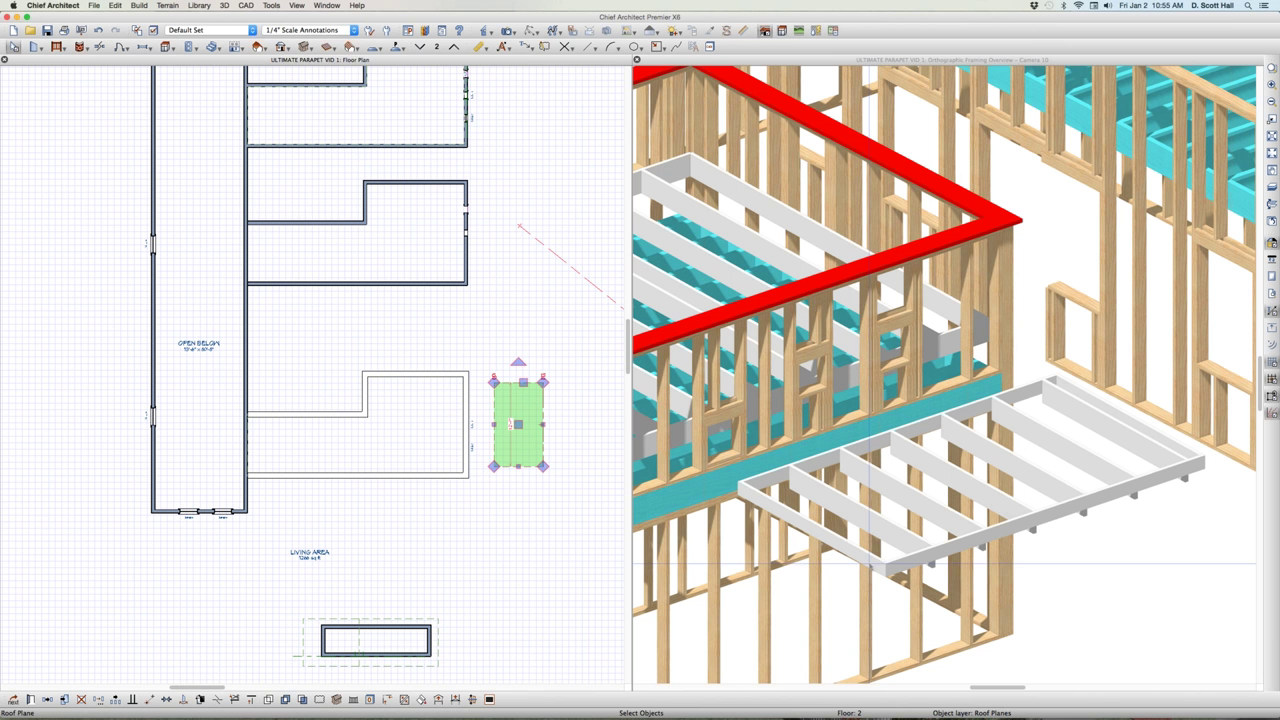
Step: Create a full camera view from floor 1, aimed up at the red-capped building's corner and the underside of its canopy
left_click(495, 605)
scroll(364, 510, "down", 3)
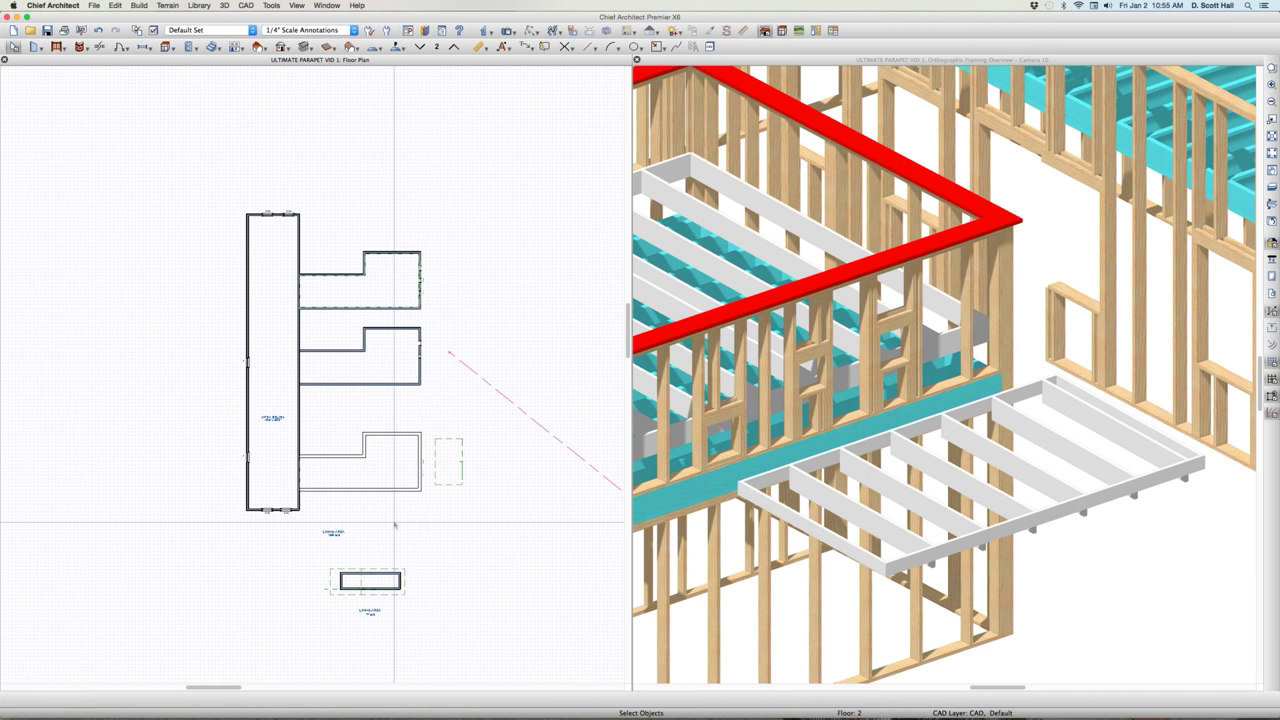
key("Page_Down")
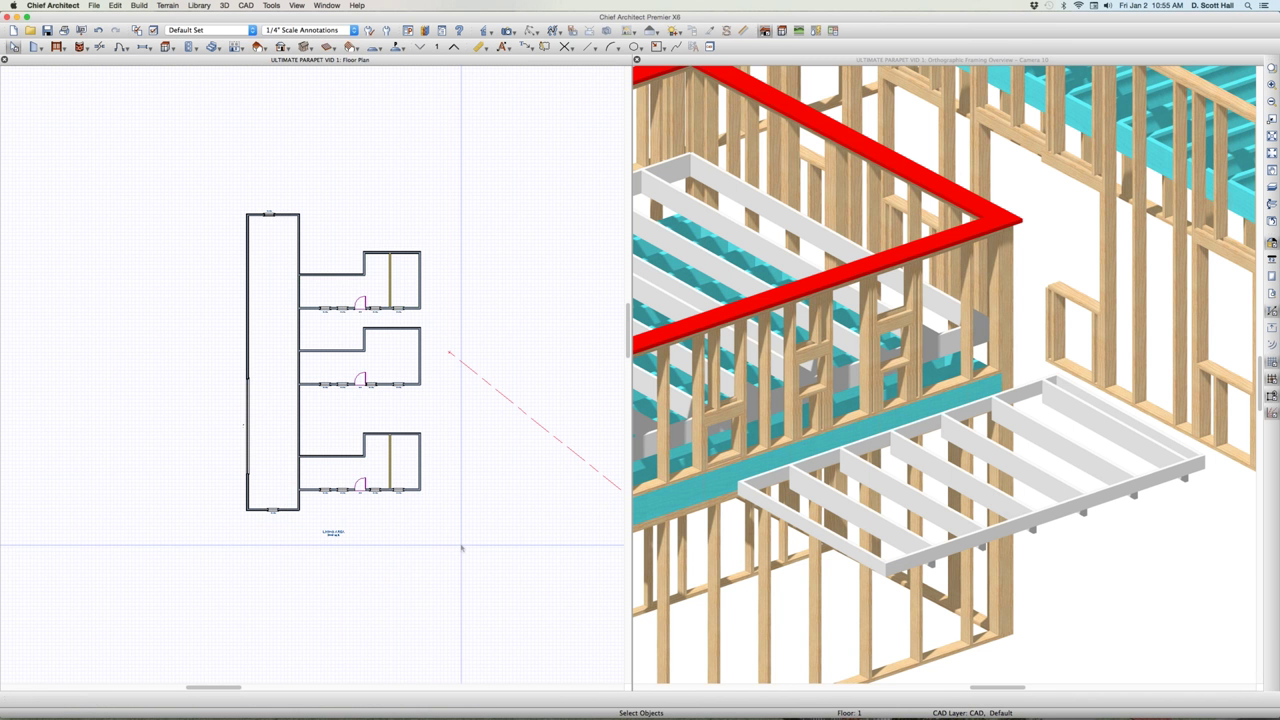
key("c")
left_click_drag(513, 519, 389, 441)
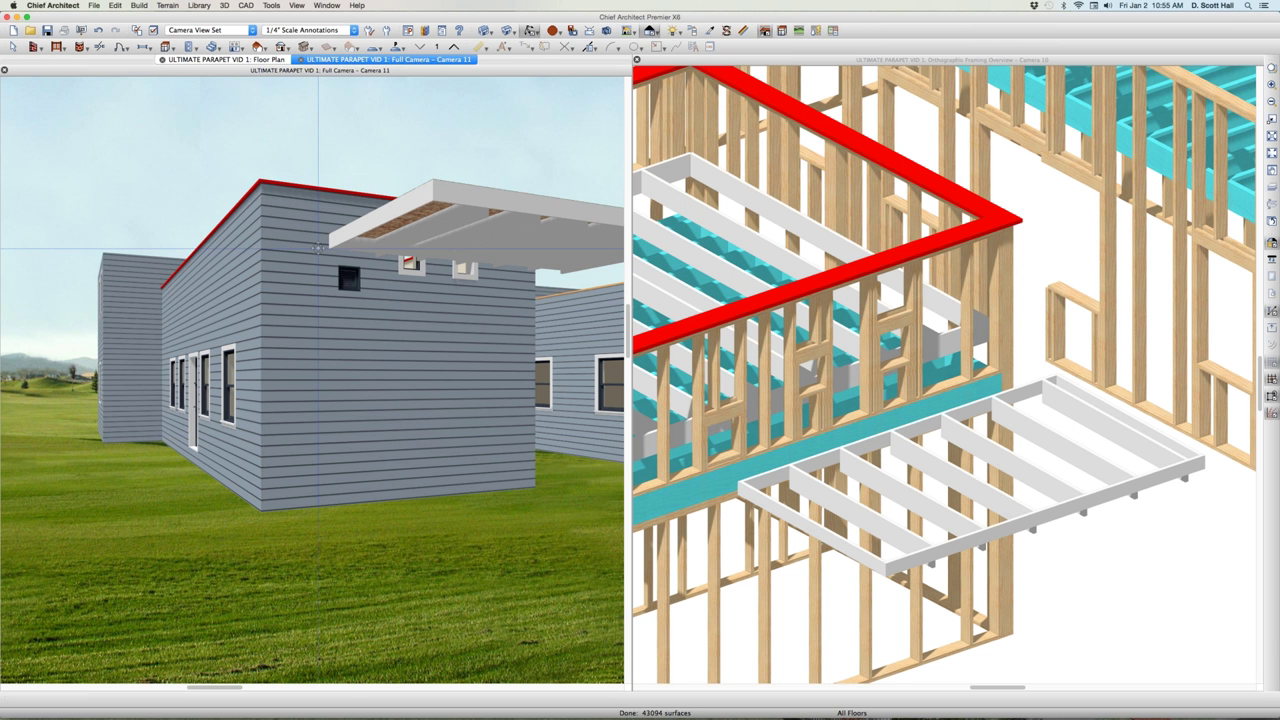
scroll(437, 212, "up", 4)
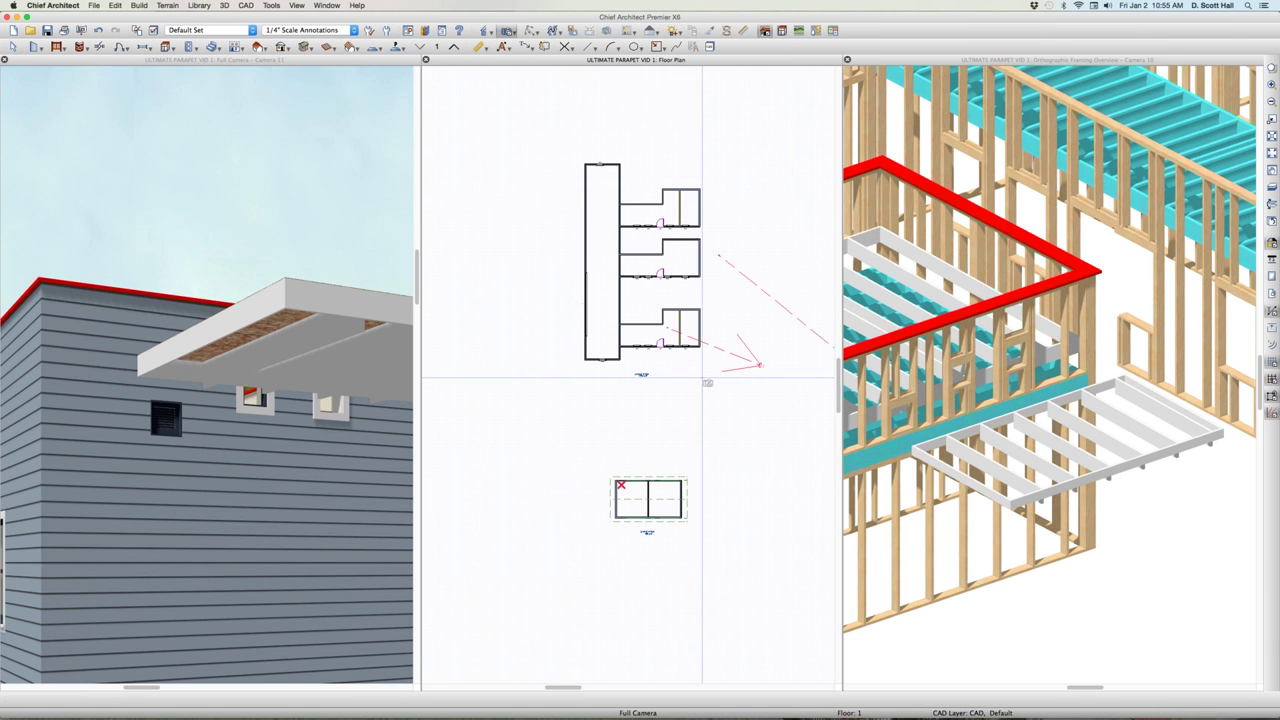
Step: Turn Soffits back on for the canopy roof plane on floor 2
scroll(707, 382, "down", 3)
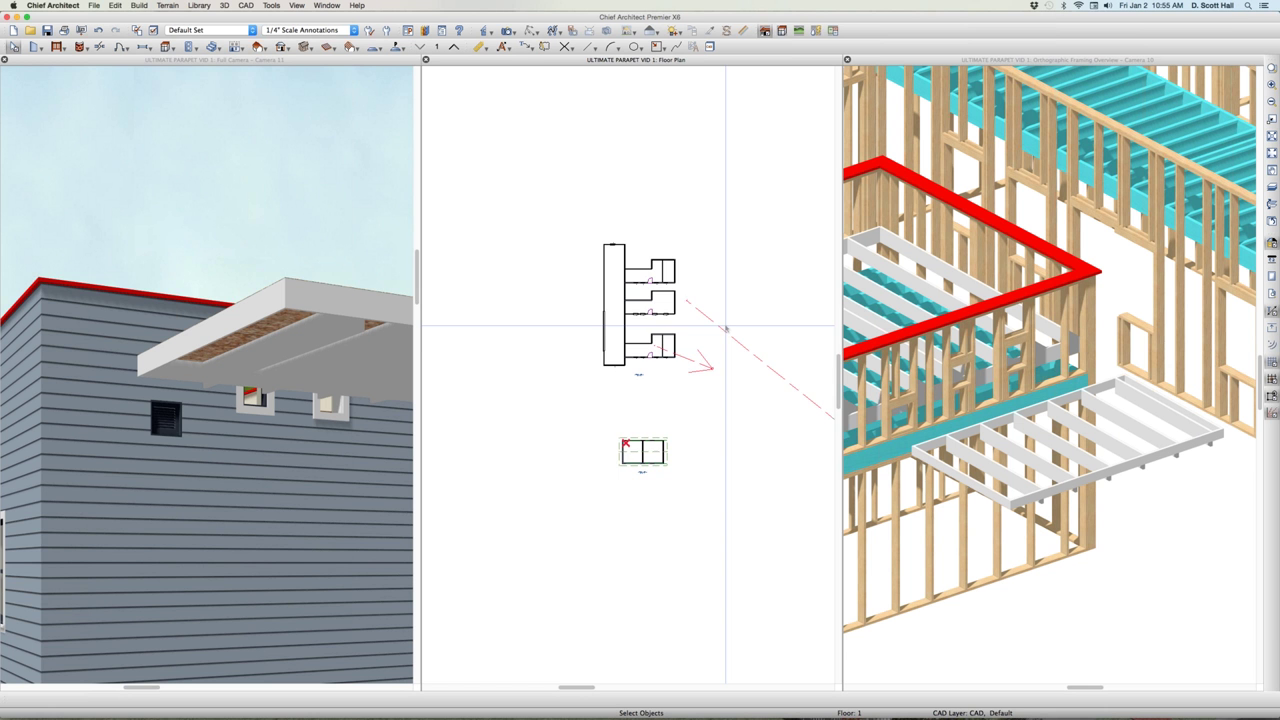
scroll(711, 324, "up", 2)
key("Page_Up")
scroll(681, 394, "up", 1)
left_click(665, 340)
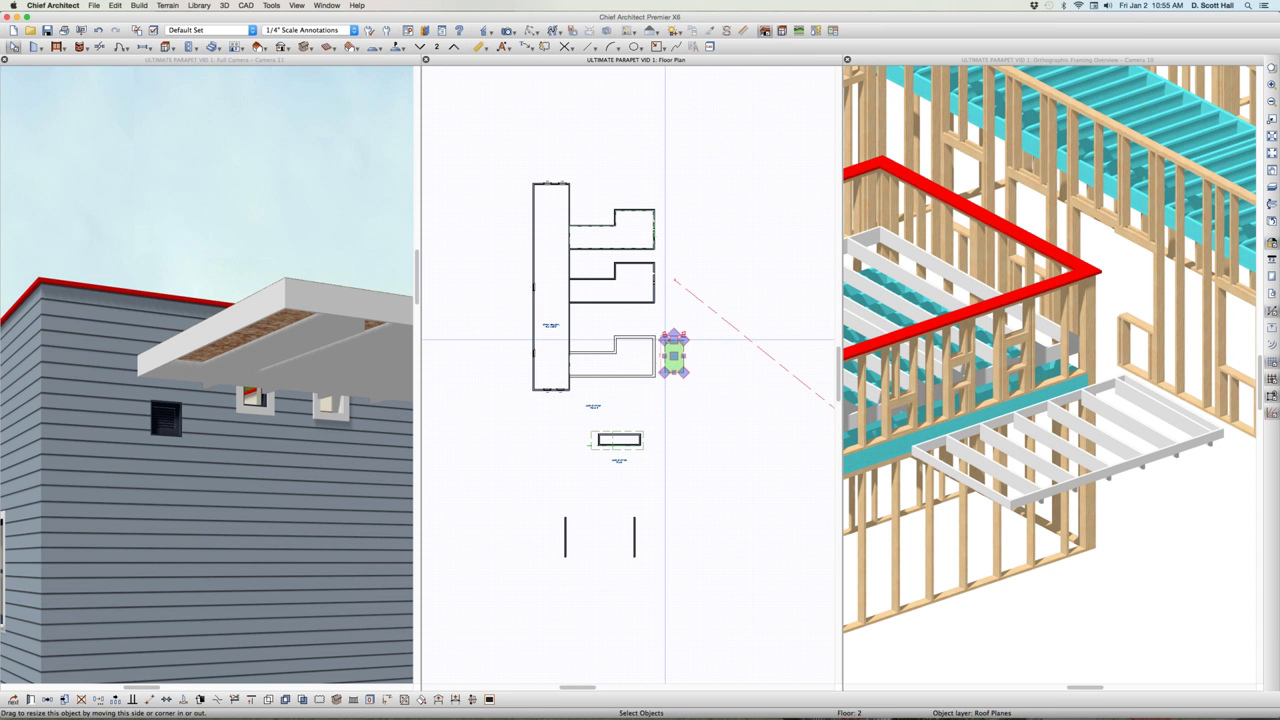
key("super+e")
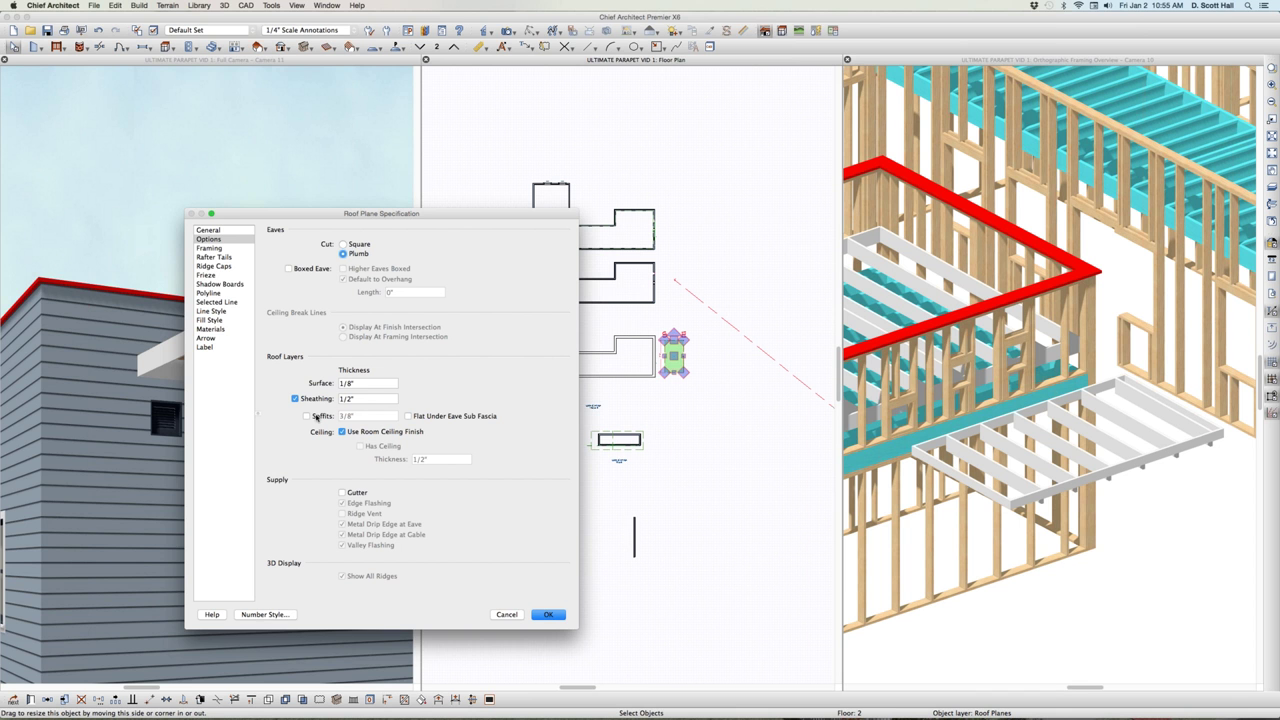
left_click(316, 416)
key("Return")
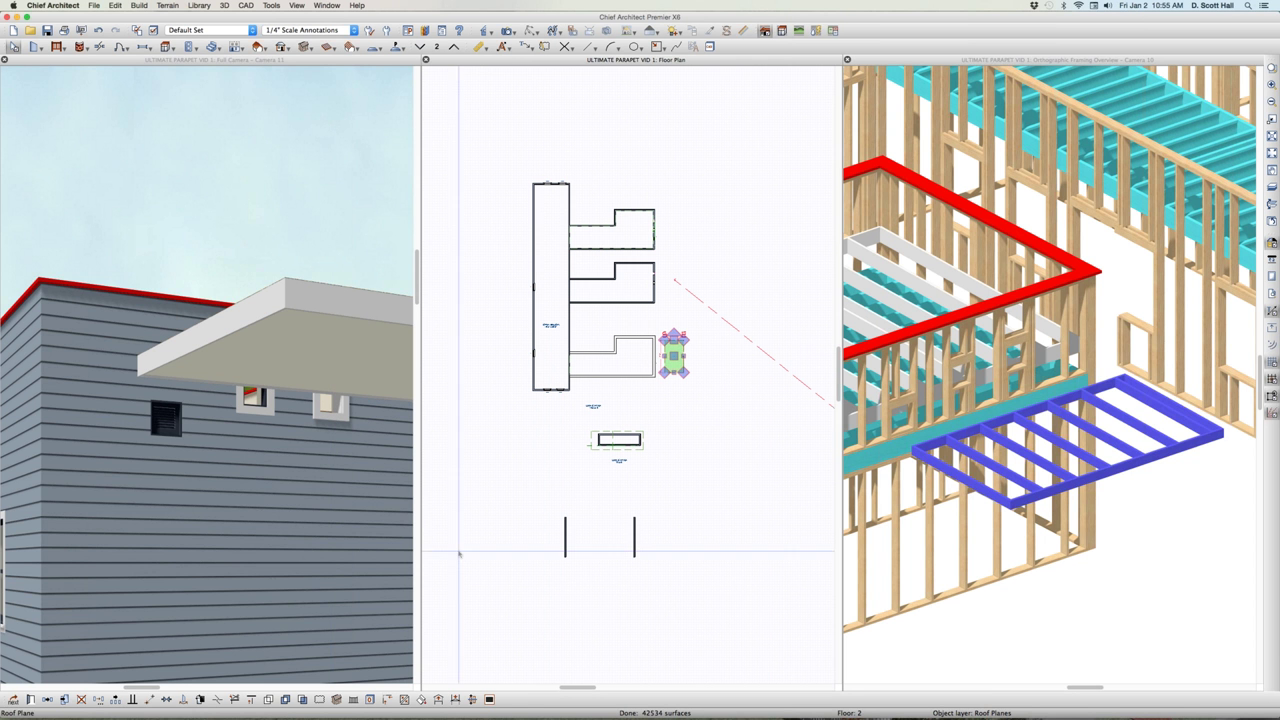
Step: Examine the roof and ceiling framing inside the red-capped parapet in the framing overview
left_click(925, 328)
scroll(925, 328, "down", 5)
scroll(976, 305, "up", 5)
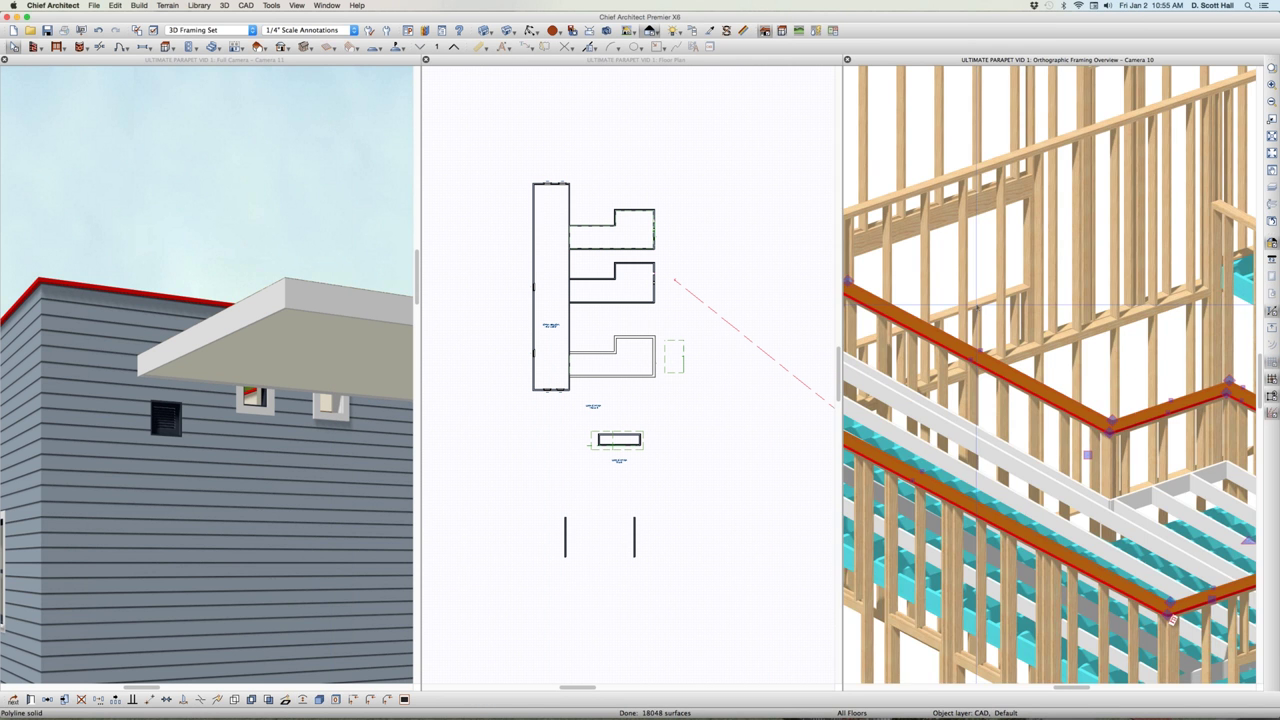
key("Escape")
scroll(954, 605, "down", 3)
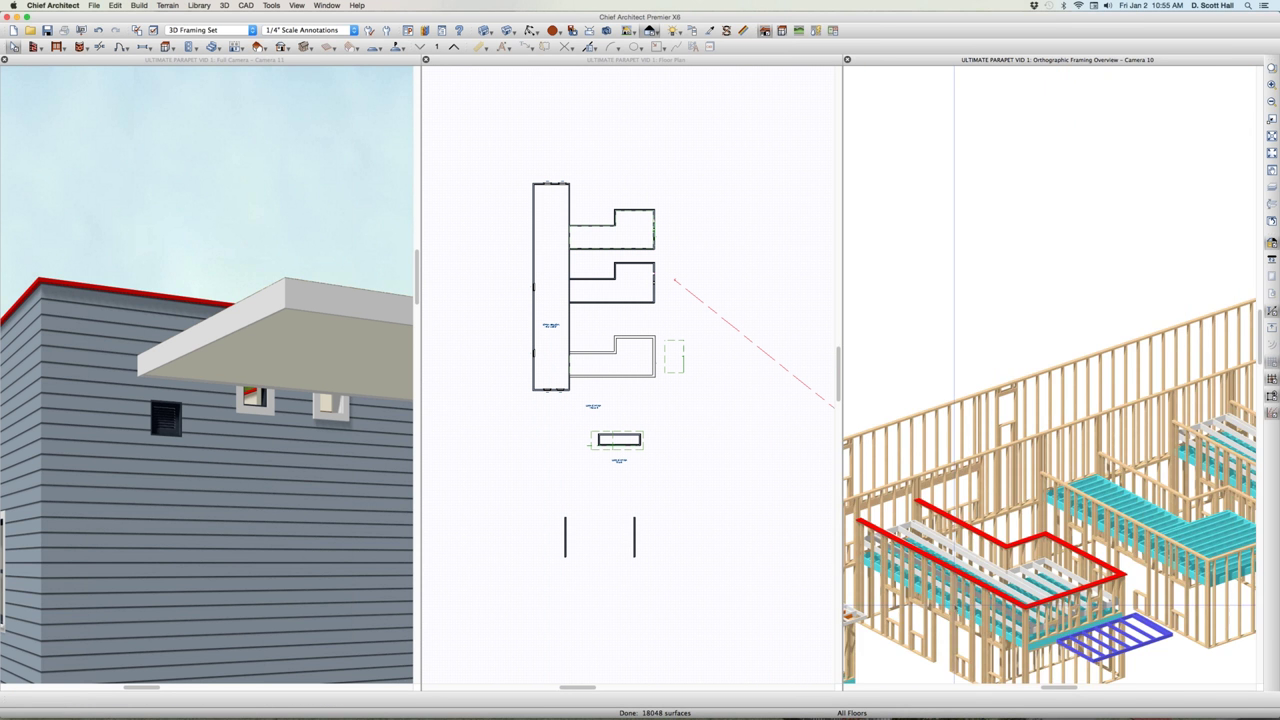
scroll(940, 605, "up", 3)
scroll(881, 600, "down", 3)
scroll(896, 595, "up", 2)
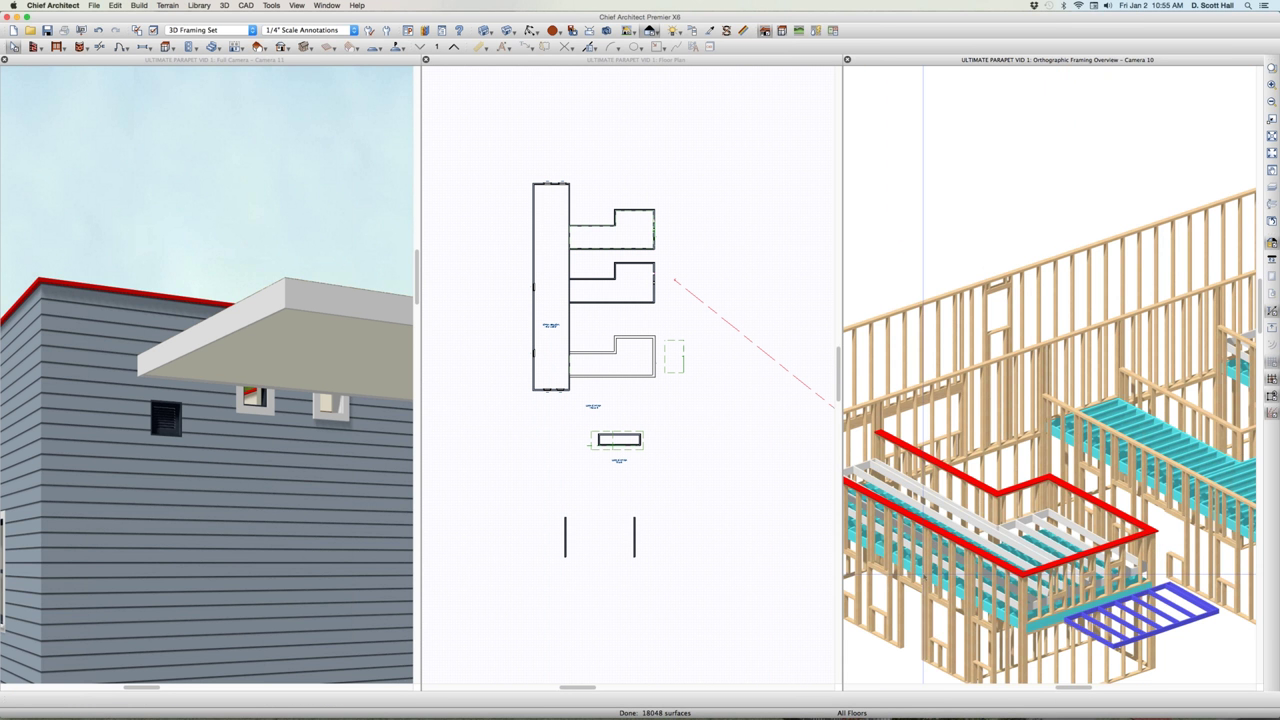
scroll(1015, 478, "up", 1)
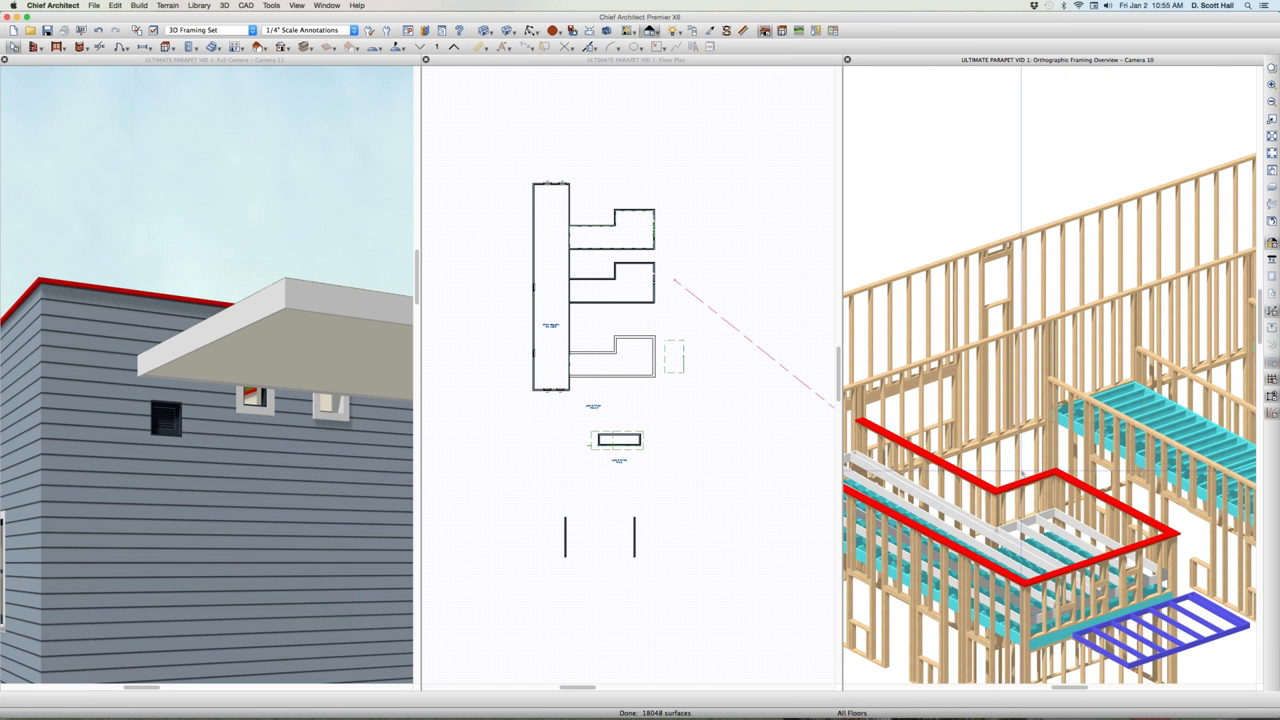
scroll(1012, 470, "up", 3)
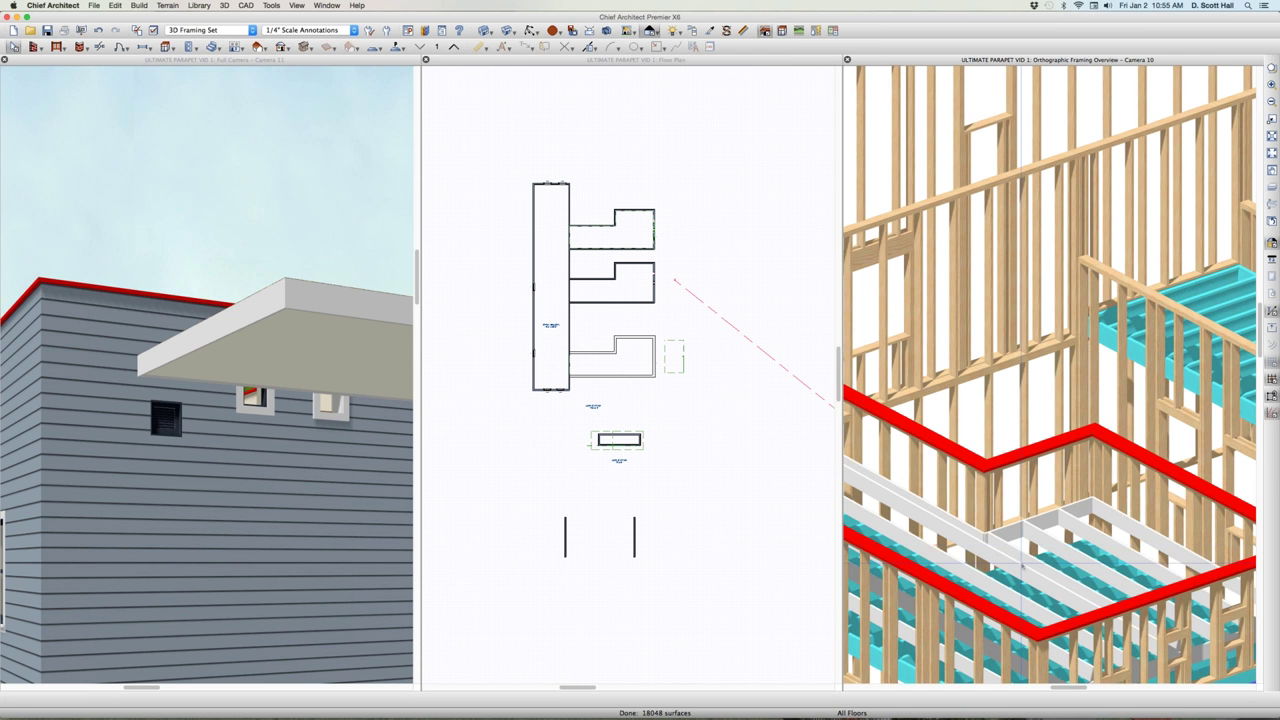
scroll(1015, 552, "up", 3)
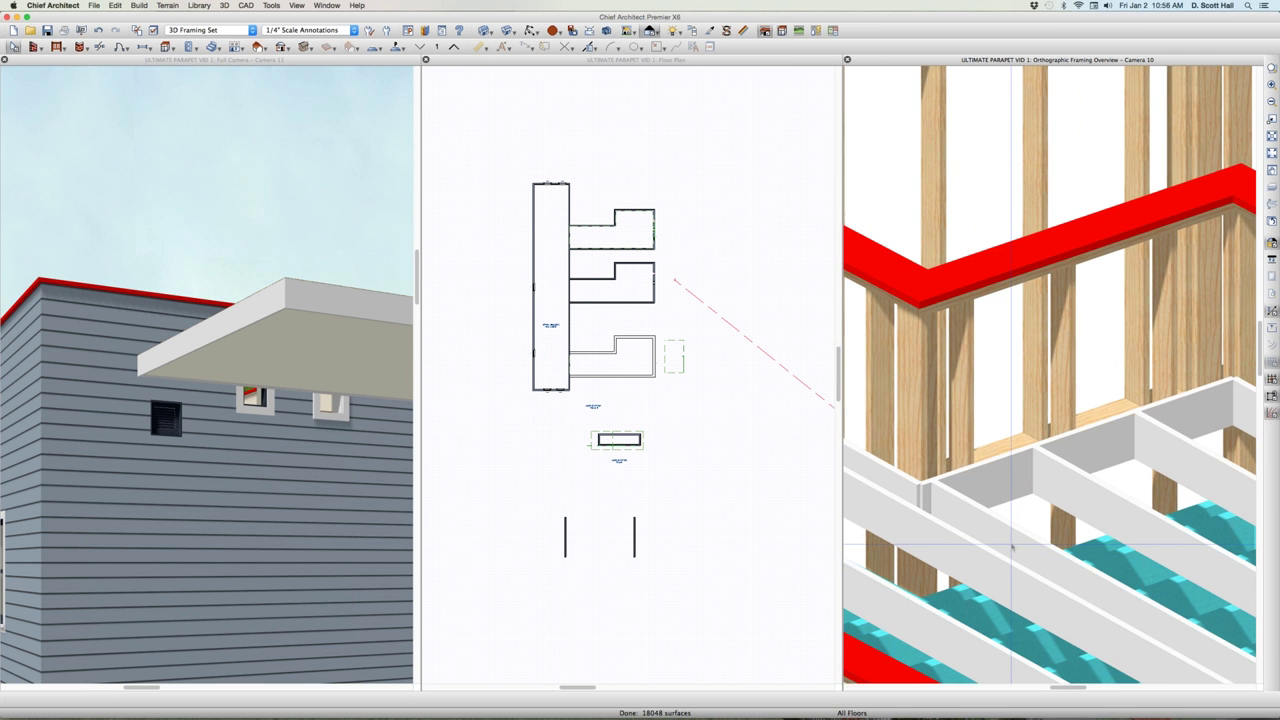
scroll(1013, 546, "up", 2)
scroll(1013, 546, "down", 2)
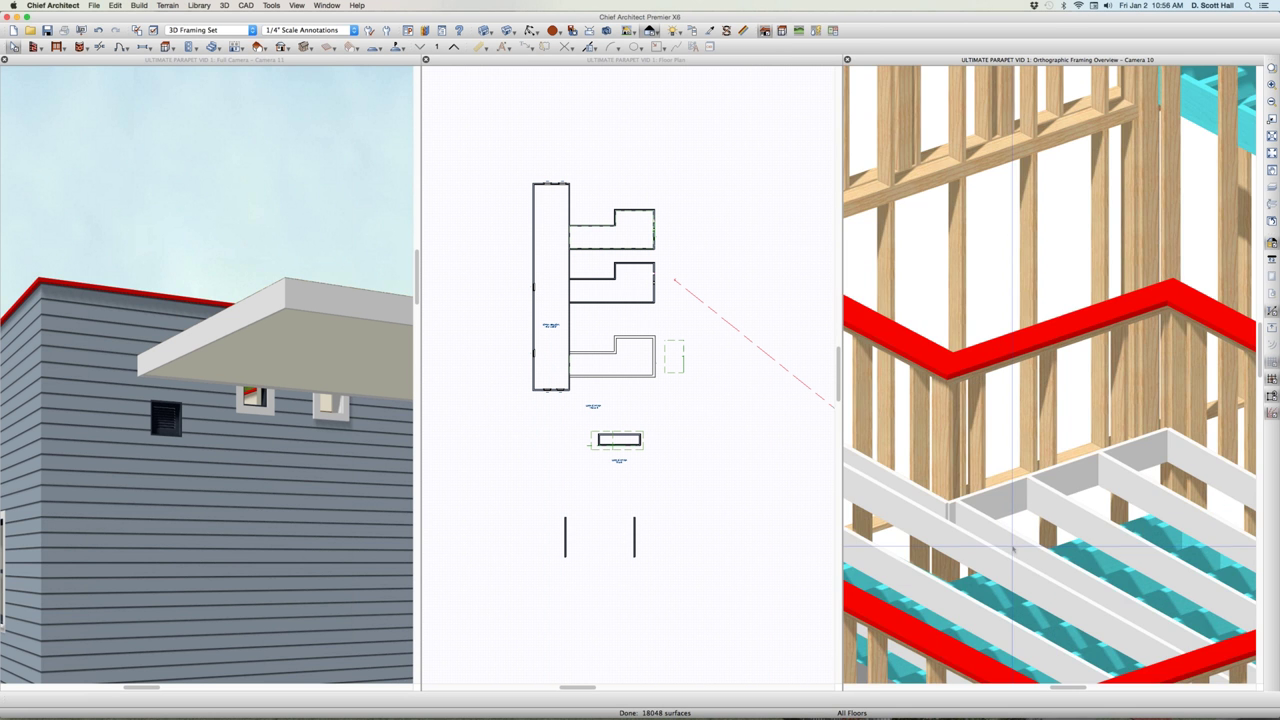
scroll(1013, 546, "down", 2)
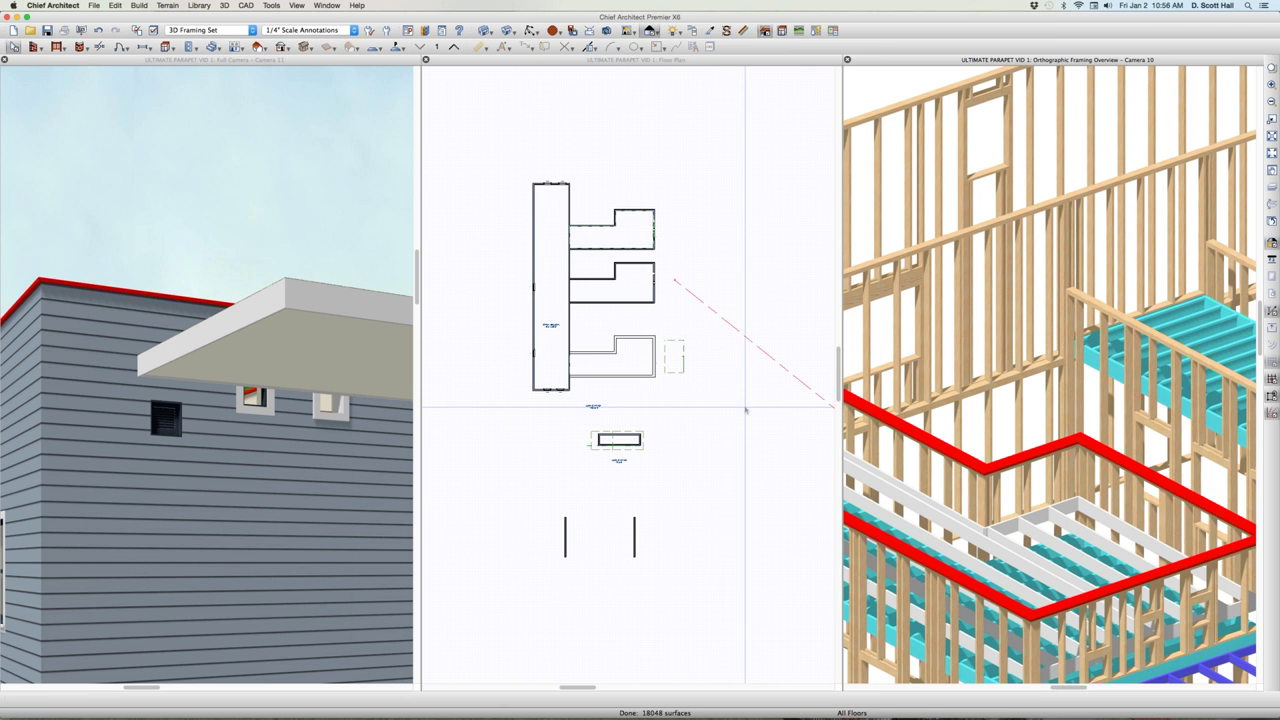
Step: Check the red-capped building's outer end wall on floor 2 and compare it with the floor 1 plan below
left_click(703, 380)
scroll(703, 380, "up", 3)
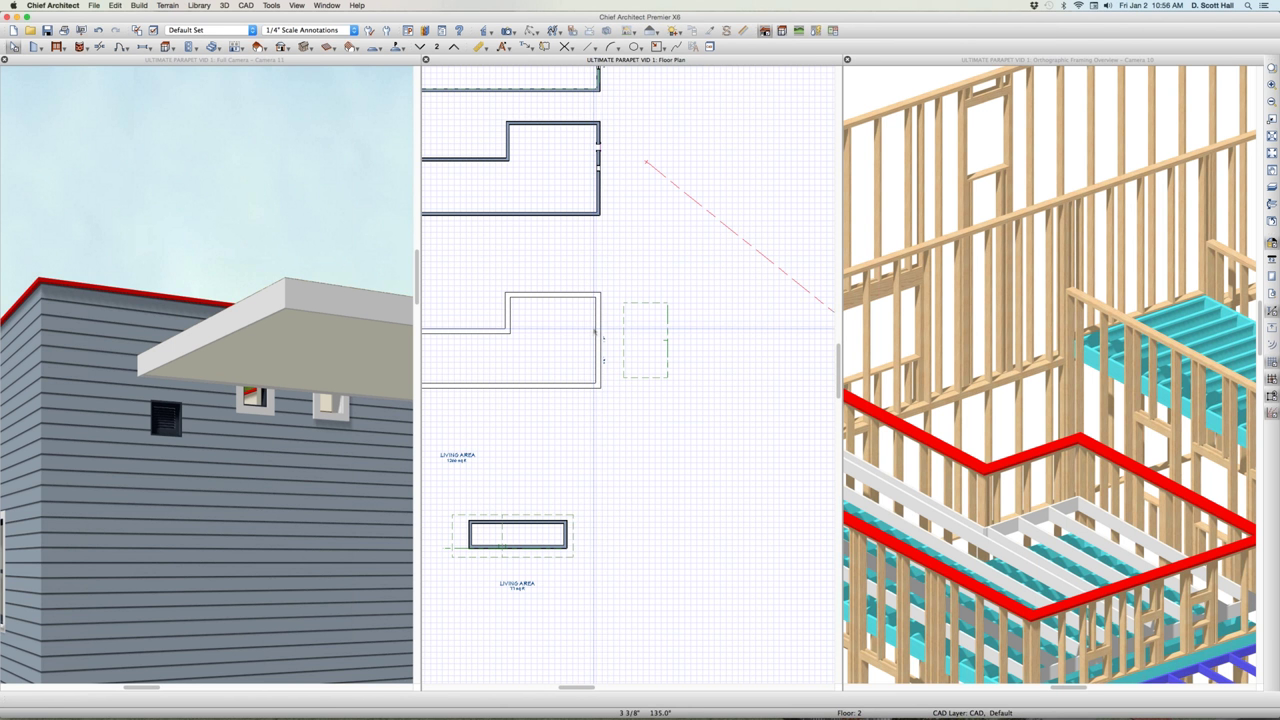
left_click(596, 330)
scroll(598, 330, "up", 1)
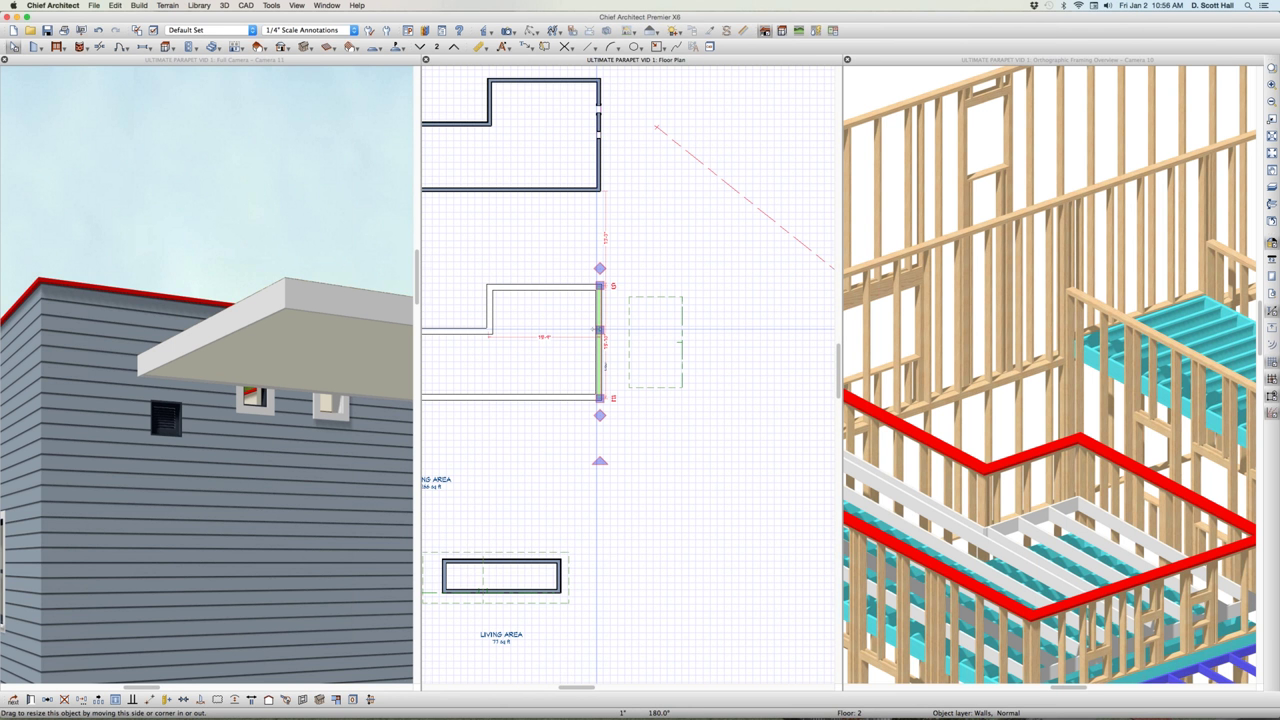
key("Page_Down")
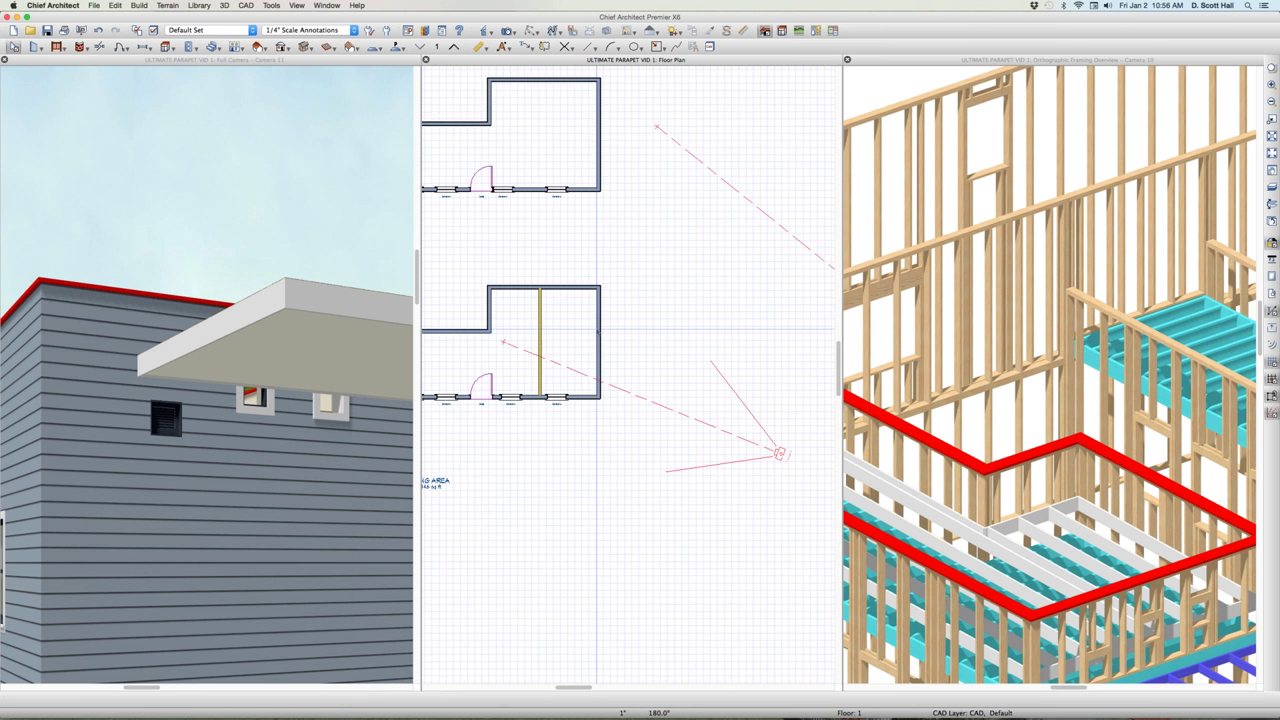
key("Page_Up")
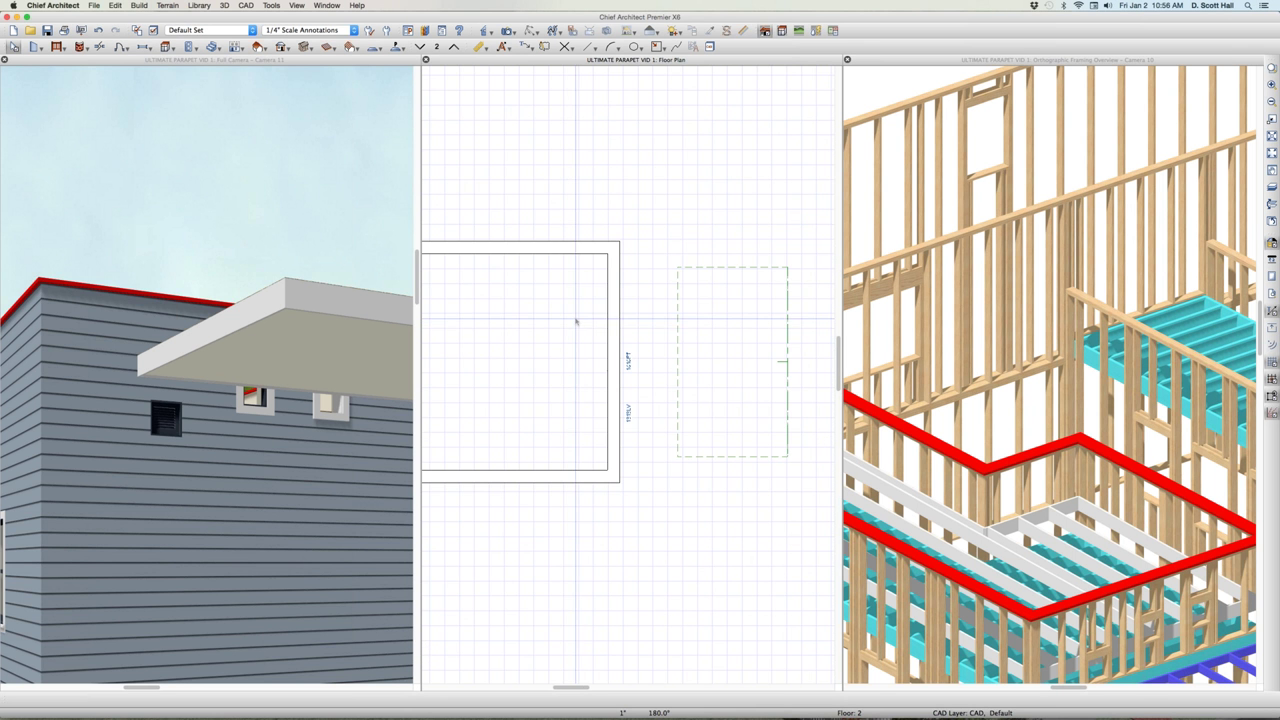
scroll(576, 321, "up", 2)
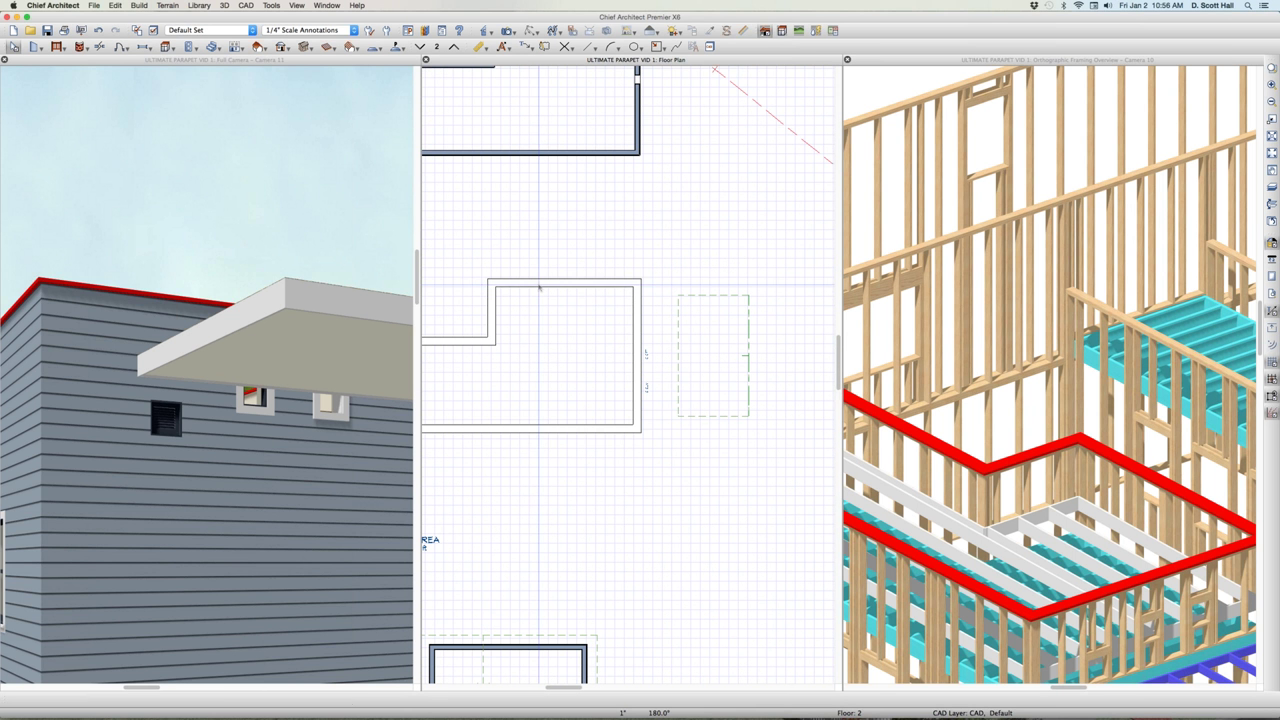
Step: Extend the red-capped building's main roof plane past its outer end wall on floor 2 and check its Soffits setting
left_click(540, 281)
key("Tab")
left_click(557, 308)
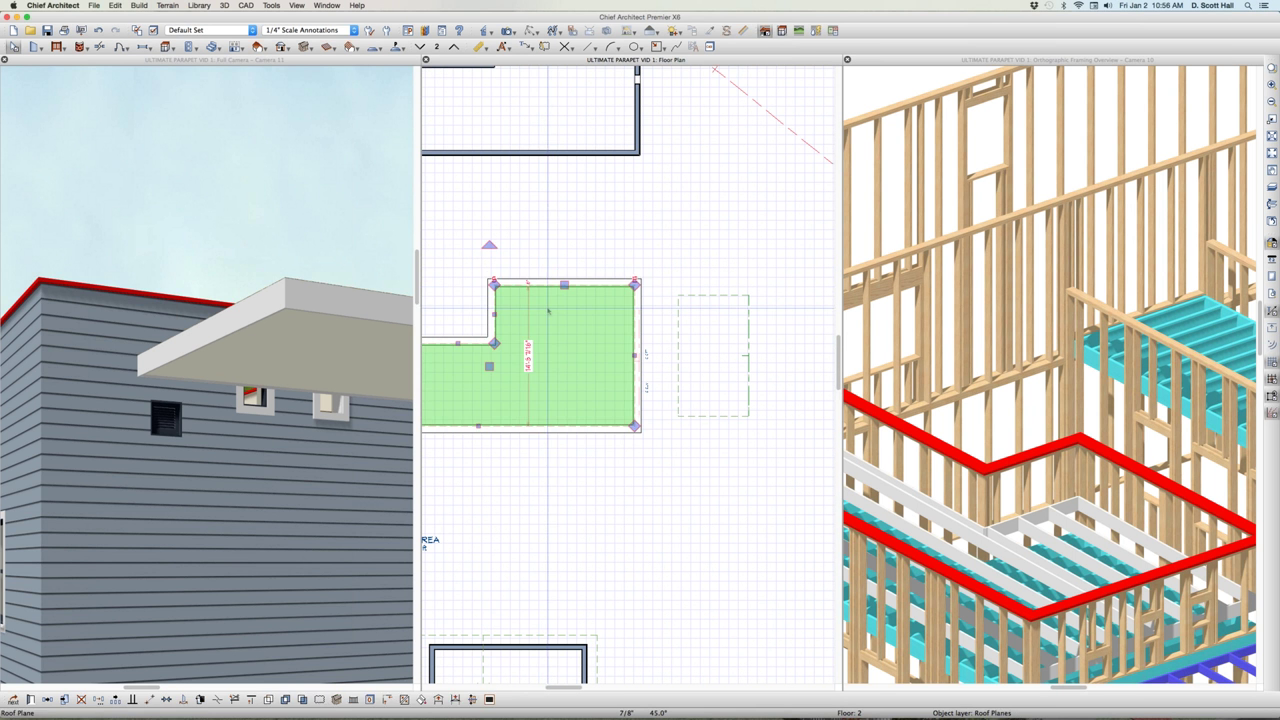
left_click_drag(634, 354, 651, 356)
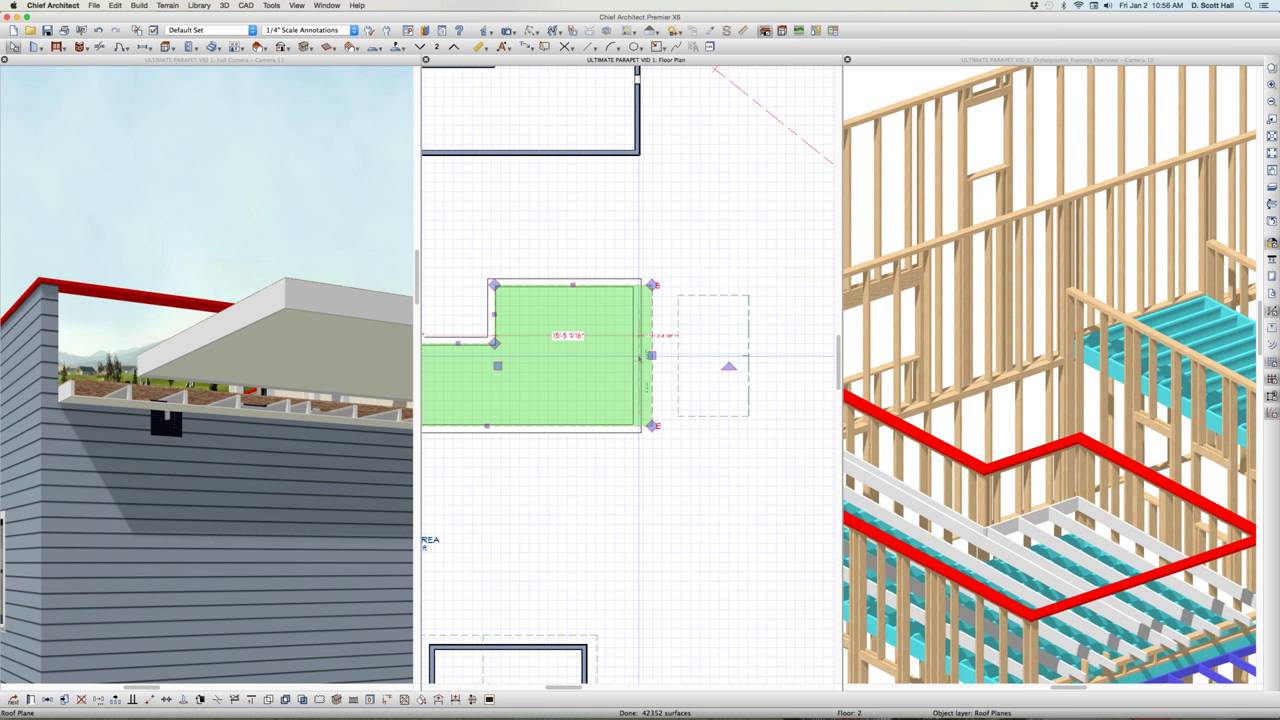
double_click(635, 355)
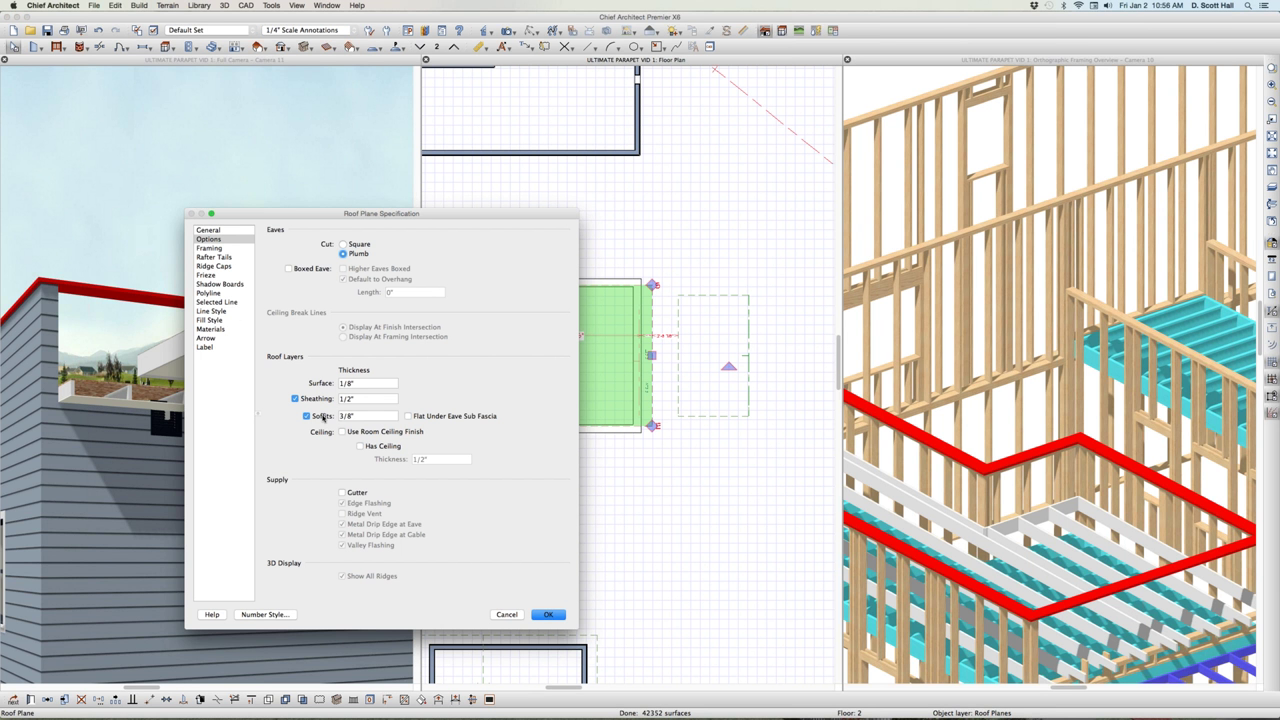
left_click(514, 615)
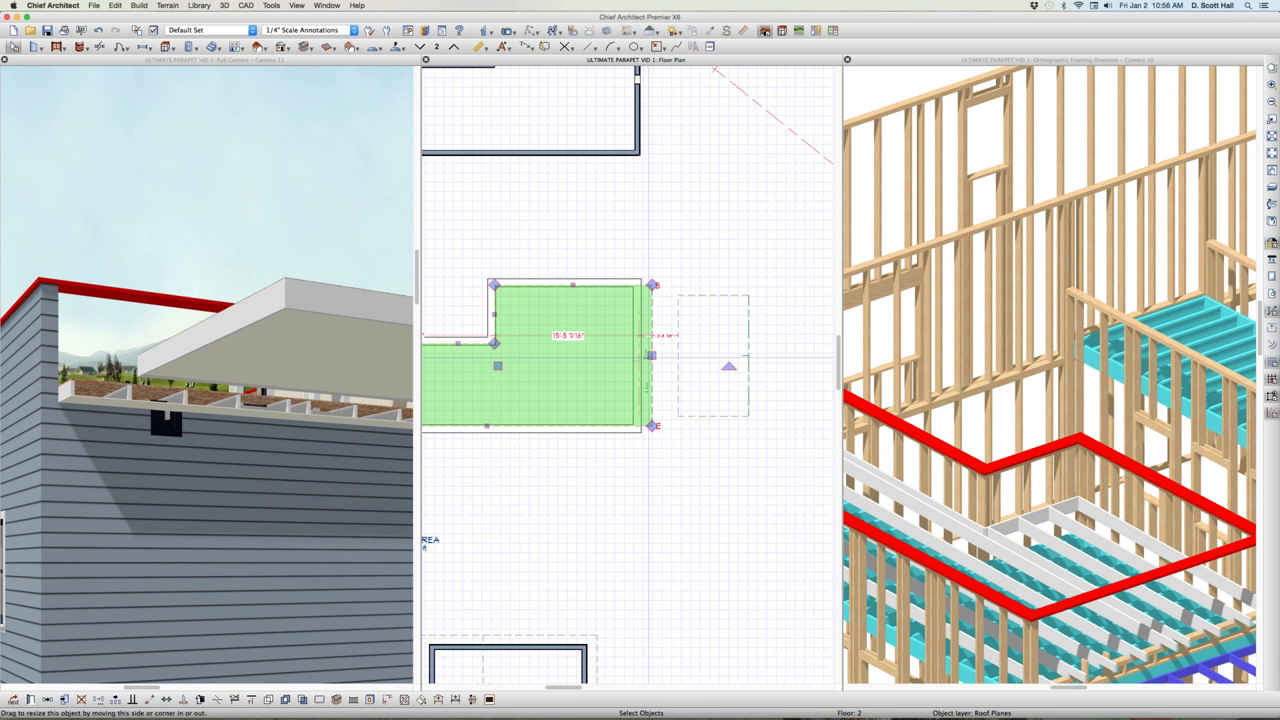
Step: Pull the main roof plane's outer edge back inside the parapet, about 9'-1" from the end wall, and review its roof layers
left_click_drag(565, 362, 543, 362)
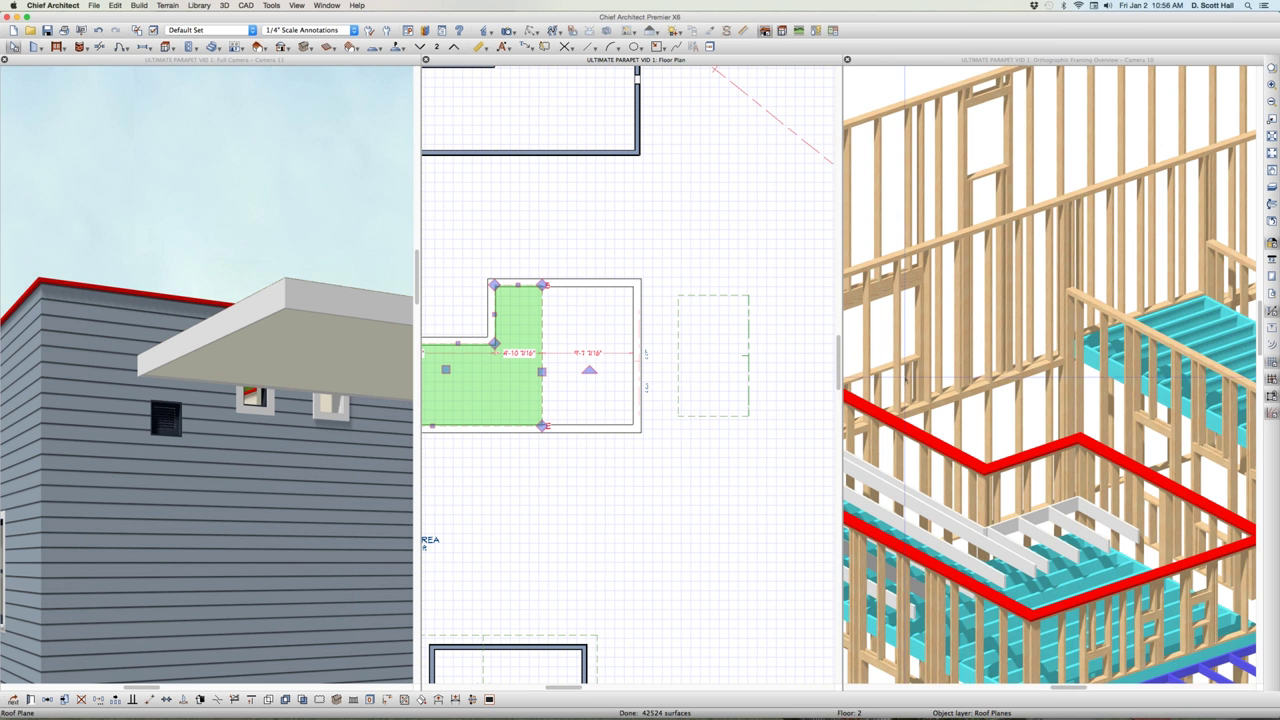
left_click(777, 434)
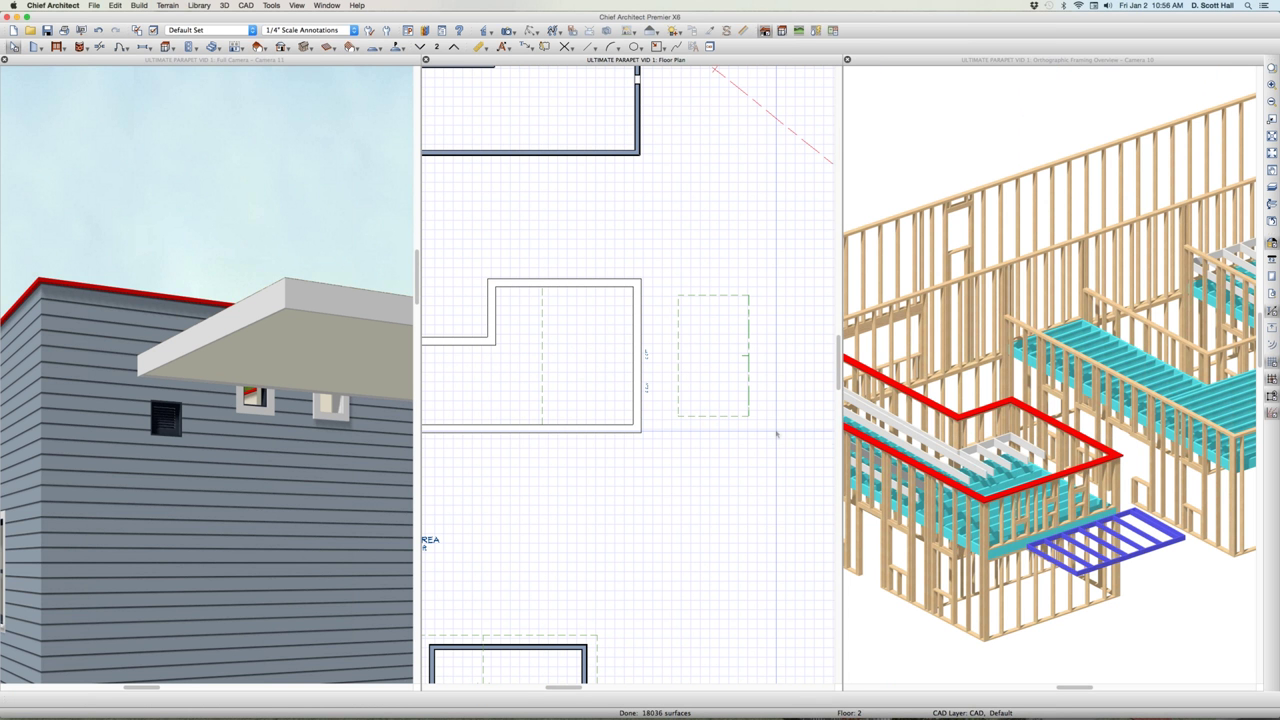
left_click(545, 352)
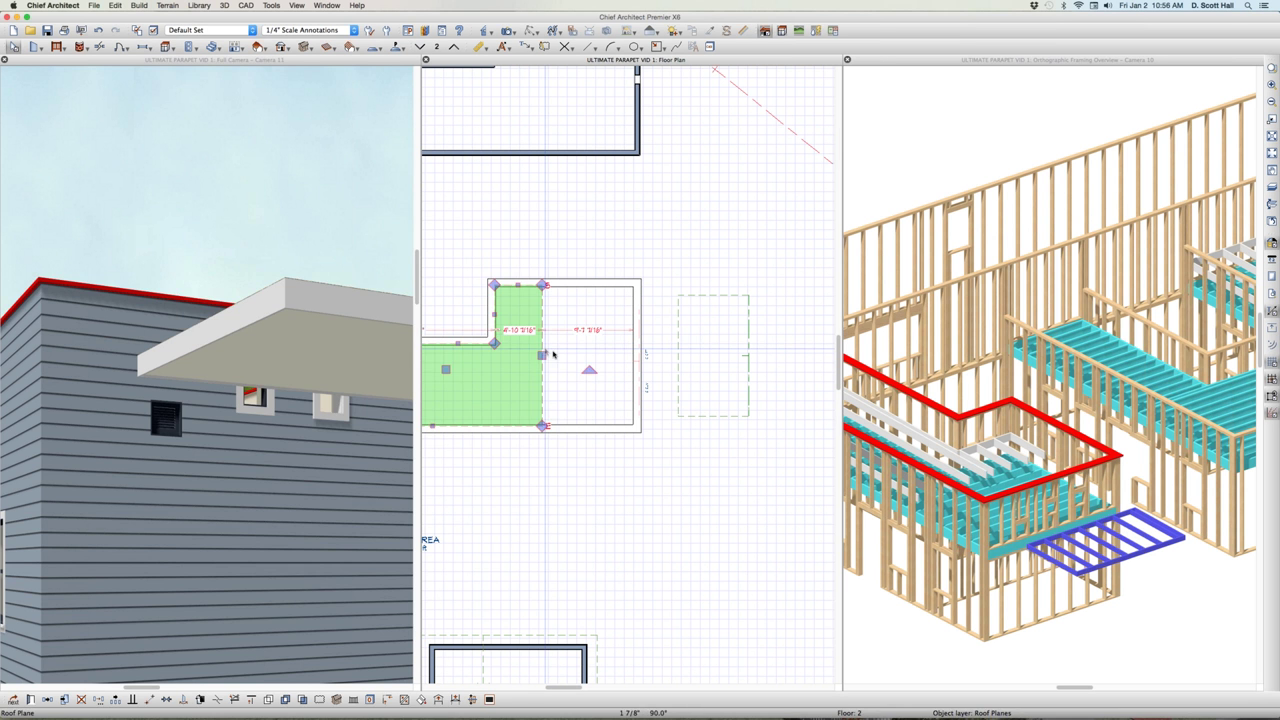
double_click(554, 354)
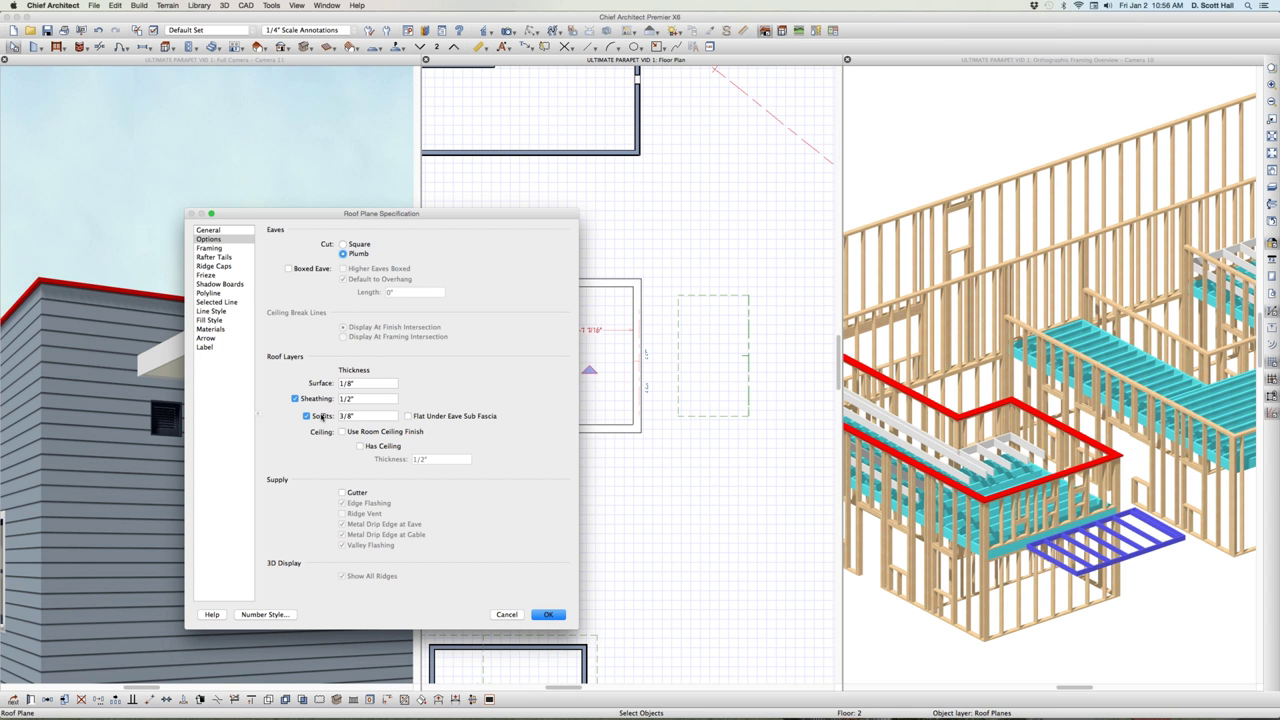
left_click(546, 614)
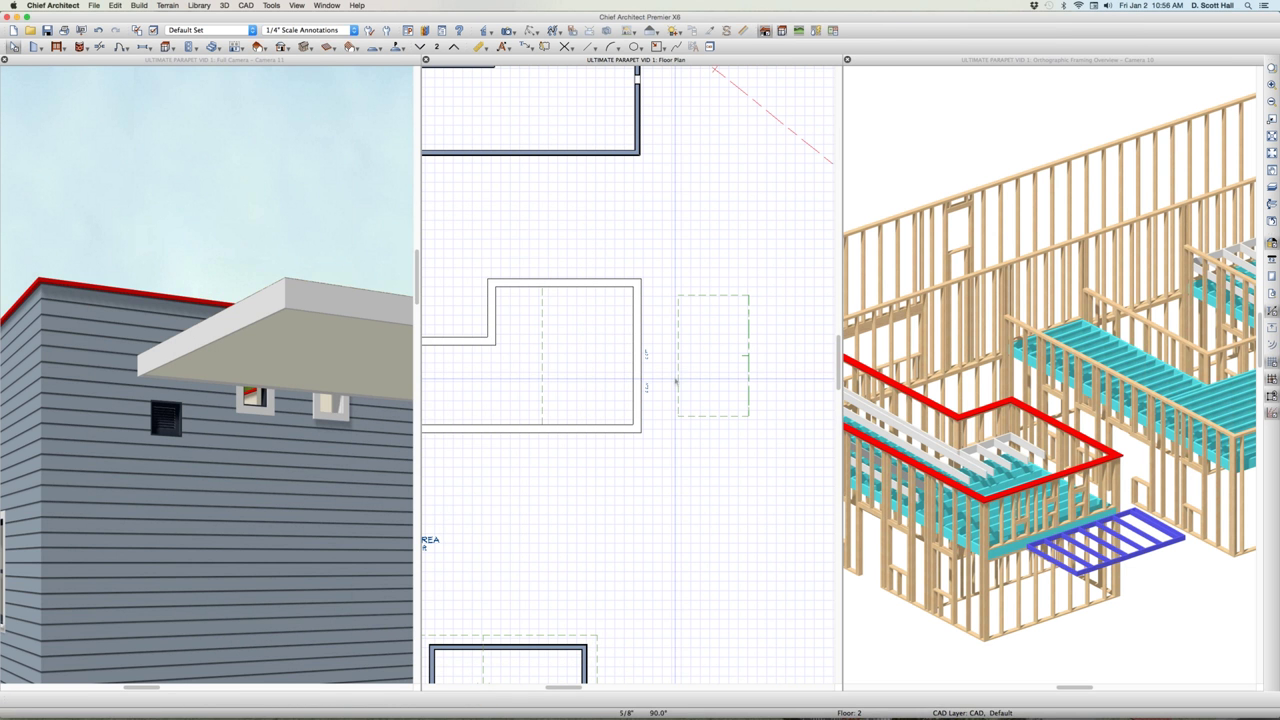
Step: Shrink the canopy roof plane to about 4'-10" wide and place a copy inside the parapet beside the shortened main roof plane
left_click(677, 380)
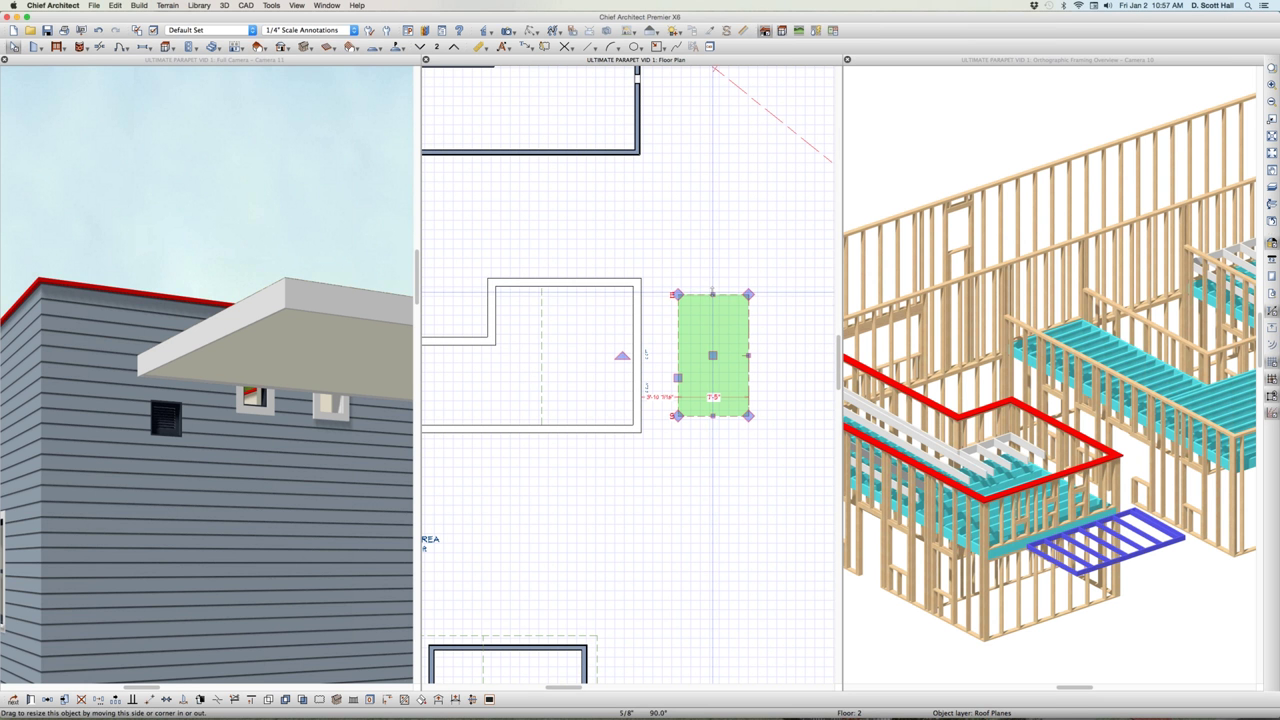
left_click_drag(712, 295, 717, 367)
left_click_drag(711, 296, 712, 300)
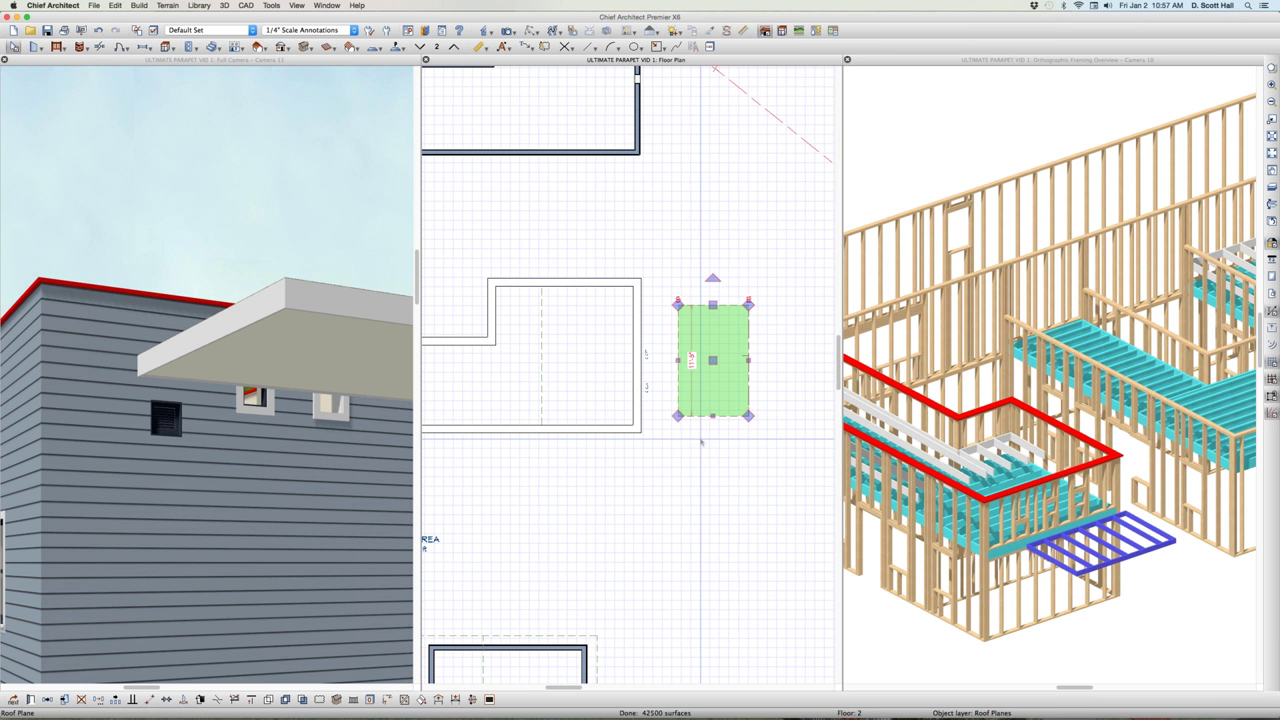
left_click_drag(711, 417, 580, 342)
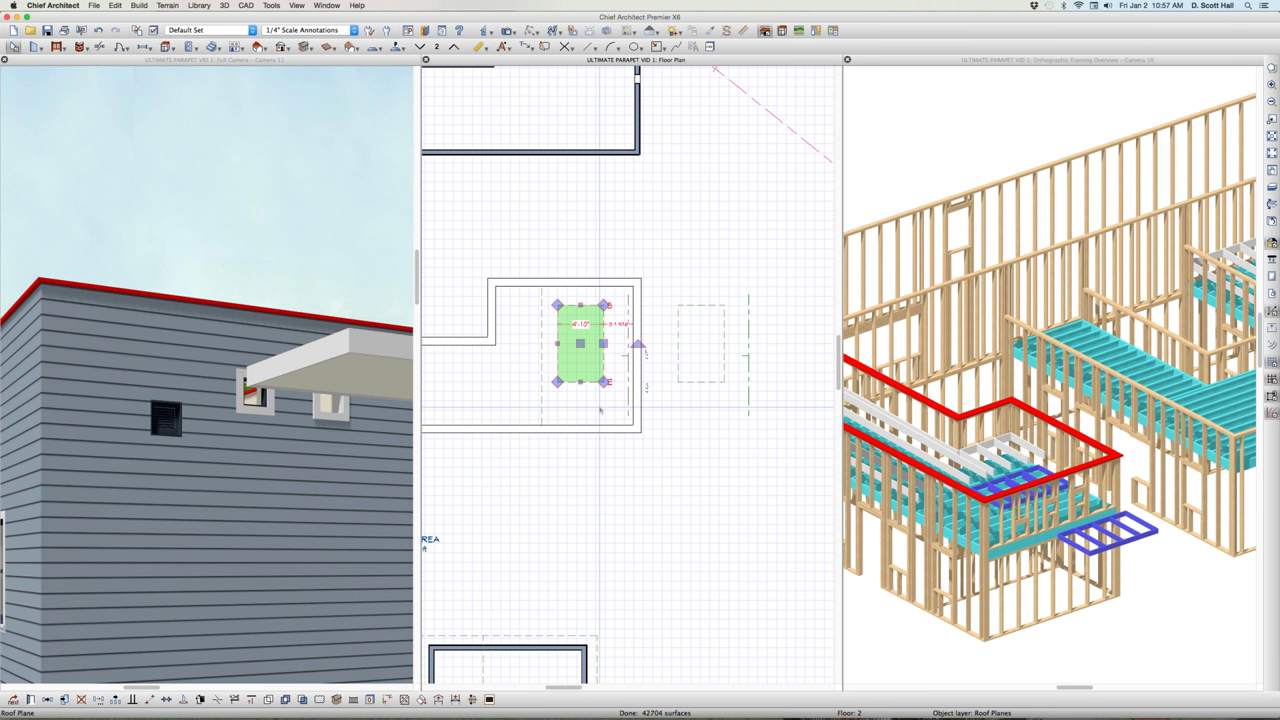
scroll(600, 410, "up", 4)
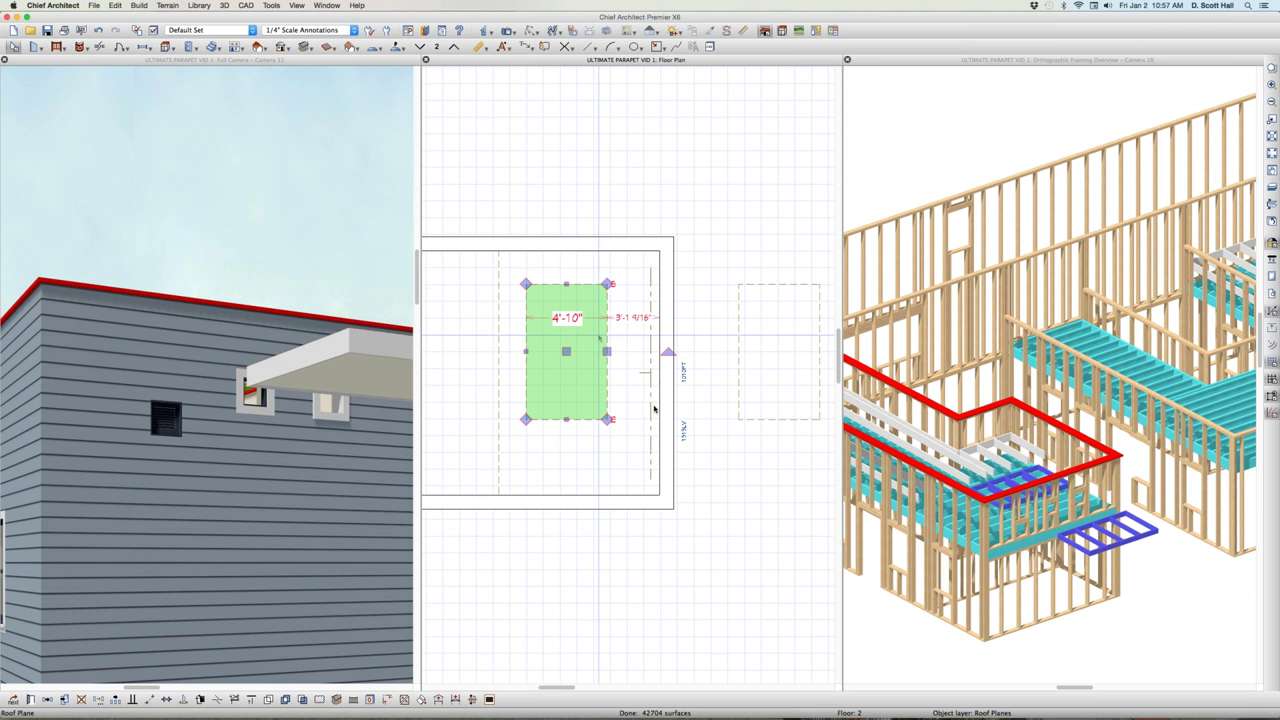
Step: Turn off Soffits for the copied roof plane inside the parapet and check its framing in the overview
double_click(566, 390)
left_click(321, 418)
key("Return")
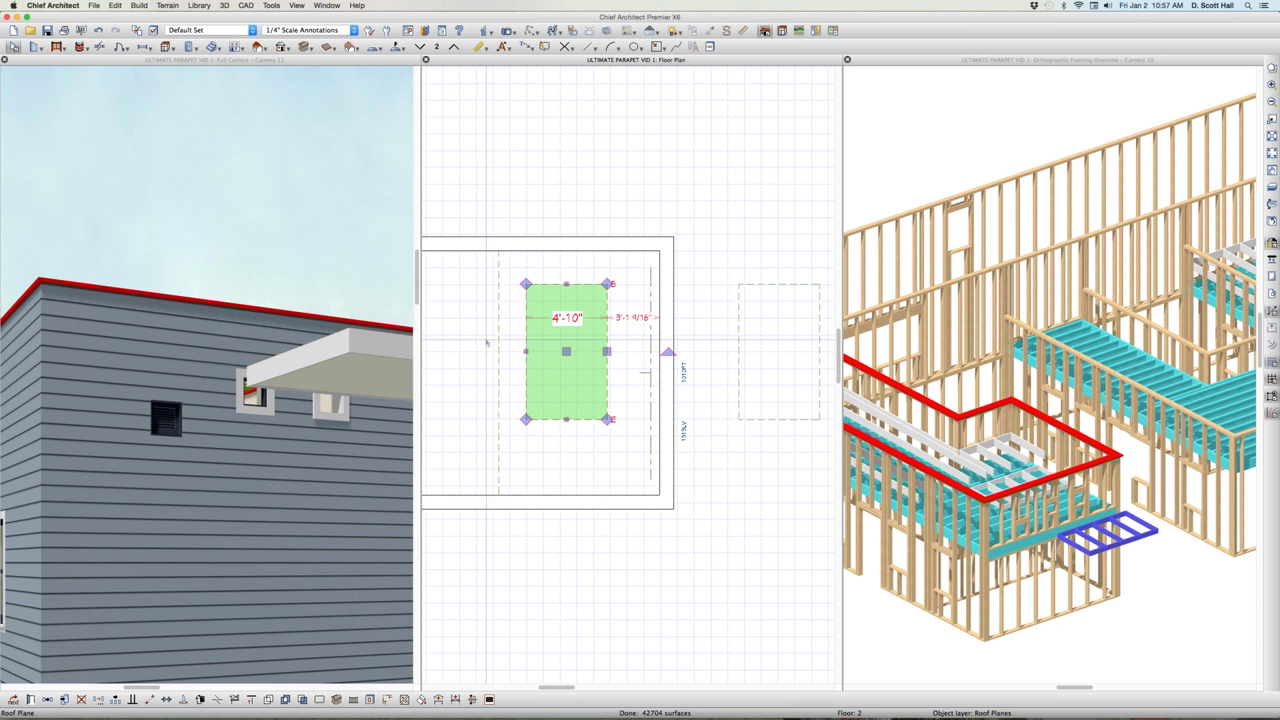
scroll(1008, 491, "up", 2)
scroll(1012, 490, "down", 1)
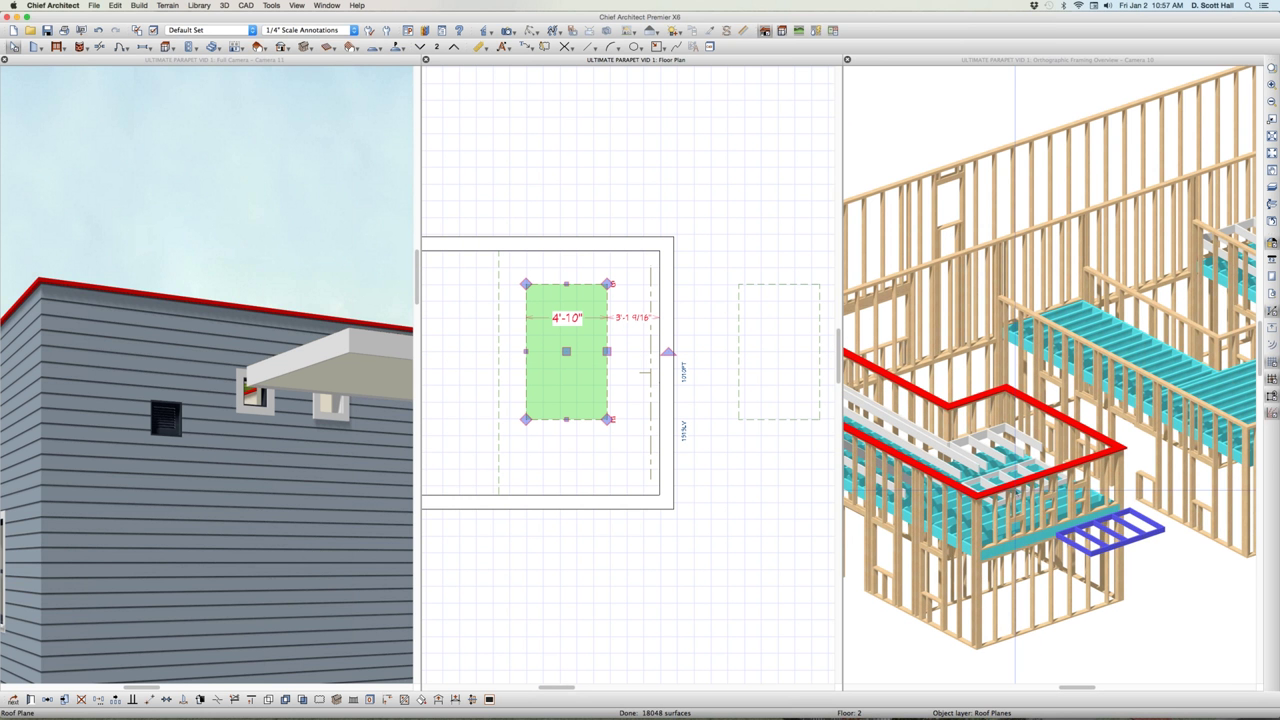
Step: Turn Soffits back on for the copied roof plane inside the parapet and inspect its framing
key("super+e")
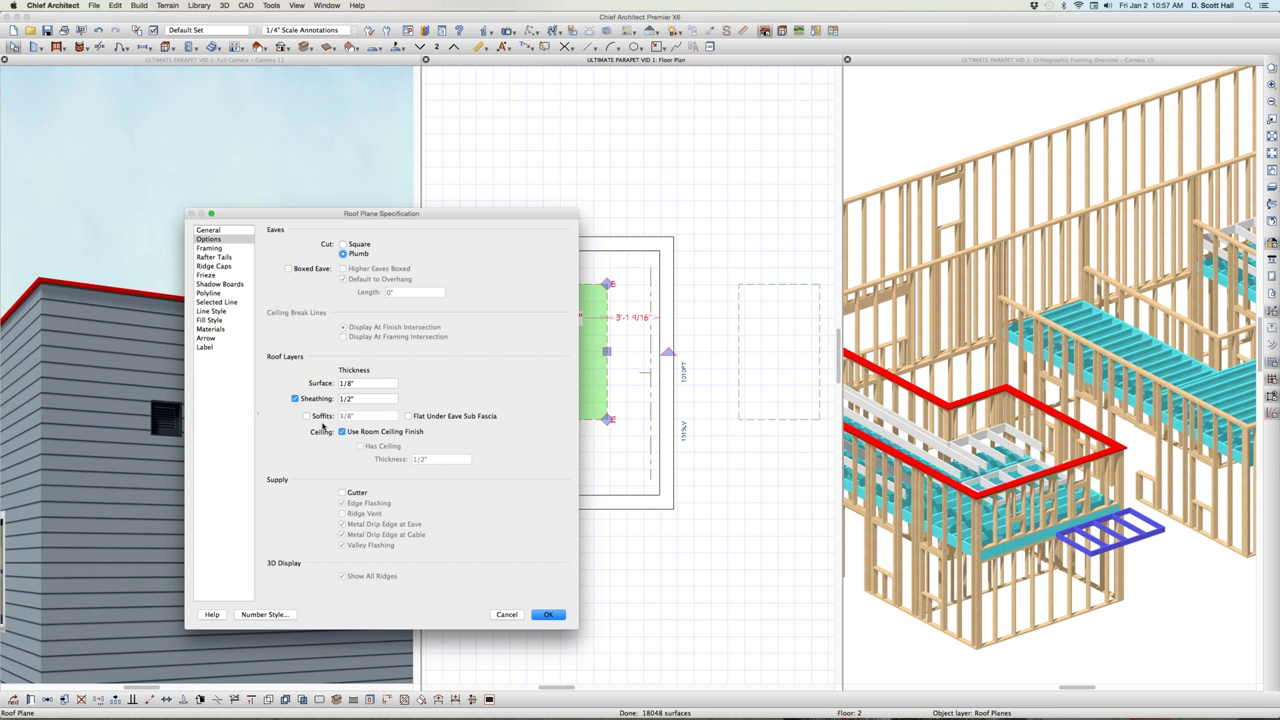
left_click(321, 418)
key("Return")
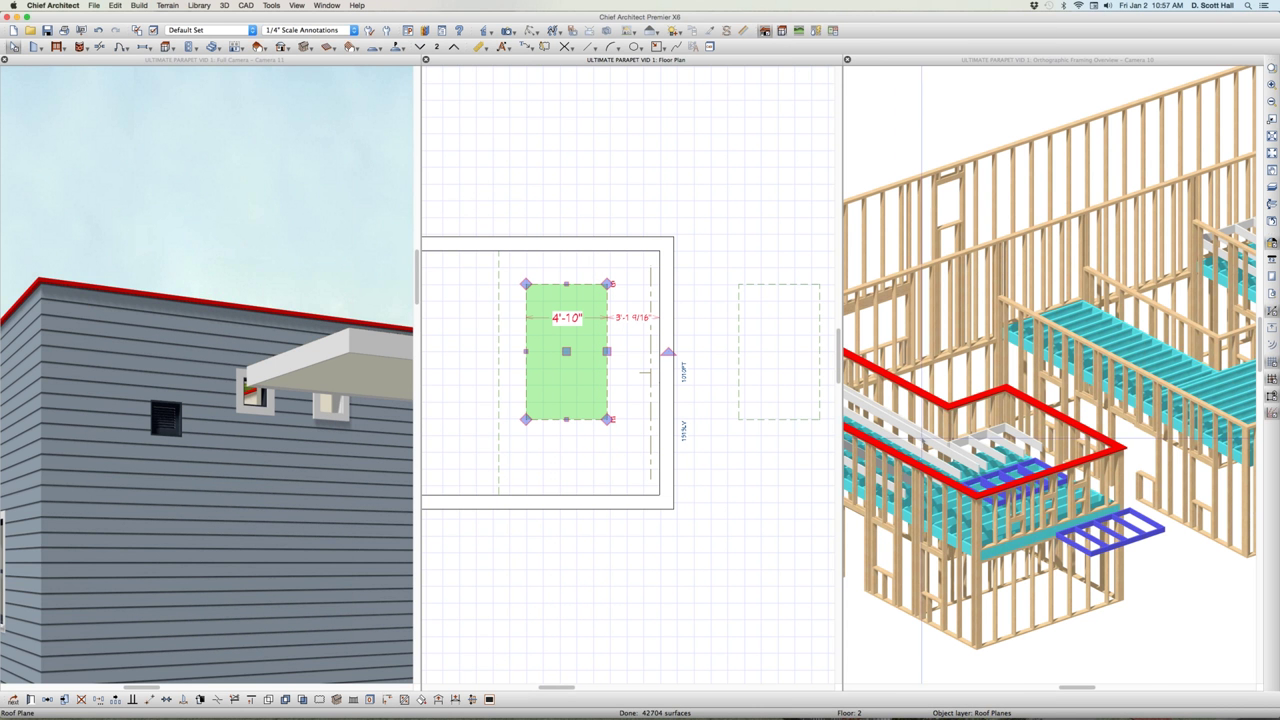
scroll(986, 420, "up", 4)
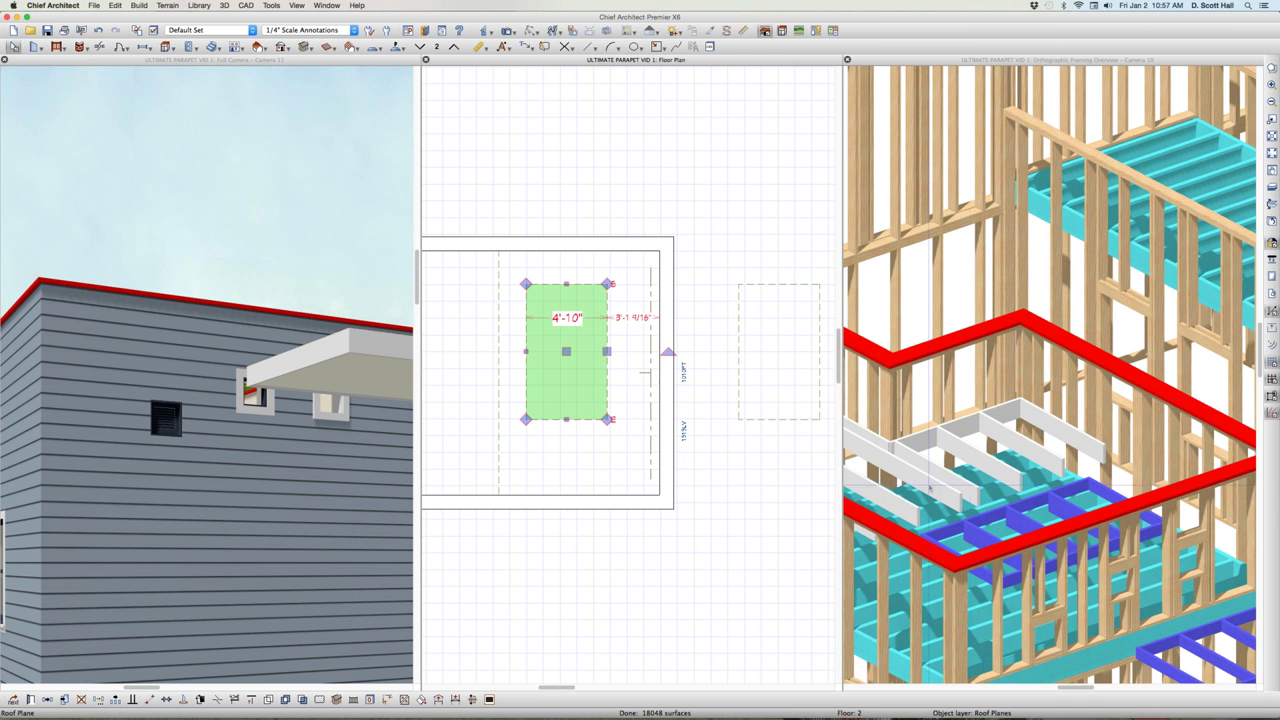
scroll(966, 460, "down", 5)
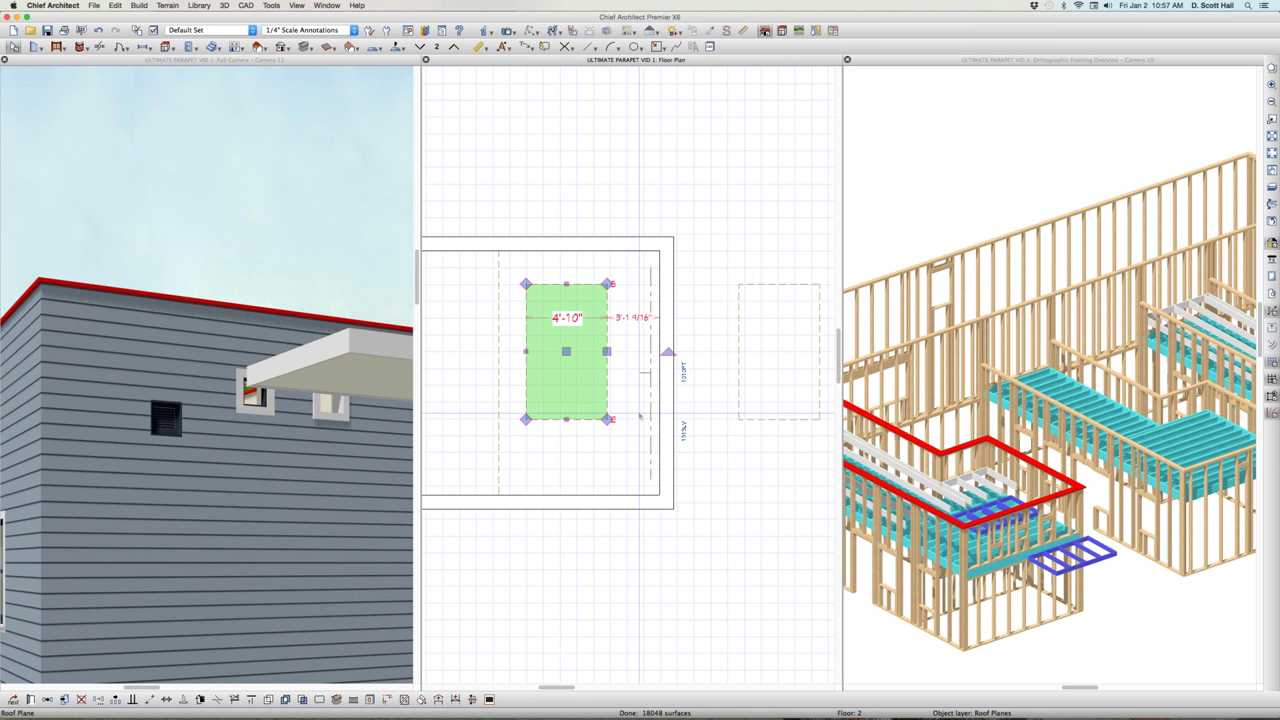
Step: Compare the roof layer and ceiling settings of the copied roof plane inside the parapet with those of the main roof plane
left_click(544, 419)
double_click(544, 419)
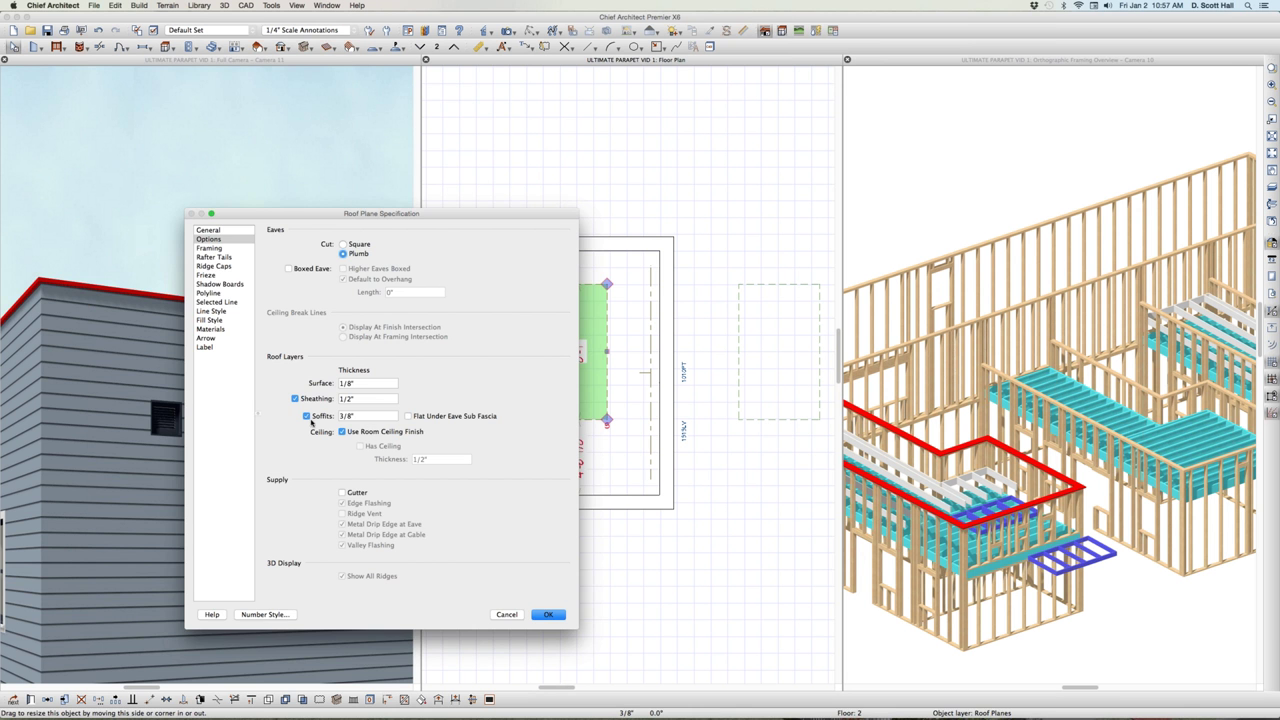
left_click(509, 615)
left_click(507, 473)
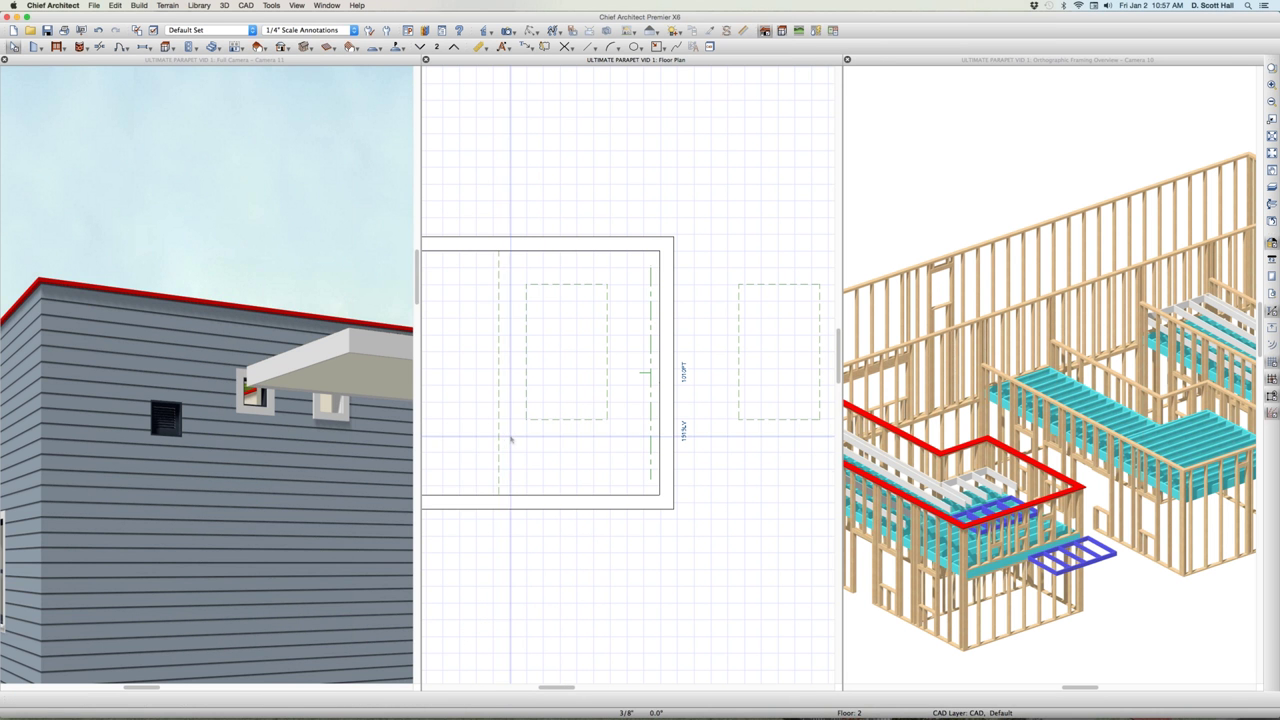
double_click(498, 432)
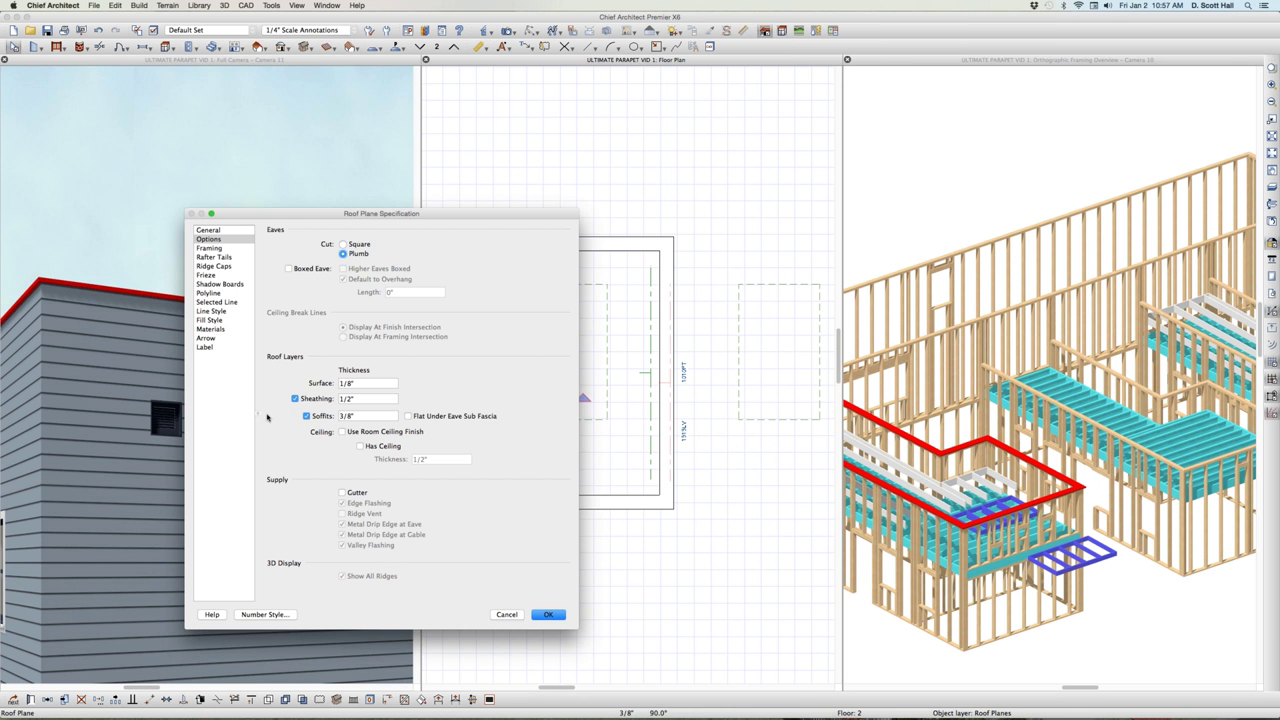
left_click(506, 615)
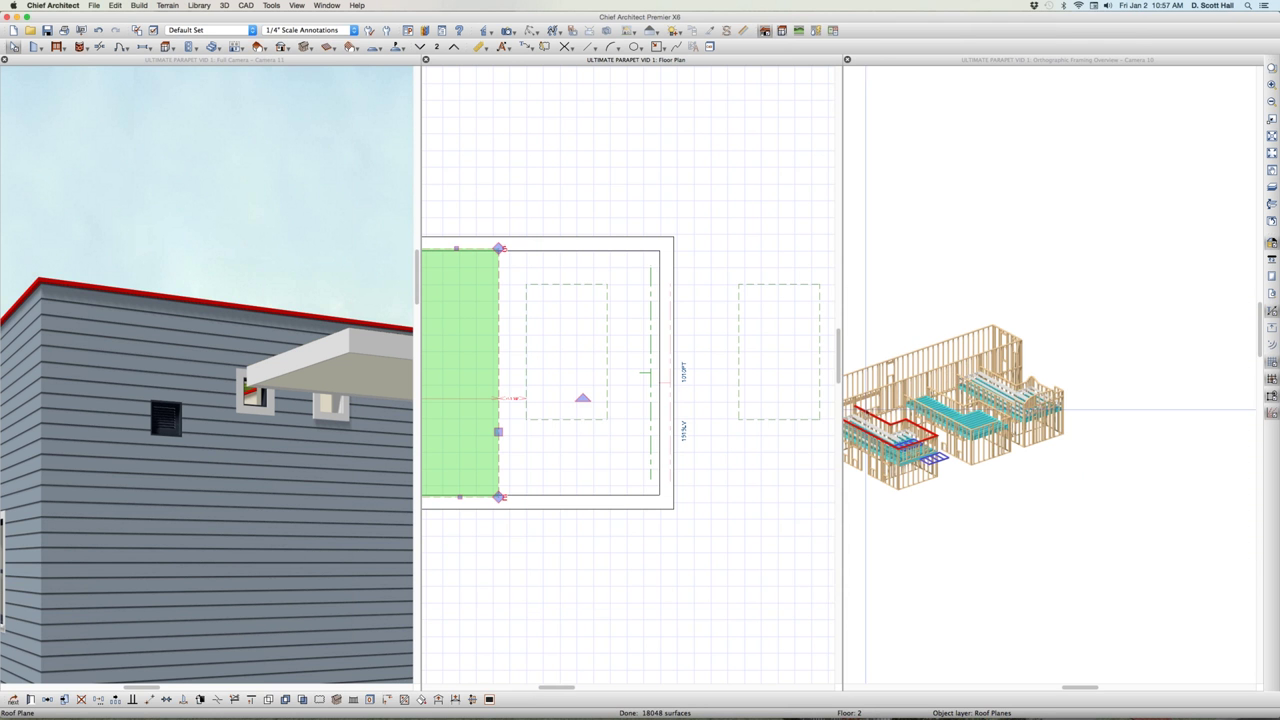
Step: Move the main roof plane out of the parapet by a relative Y offset of -200 inches
left_click(636, 581)
scroll(696, 512, "down", 5)
scroll(590, 450, "up", 3)
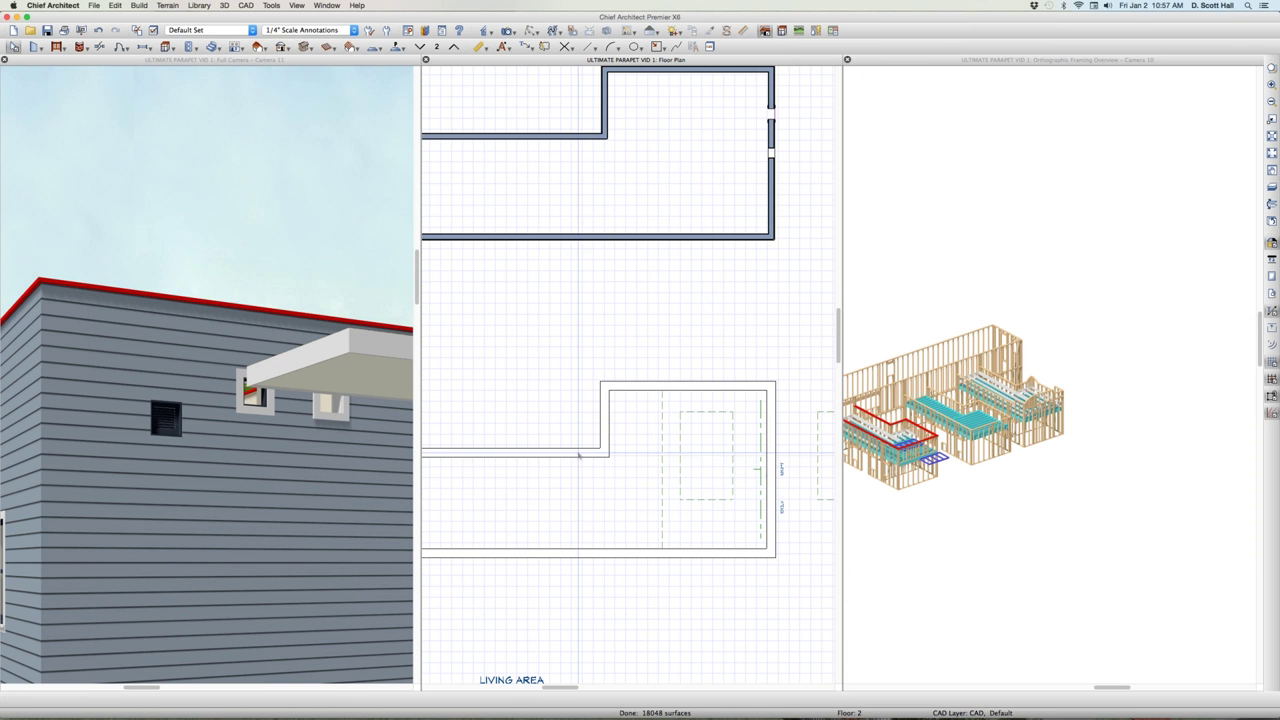
left_click(661, 515)
scroll(668, 476, "down", 4)
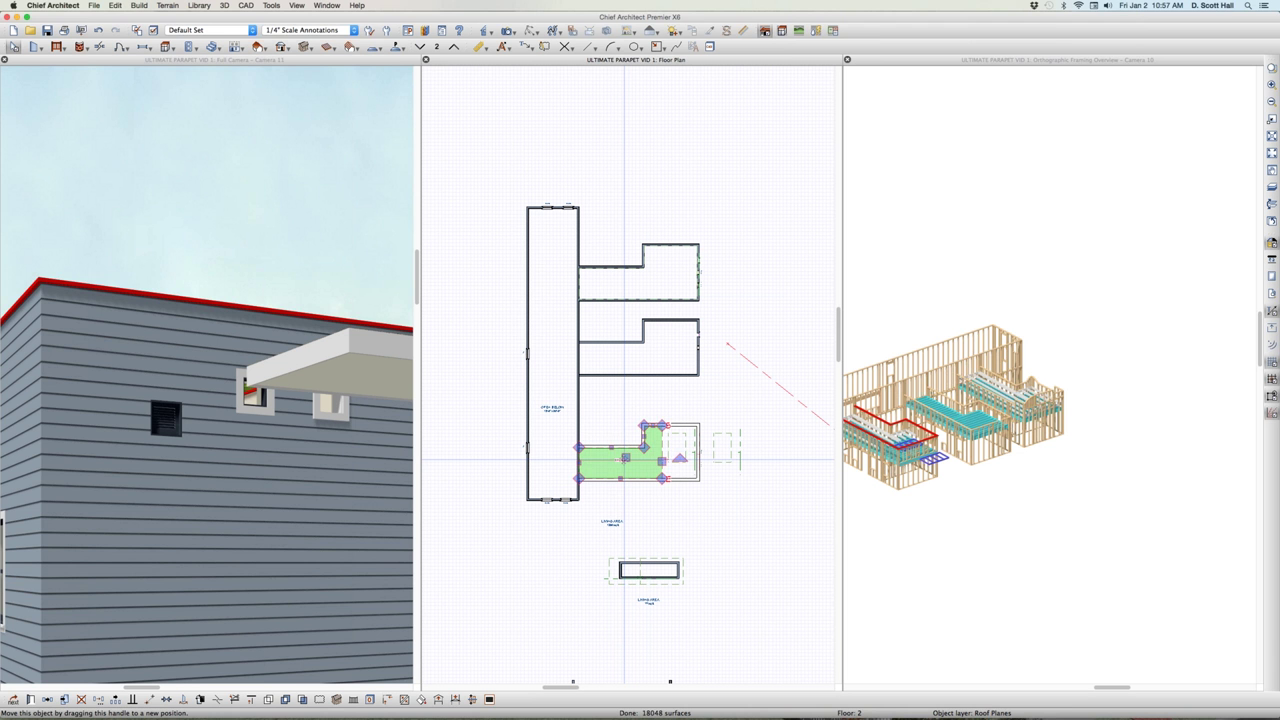
left_click_drag(624, 459, 624, 522)
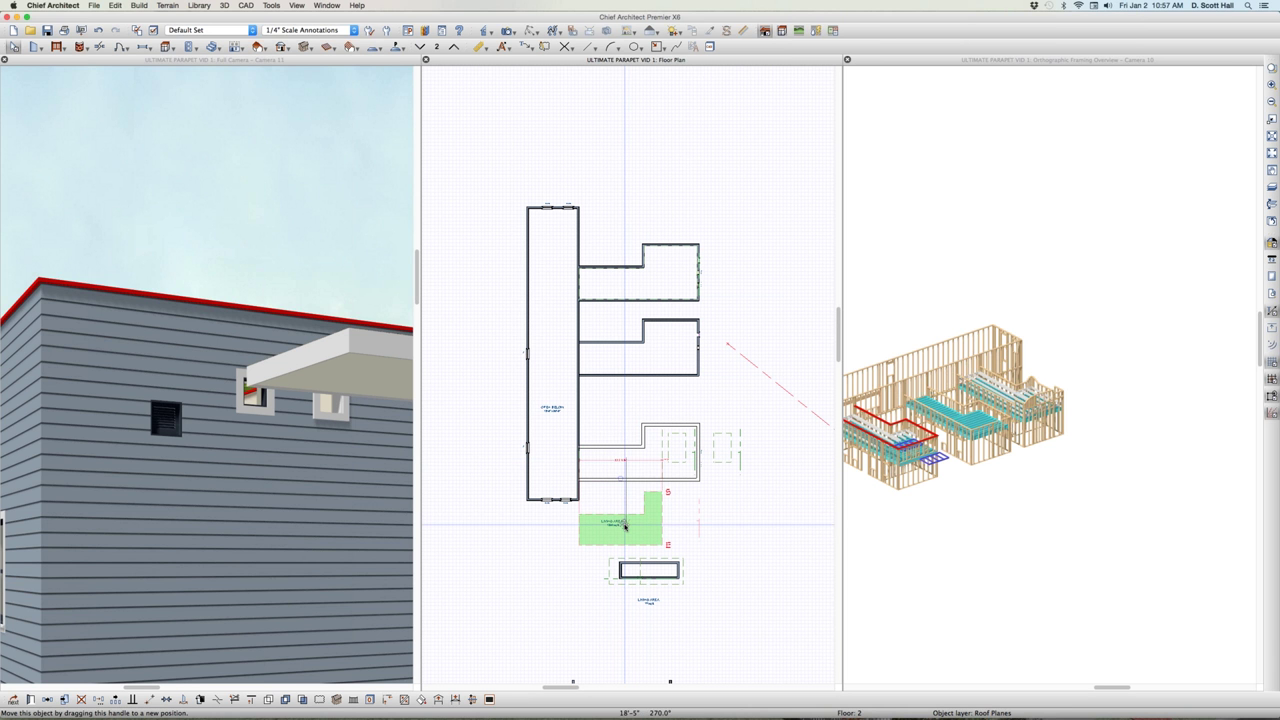
key("Tab")
key("Tab")
type("-200")
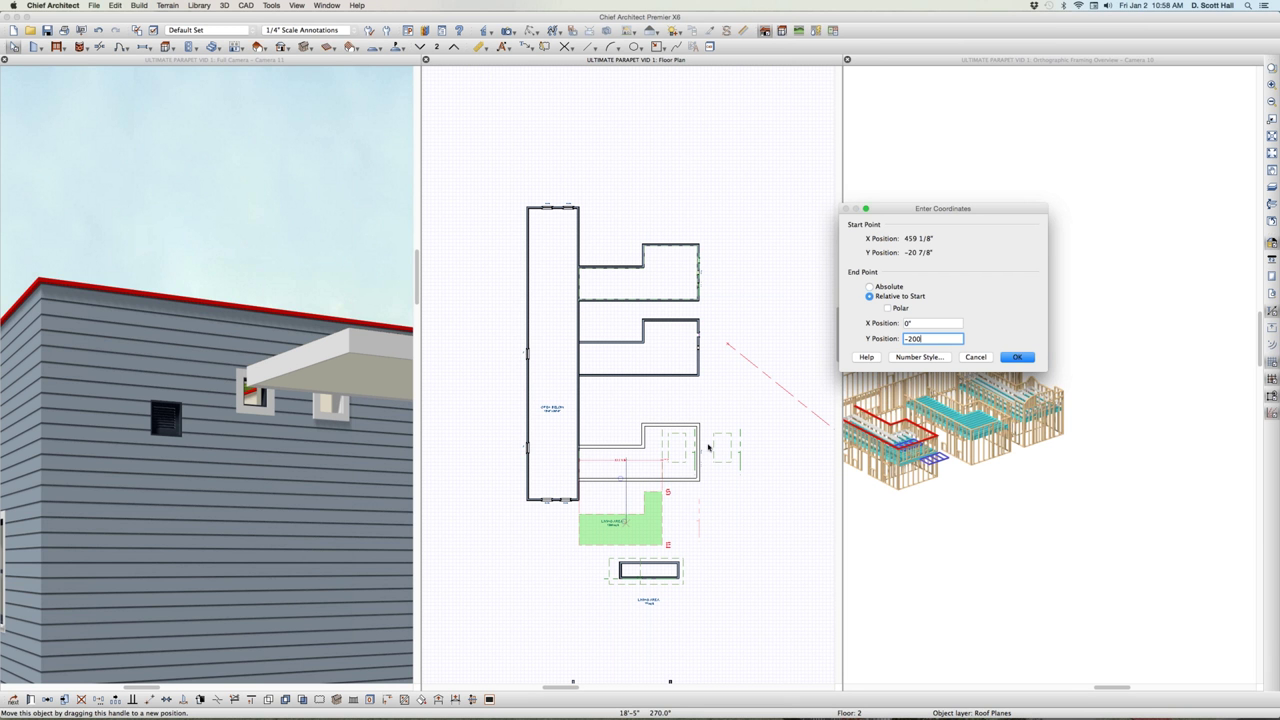
key("Return")
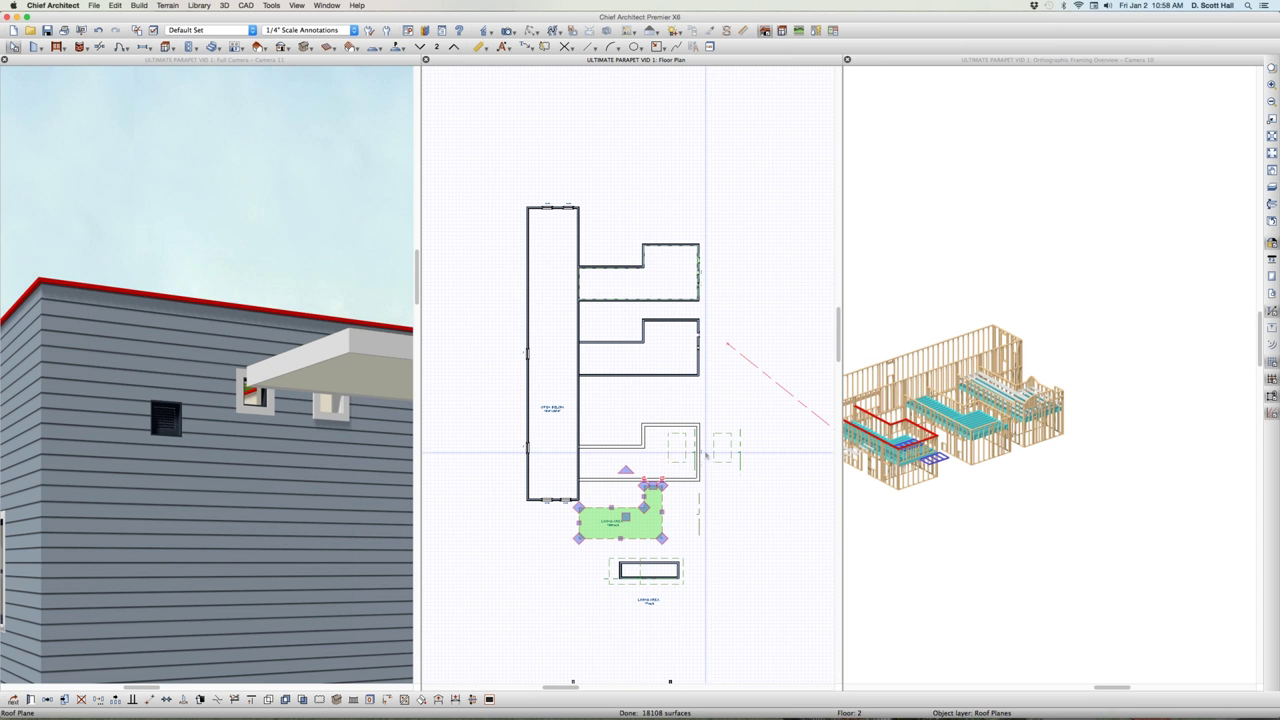
Step: Stretch the copied roof plane's four edges to fill the wide end of the parapet, out to its surrounding walls
scroll(719, 456, "up", 4)
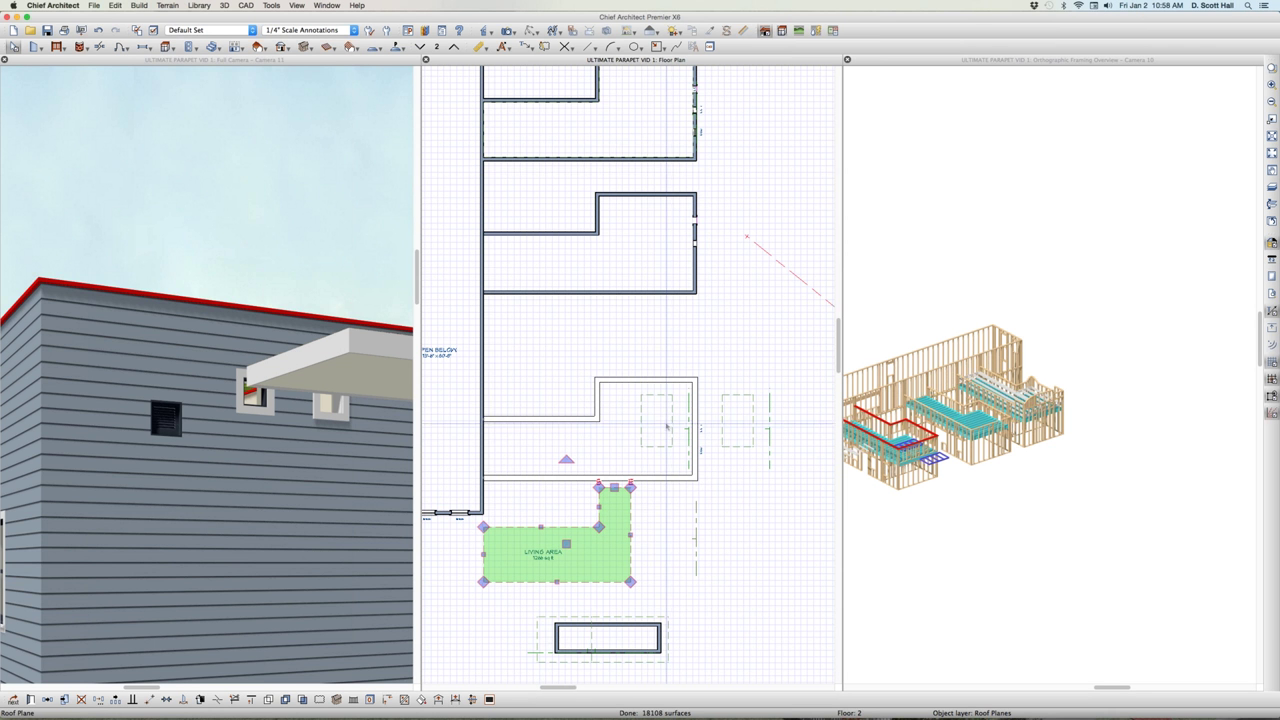
left_click(652, 444)
scroll(657, 425, "up", 4)
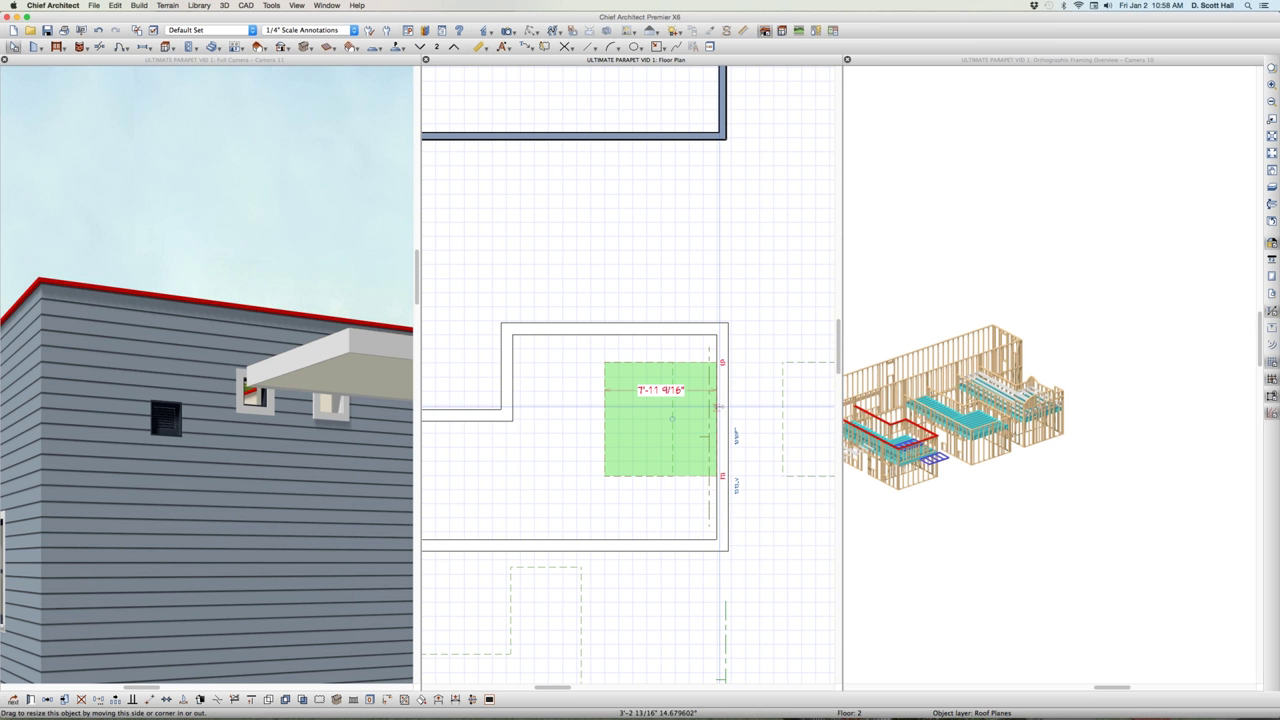
left_click_drag(717, 407, 718, 405)
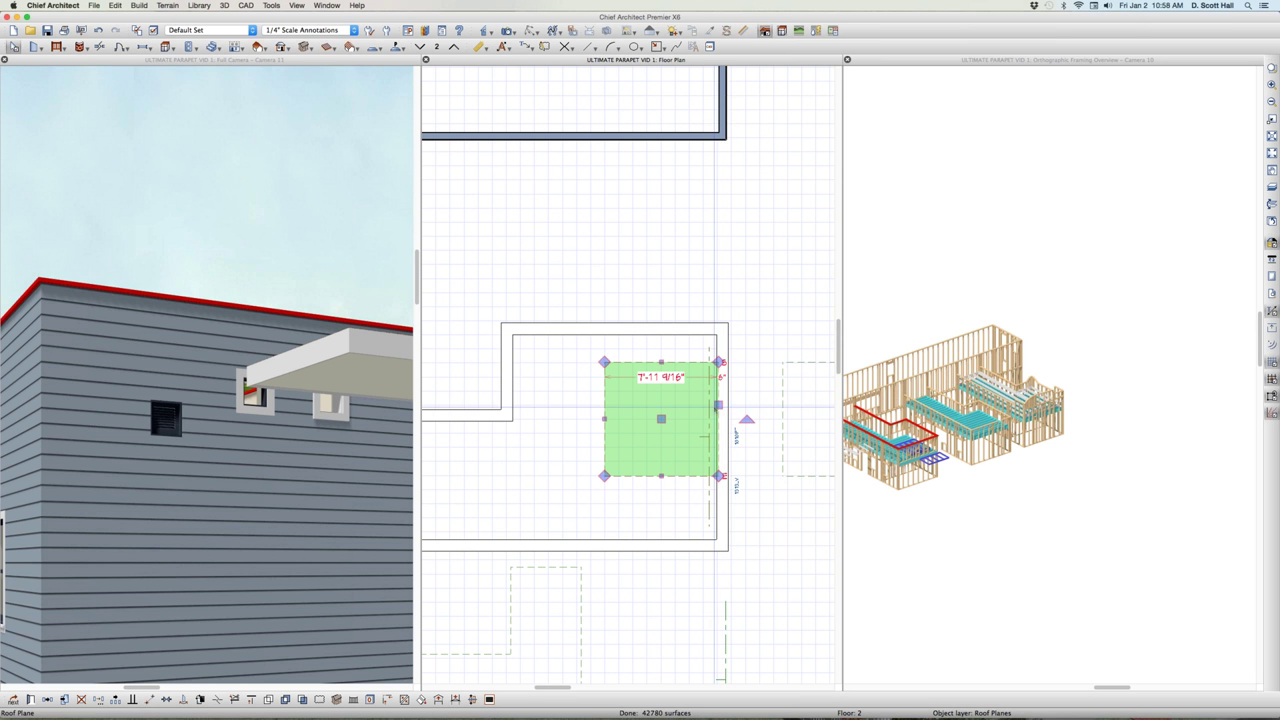
left_click_drag(660, 362, 665, 326)
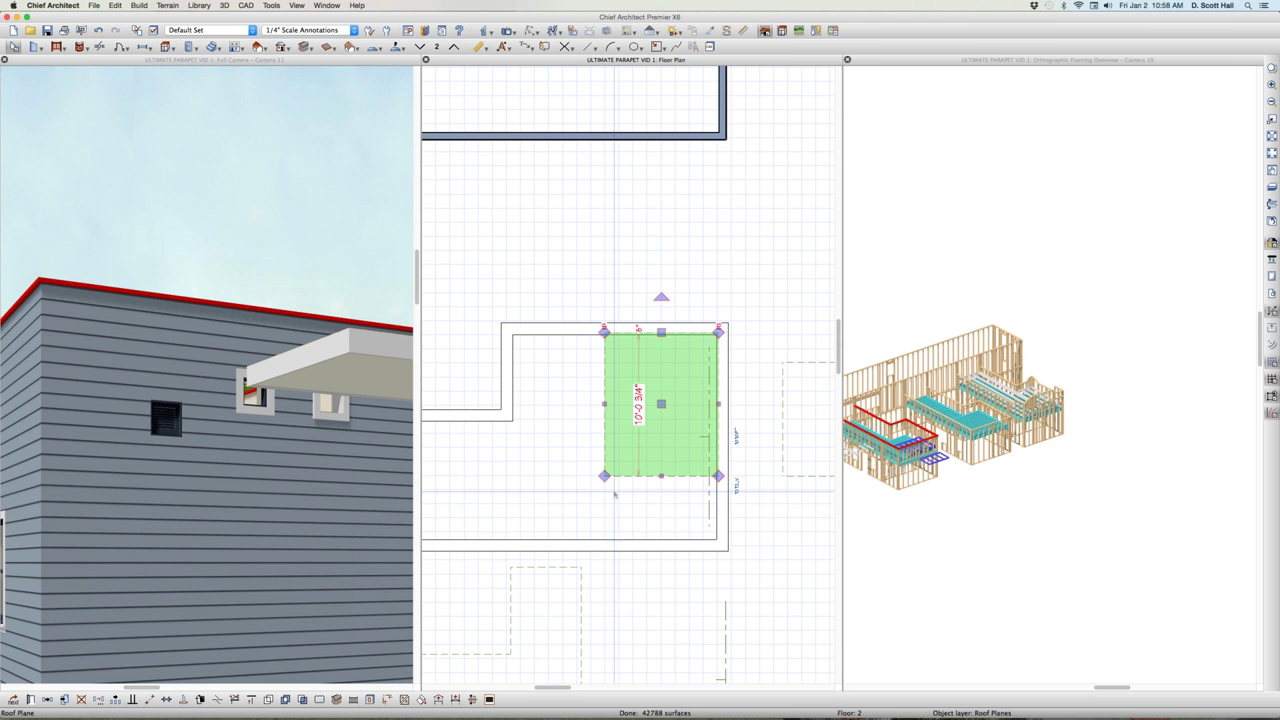
left_click_drag(660, 477, 664, 545)
left_click_drag(605, 437, 510, 403)
Step: Extend the lower part of the stretched roof plane to the long building and parapet wall, forming an L-shape
scroll(636, 470, "down", 3)
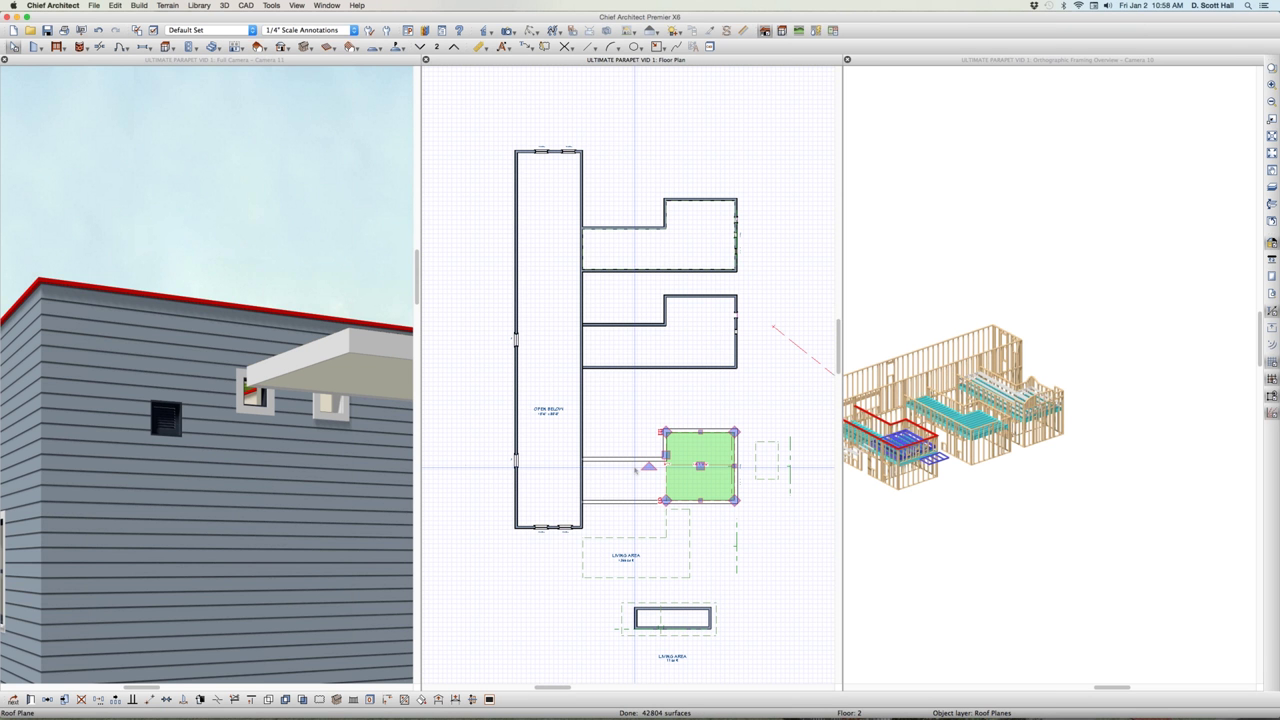
left_click_drag(641, 468, 586, 480)
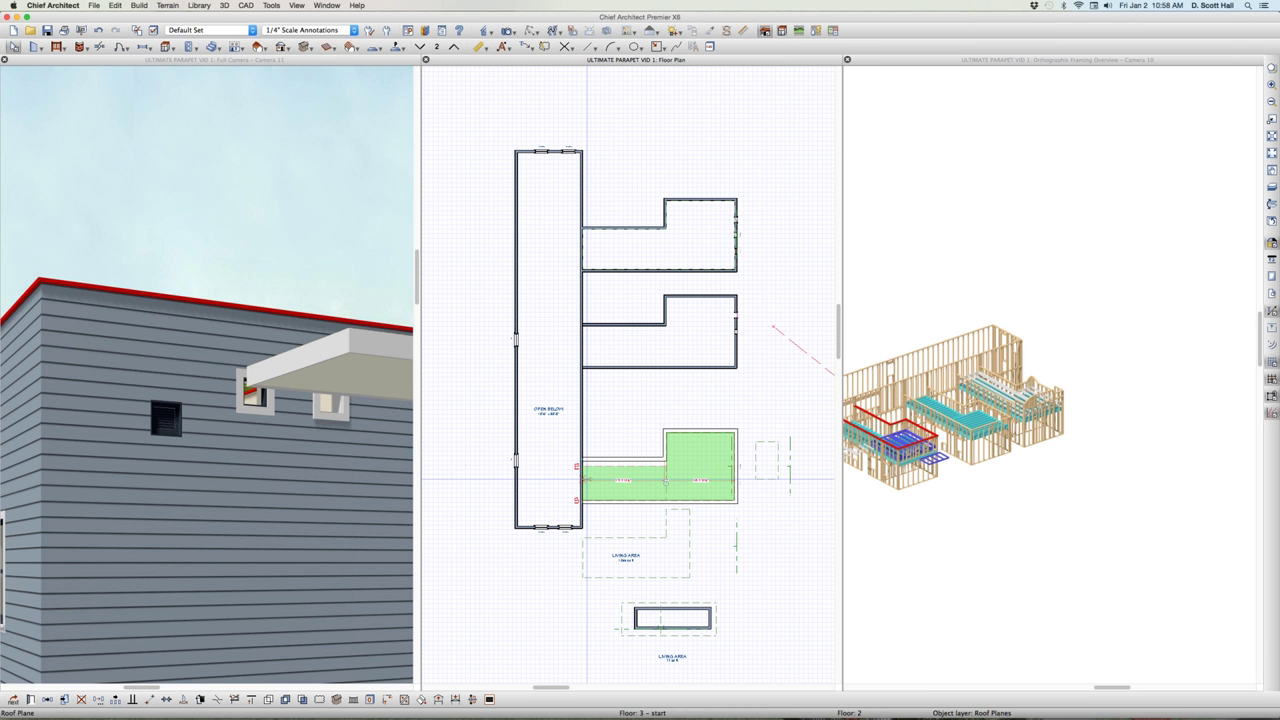
scroll(588, 478, "up", 3)
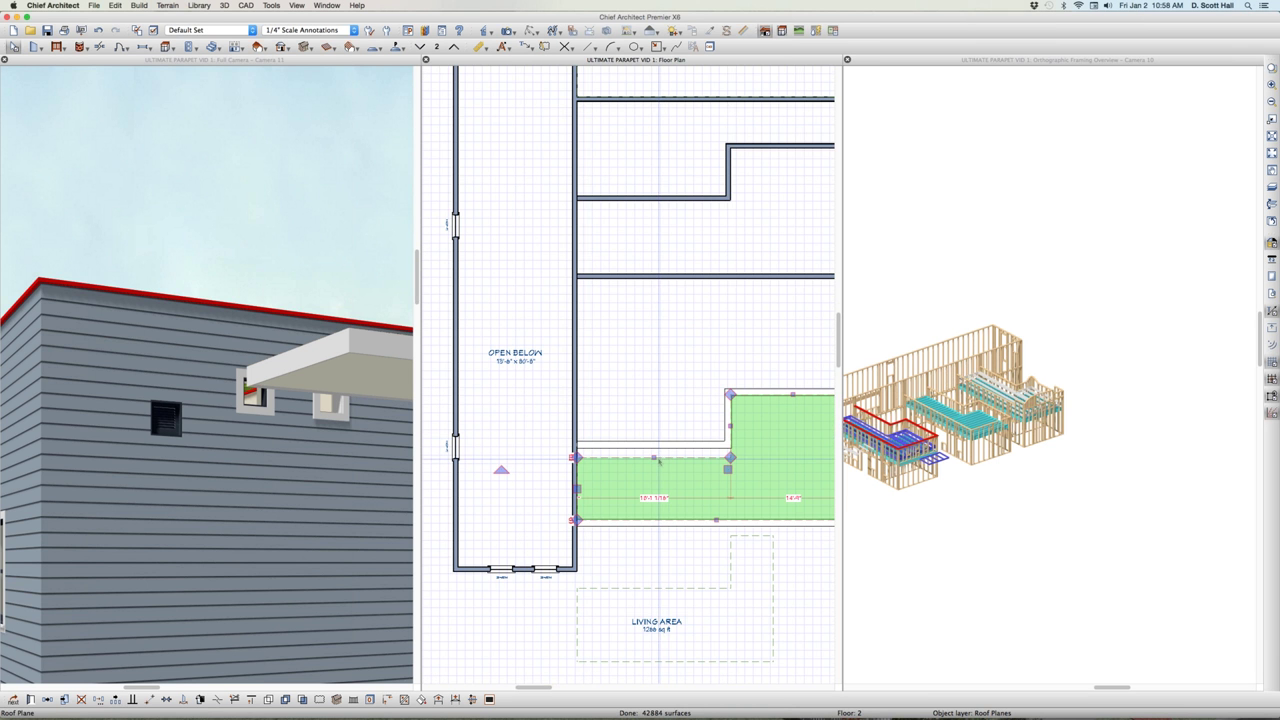
left_click_drag(653, 457, 658, 449)
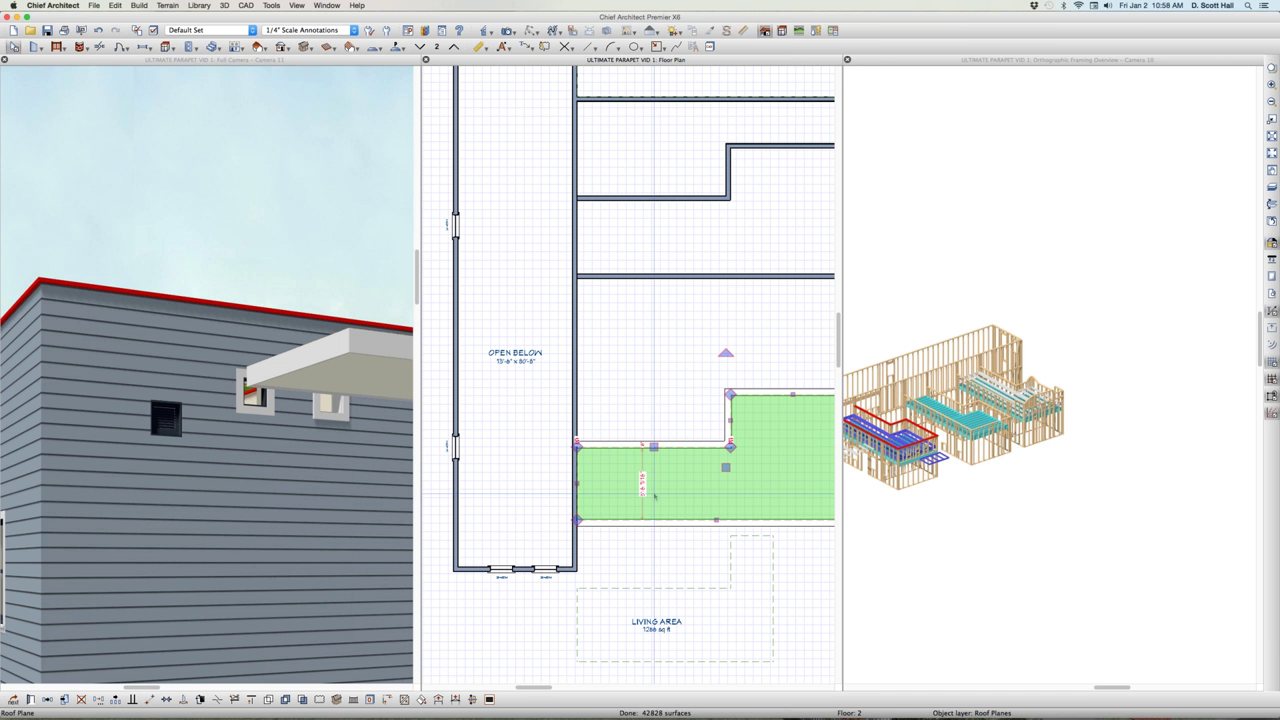
Step: Turn Soffits off and back on for the L-shaped roof plane inside the parapet, comparing its framing in the overview
scroll(648, 438, "down", 3)
scroll(640, 425, "up", 3)
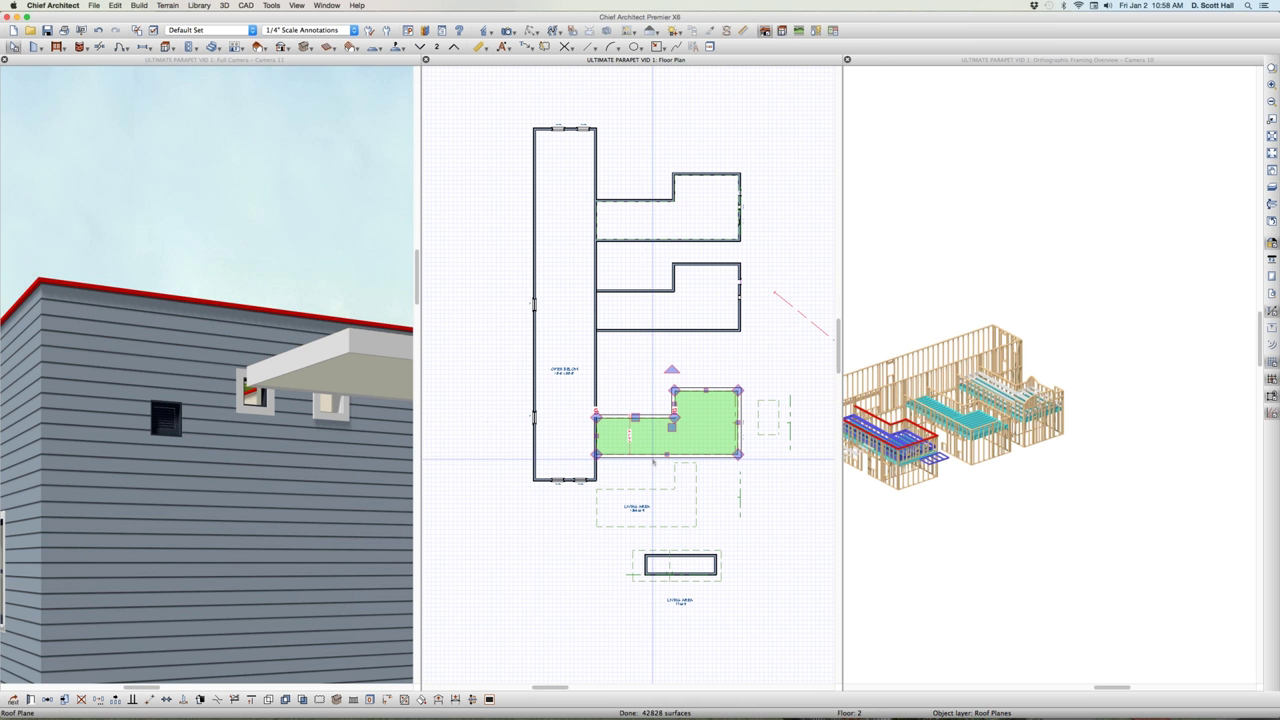
scroll(1142, 473, "down", 2)
scroll(1044, 480, "up", 2)
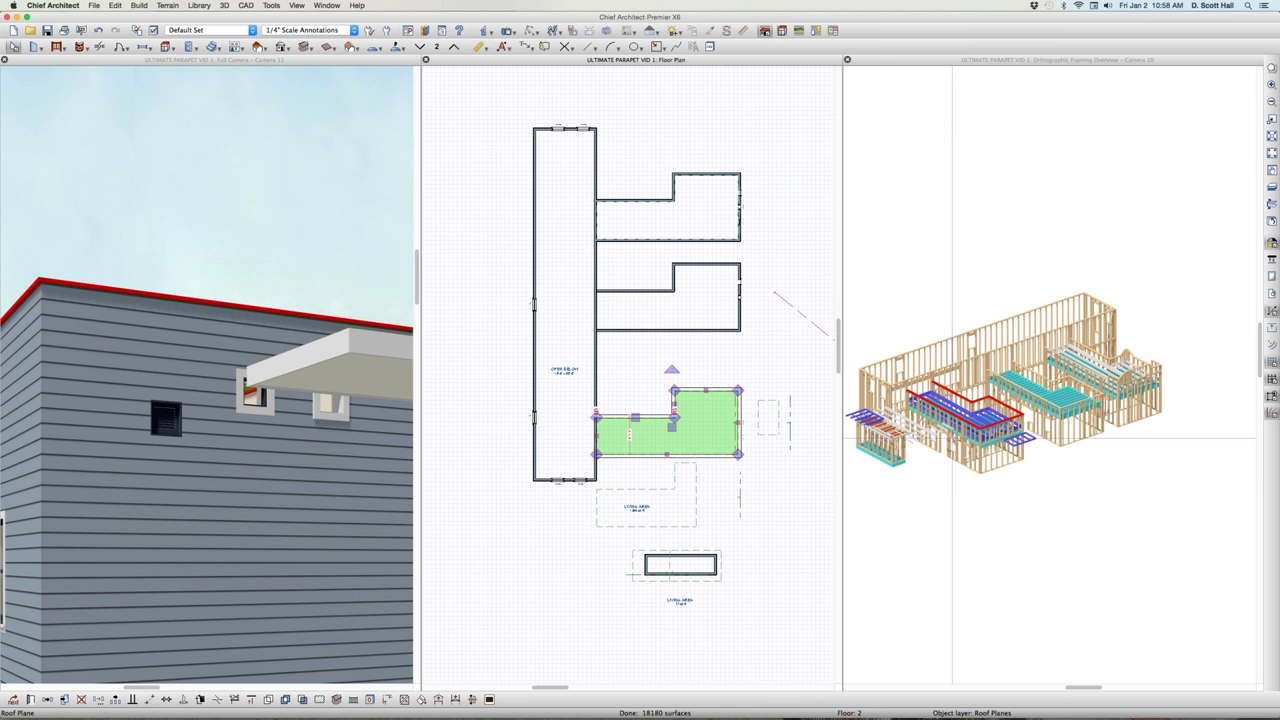
scroll(975, 420, "up", 3)
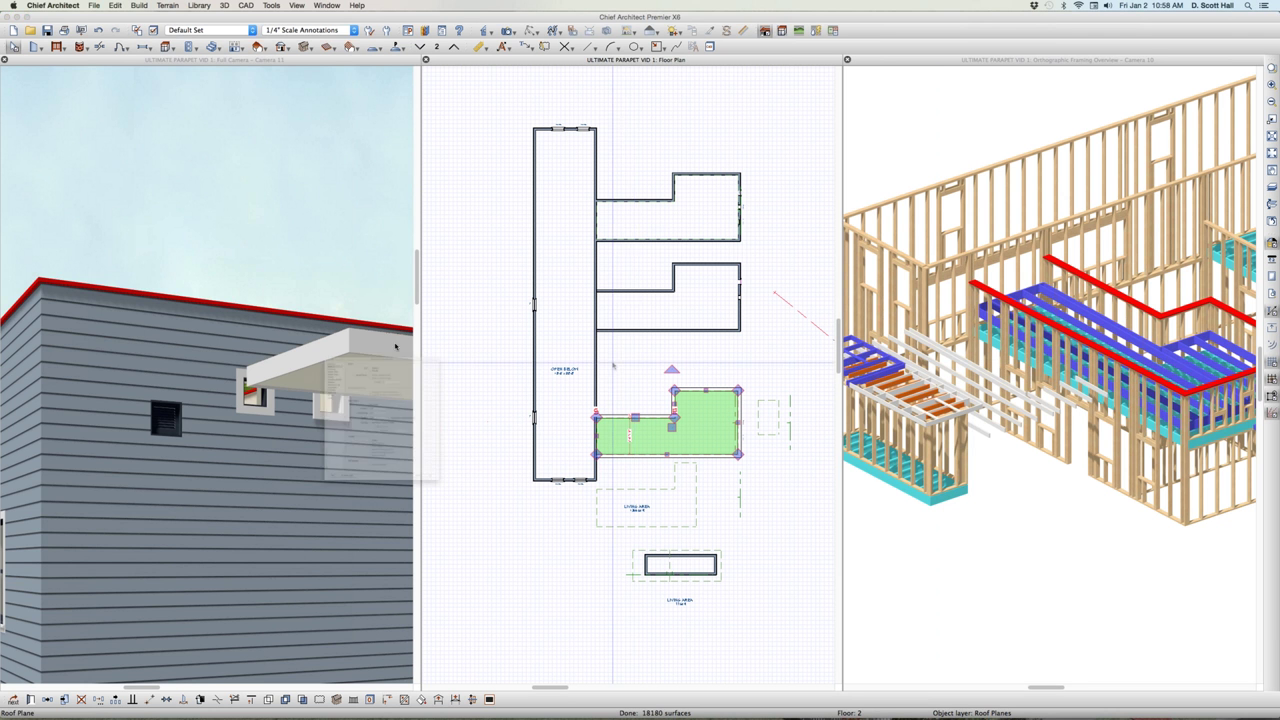
double_click(640, 432)
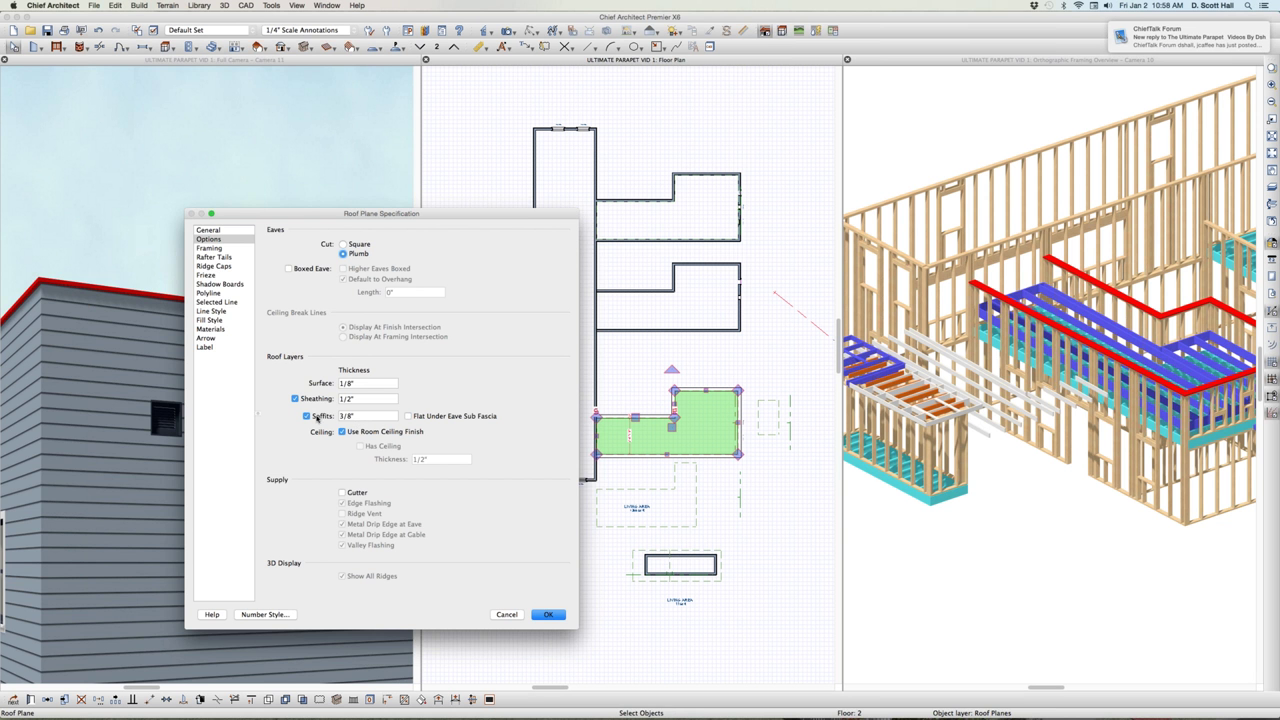
left_click(307, 416)
key("Return")
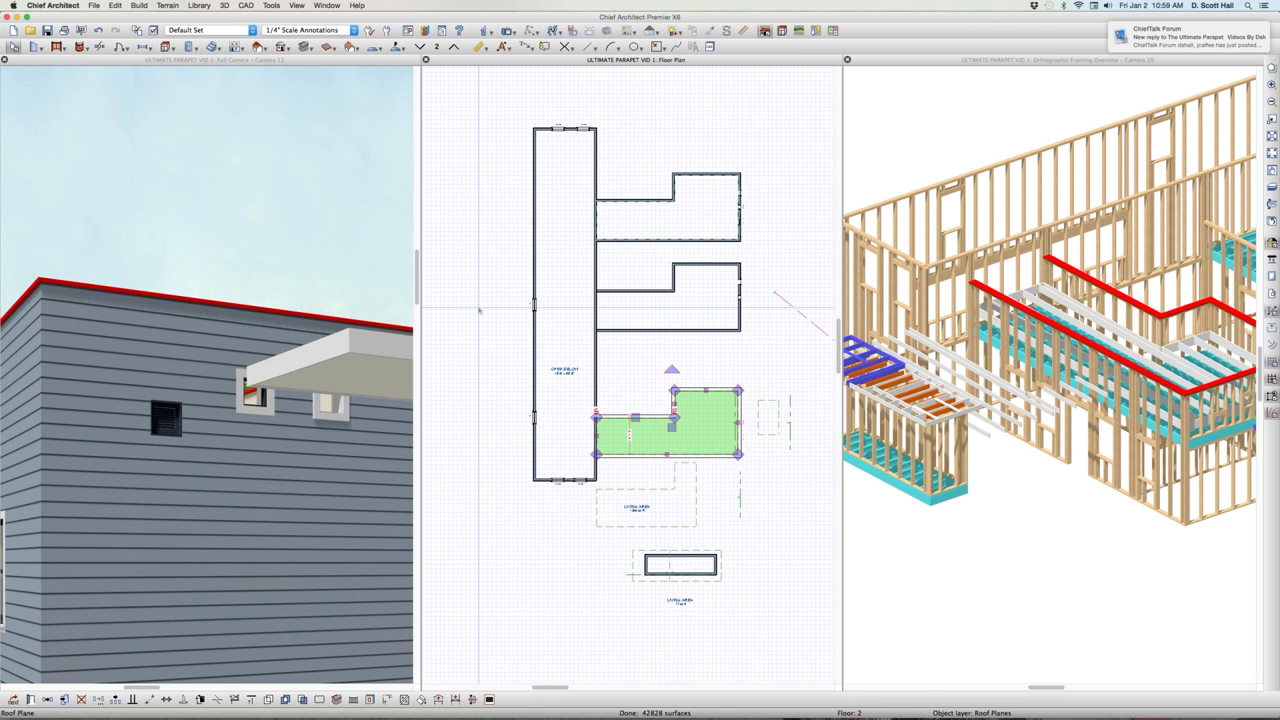
key("super+e")
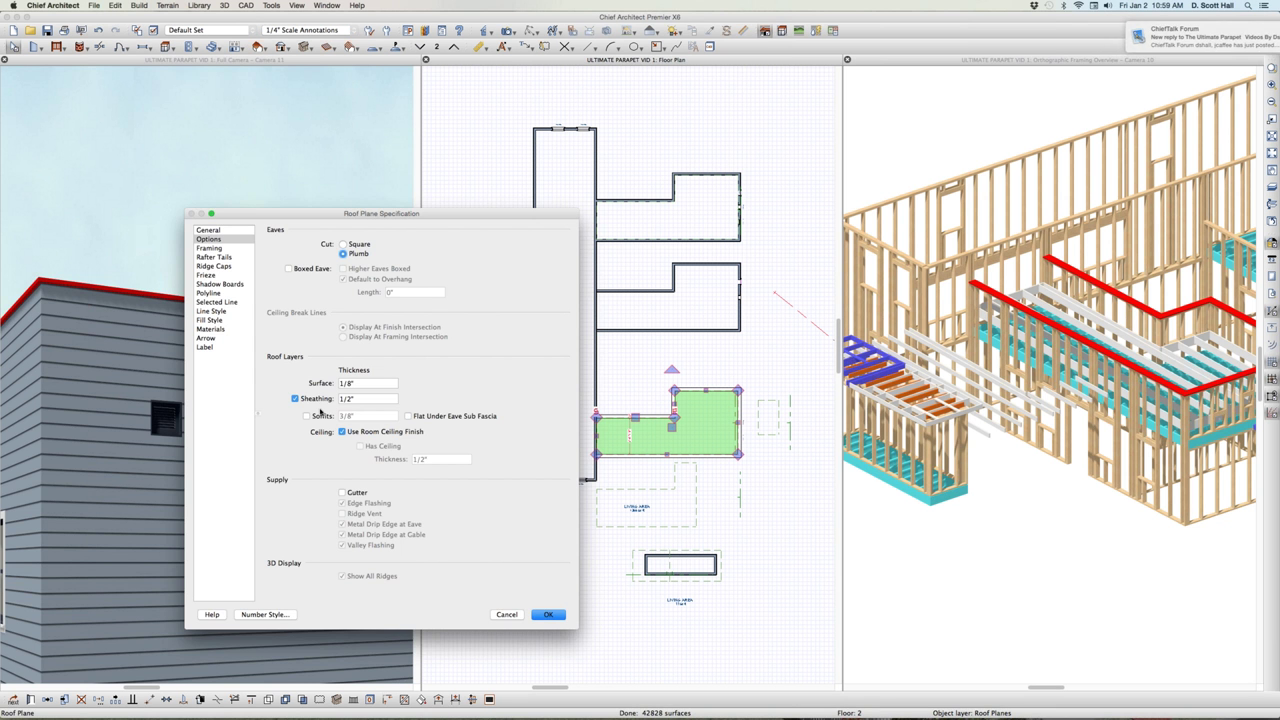
left_click(320, 417)
key("Return")
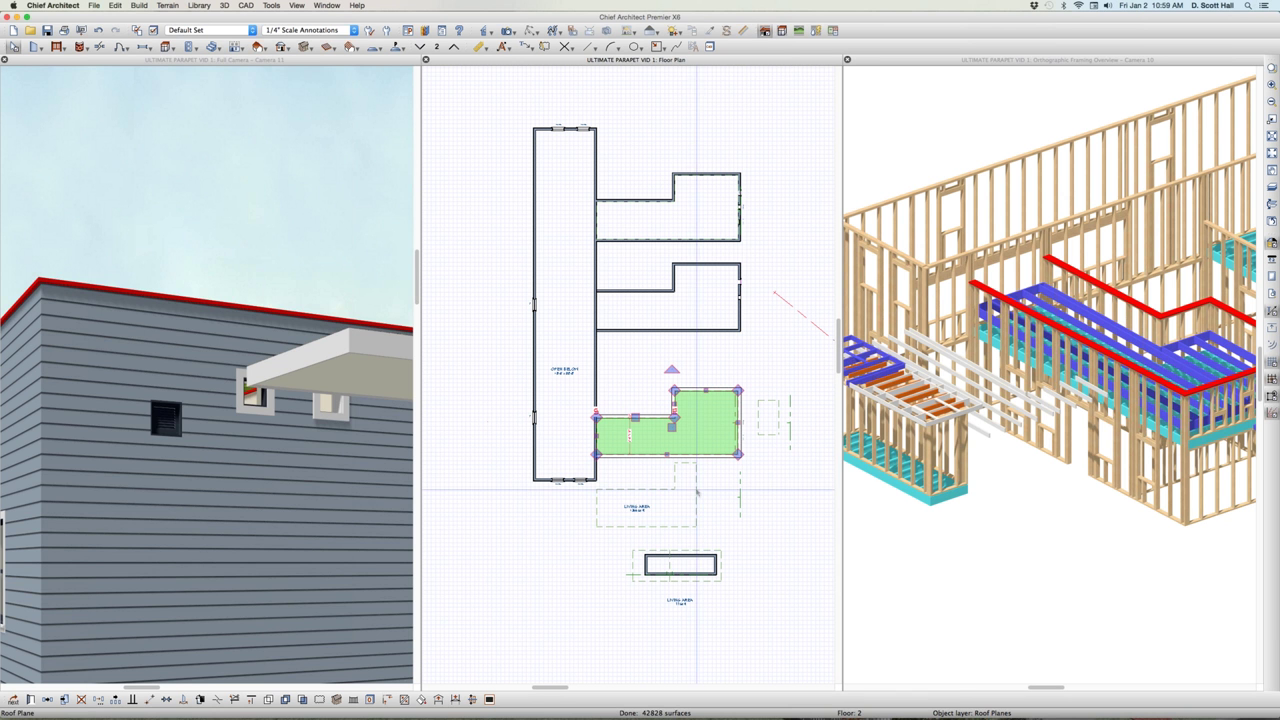
Step: Turn Soffits off and back on for the relocated main roof plane, comparing its framing in the overview
double_click(697, 492)
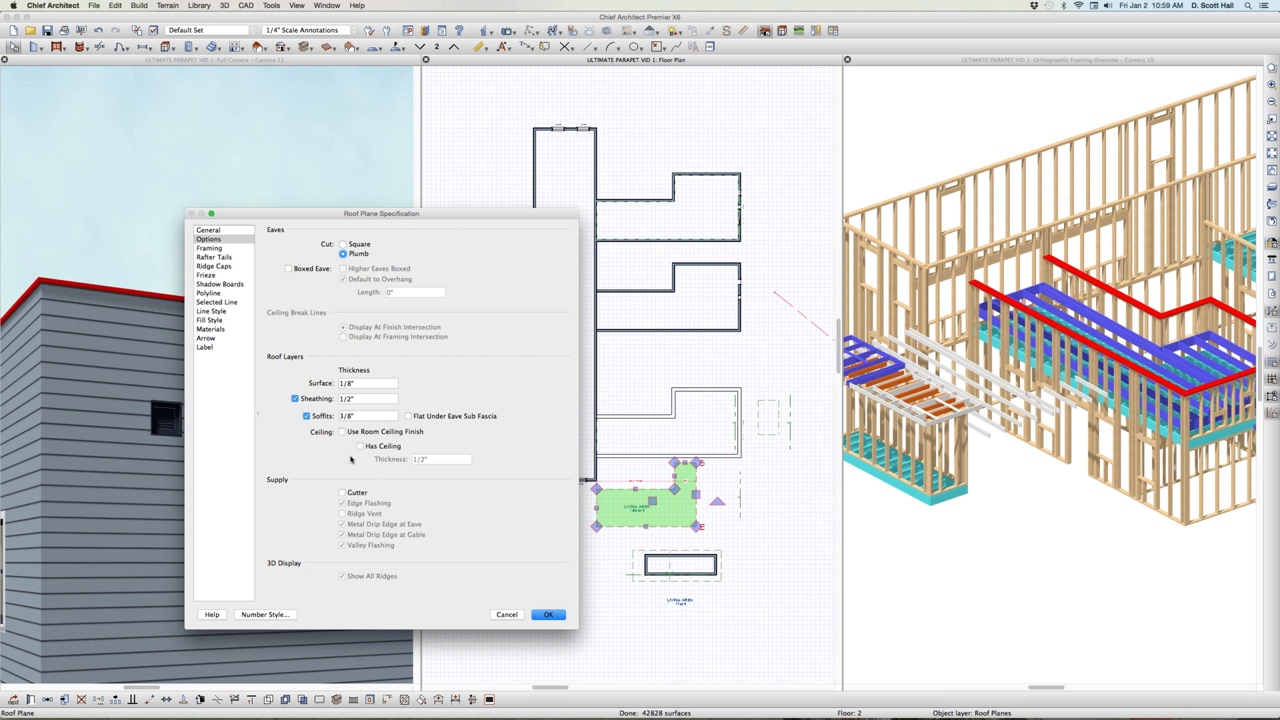
left_click(306, 416)
key("Return")
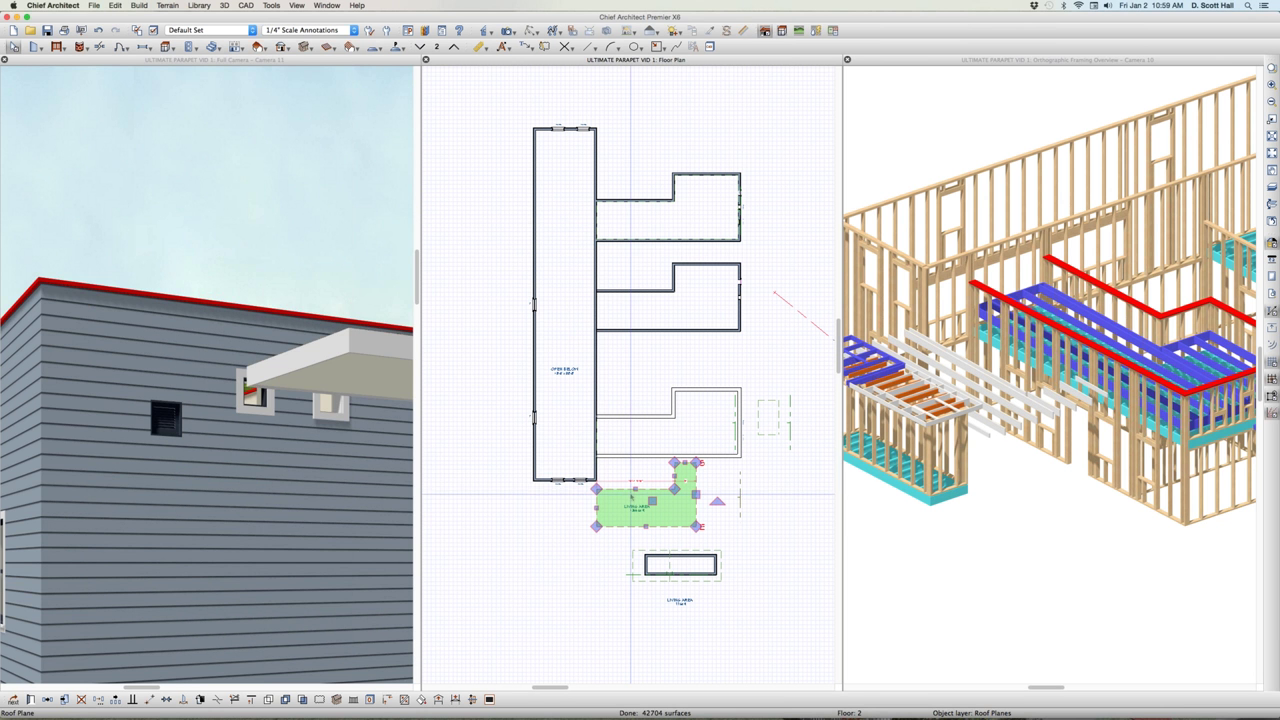
double_click(625, 497)
left_click(320, 416)
key("Return")
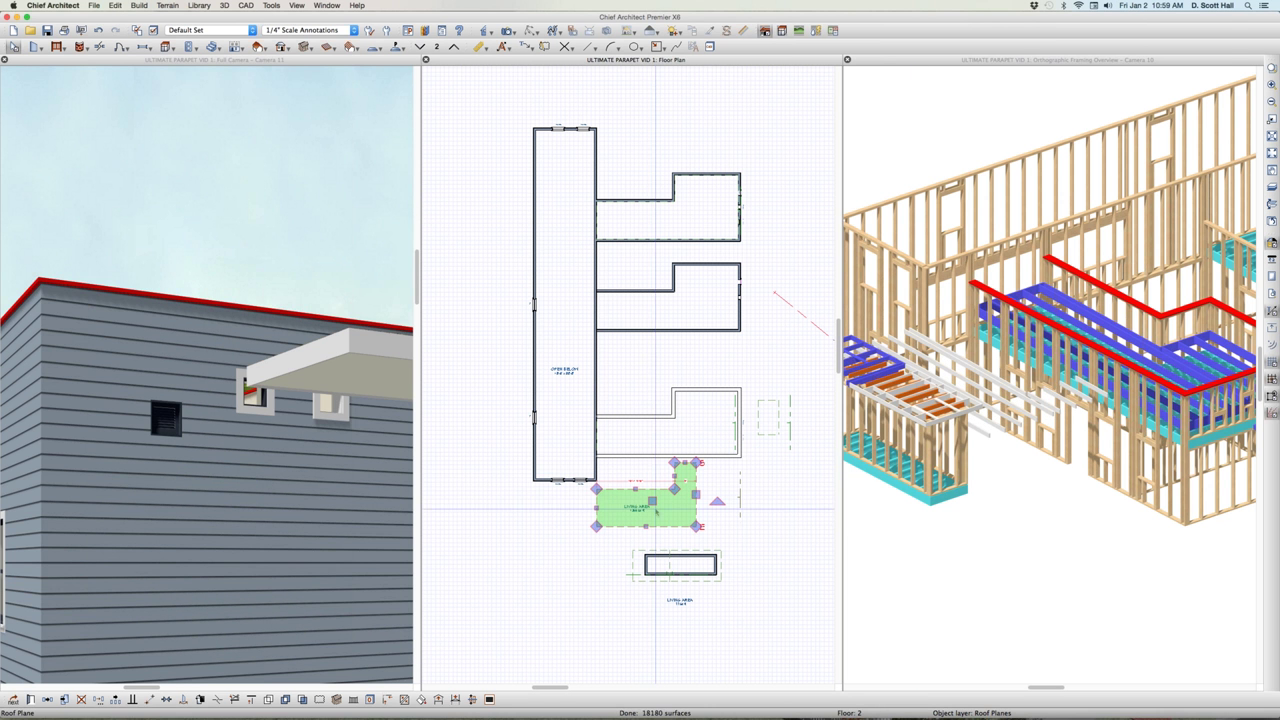
Step: Move the relocated main roof plane farther away from the buildings and check its framing in the overview
left_click_drag(665, 483, 843, 481)
scroll(915, 475, "down", 5)
scroll(1156, 487, "up", 5)
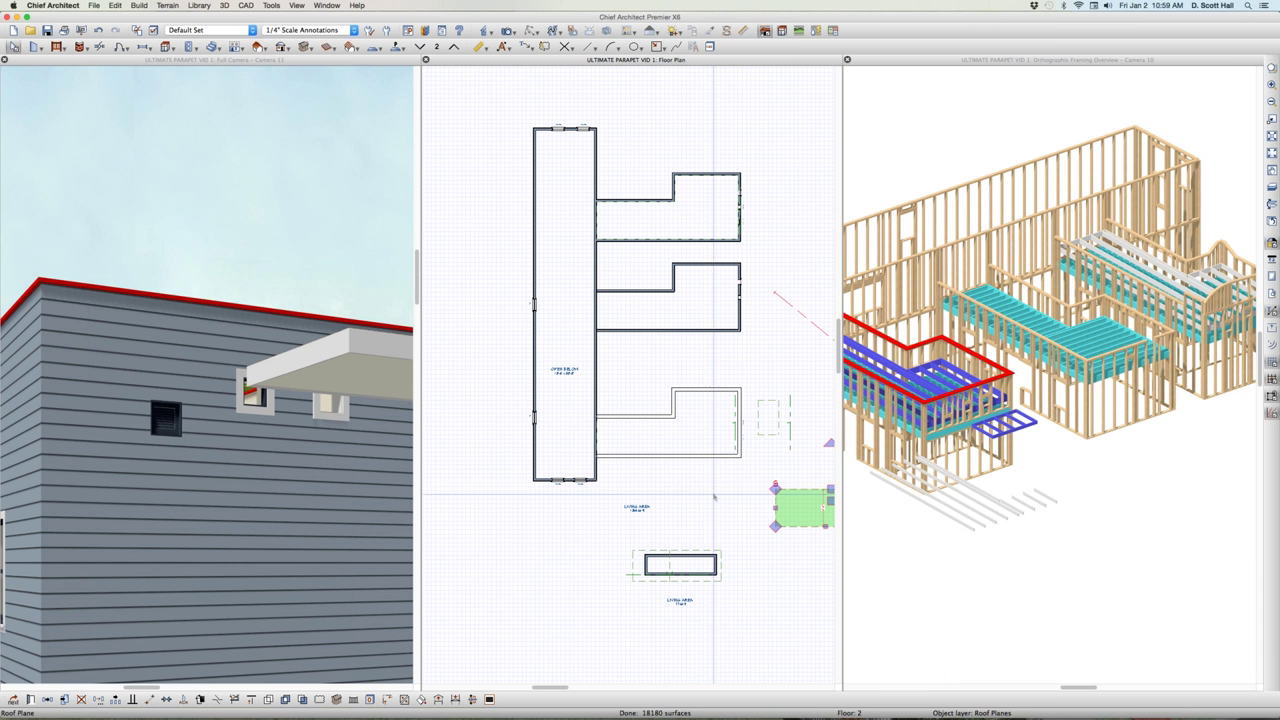
Step: Place a copy of the L-shaped roof plane from inside the parapet in the open area beyond the canopy
left_click(692, 457)
key("Tab")
key("Tab")
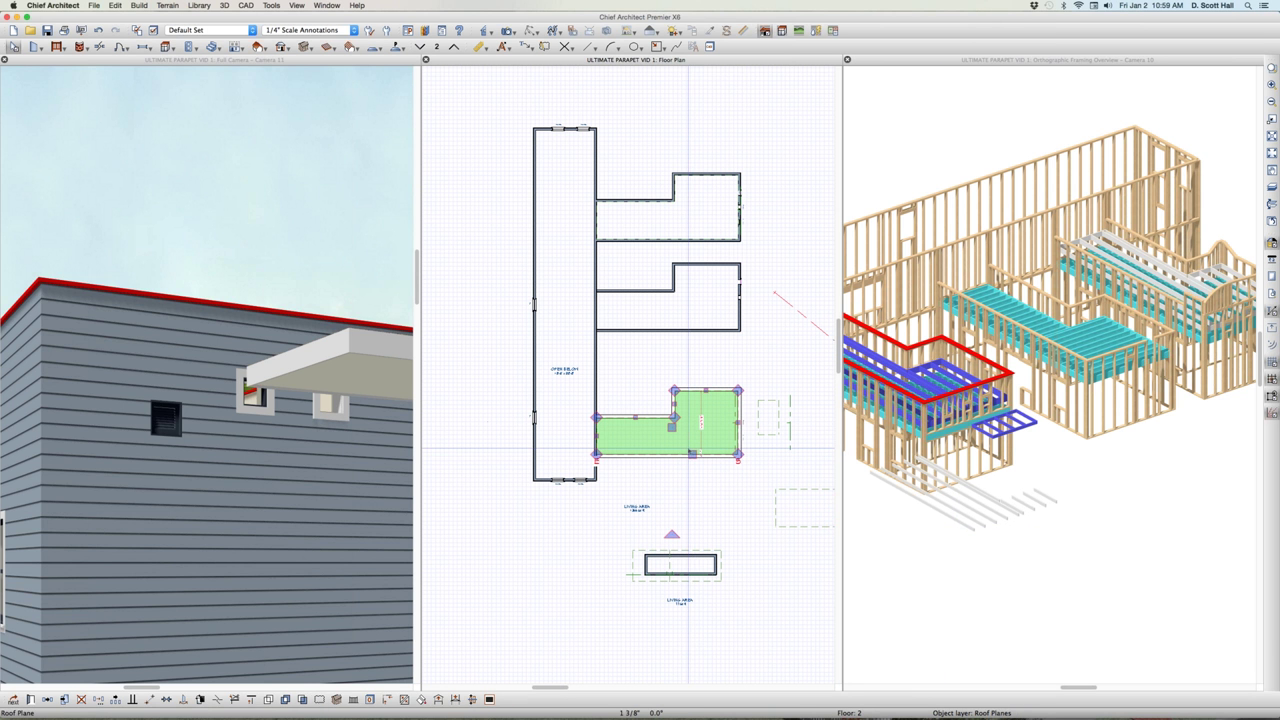
key("super+c")
left_click_drag(670, 428, 895, 428)
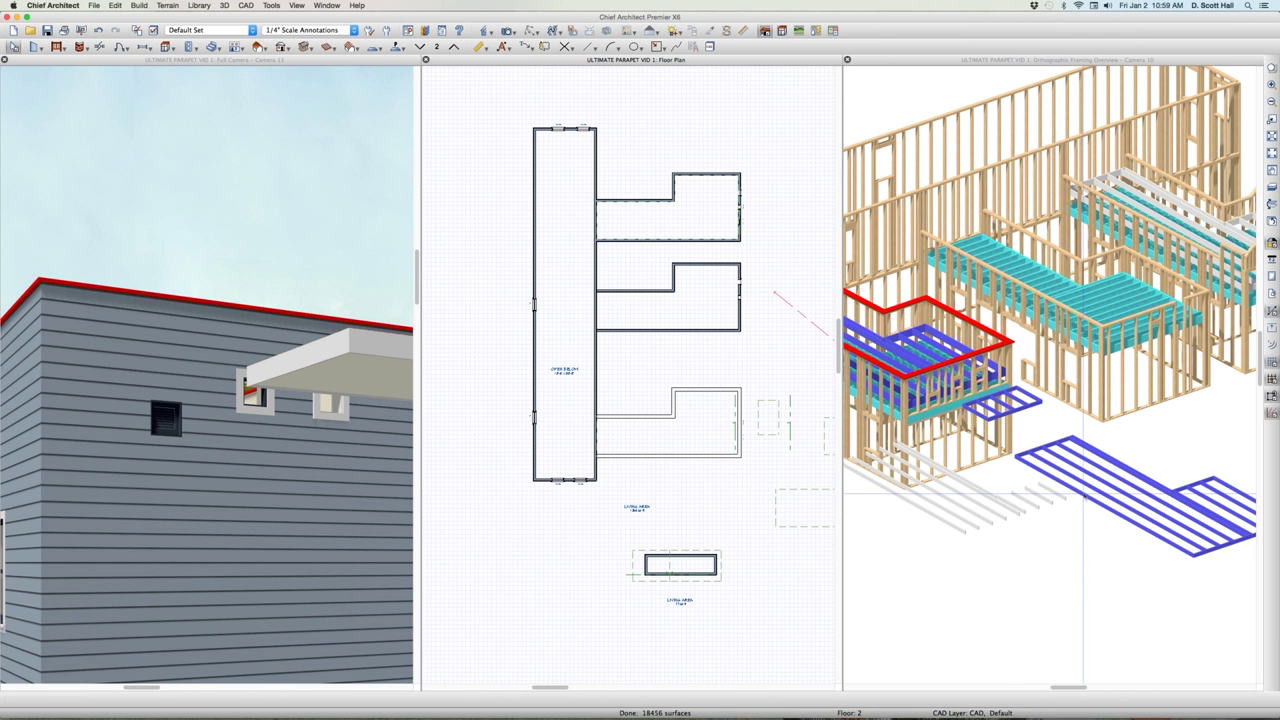
Step: Review the framing settings of the copied L-shaped roof plane and the relocated main roof plane together
left_click(797, 526)
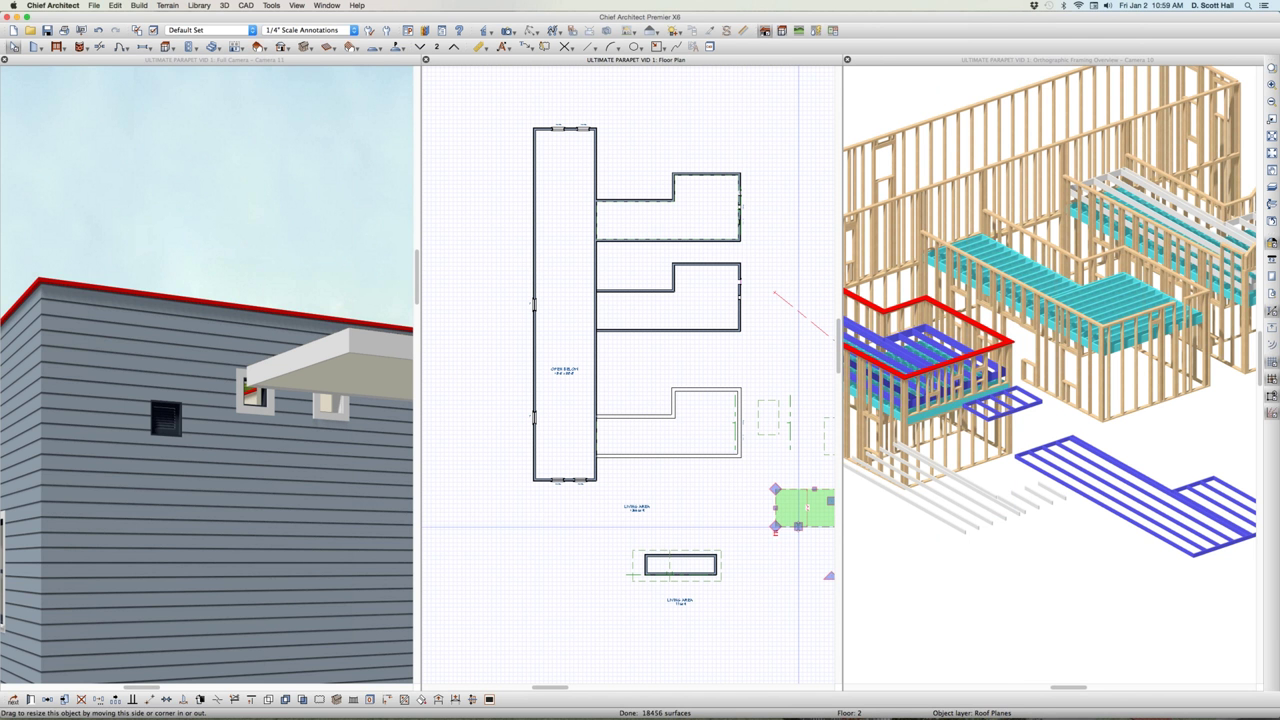
scroll(711, 493, "down", 3)
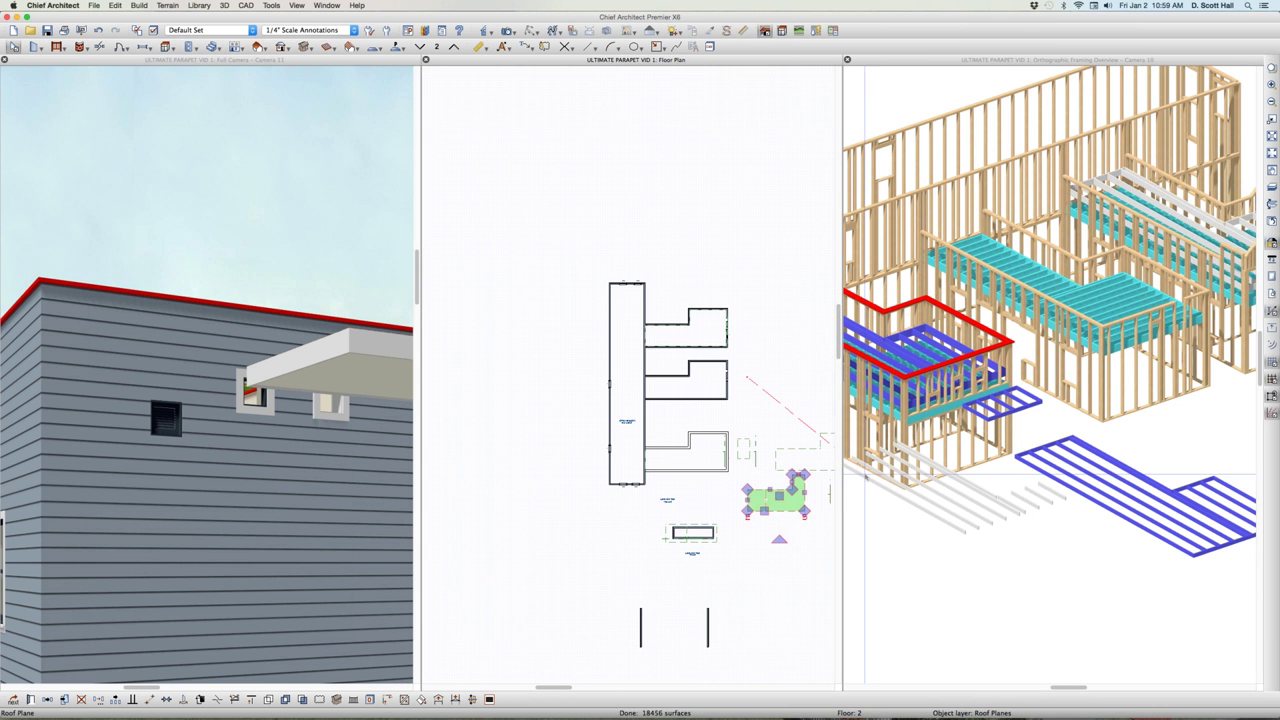
left_click(823, 467, "shift")
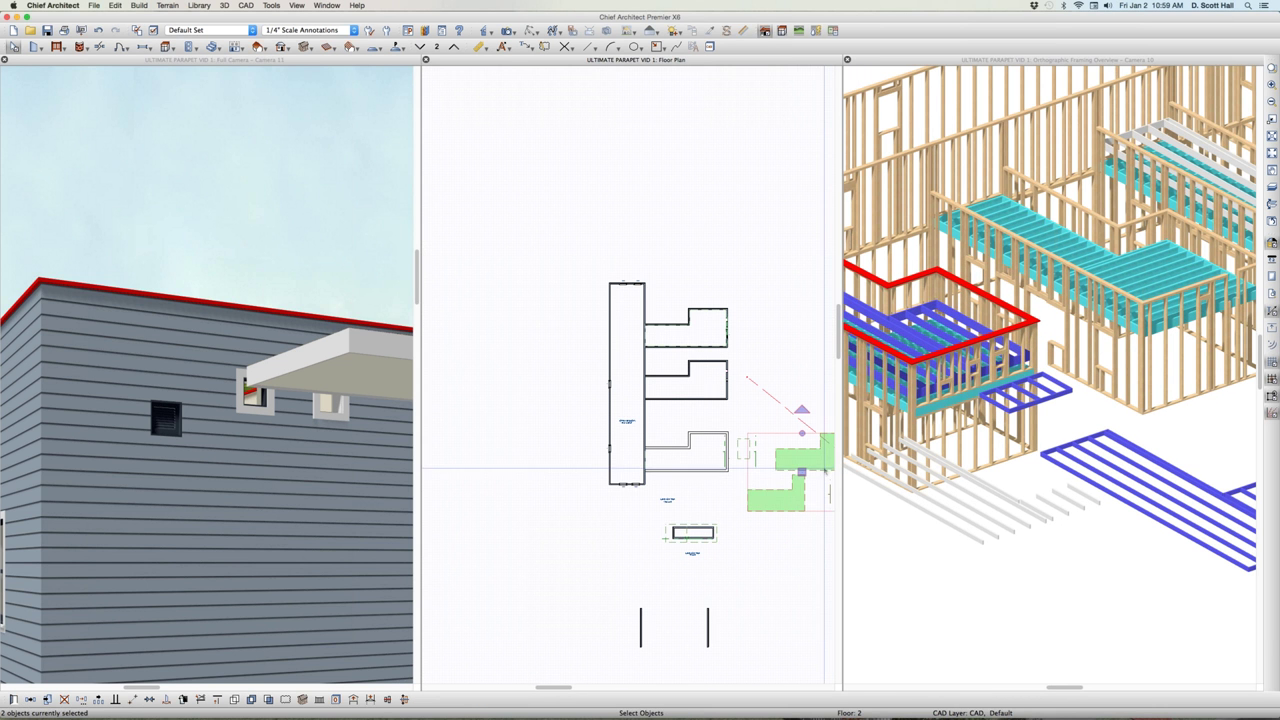
key("super+e")
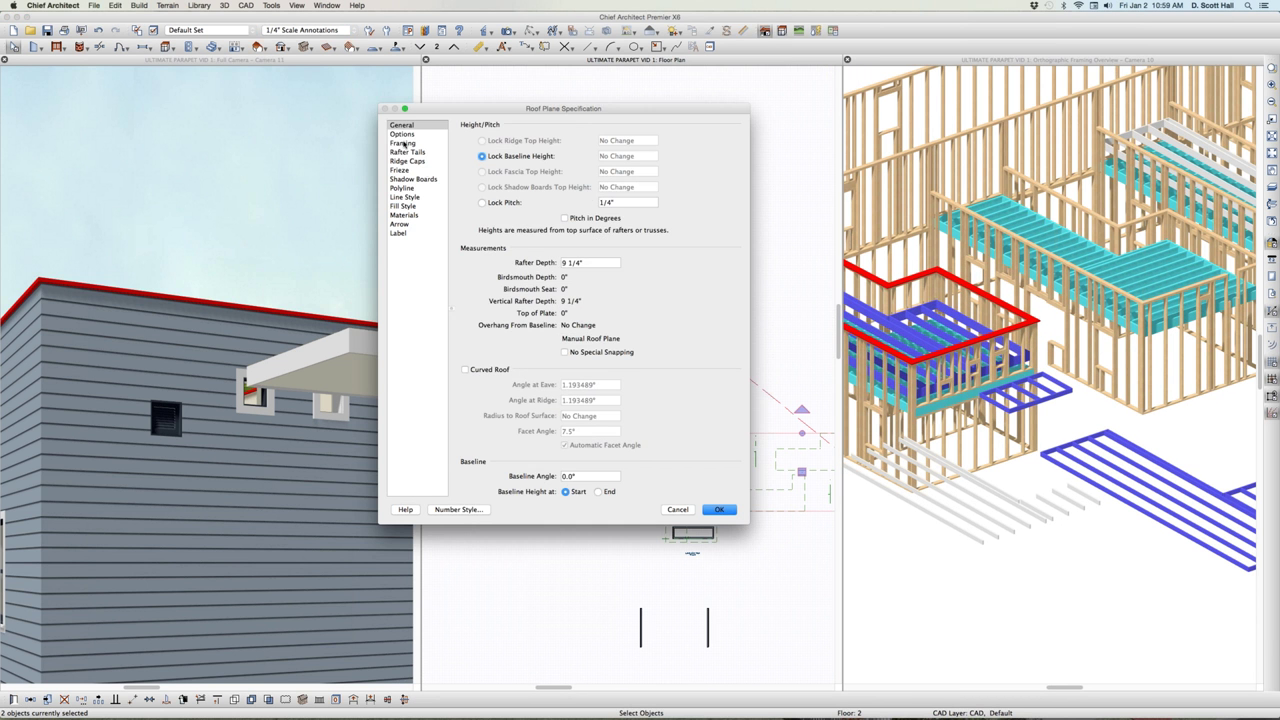
left_click(404, 144)
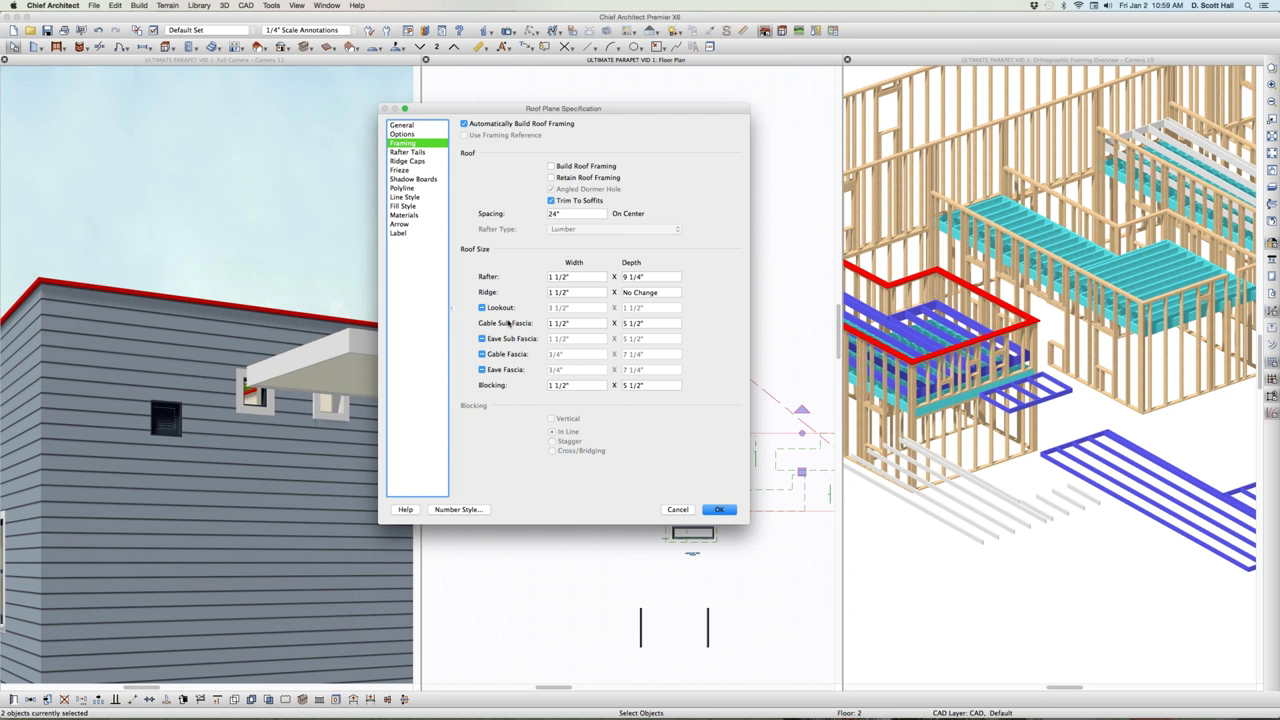
left_click(680, 513)
scroll(520, 487, "down", 1)
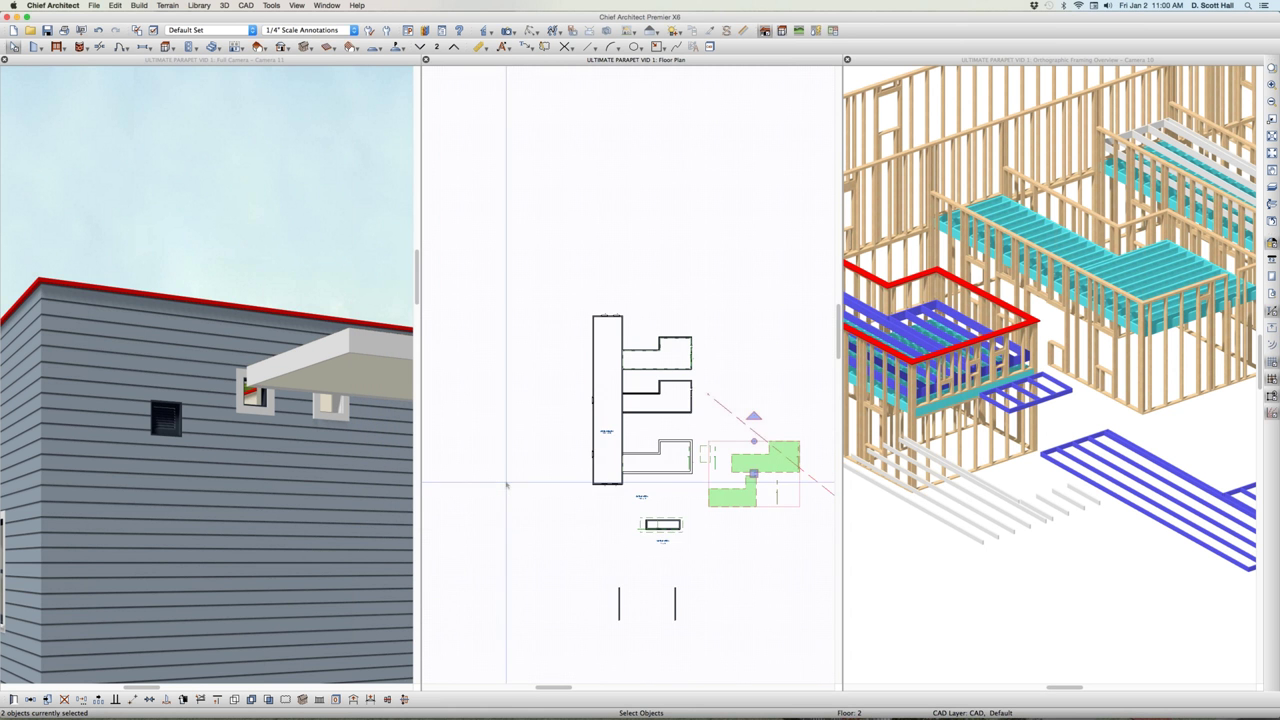
scroll(696, 494, "up", 1)
scroll(770, 425, "up", 3)
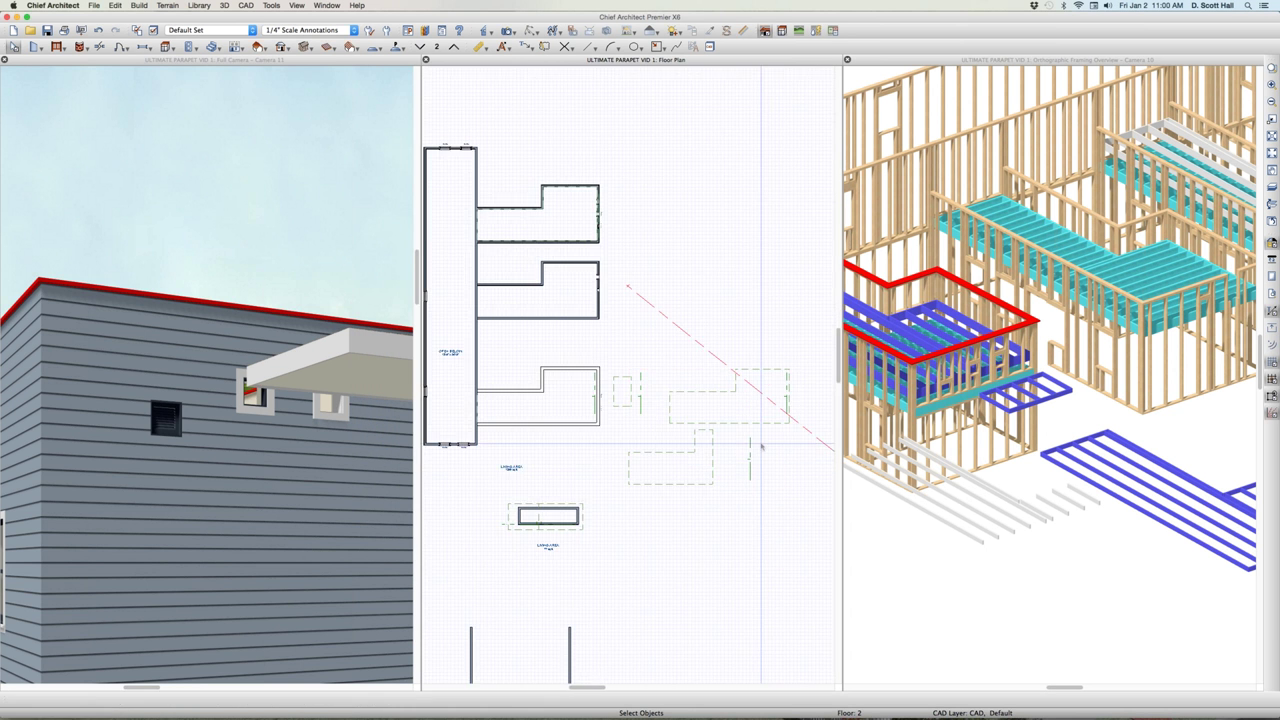
Step: Check the relocated main roof plane's framing settings, including its lookout, sub fascia and fascia options
double_click(769, 424)
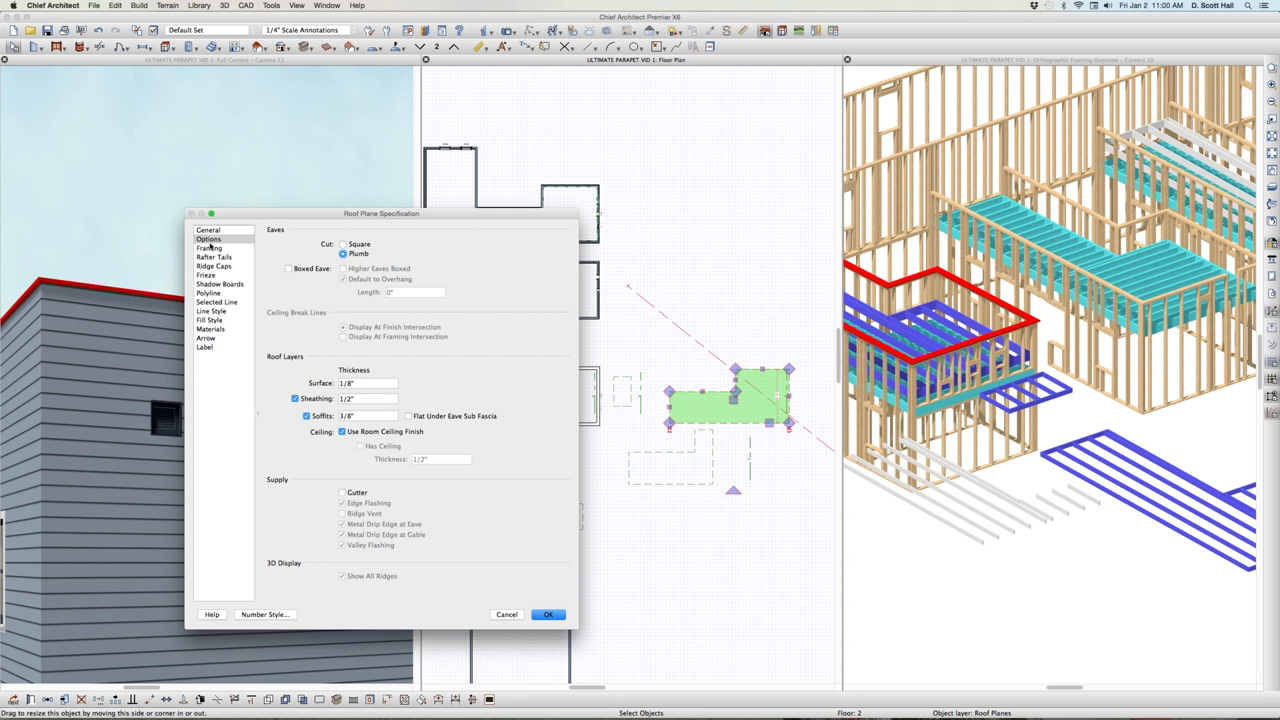
left_click(210, 248)
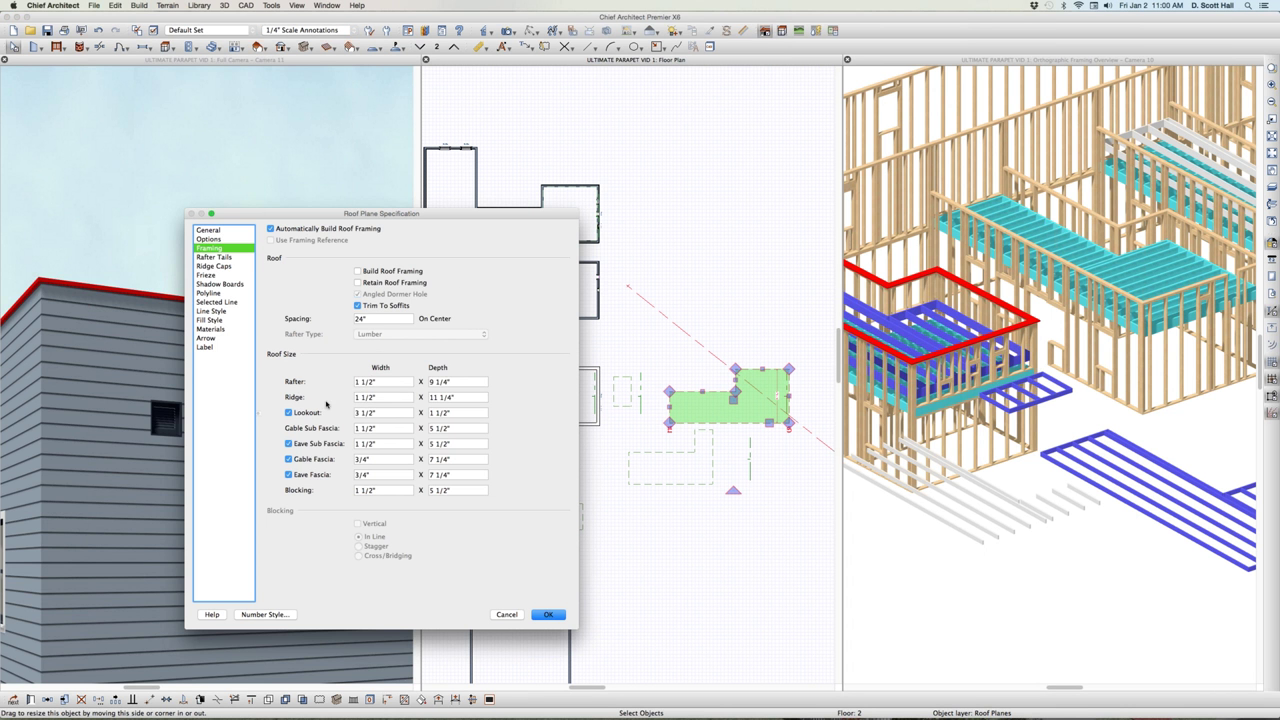
left_click(507, 614)
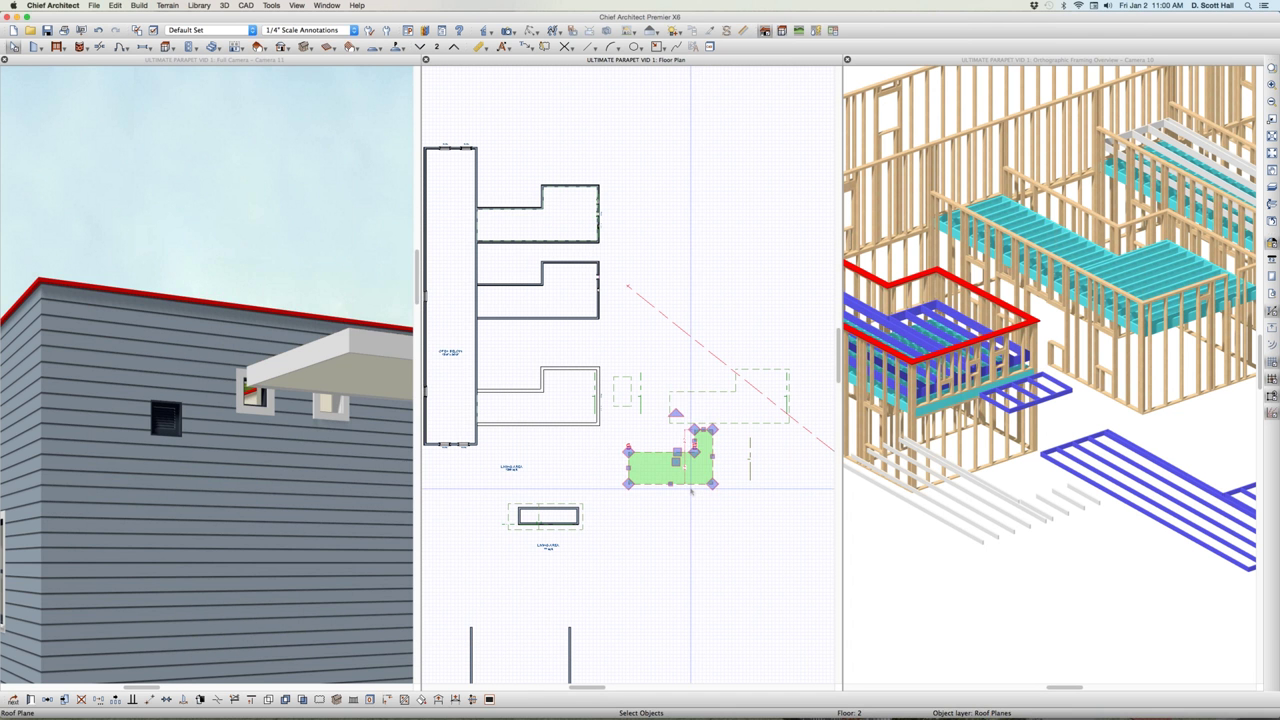
Step: Turn on Lookout, Eave Sub Fascia, Gable Fascia and Eave Fascia for the copied L-shaped roof plane
double_click(663, 489)
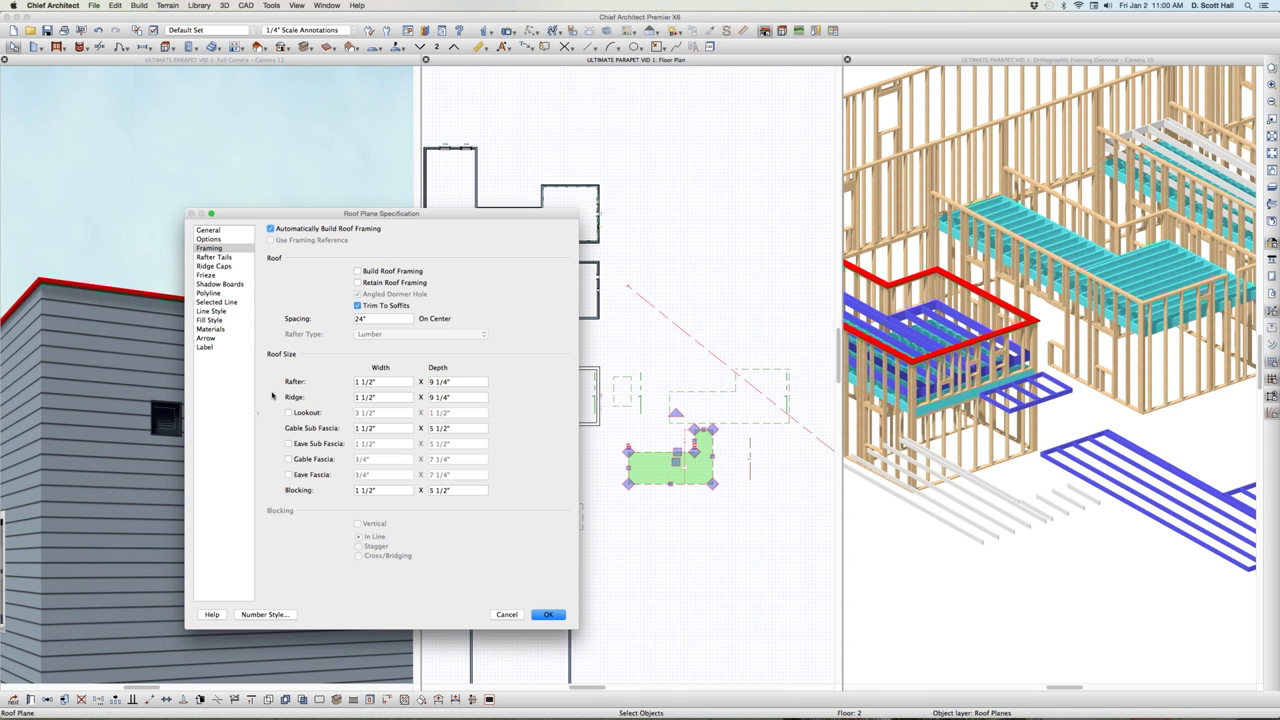
left_click(289, 413)
left_click(289, 443)
left_click(289, 459)
left_click(289, 474)
key("Return")
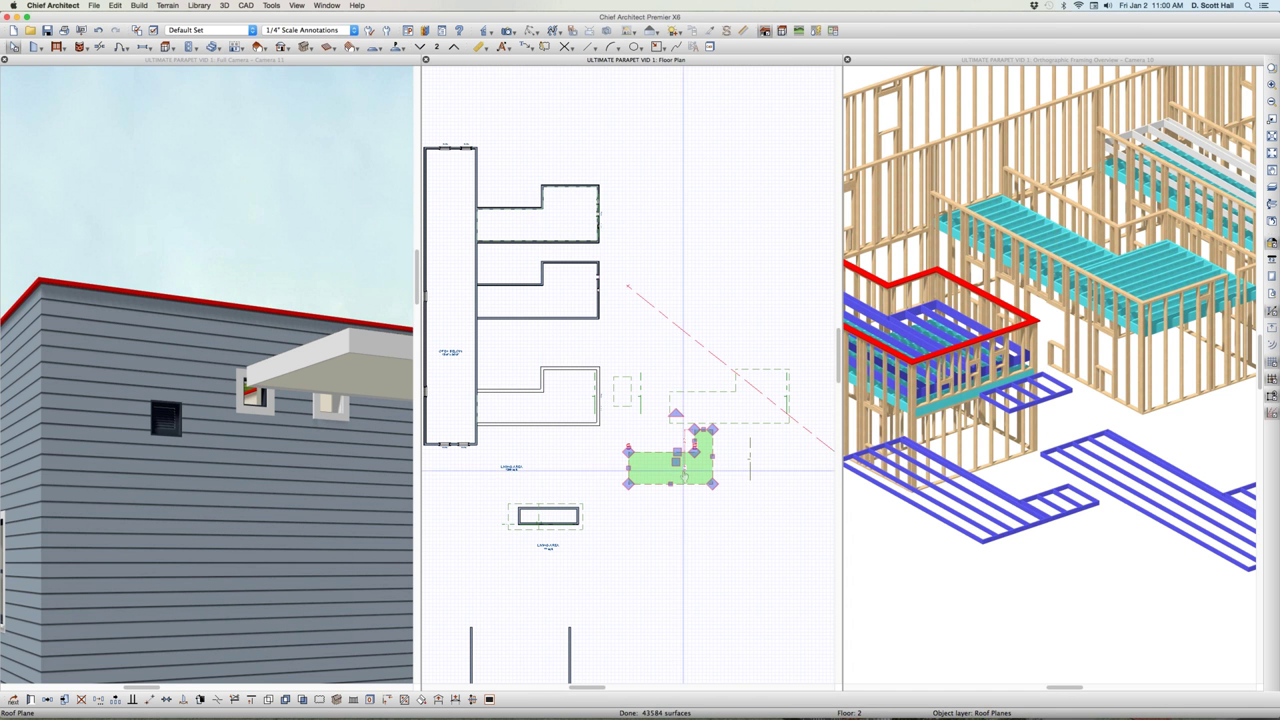
Step: Turn Gable Fascia and Eave Fascia off and back on for the copied L-shaped roof plane, comparing its framing in the overview
scroll(690, 475, "up", 3)
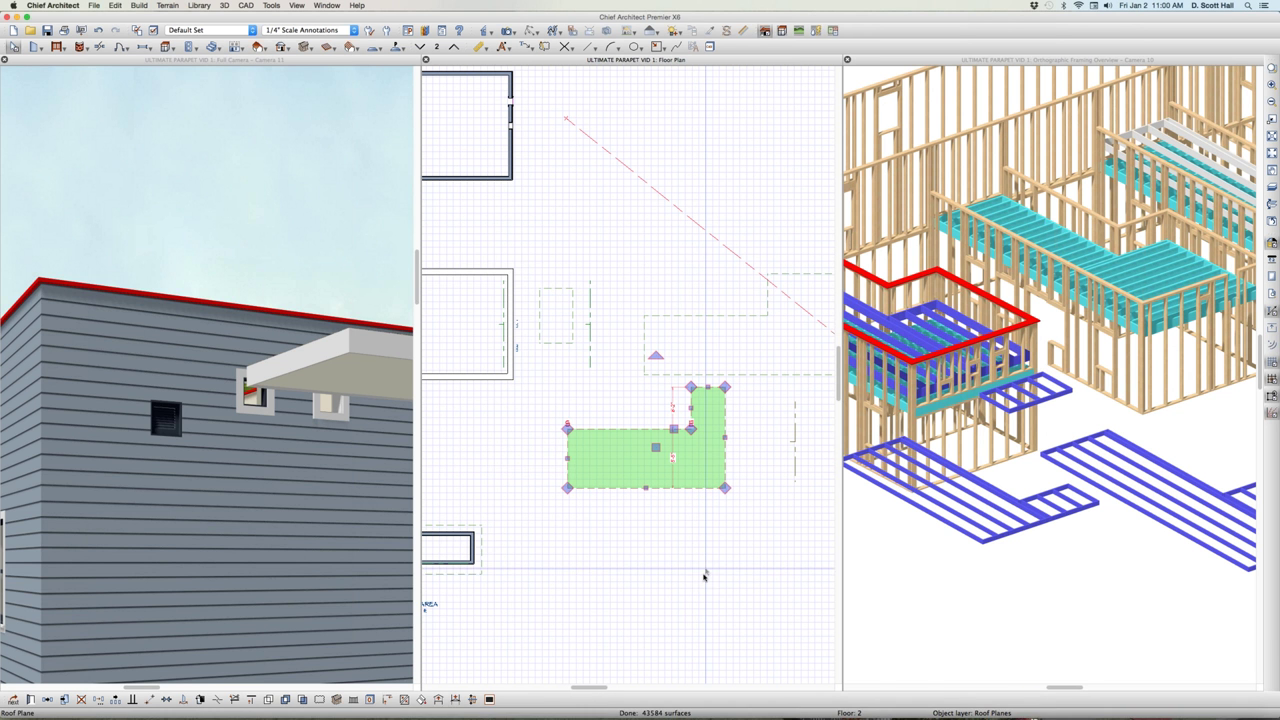
key("super+e")
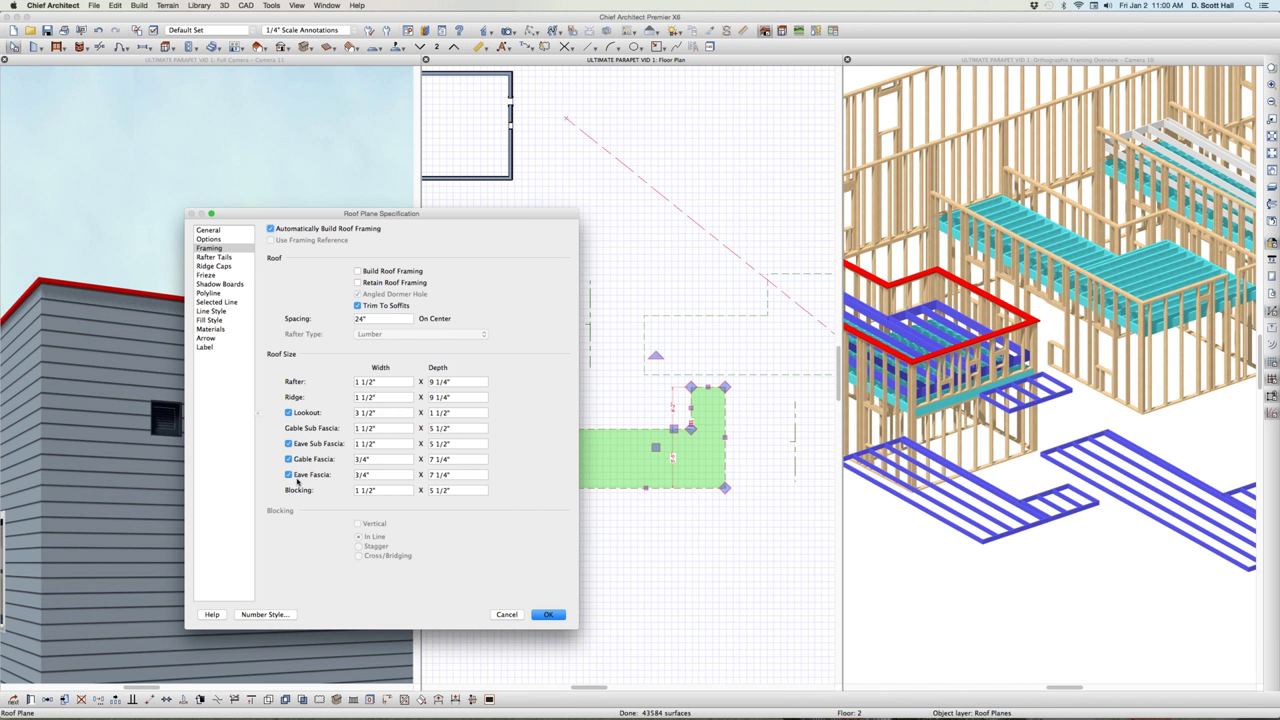
left_click(312, 459)
left_click(313, 475)
key("Return")
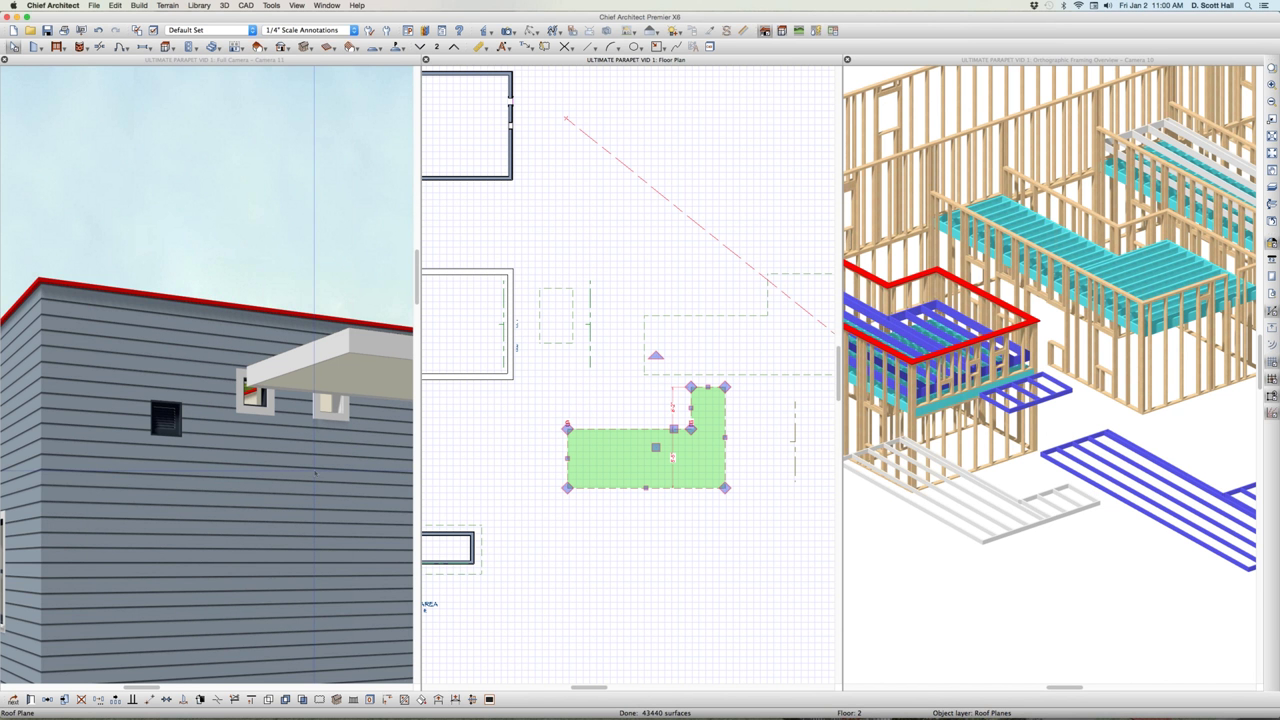
key("super+e")
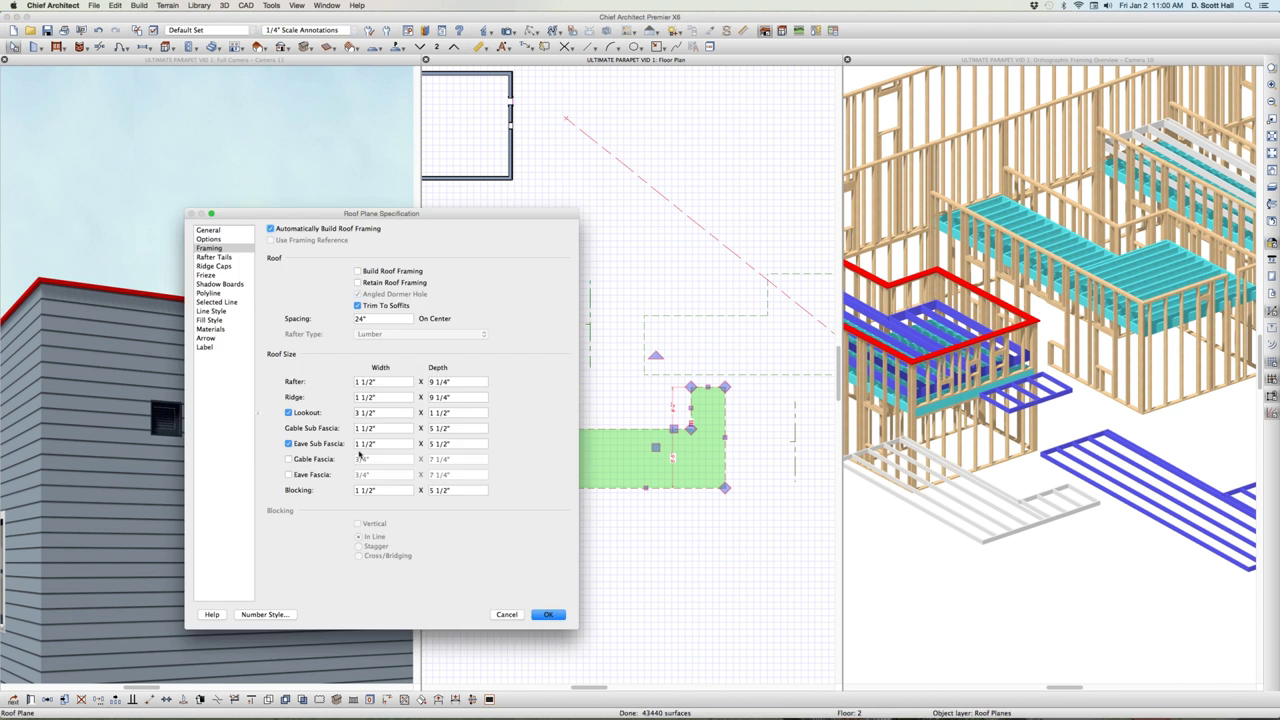
left_click(289, 459)
left_click(289, 474)
key("Return")
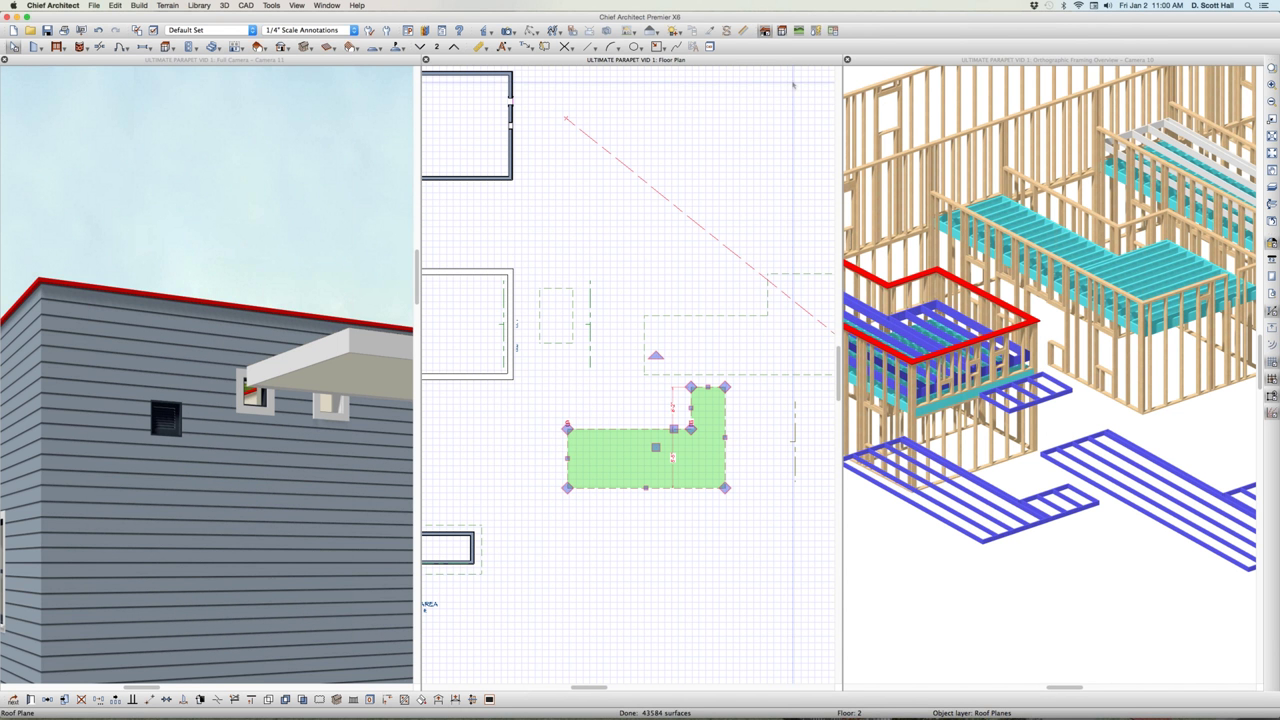
Step: Turn the fascia off for the relocated main roof plane, compare its framing in the overview, and restore the setting
left_click(771, 391)
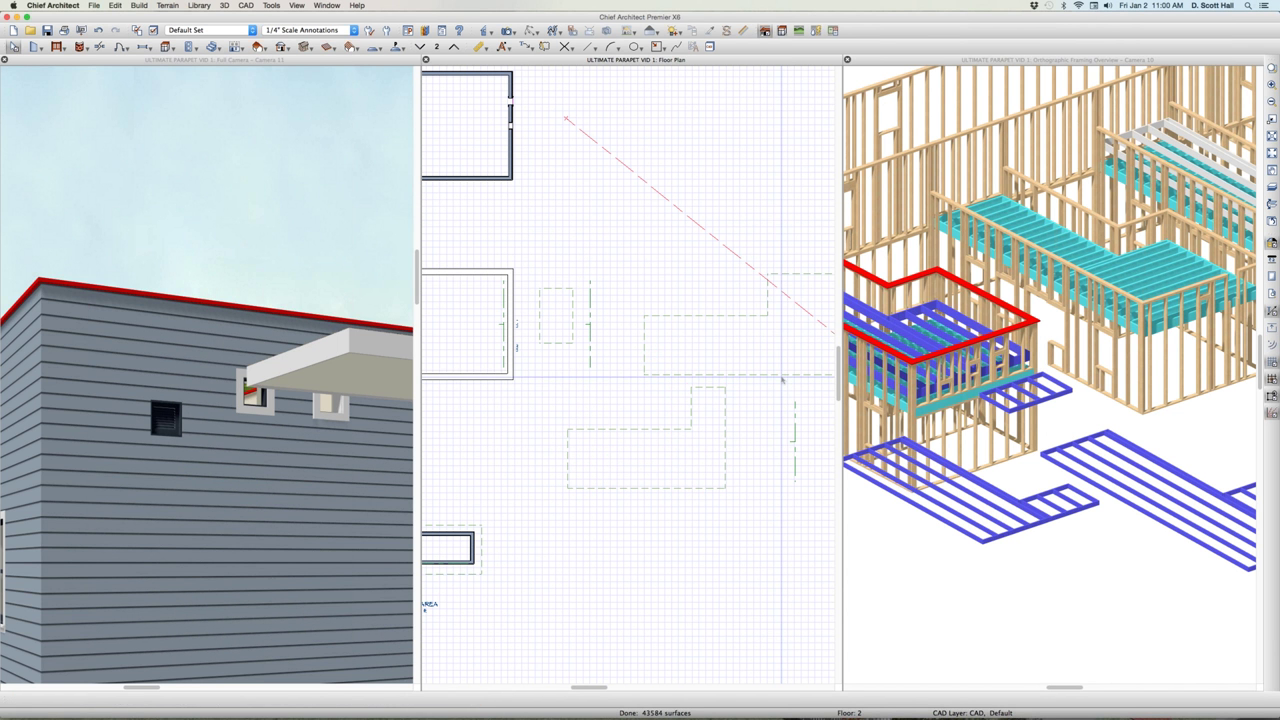
left_click(782, 377)
double_click(783, 375)
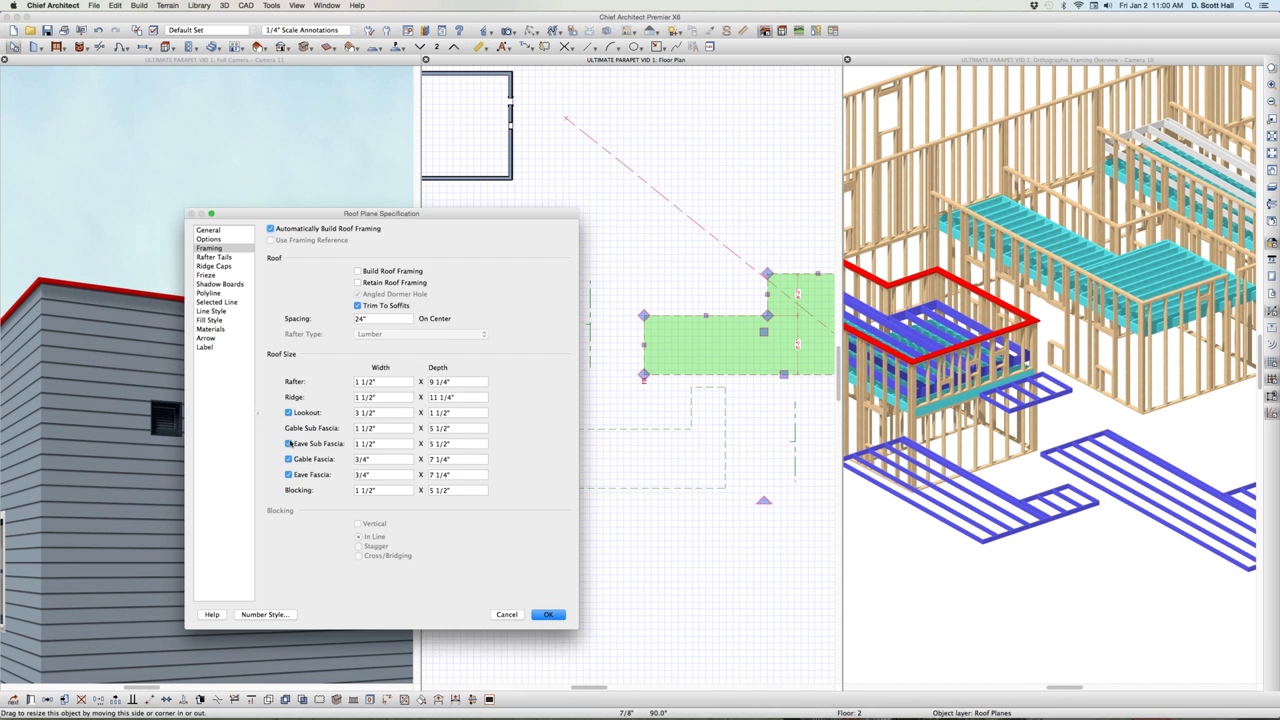
left_click(325, 459)
key("Return")
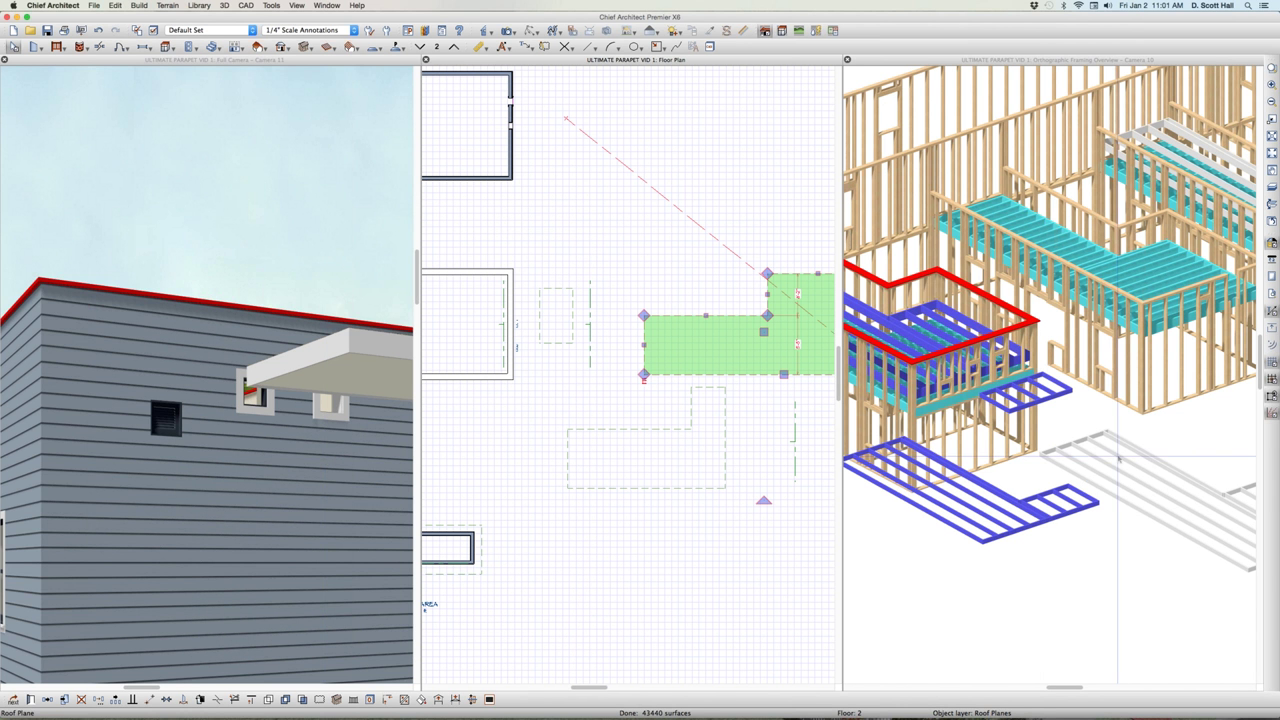
key("Escape")
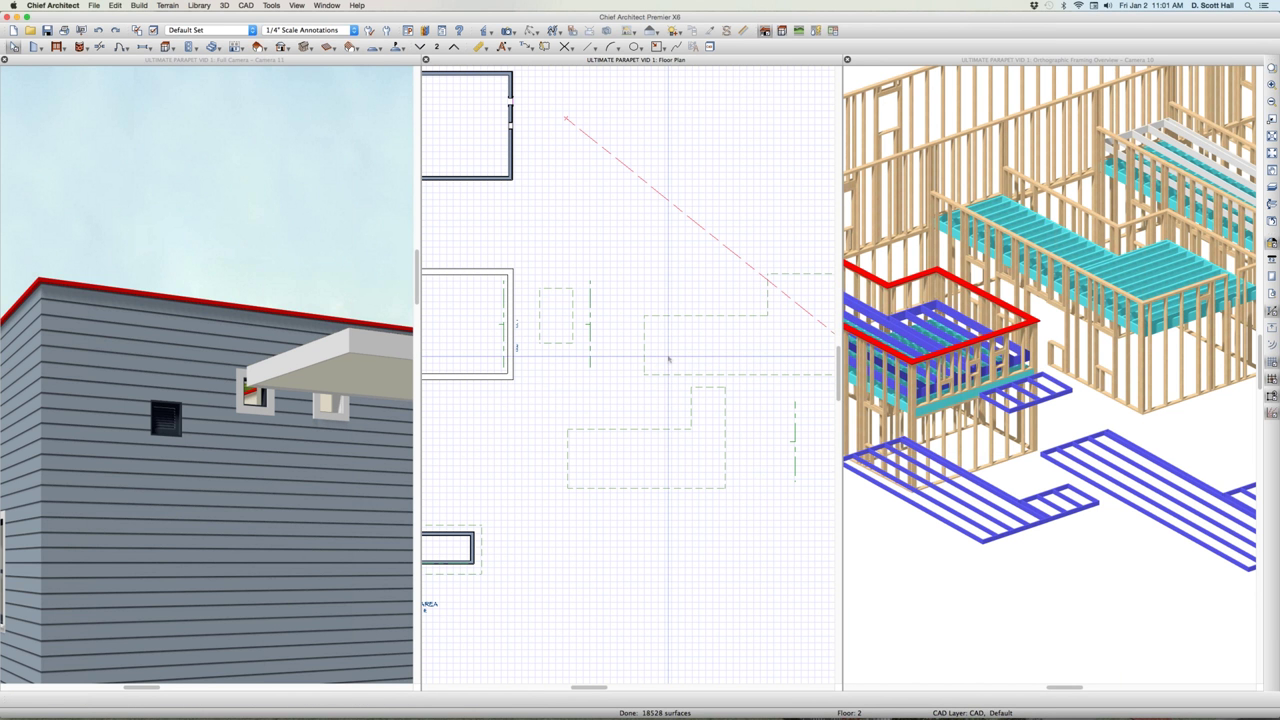
Step: Review the relocated main roof plane's fascia, sub fascia and lookout settings once more without changing them
left_click(767, 379)
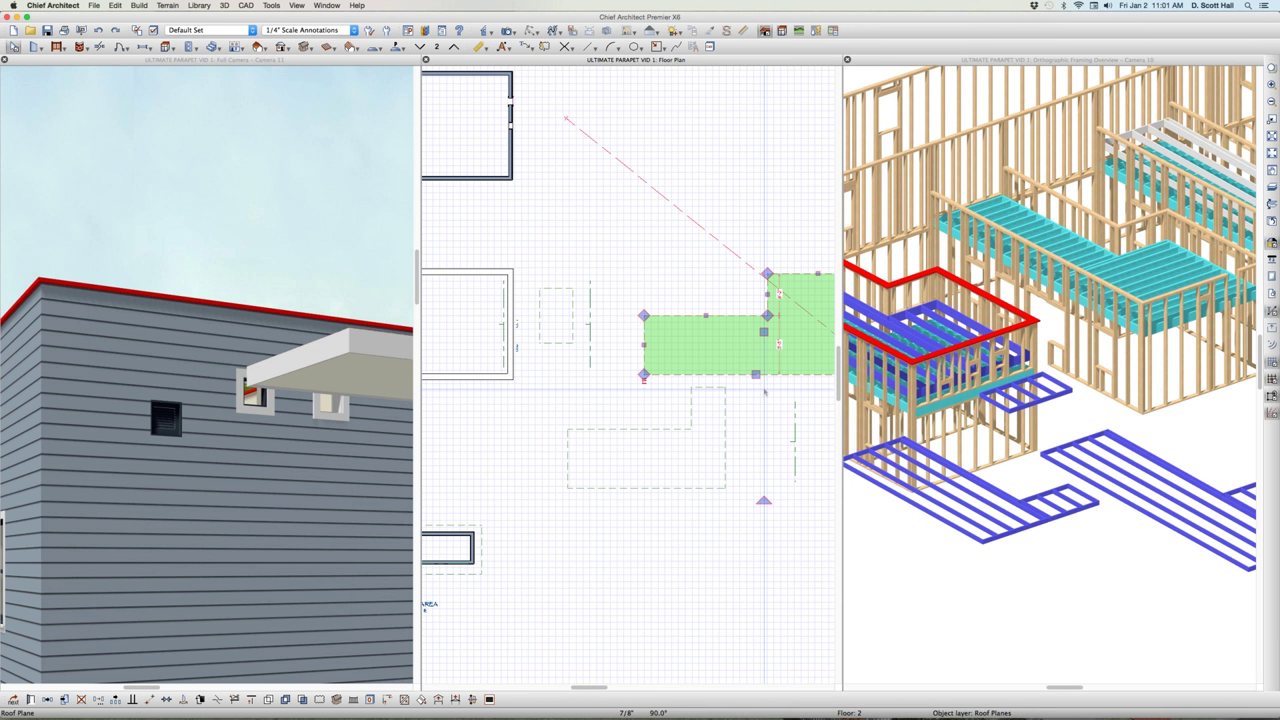
double_click(764, 392)
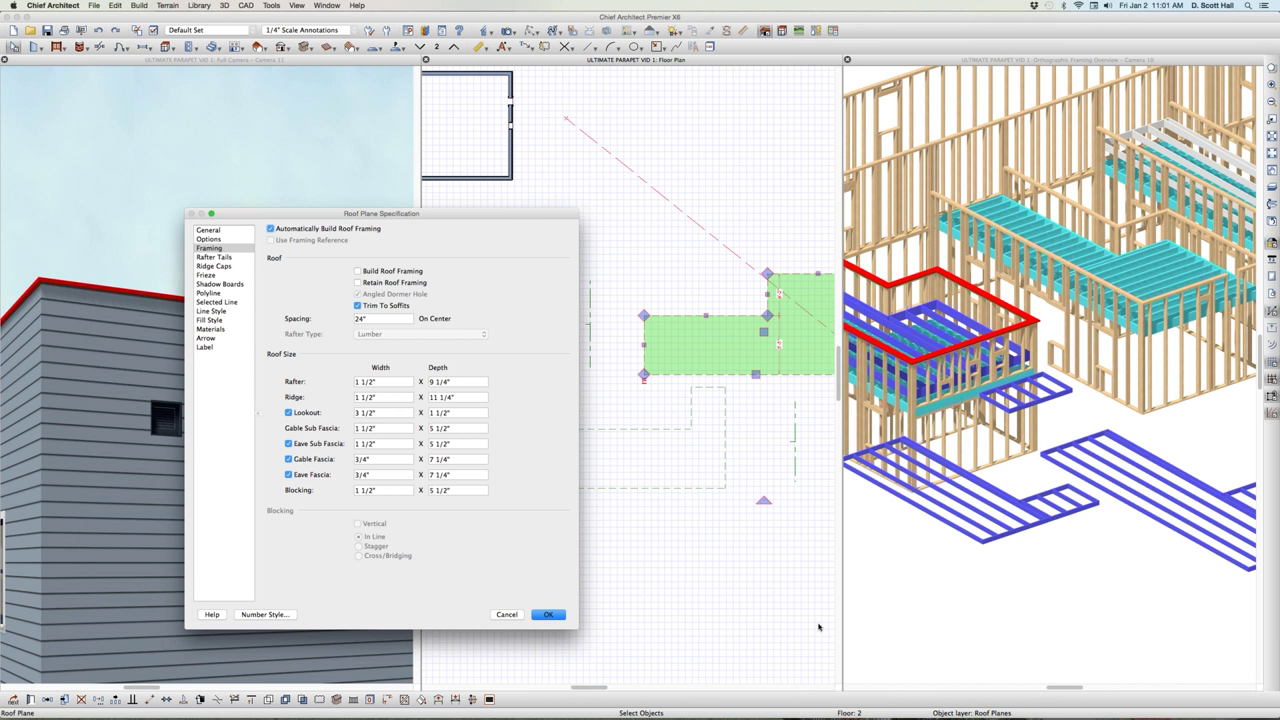
left_click(539, 618)
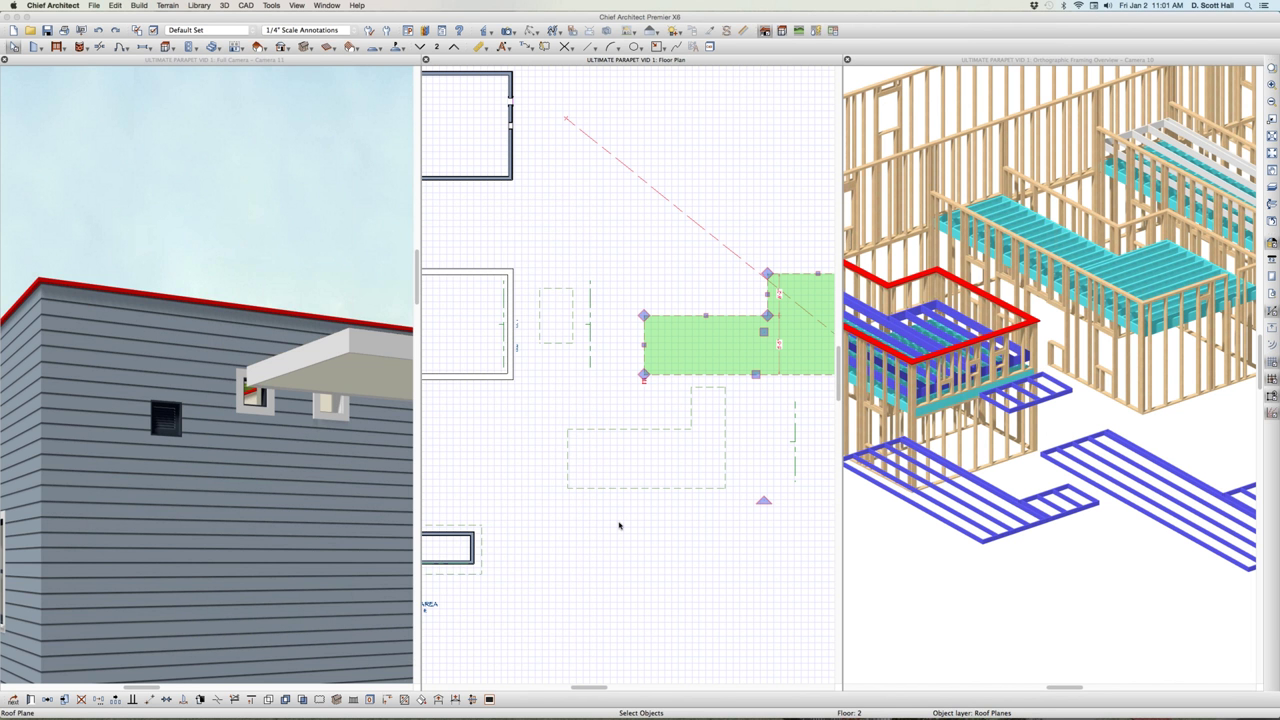
left_click(648, 520)
Step: Delete the small canopy roof plane just outside the parapet building's end wall
scroll(658, 449, "down", 3)
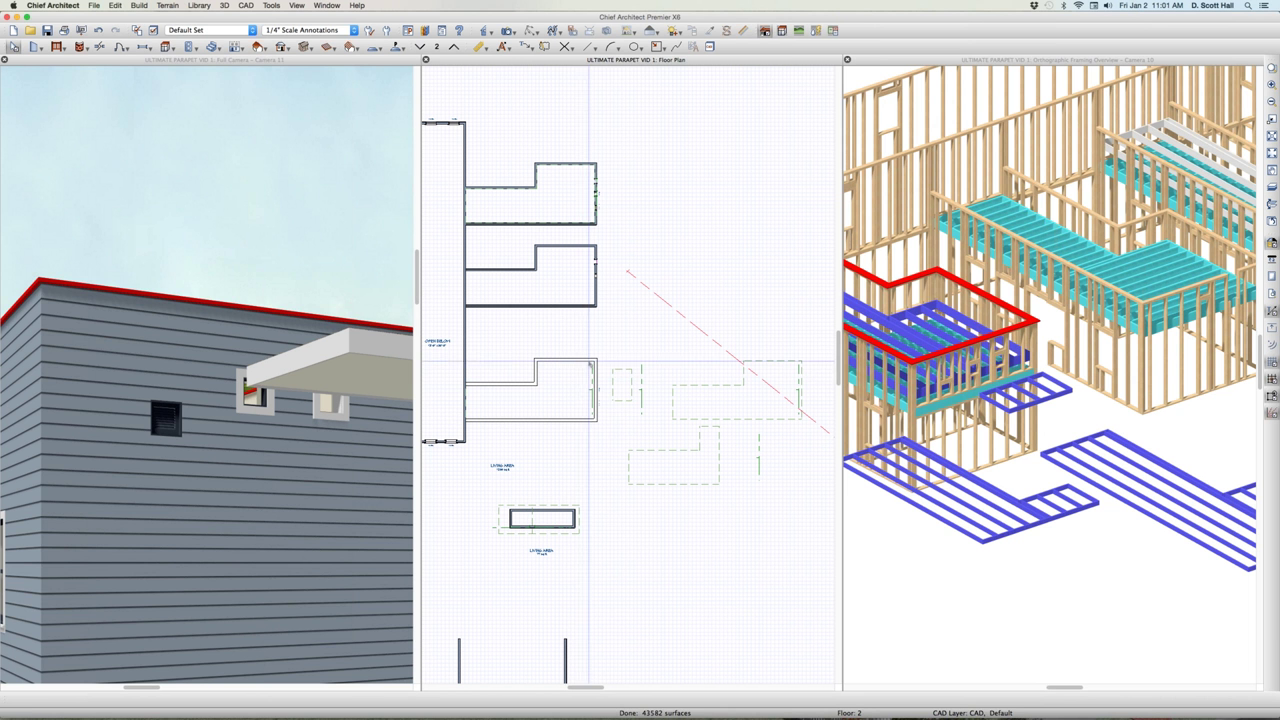
left_click(618, 390)
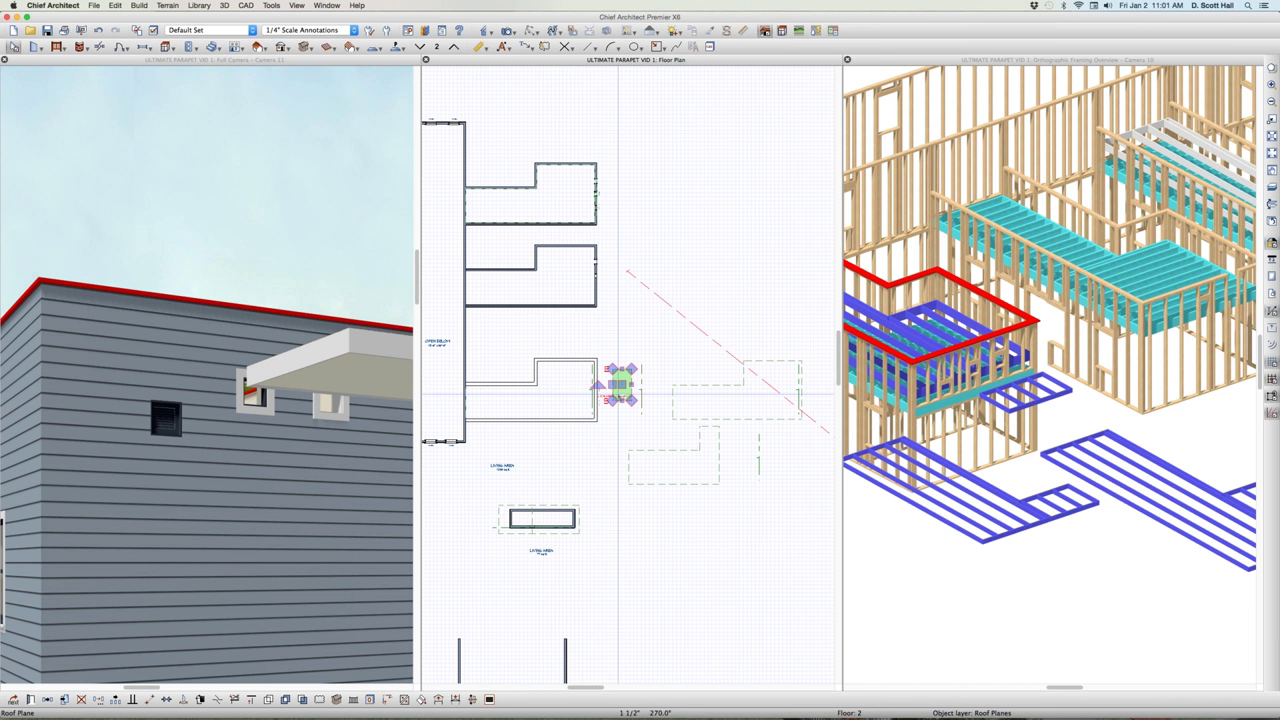
scroll(946, 309, "up", 5)
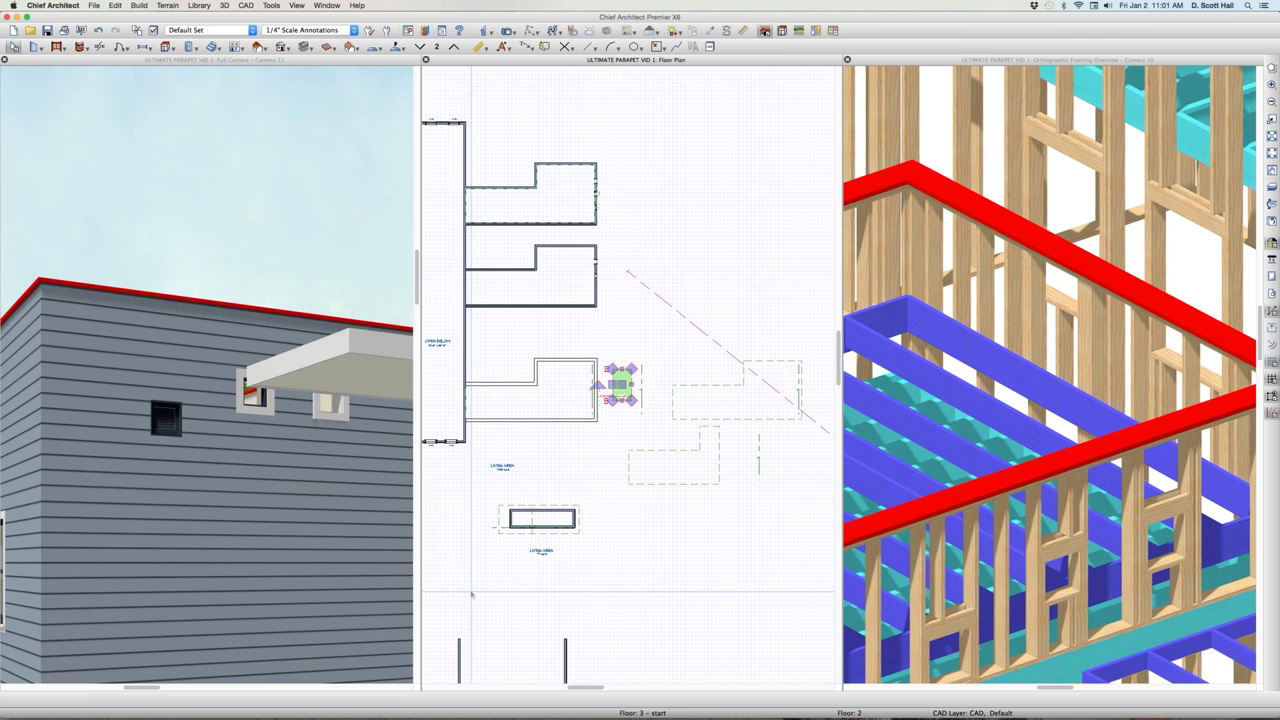
key("Delete")
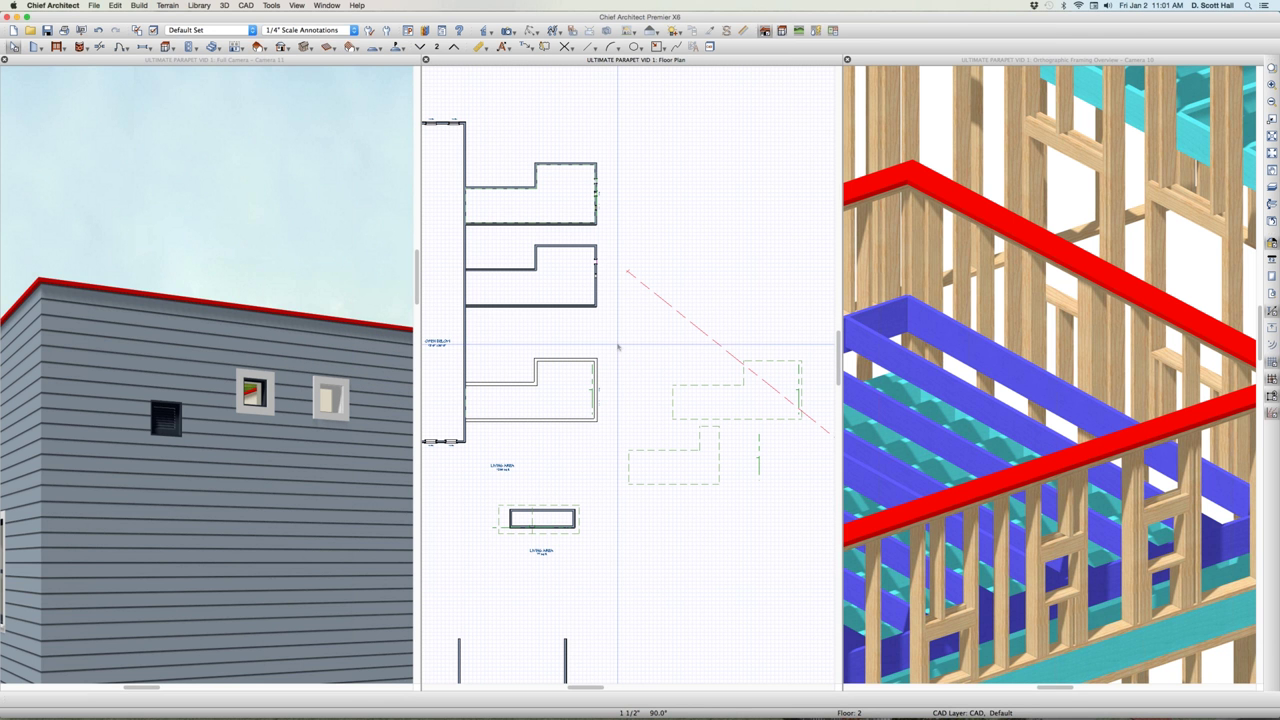
scroll(563, 350, "down", 3)
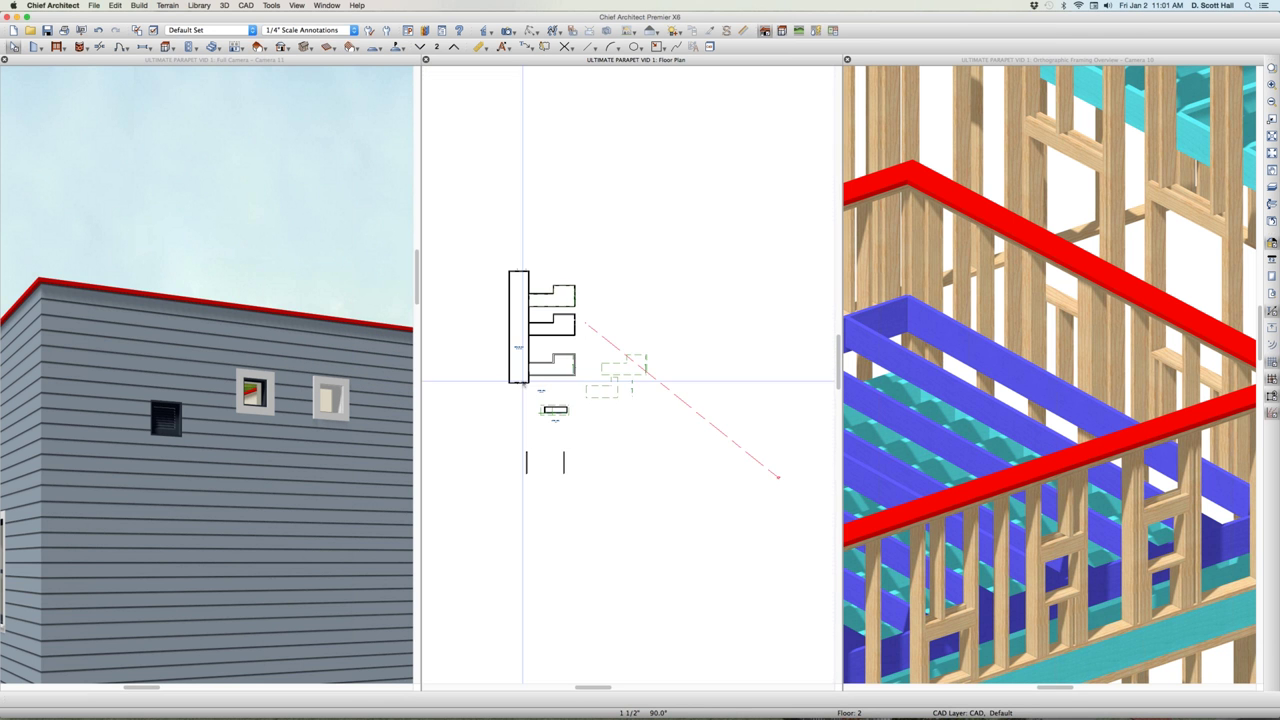
Step: Close the full camera view of the siding exterior, keeping the floor plan and framing overview open
left_click(151, 530)
key("super+w")
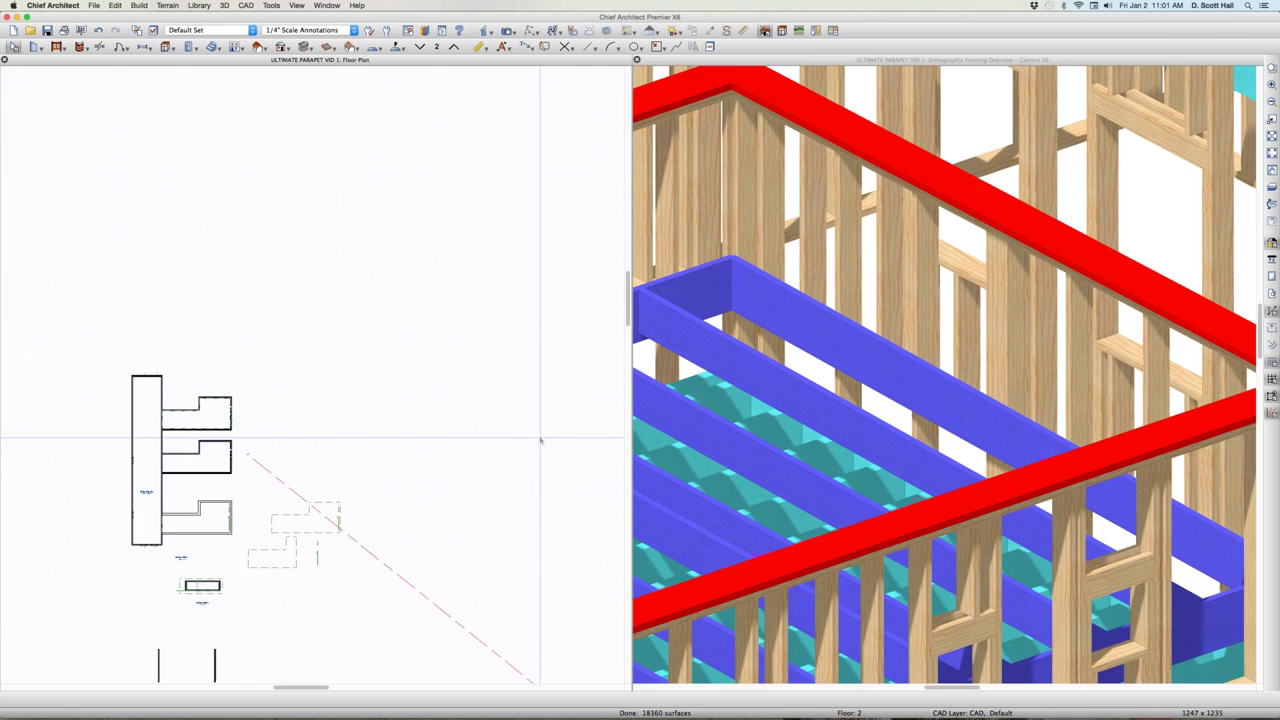
scroll(826, 432, "down", 5)
scroll(721, 446, "up", 3)
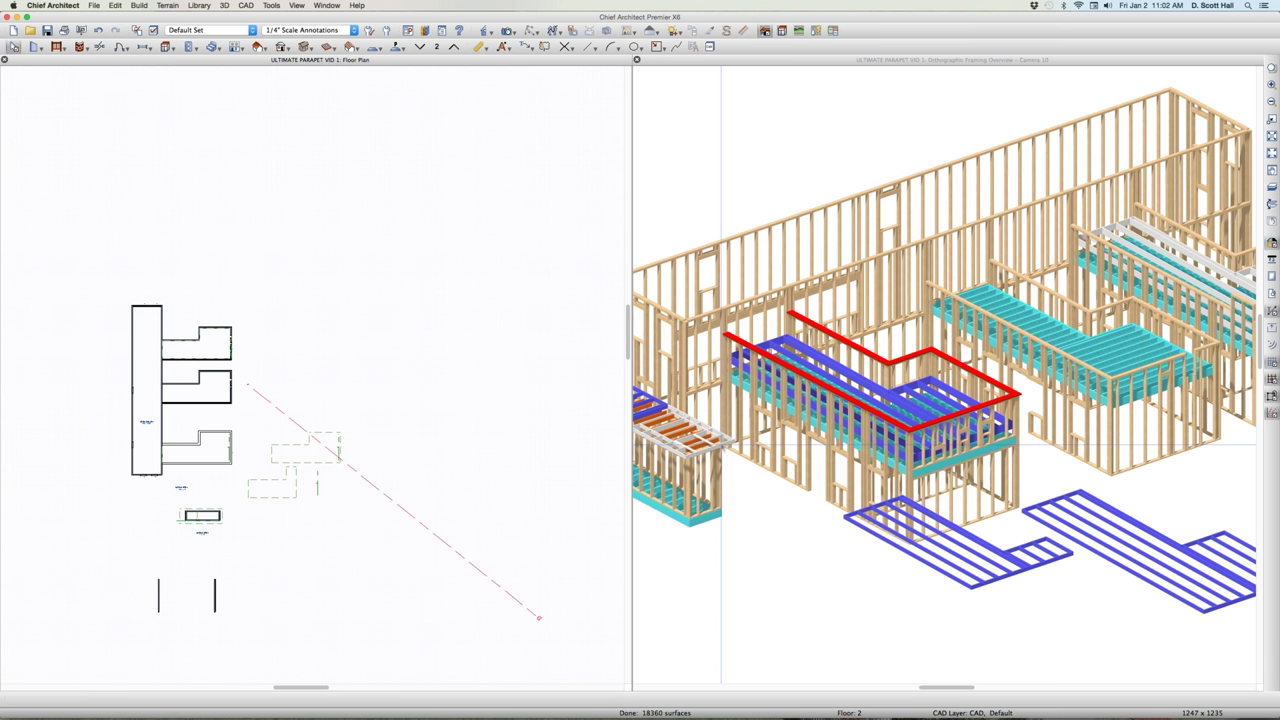
Step: Check the platform intersection settings of the long straight Floor 2 parapet wall and examine its framing in the overview
left_click(147, 474)
scroll(147, 476, "up", 3)
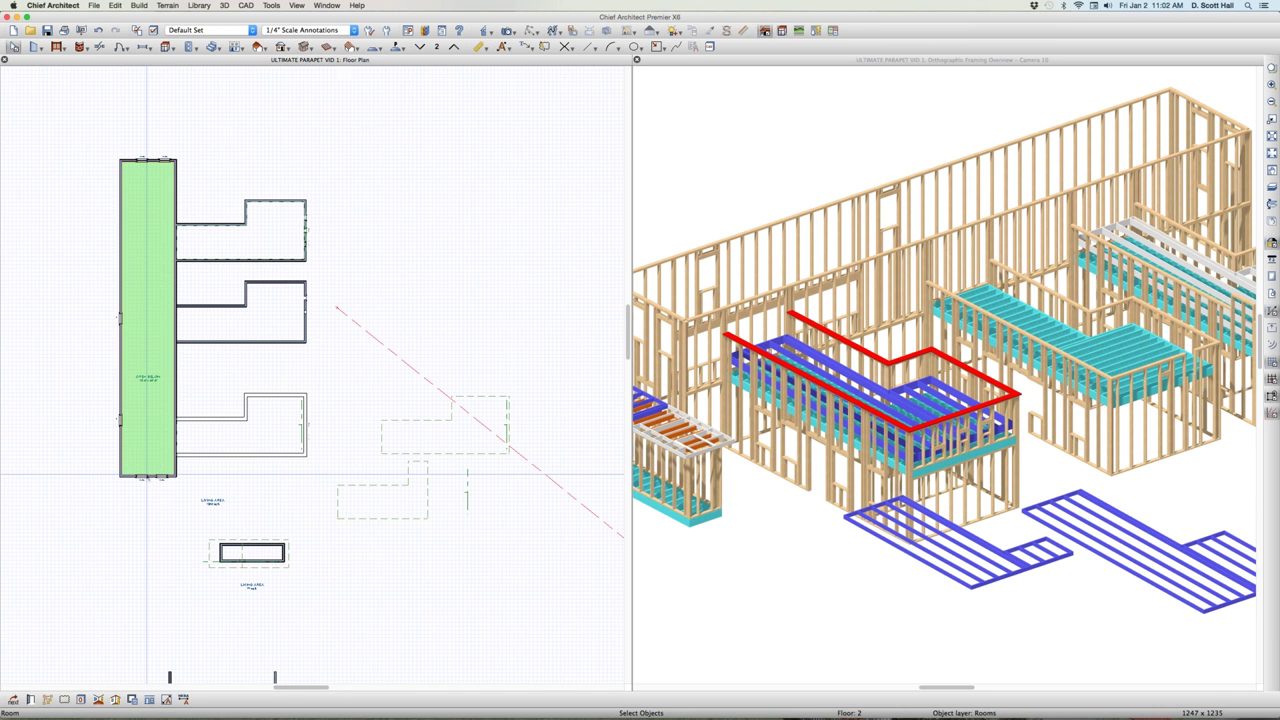
key("Escape")
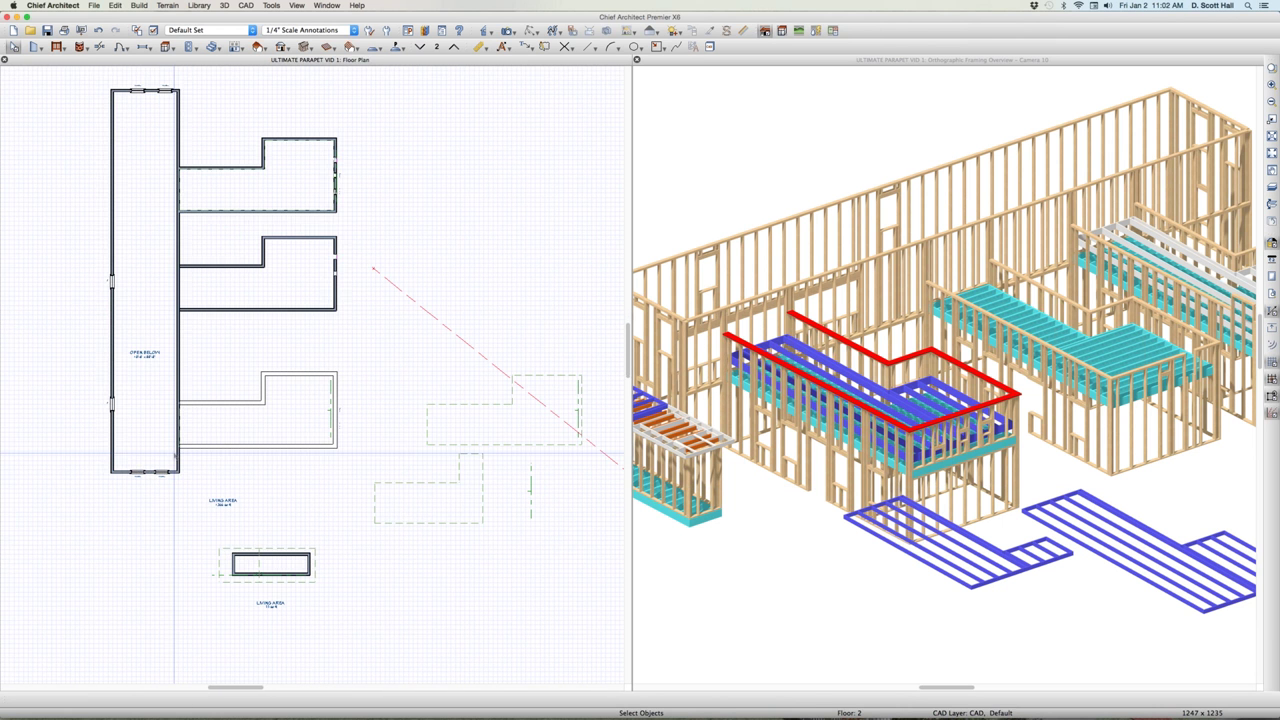
scroll(200, 458, "up", 3)
left_click(260, 451)
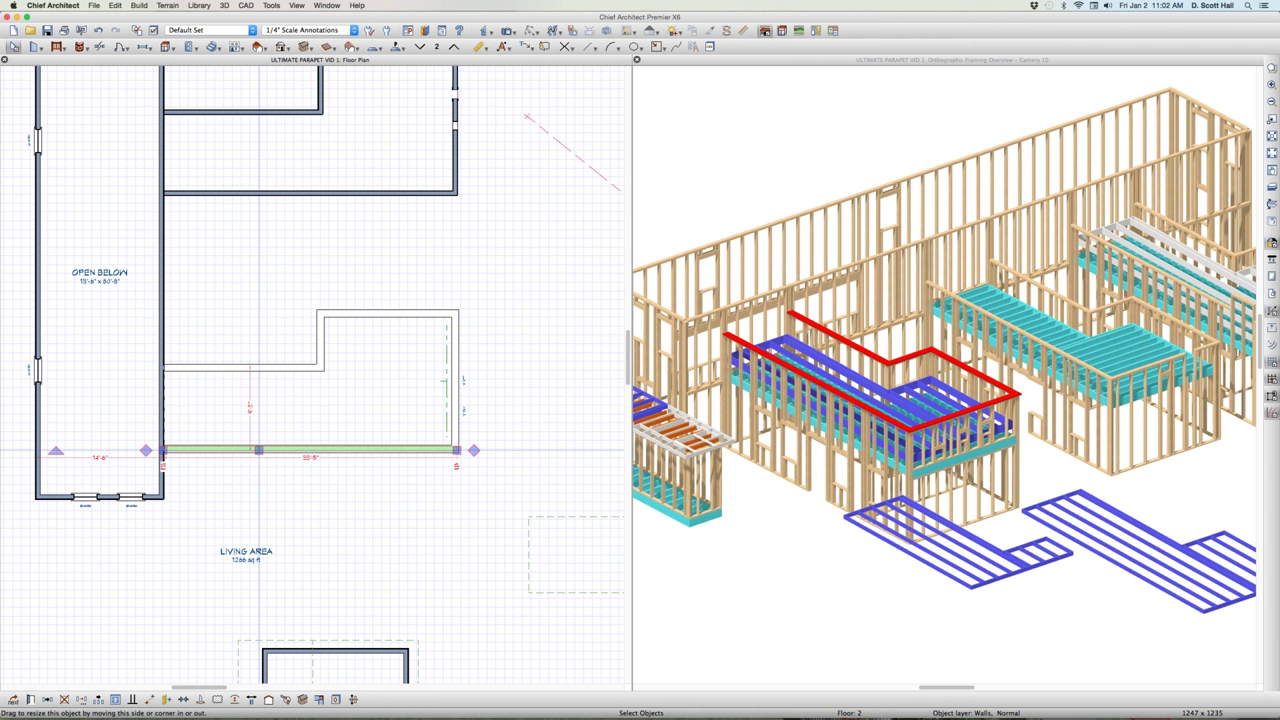
double_click(268, 449)
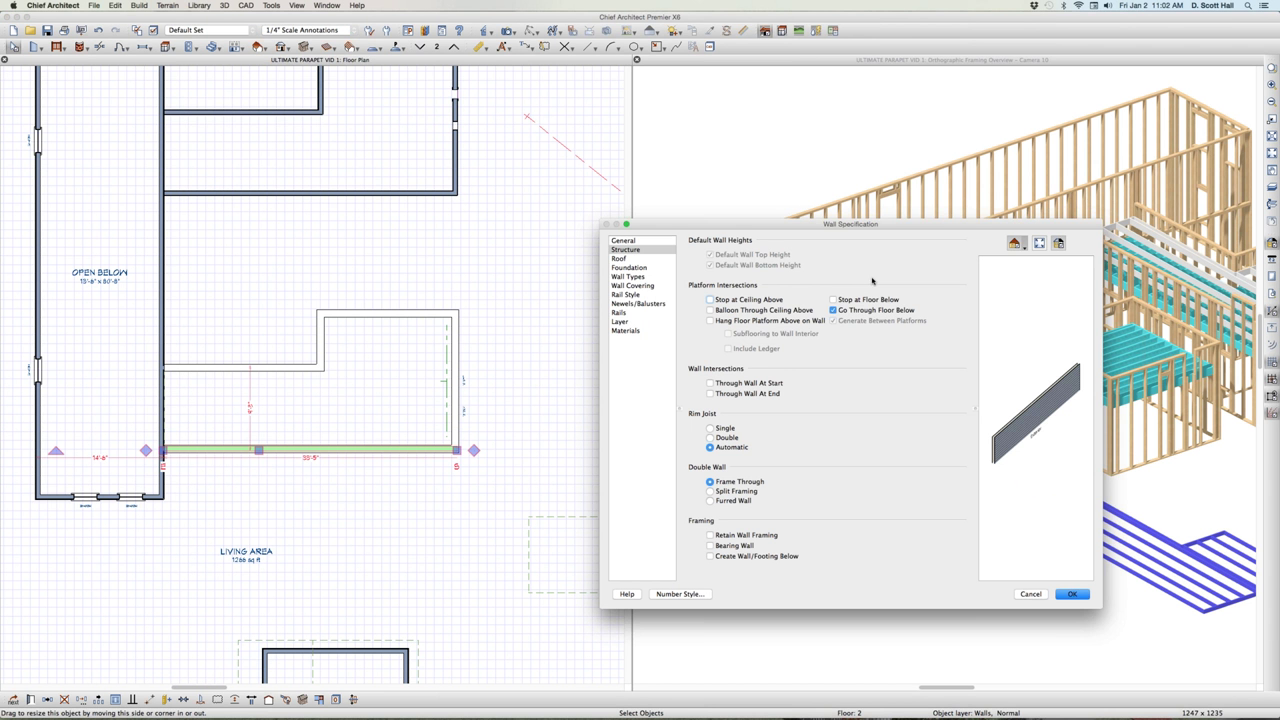
key("Return")
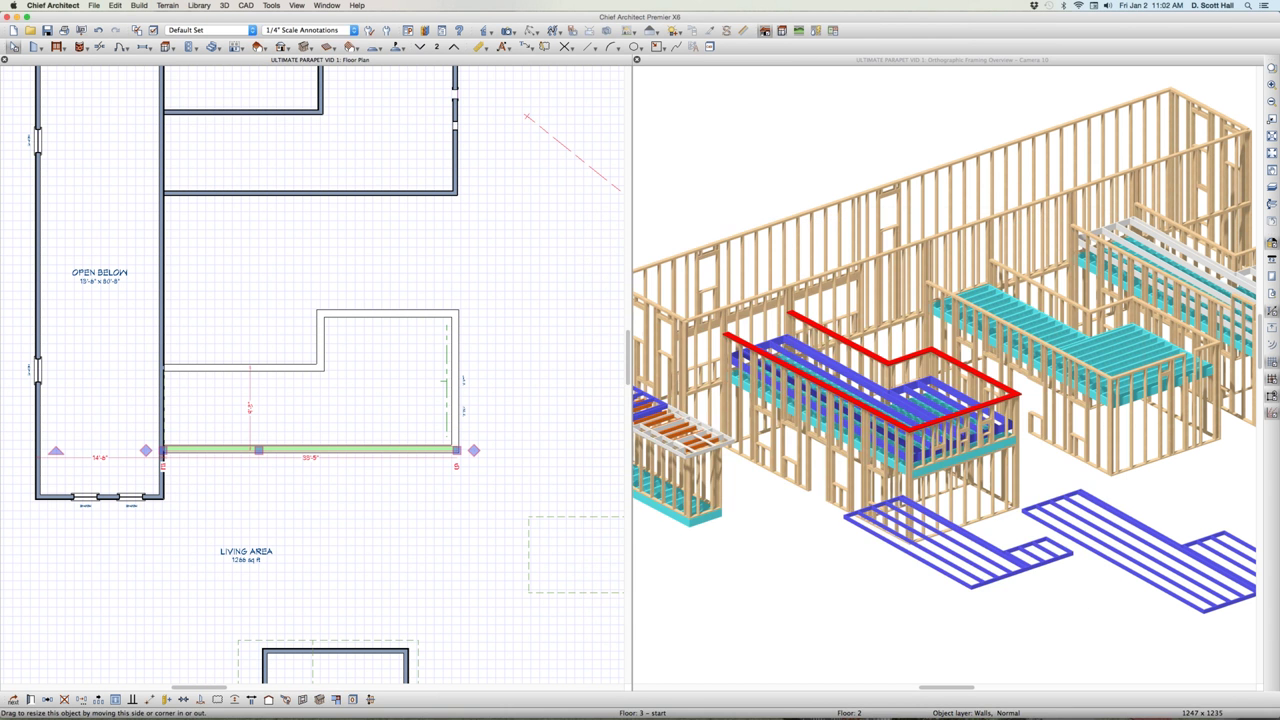
scroll(936, 450, "up", 5)
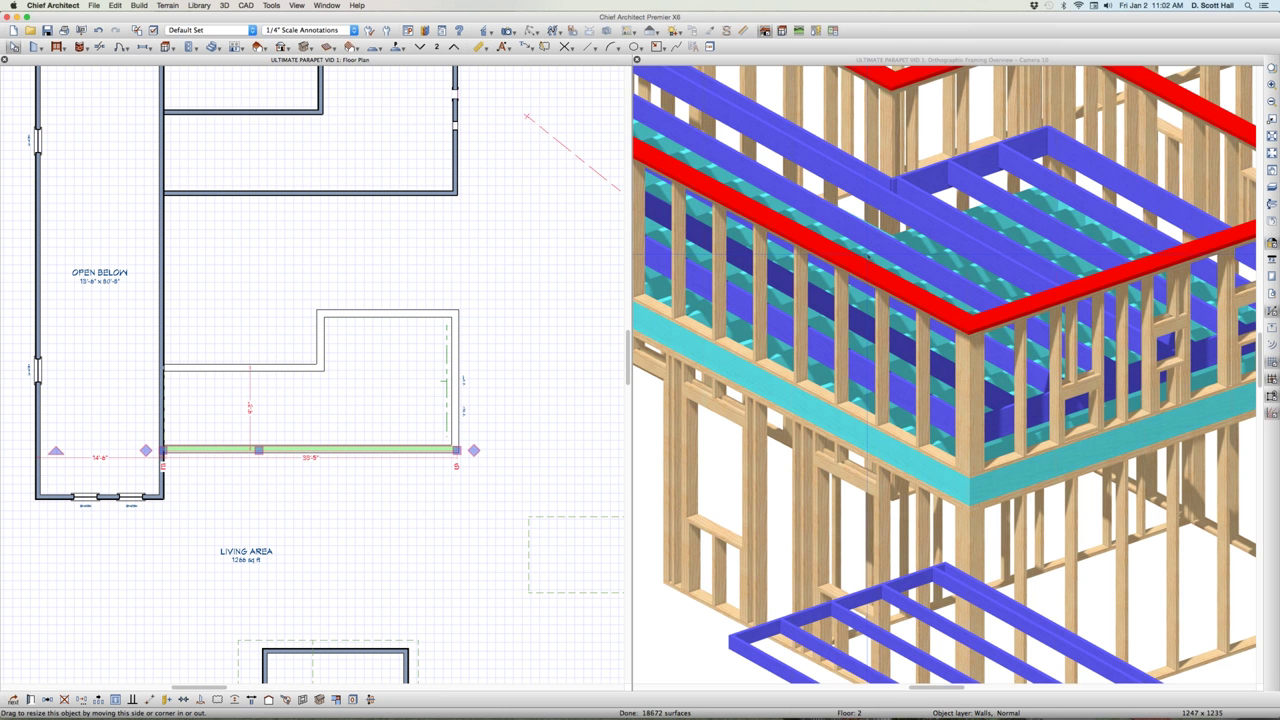
scroll(868, 262, "down", 4)
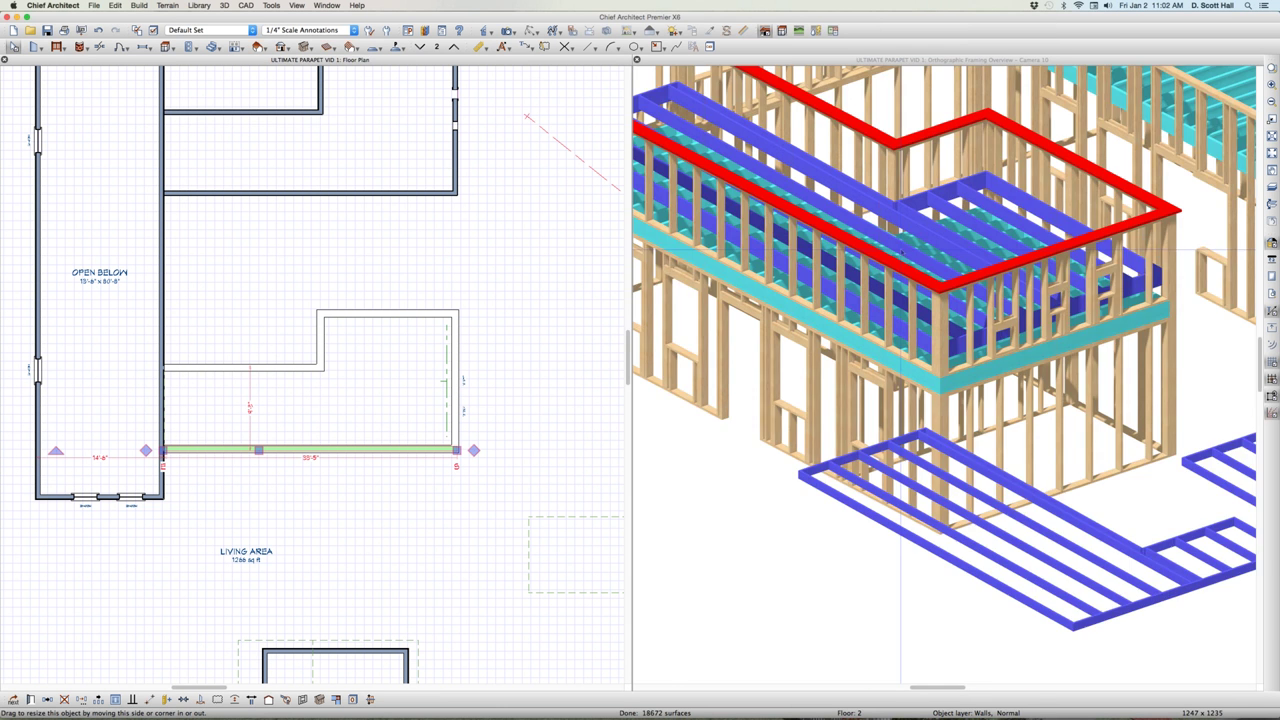
scroll(905, 269, "up", 5)
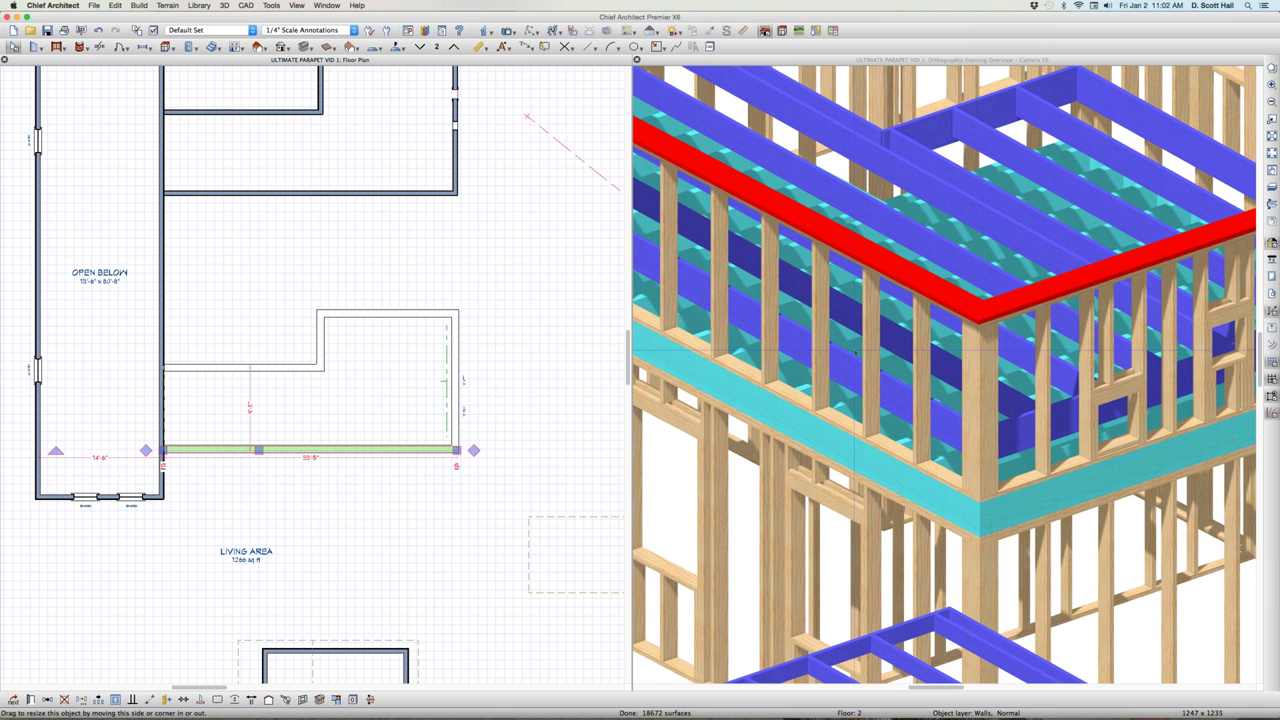